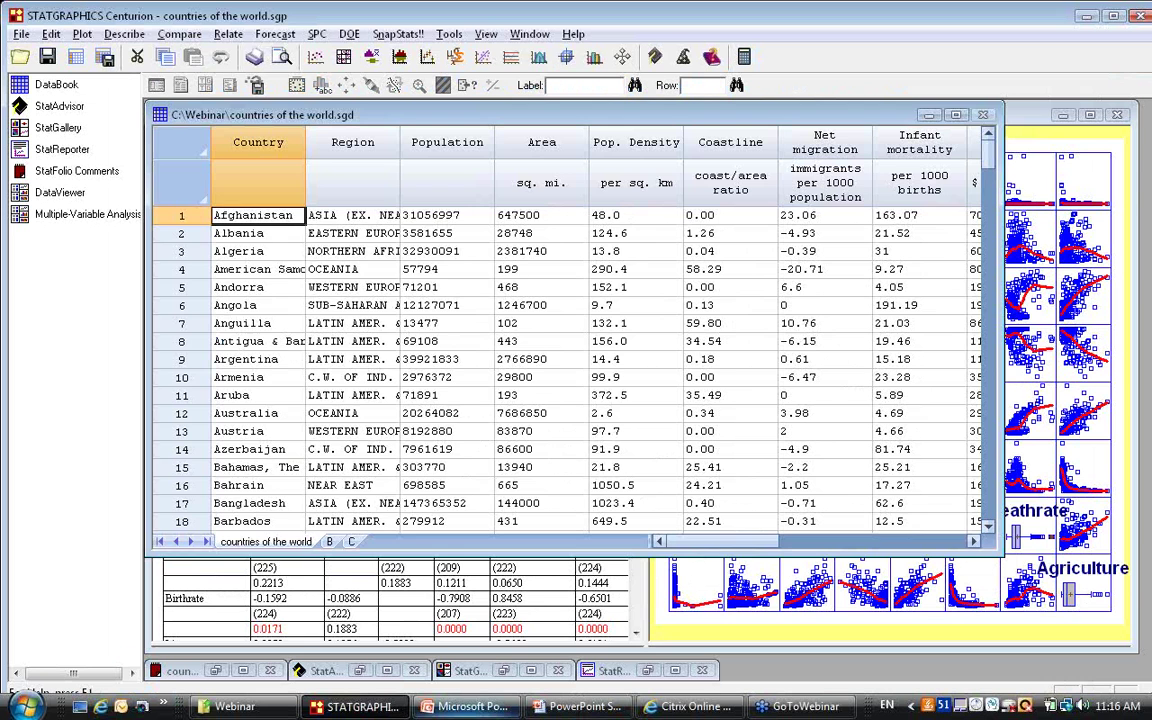
# Review the data variables chosen for the Multiple-Variable Analysis without changing them, and enlarge its scatterplot matrix.
pyautogui.click(448, 535)
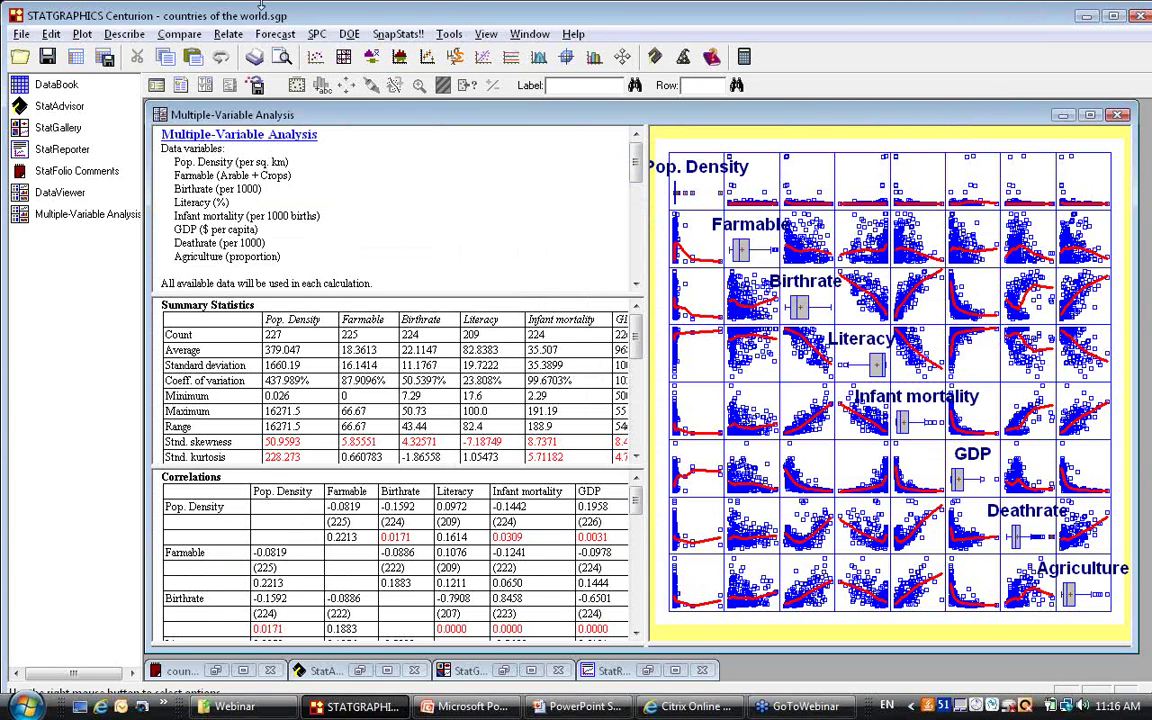
pyautogui.click(125, 34)
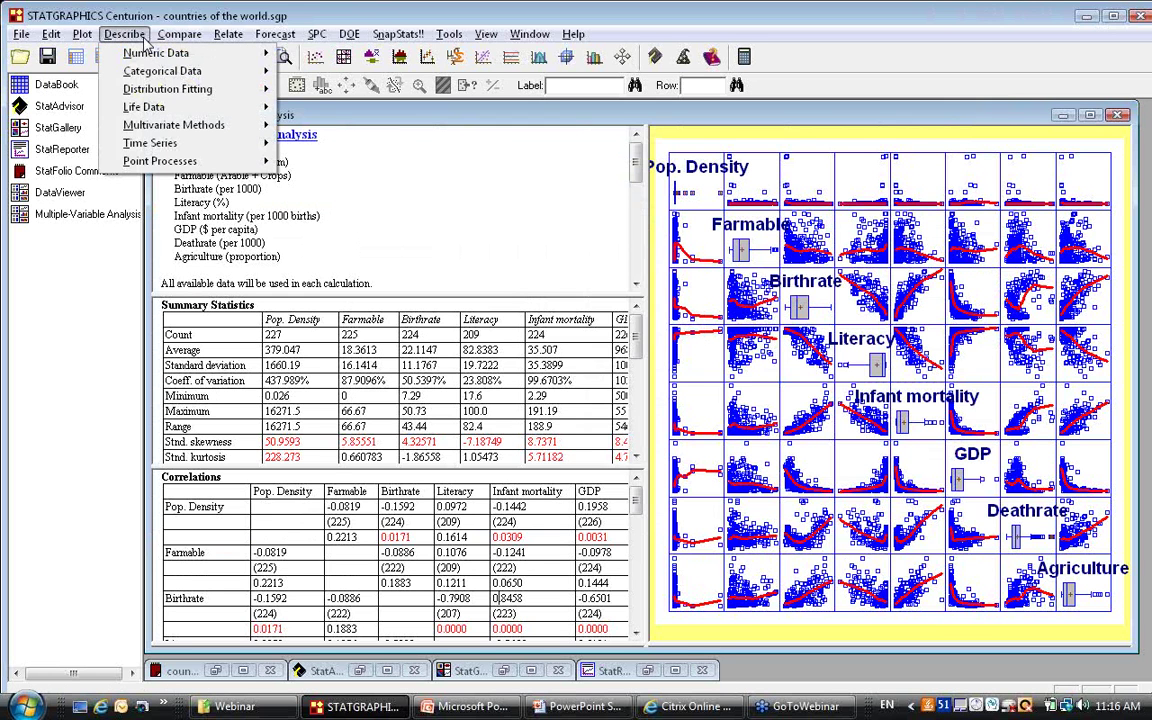
pyautogui.moveTo(152, 57)
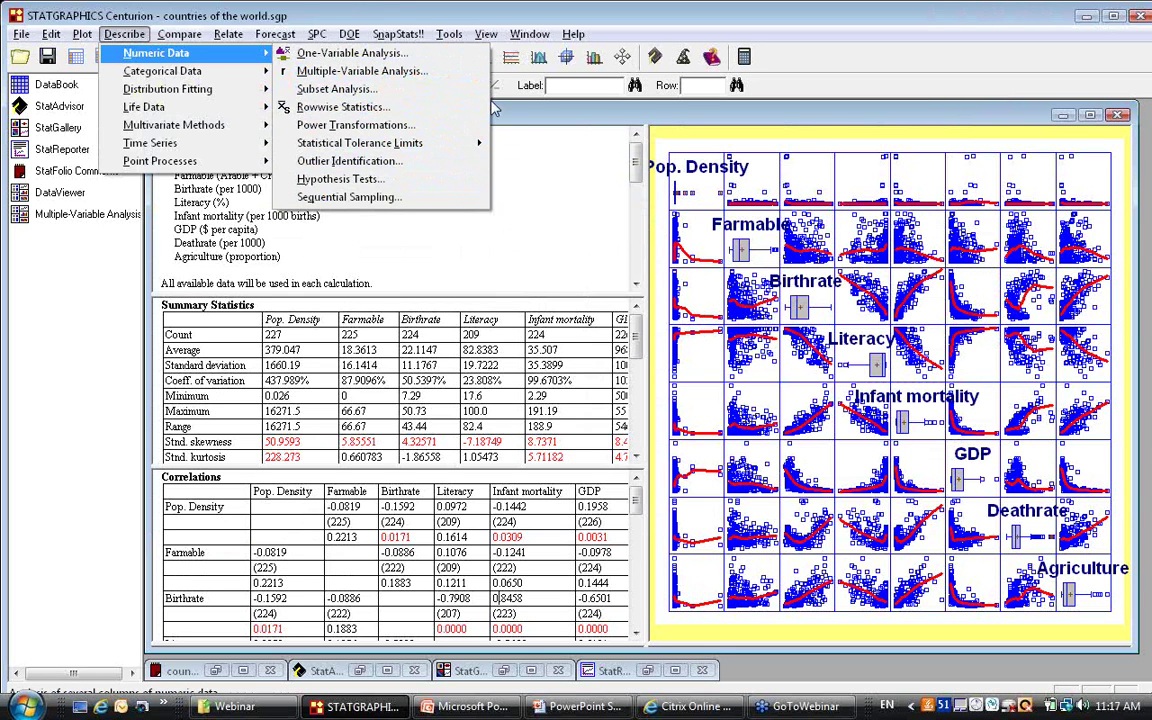
pyautogui.click(533, 158)
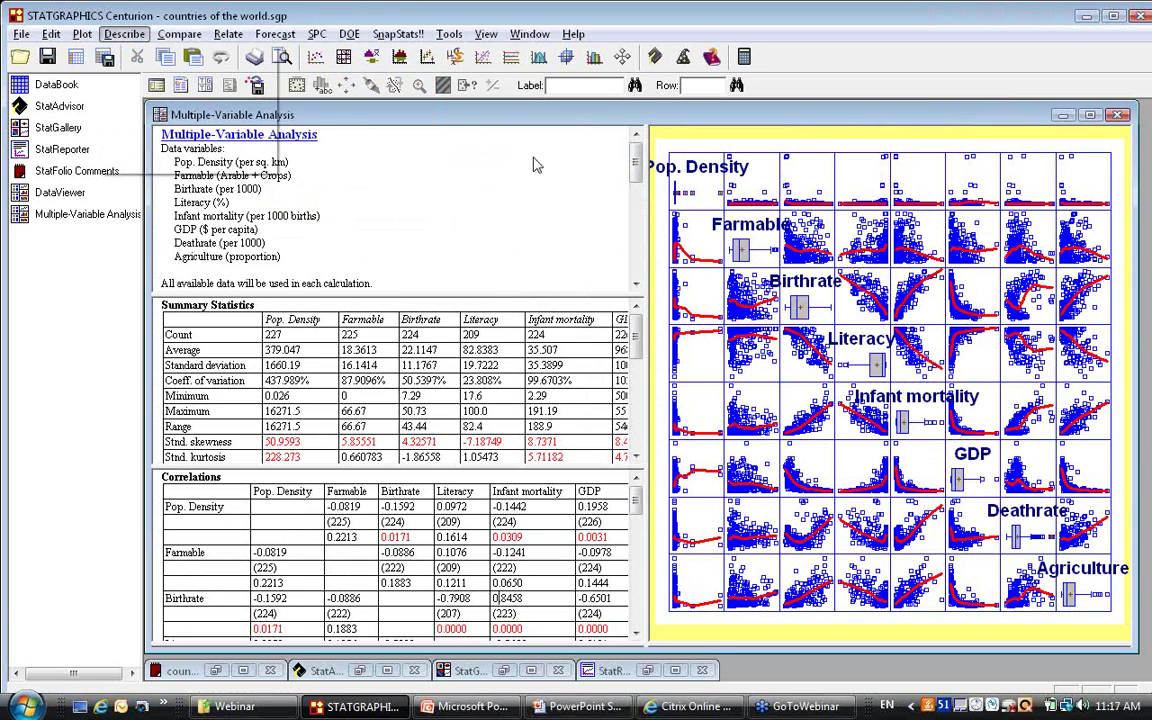
pyautogui.click(163, 86)
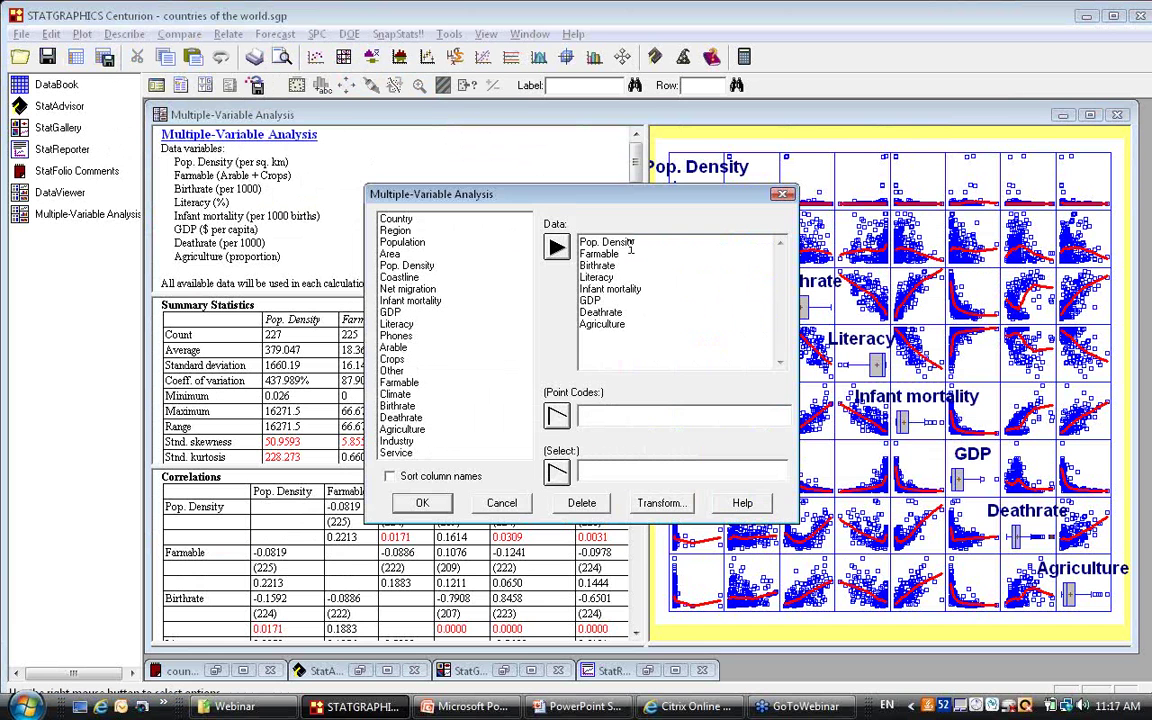
pyautogui.click(509, 504)
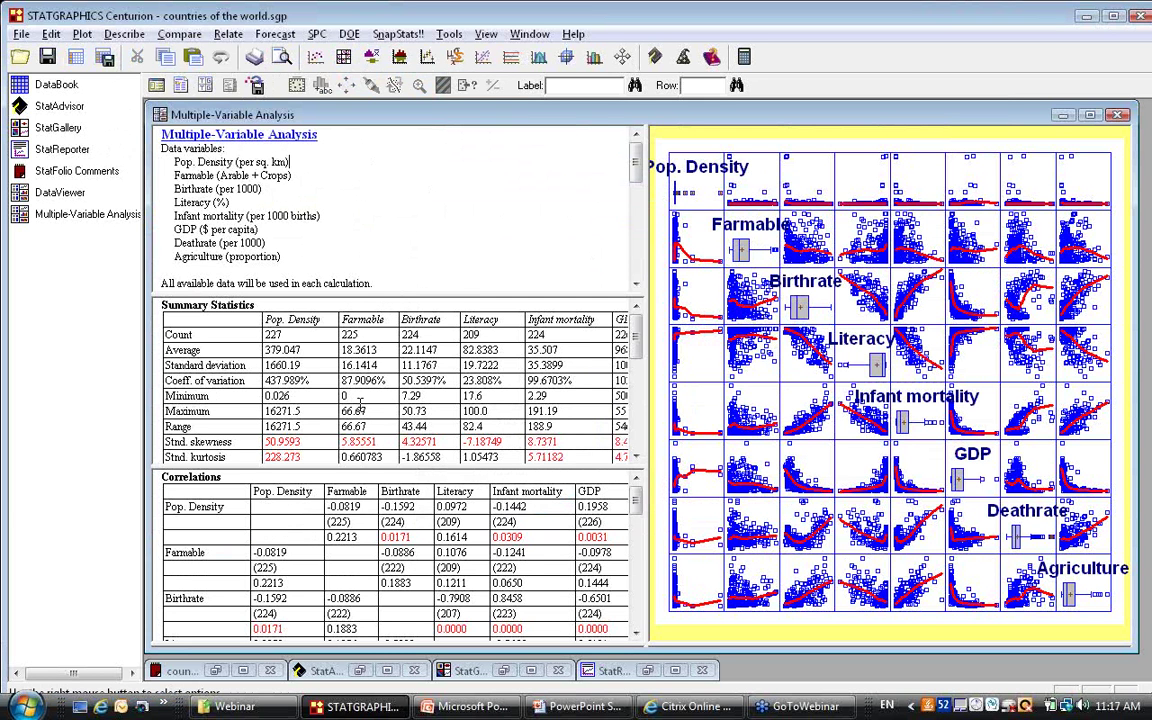
pyautogui.doubleClick(855, 170)
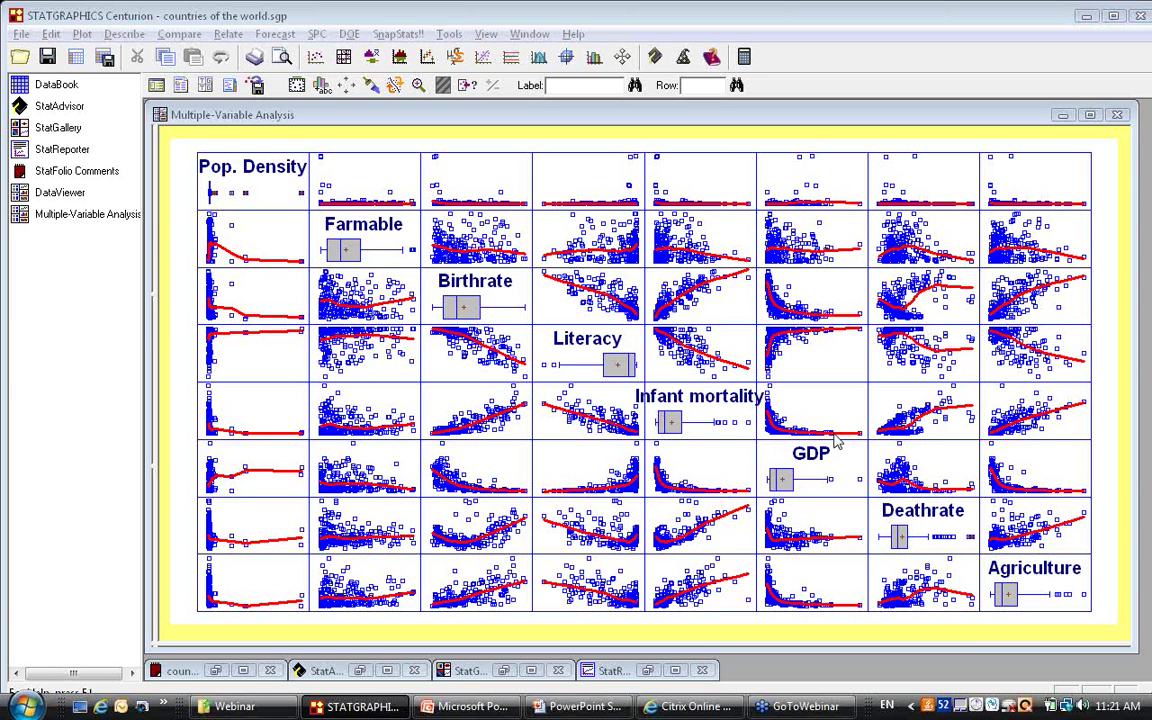
# Run a Power Transformations analysis on Infant mortality with the Analysis Summary, Normal Probability Plot and MSE Comparison Plot.
pyautogui.click(123, 37)
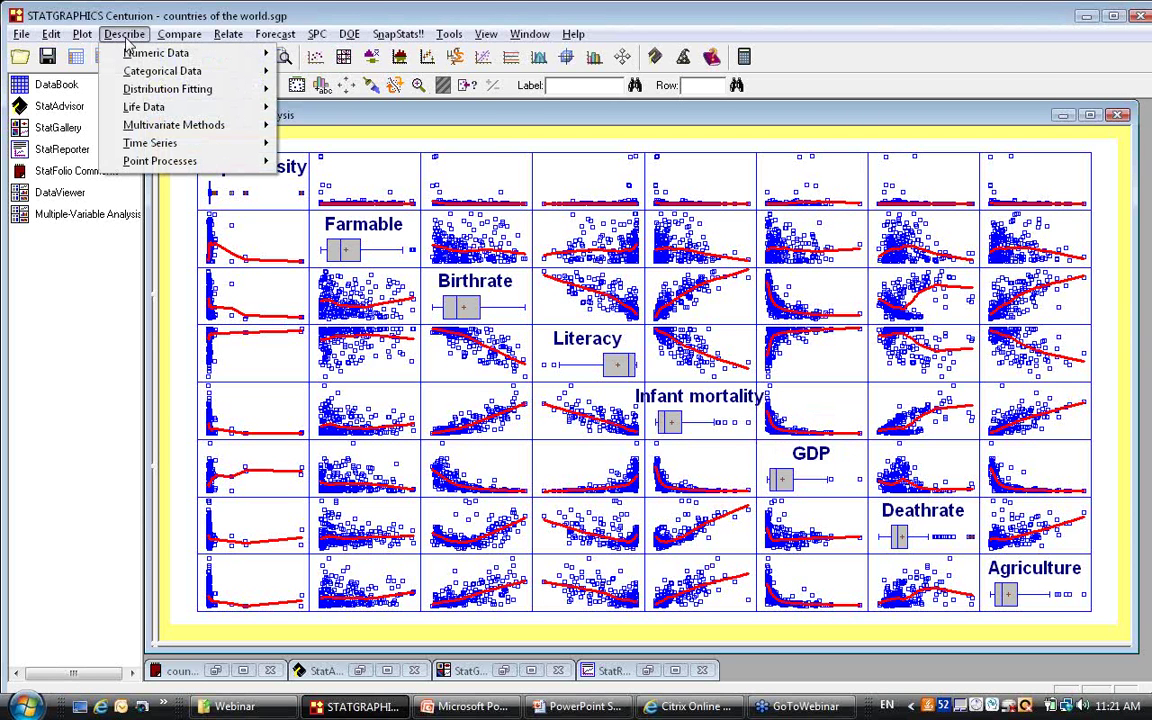
pyautogui.moveTo(139, 60)
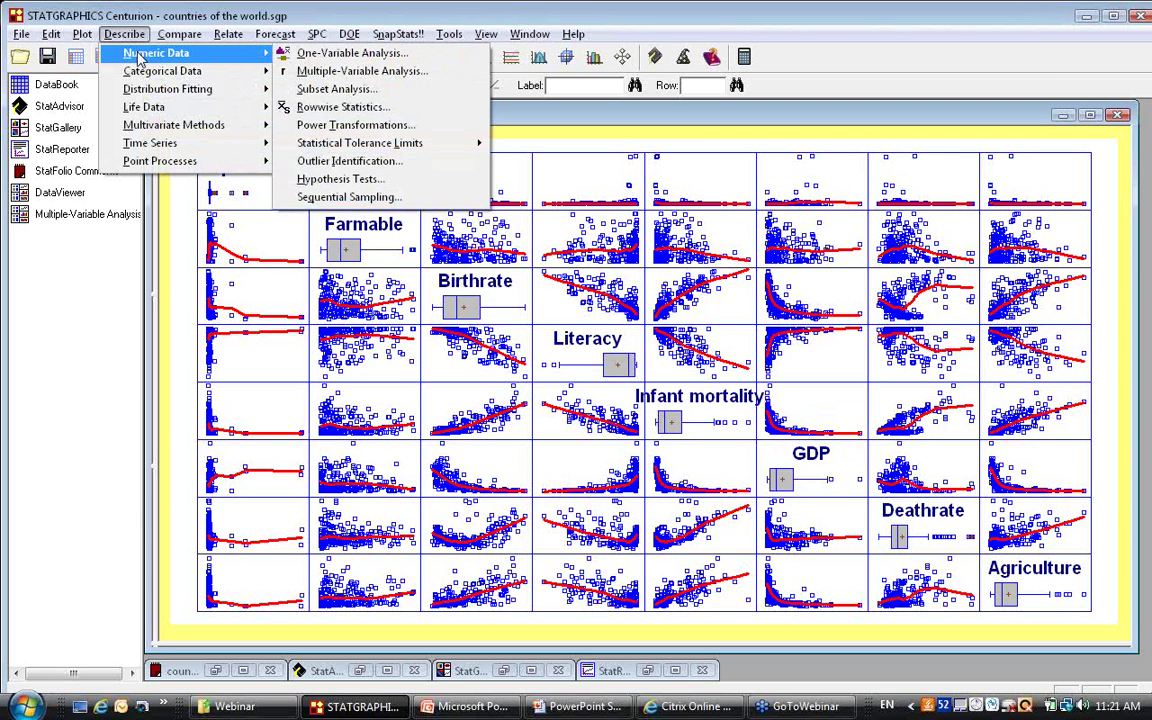
pyautogui.click(391, 125)
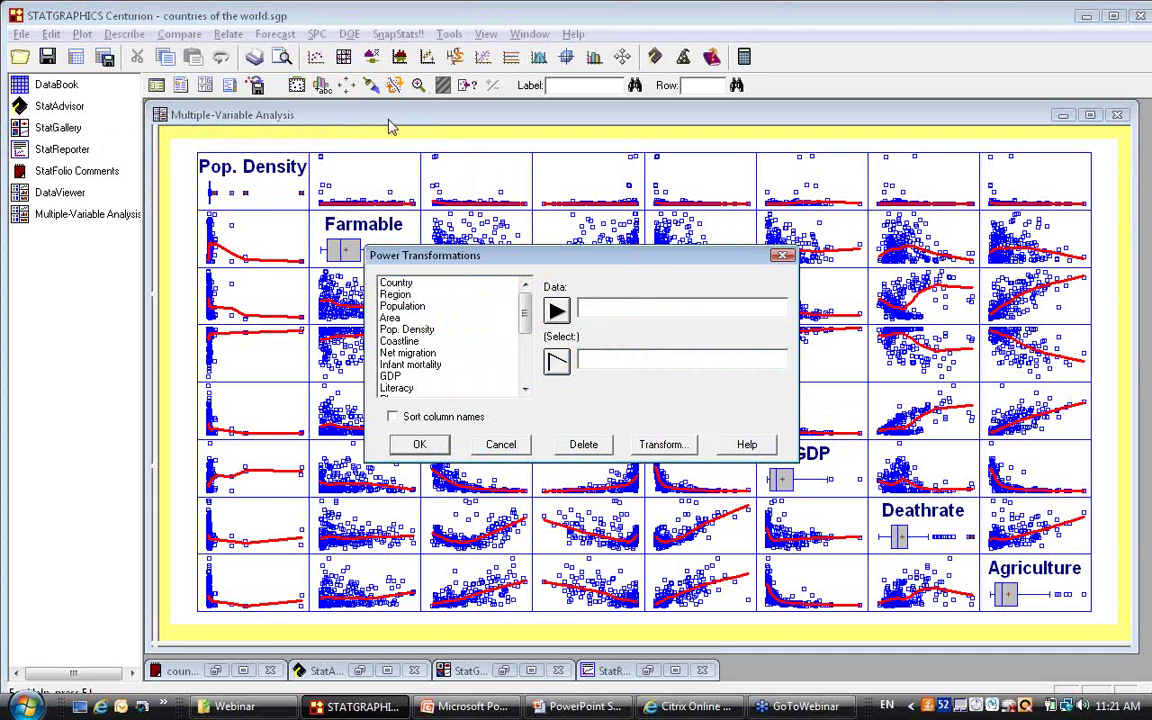
pyautogui.click(421, 366)
pyautogui.click(556, 310)
pyautogui.click(419, 444)
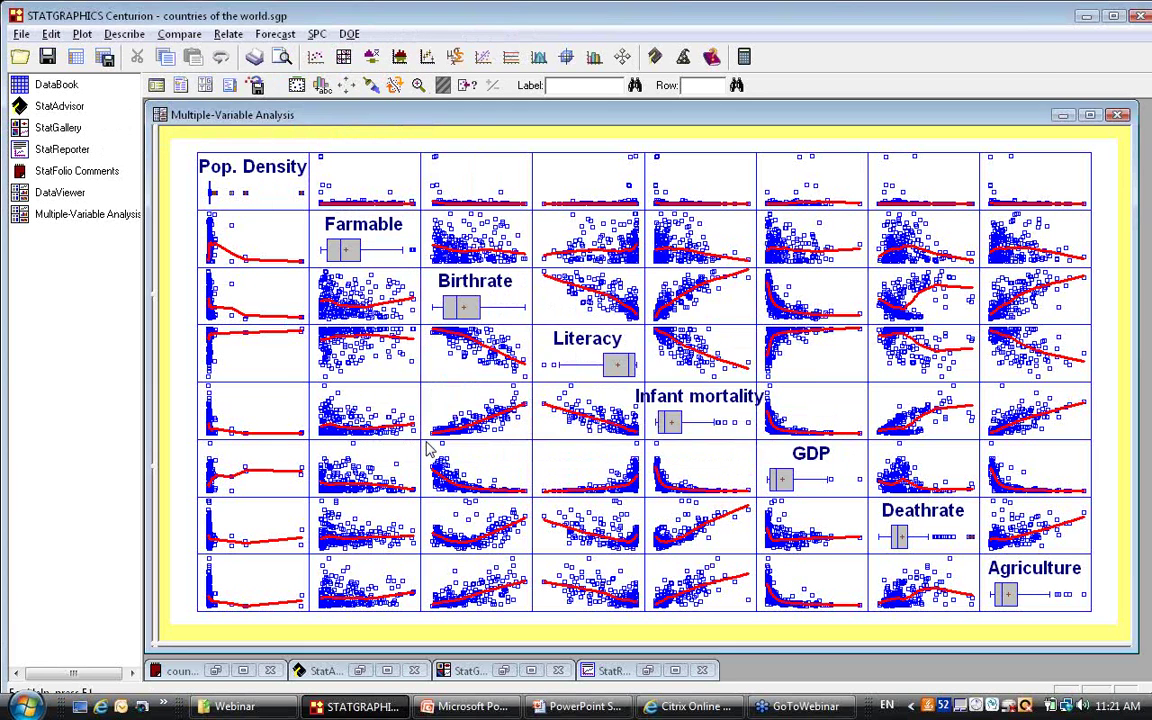
pyautogui.click(653, 309)
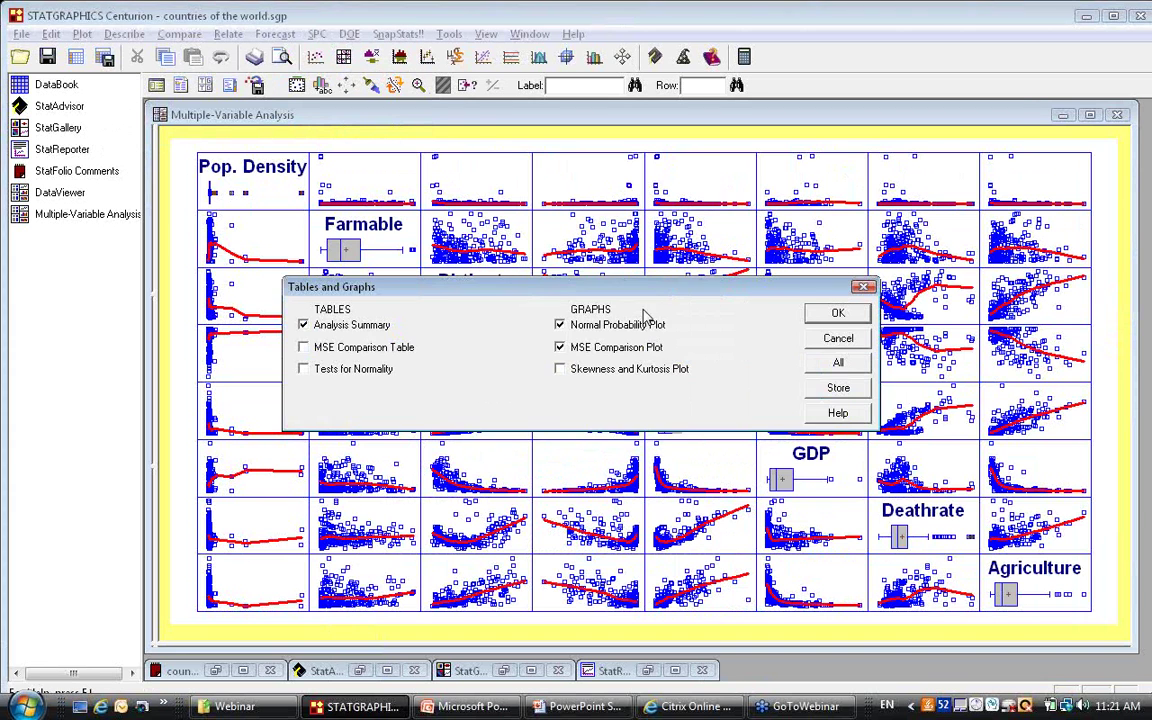
pyautogui.click(838, 314)
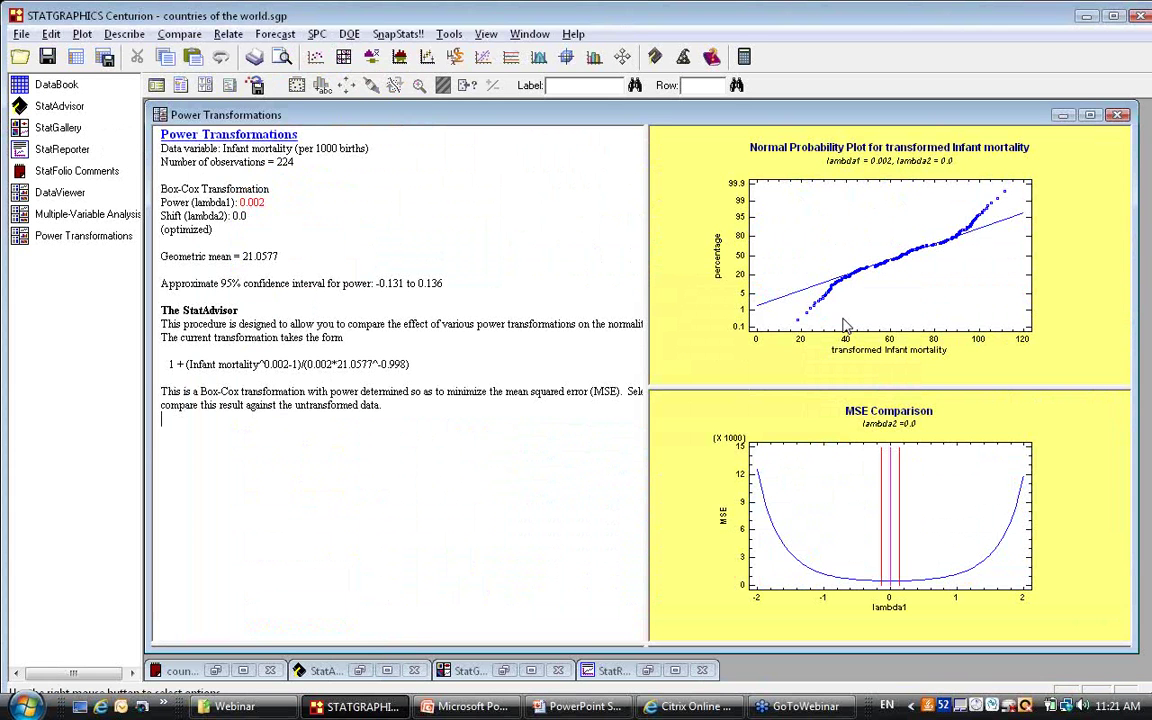
# Examine the optimized Box-Cox power and its confidence interval for Infant mortality, and enlarge the normal probability plot.
pyautogui.click(268, 202)
pyautogui.moveTo(268, 202); pyautogui.dragTo(240, 202)
pyautogui.moveTo(444, 283); pyautogui.dragTo(371, 283)
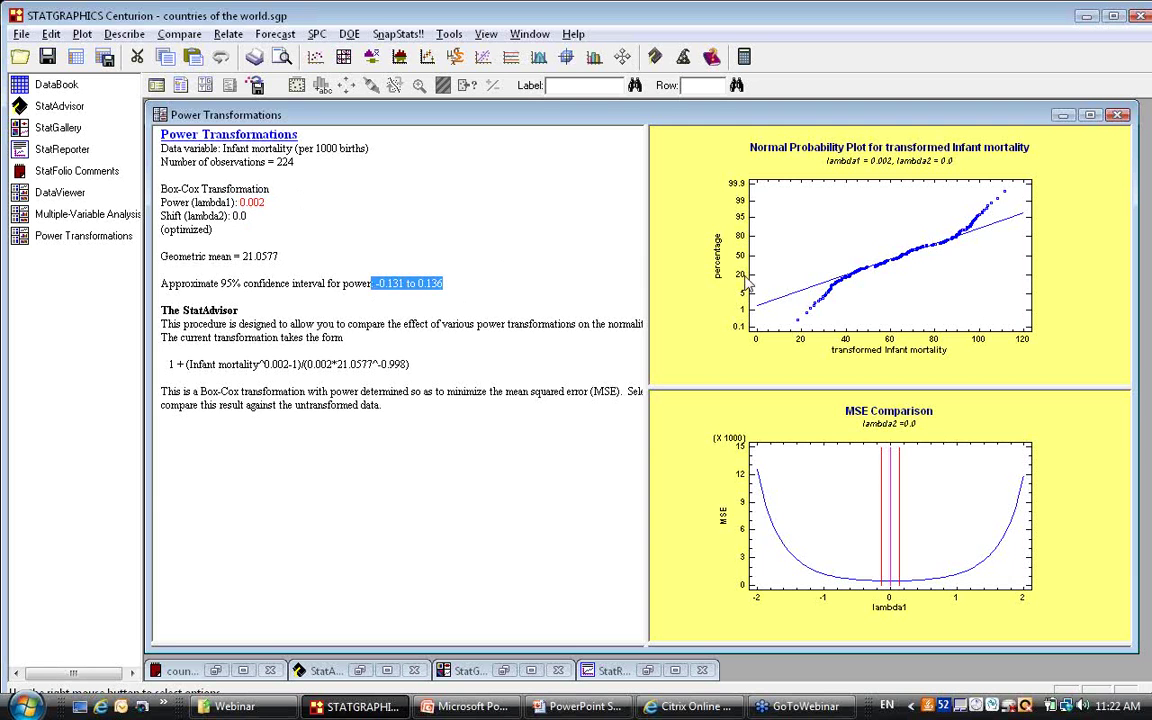
pyautogui.click(864, 315)
pyautogui.doubleClick(864, 315)
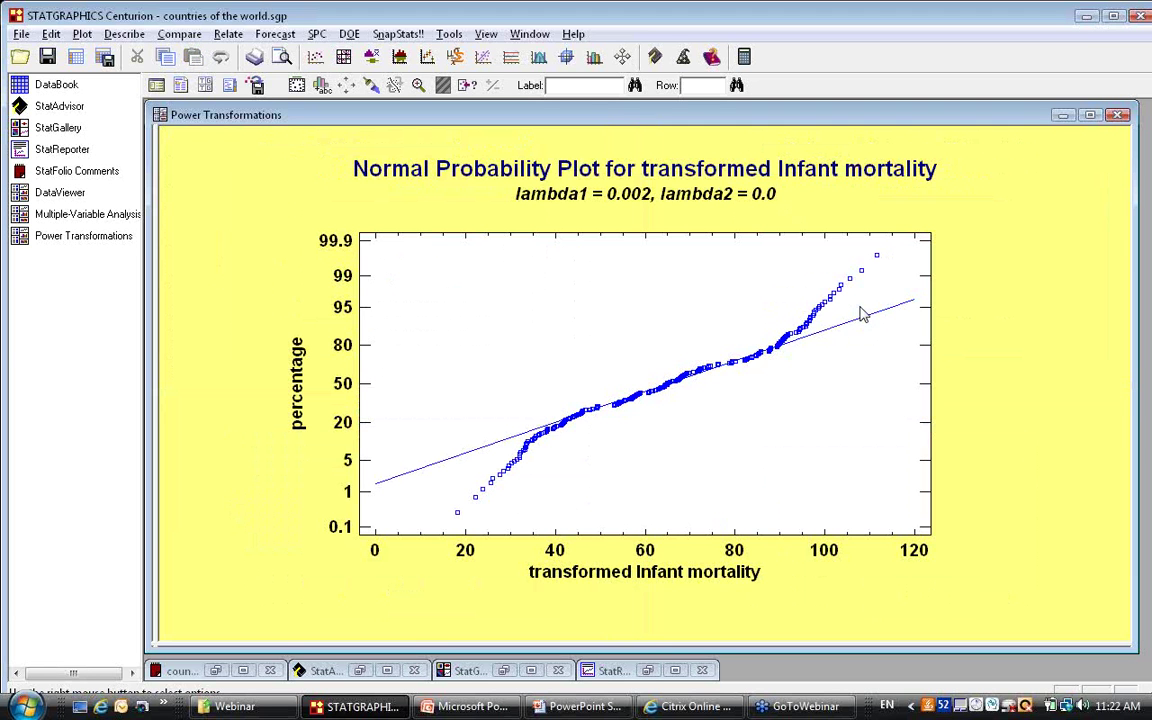
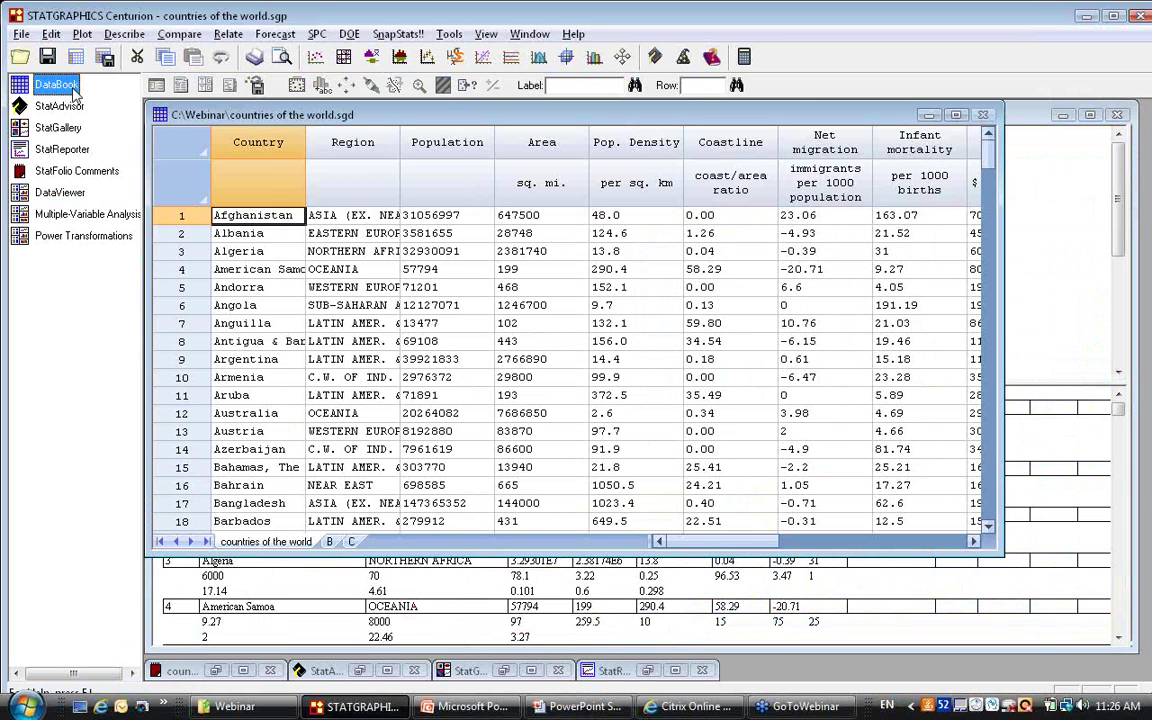
# Load the recent data file countries of the world transformed.sgd, replacing the data in sheet A.
pyautogui.click(21, 34)
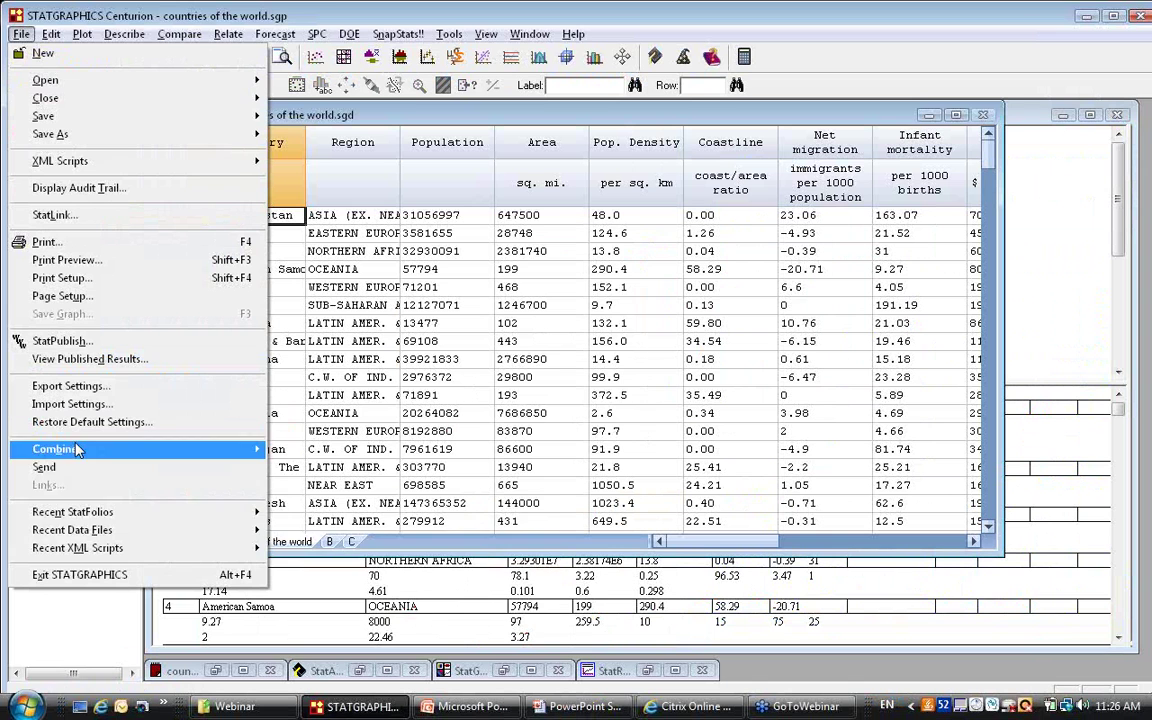
pyautogui.moveTo(166, 535)
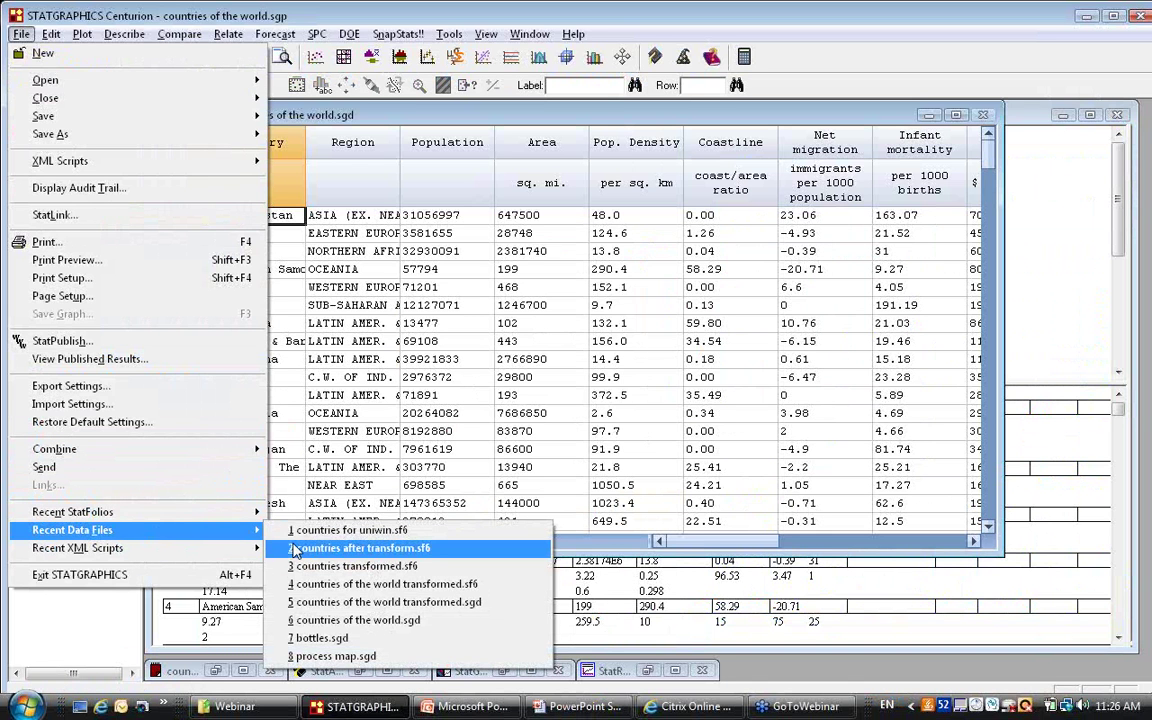
pyautogui.click(336, 603)
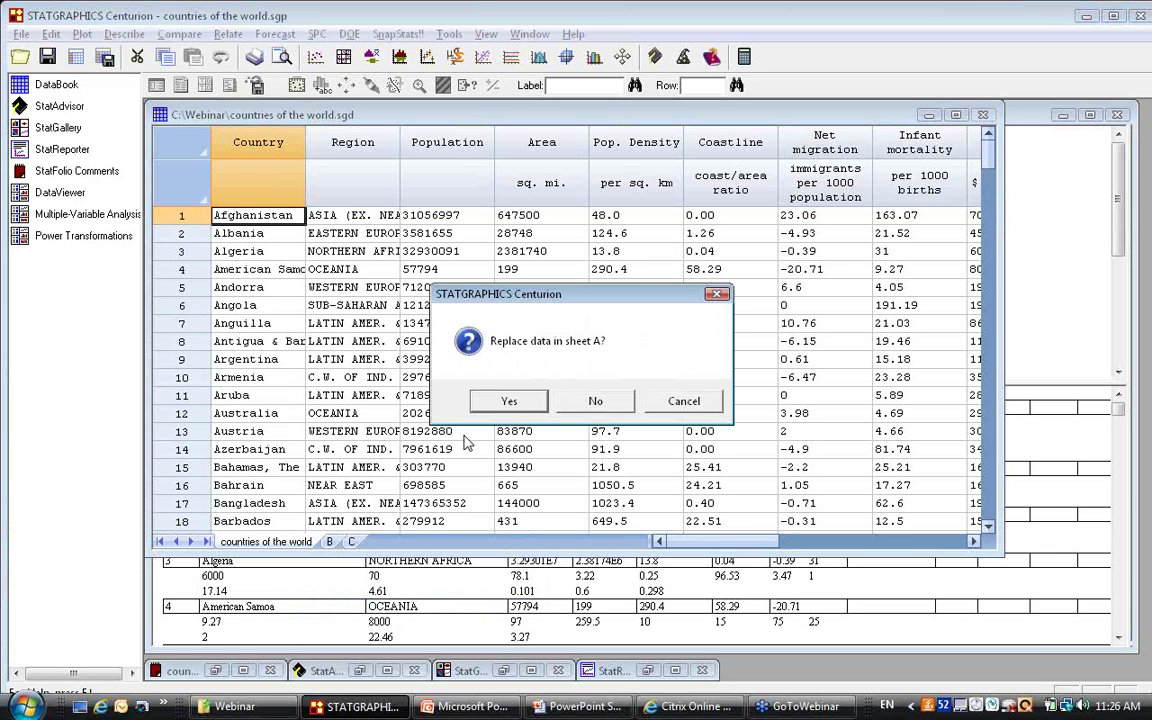
pyautogui.click(510, 401)
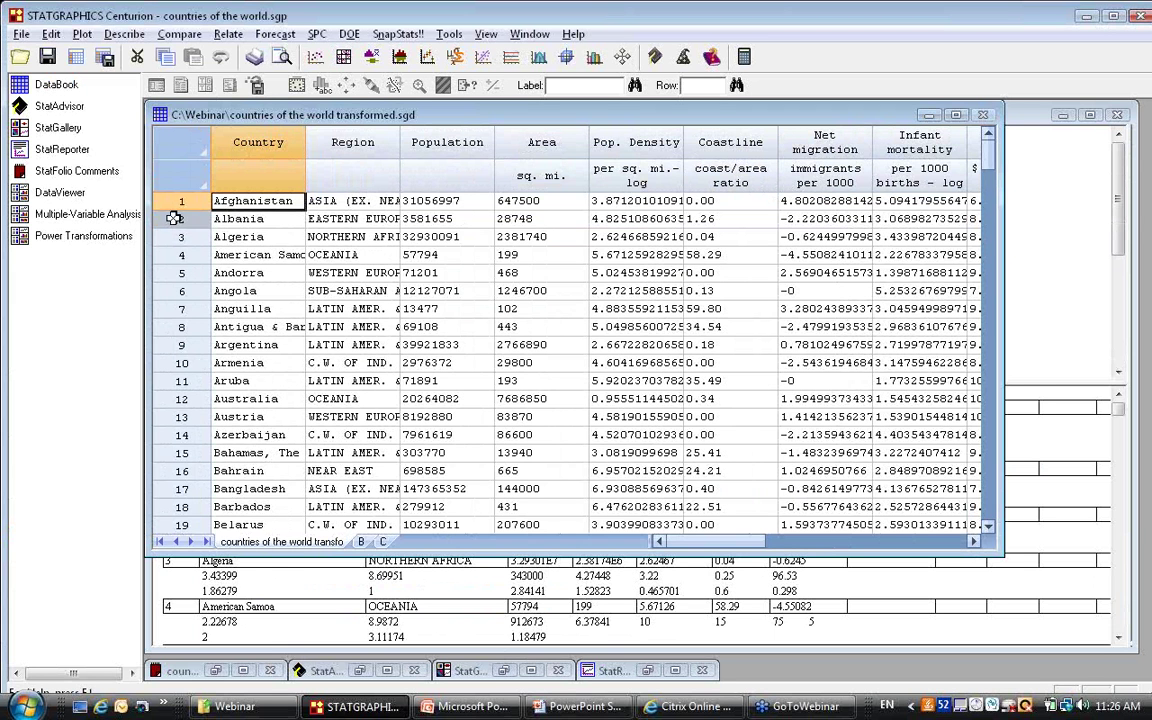
# Examine the enlarged scatterplot matrix of the Multiple-Variable Analysis for the transformed data, and restore the multi-pane layout.
pyautogui.click(140, 219)
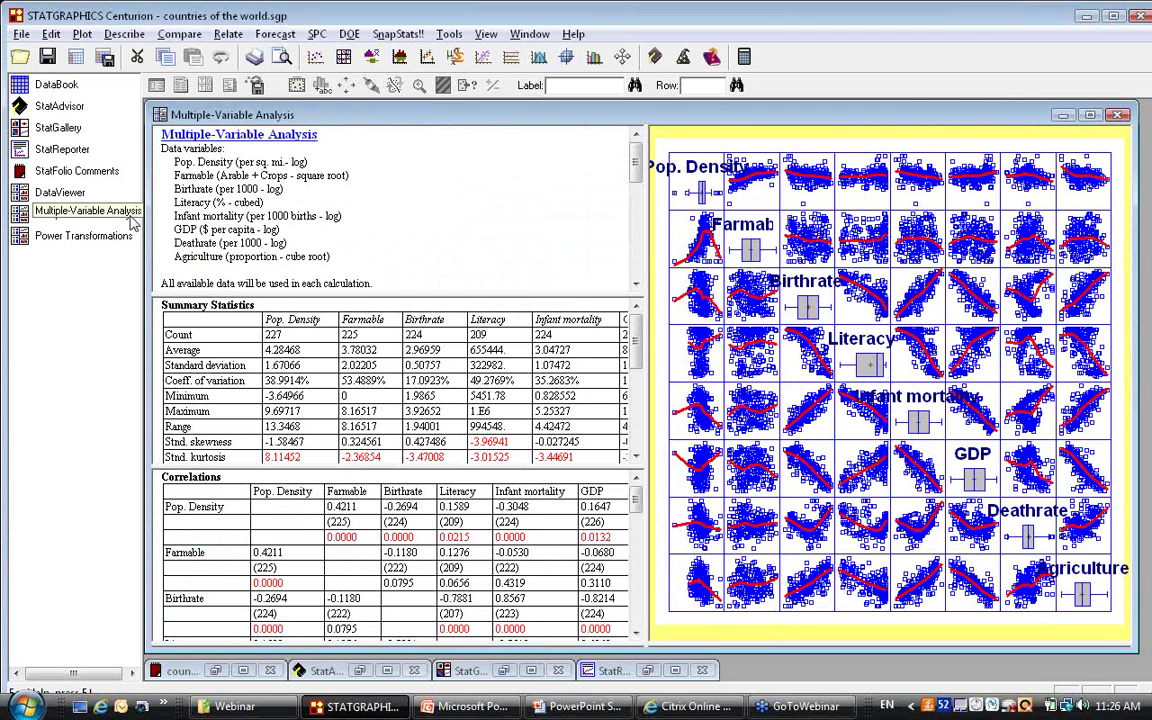
pyautogui.doubleClick(957, 354)
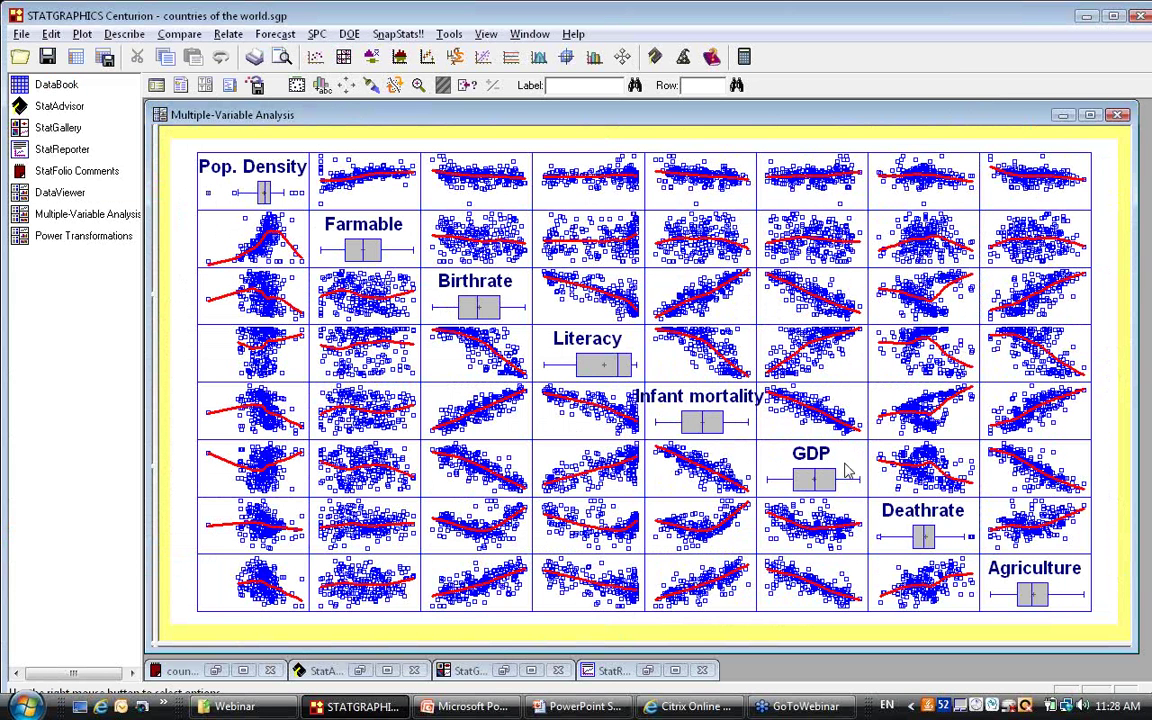
pyautogui.doubleClick(913, 205)
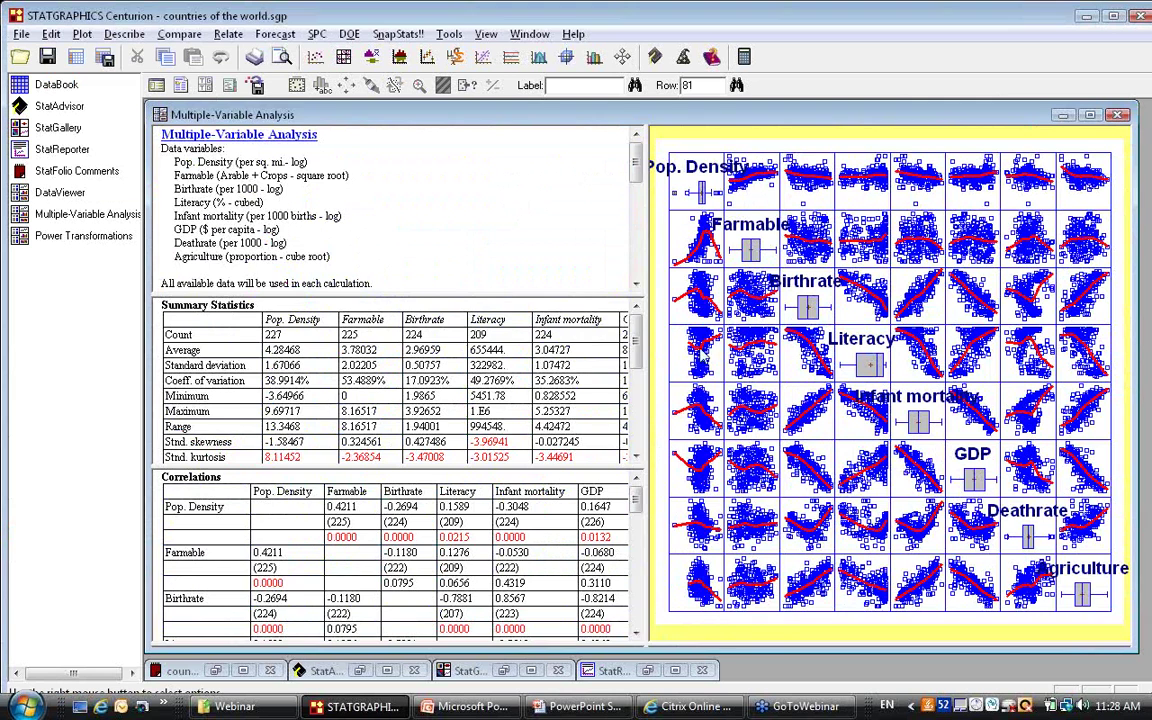
# Enlarge the Correlations table and examine the Infant mortality–GDP correlation, sample size and P-value, plus the Farmable–Pop. Density correlation.
pyautogui.doubleClick(517, 530)
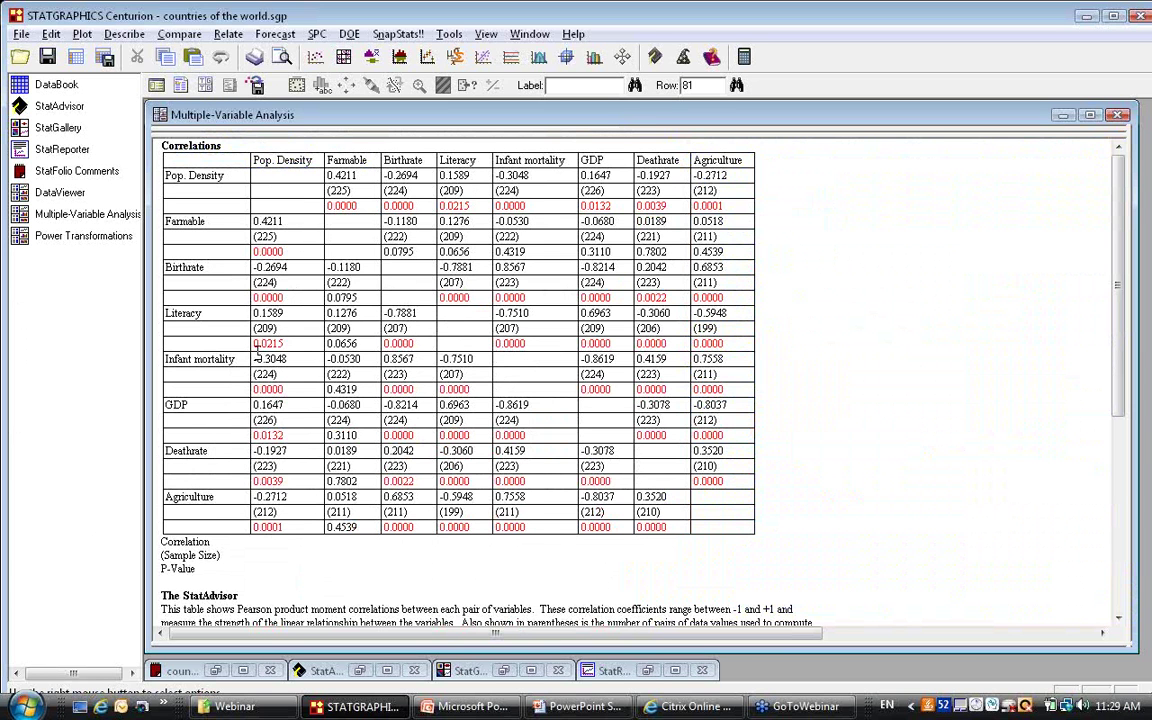
pyautogui.moveTo(167, 361); pyautogui.dragTo(212, 367)
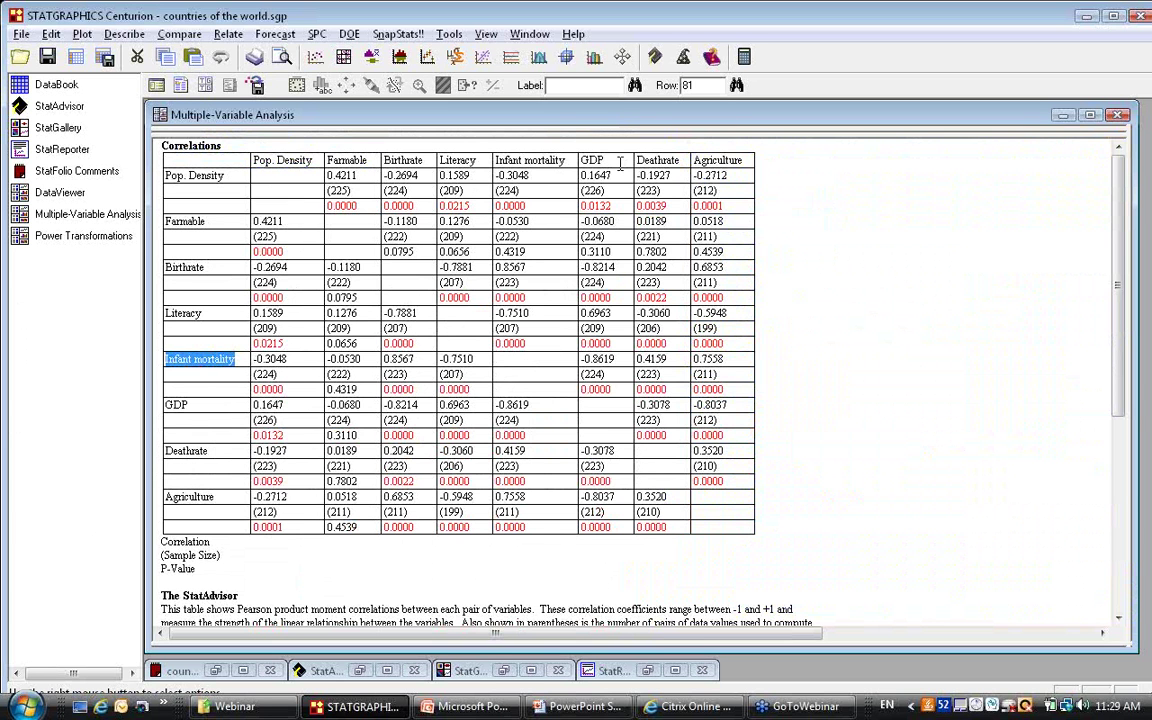
pyautogui.moveTo(615, 353); pyautogui.dragTo(587, 357)
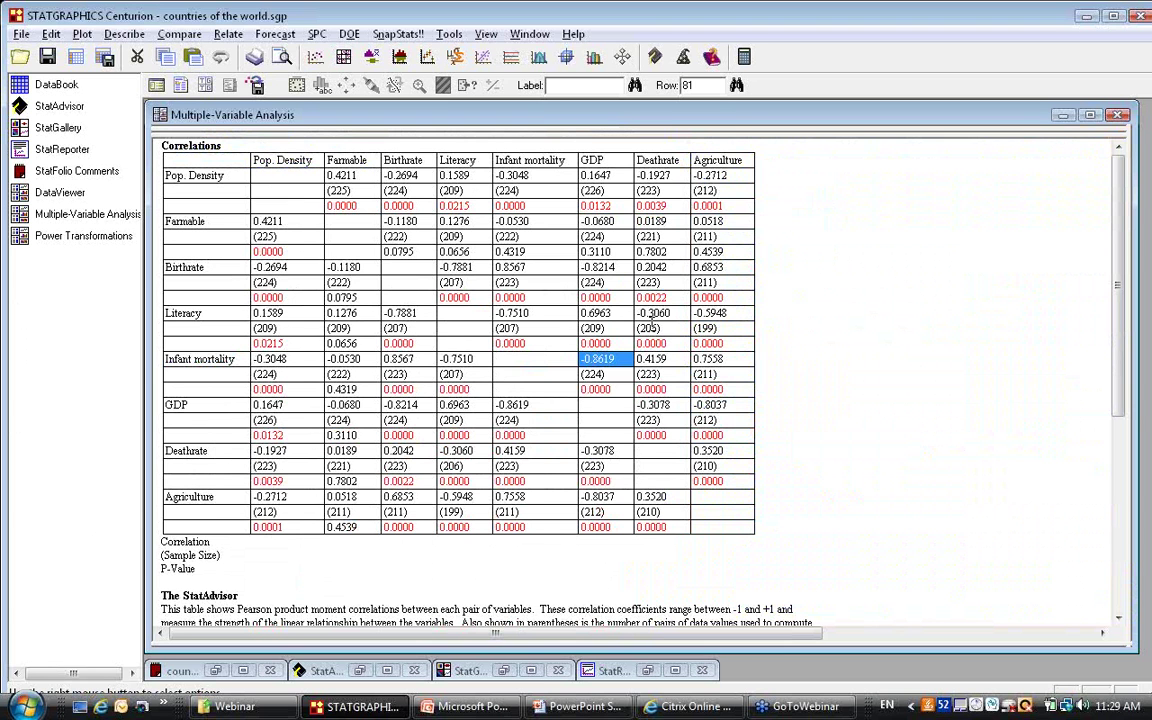
pyautogui.click(607, 375)
pyautogui.moveTo(607, 375); pyautogui.dragTo(535, 375)
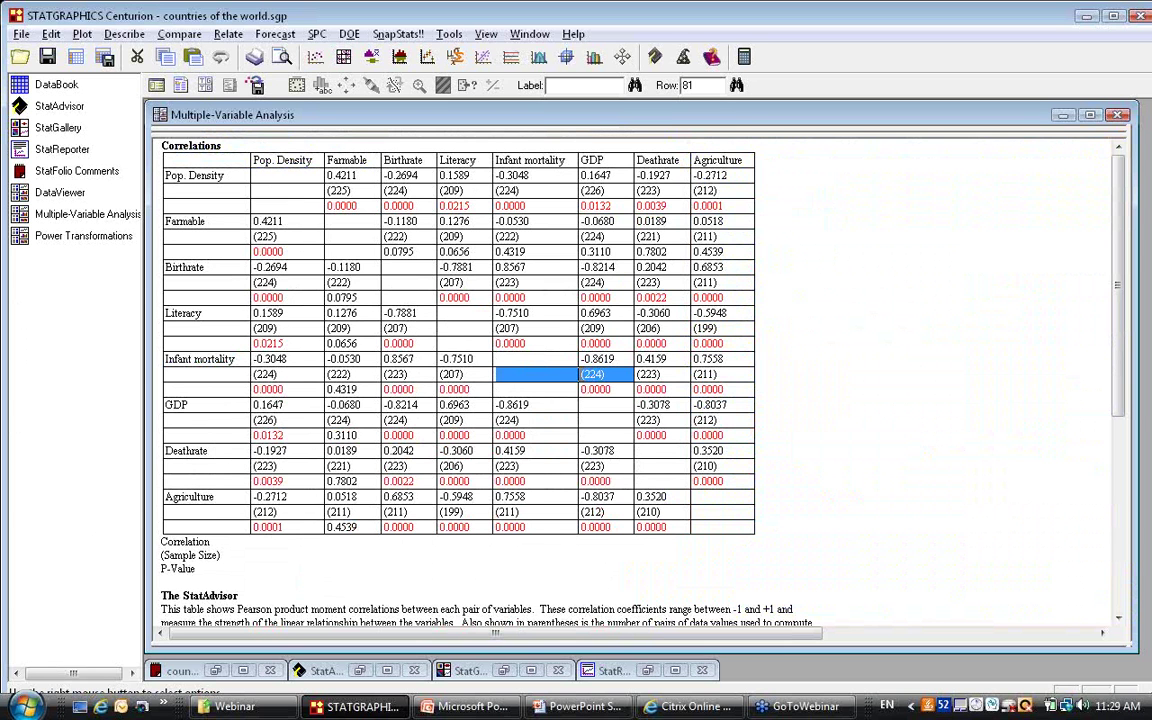
pyautogui.click(587, 382)
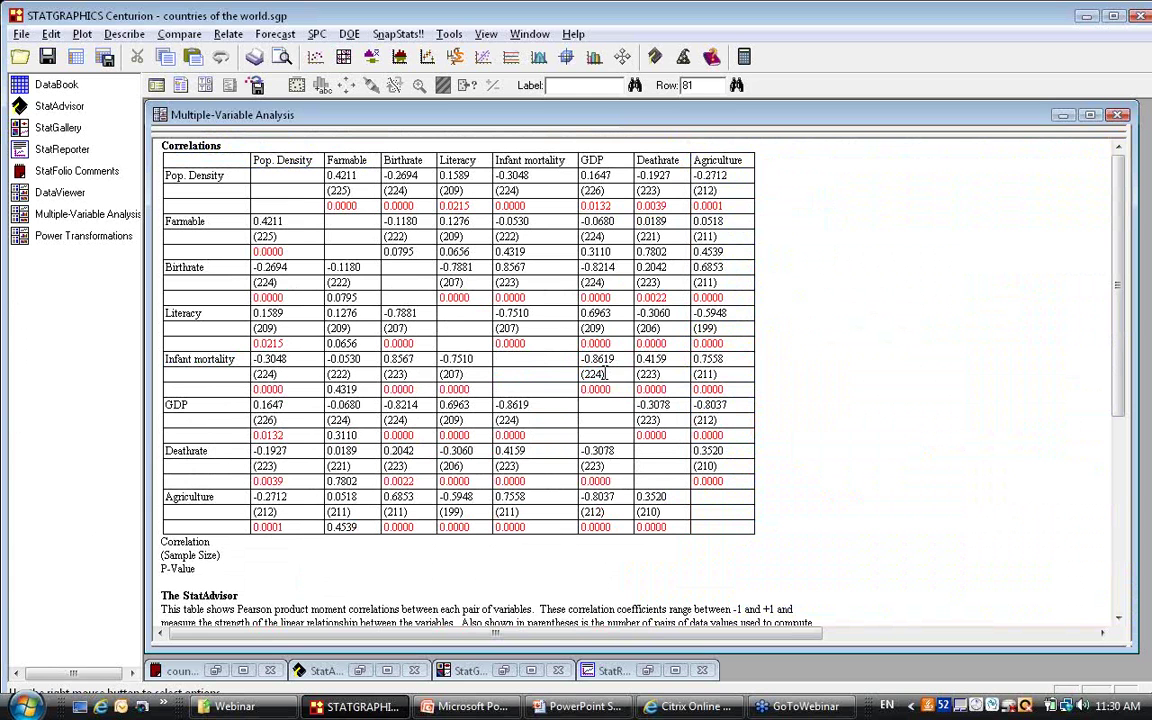
pyautogui.click(618, 386)
pyautogui.moveTo(618, 386); pyautogui.dragTo(582, 389)
pyautogui.click(202, 224)
pyautogui.moveTo(251, 221); pyautogui.dragTo(281, 220)
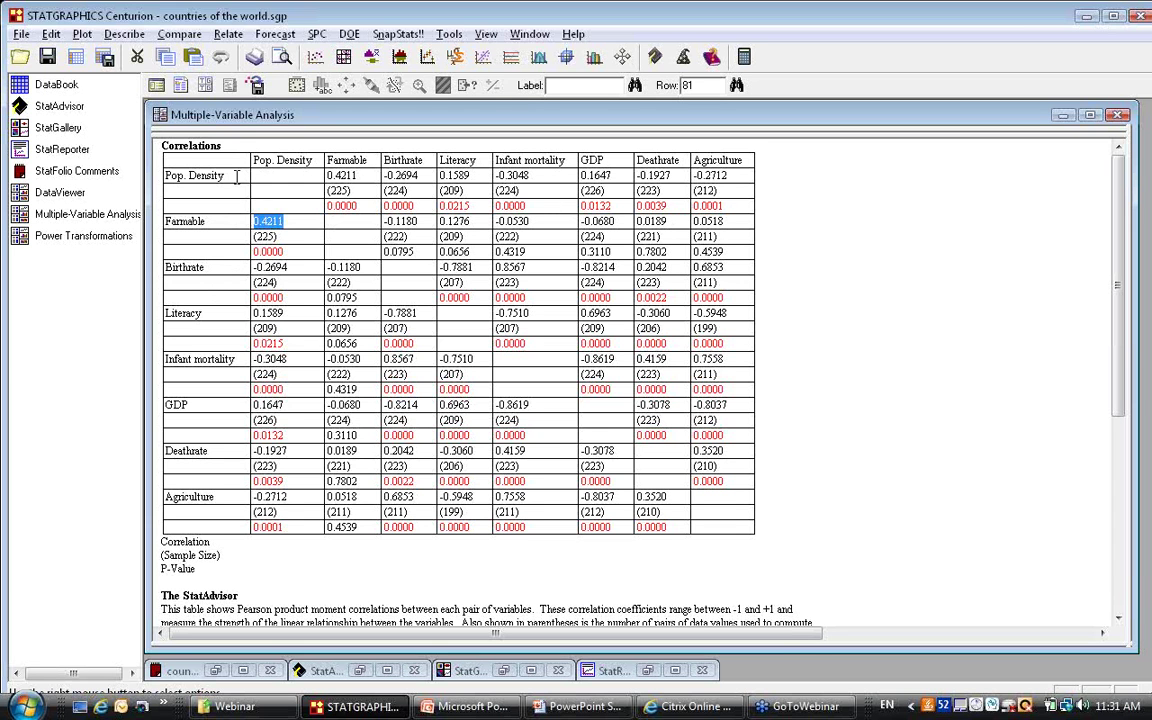
# Add the Partial Correlations table to the Multiple-Variable Analysis, enlarge it and highlight the Infant mortality–GDP coefficient.
pyautogui.click(184, 84)
pyautogui.click(350, 434)
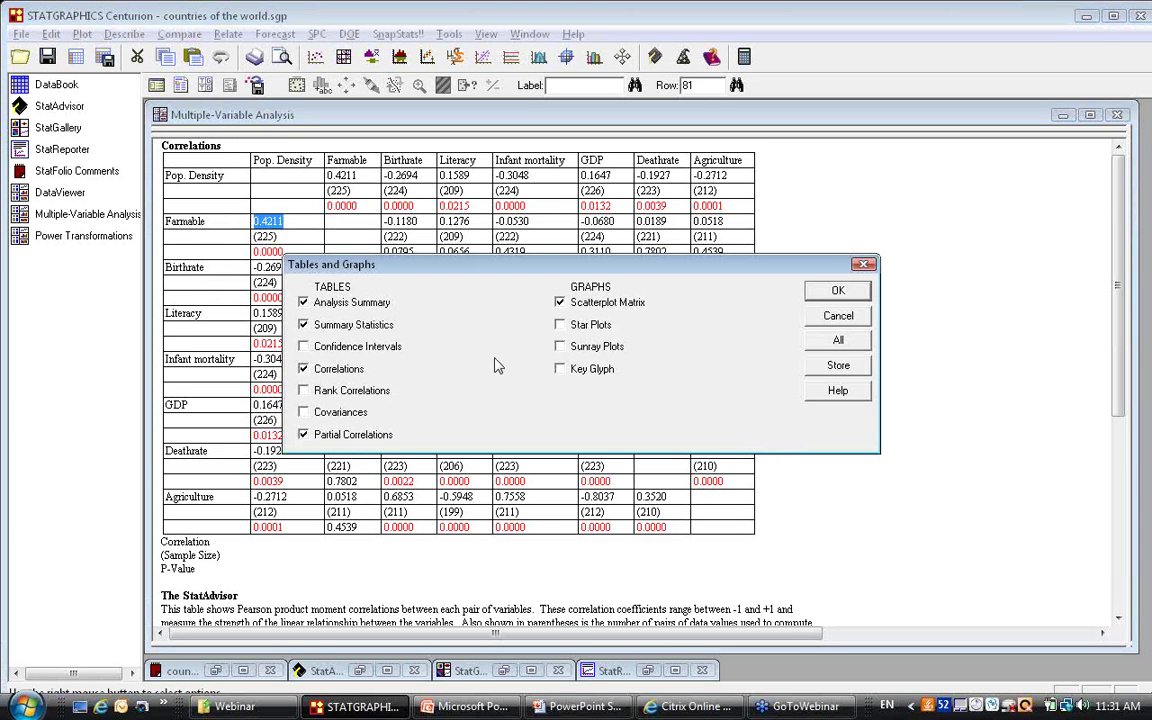
pyautogui.click(838, 291)
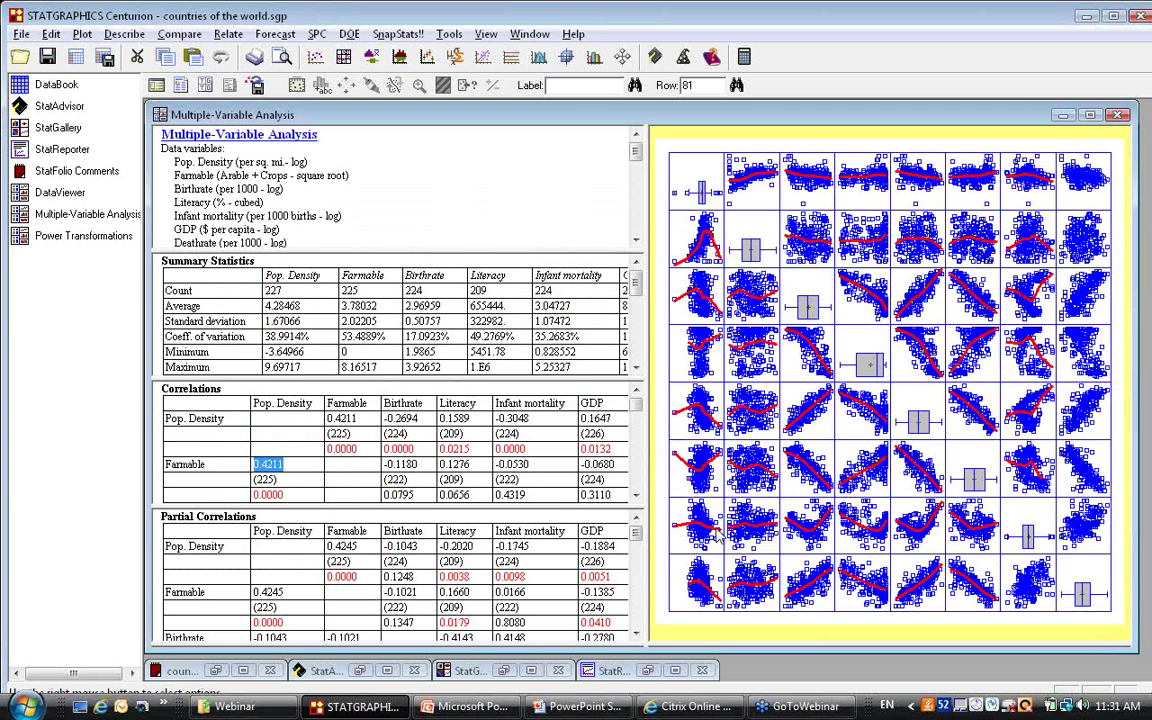
pyautogui.doubleClick(462, 594)
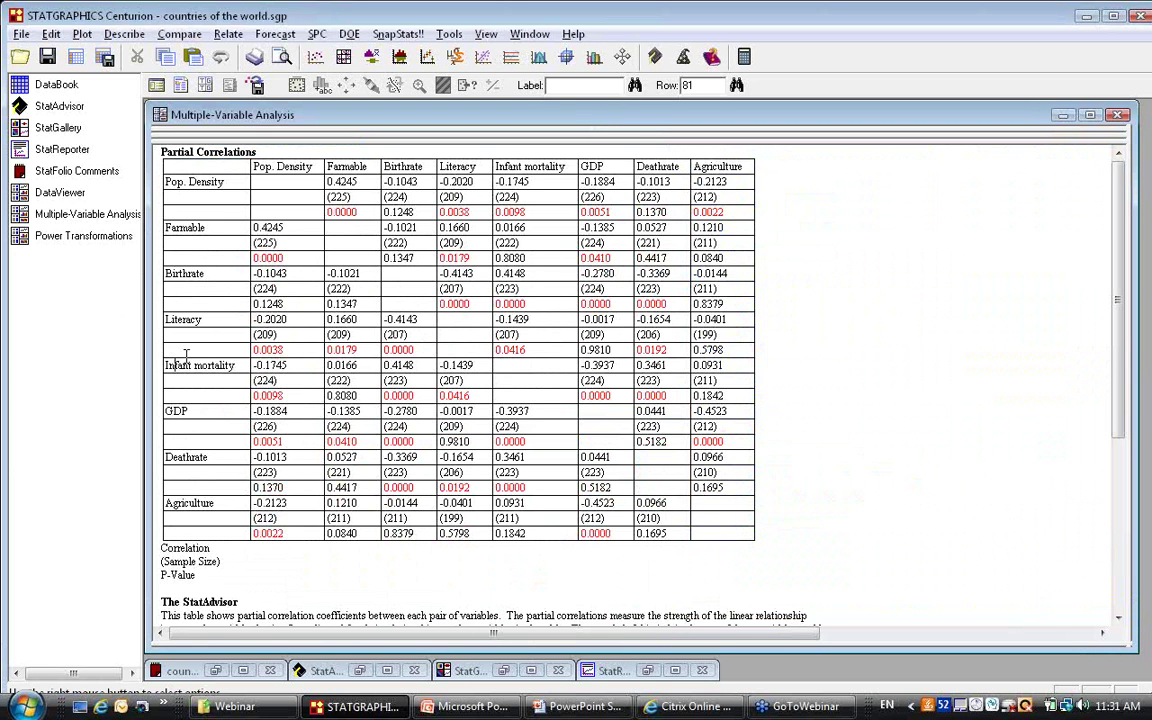
pyautogui.doubleClick(618, 365)
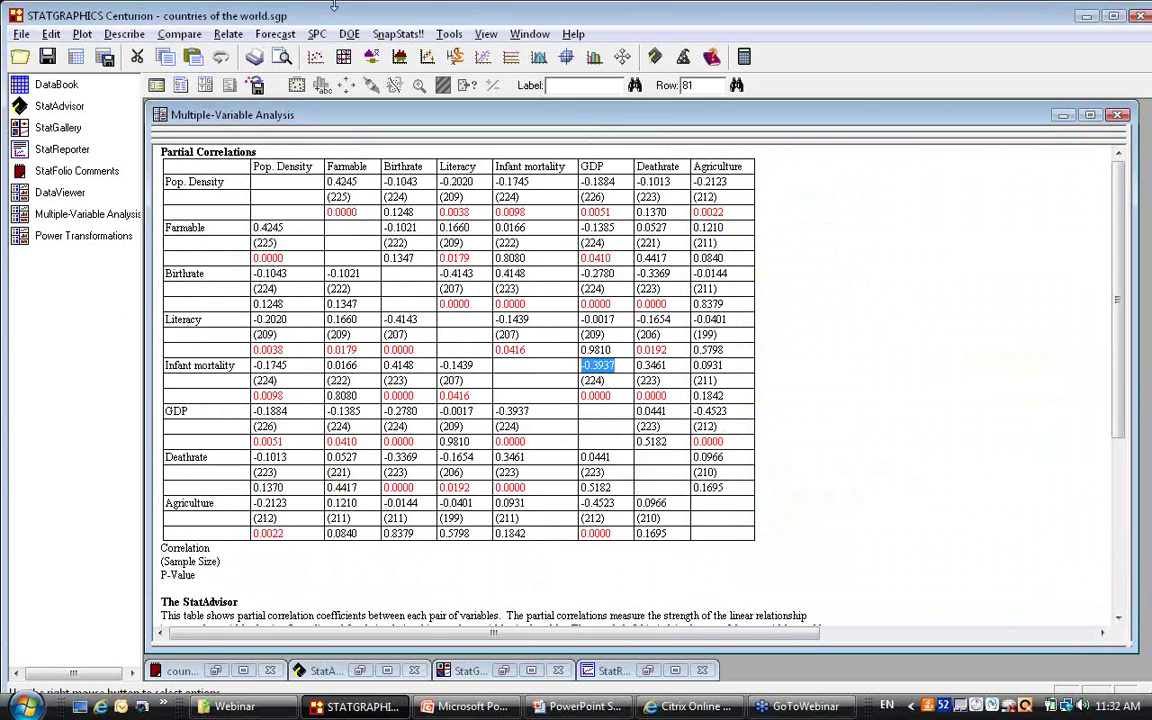
pyautogui.click(86, 35)
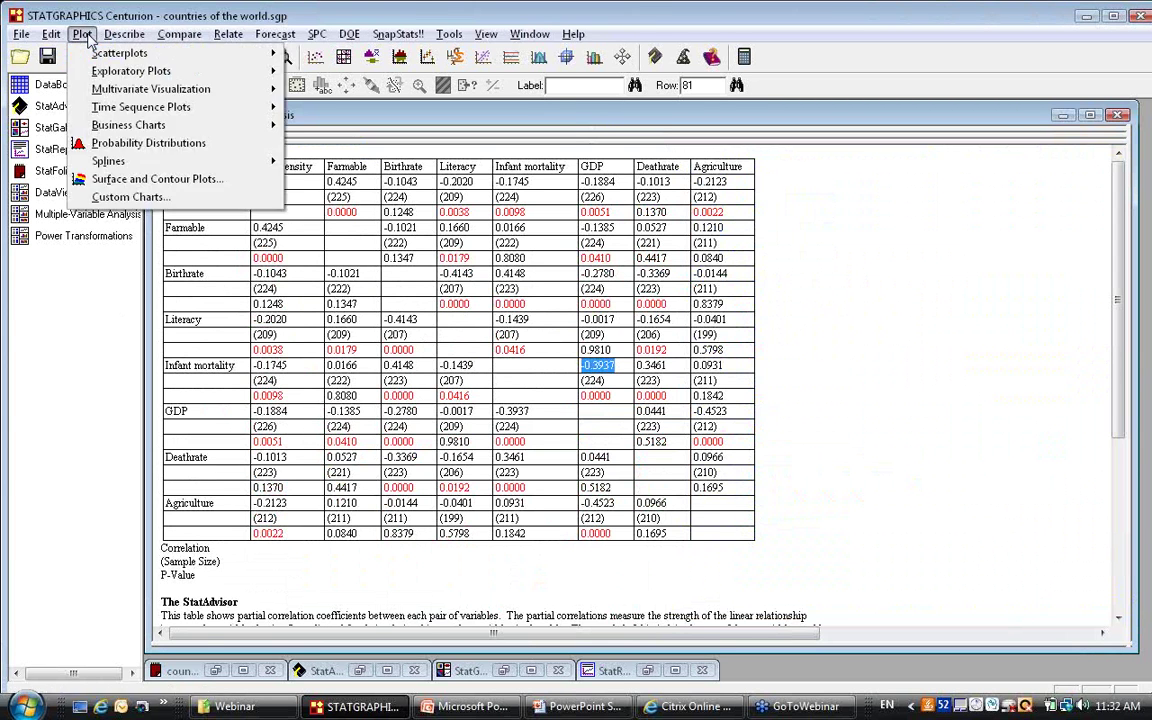
pyautogui.moveTo(131, 92)
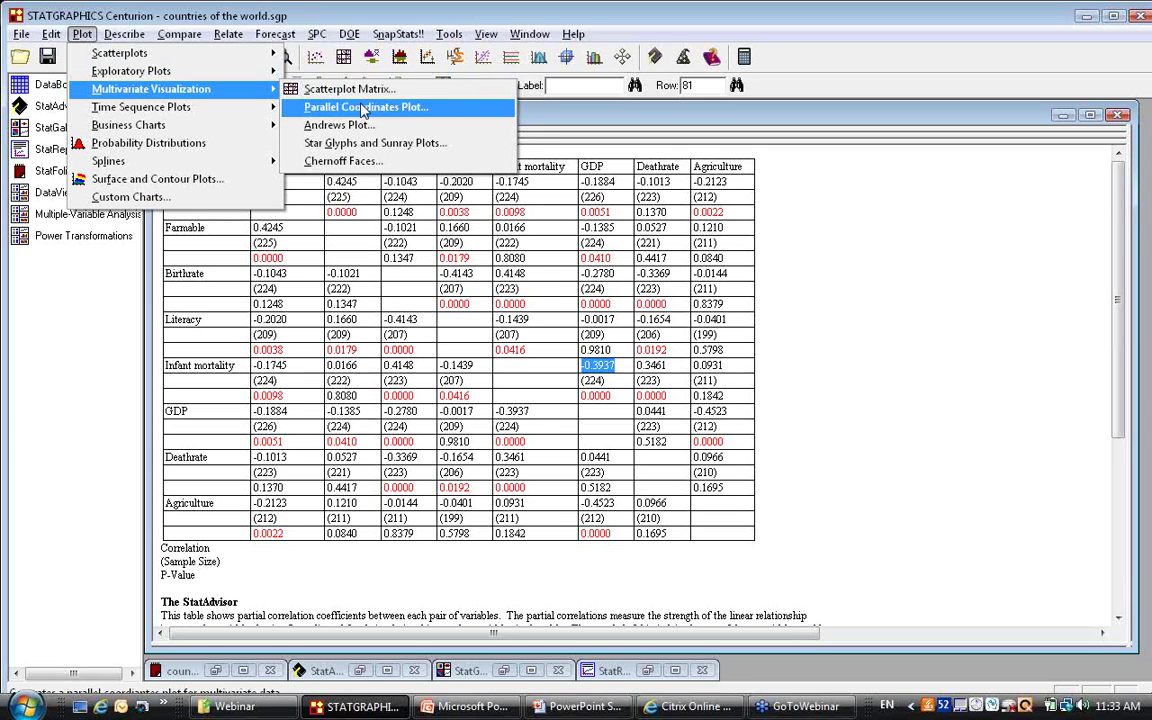
pyautogui.click(908, 391)
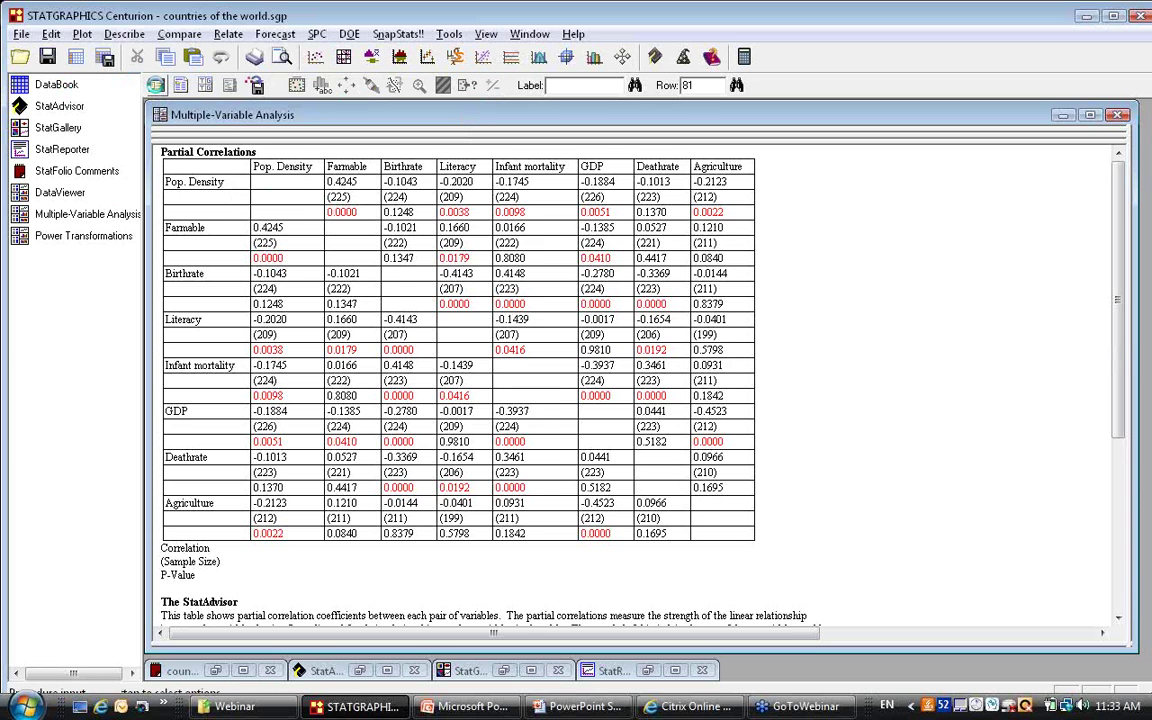
# Copy the full list of eight data variables from the Multiple-Variable Analysis input, leaving the analysis as it is.
pyautogui.click(156, 87)
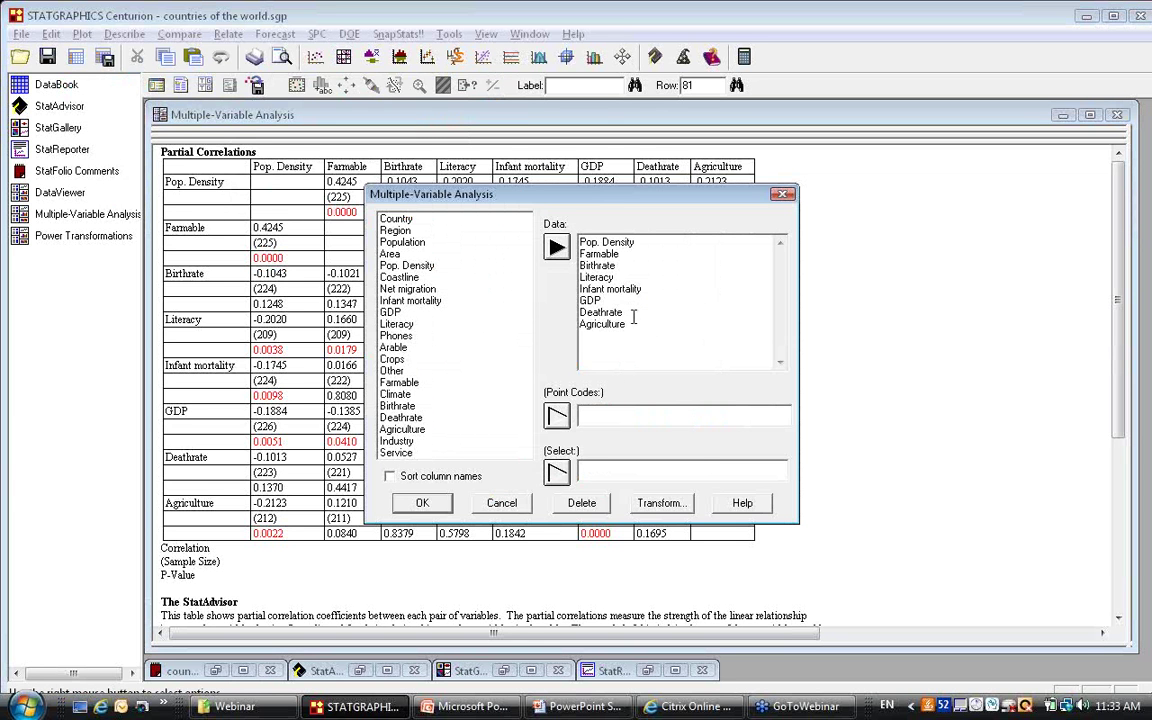
pyautogui.moveTo(634, 322); pyautogui.dragTo(570, 238)
pyautogui.hotkey('ctrl', 'c')
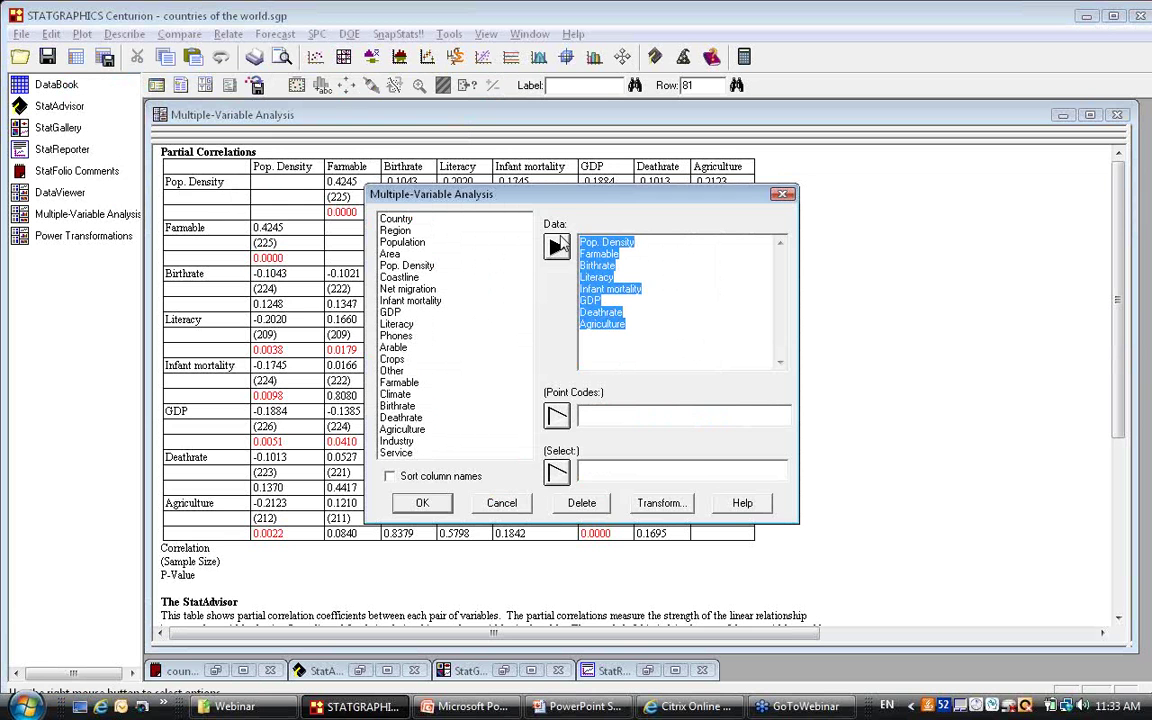
pyautogui.click(514, 504)
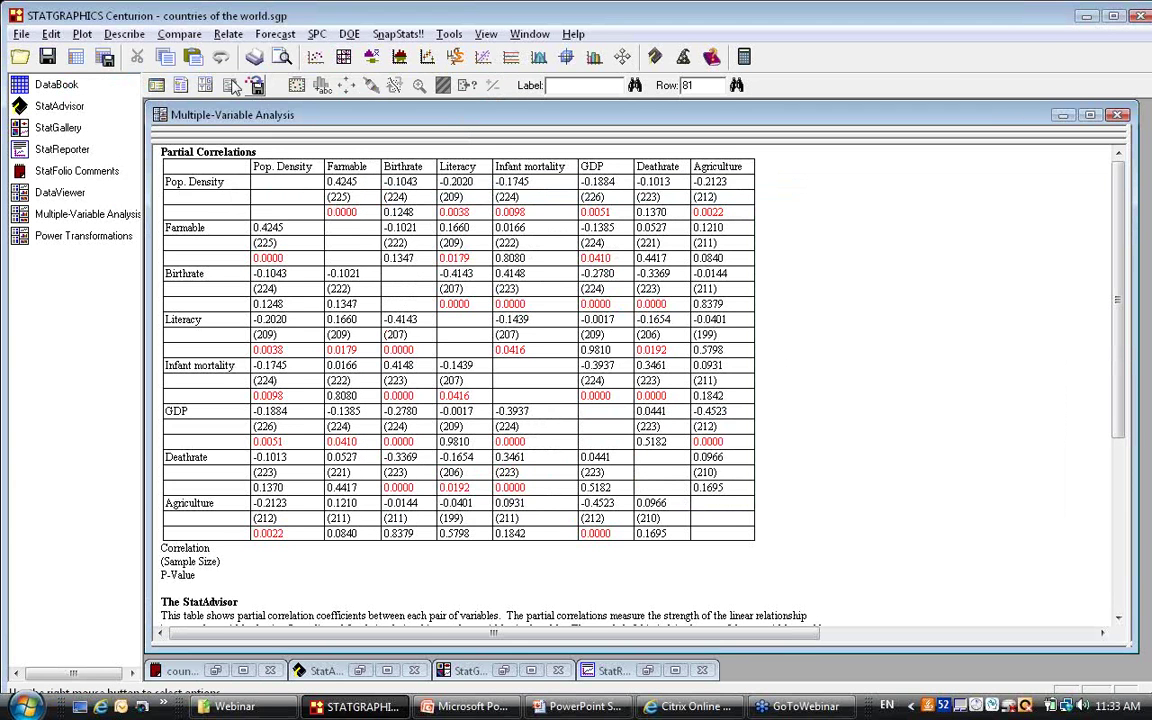
# Create a Parallel Coordinates Plot of the copied variables, Pop. Density through Agriculture, with Region as the group codes.
pyautogui.click(84, 34)
pyautogui.moveTo(140, 93)
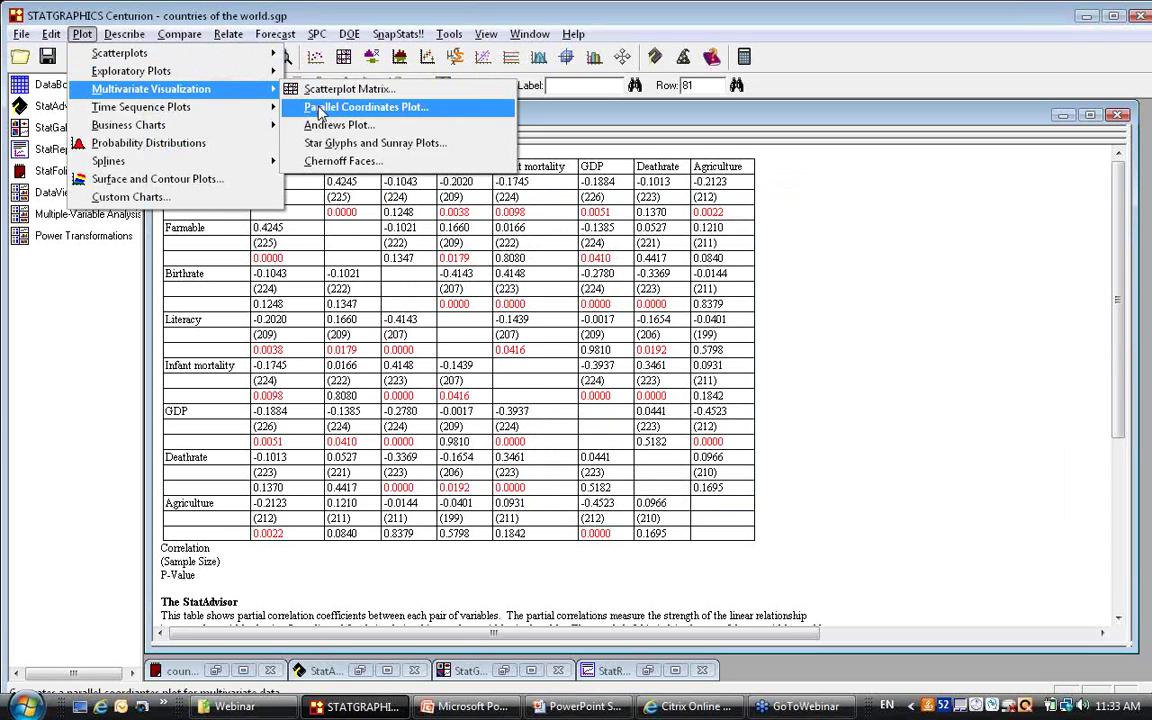
pyautogui.click(320, 108)
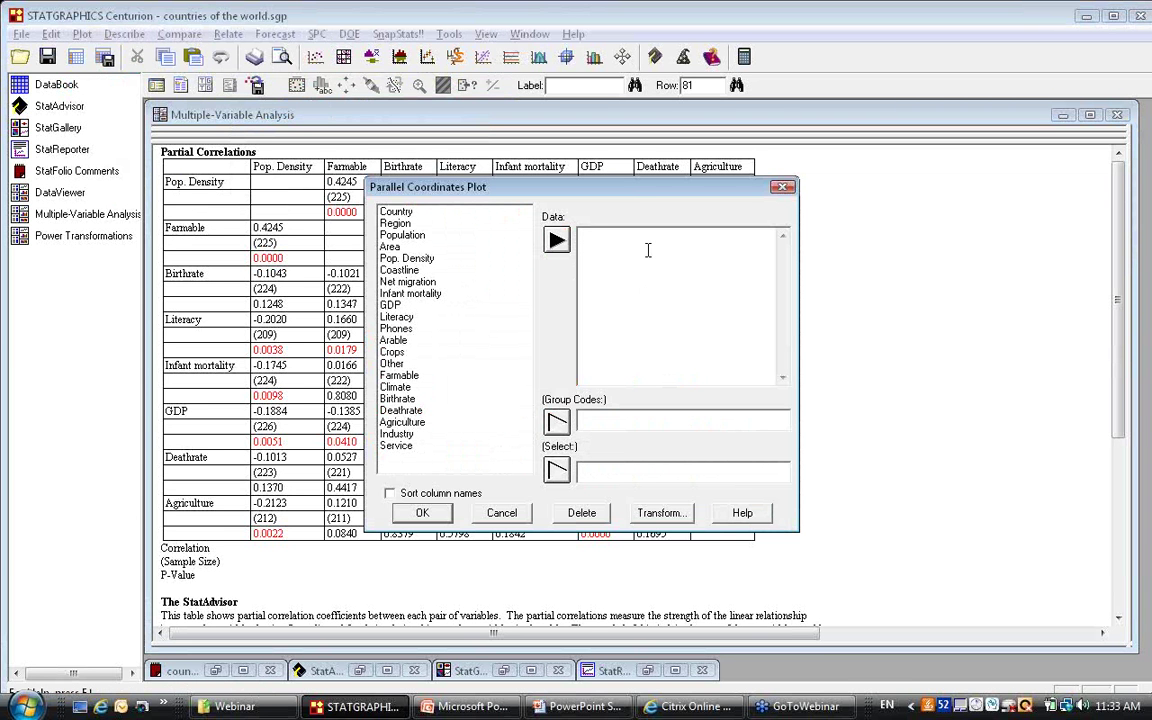
pyautogui.hotkey('ctrl', 'v')
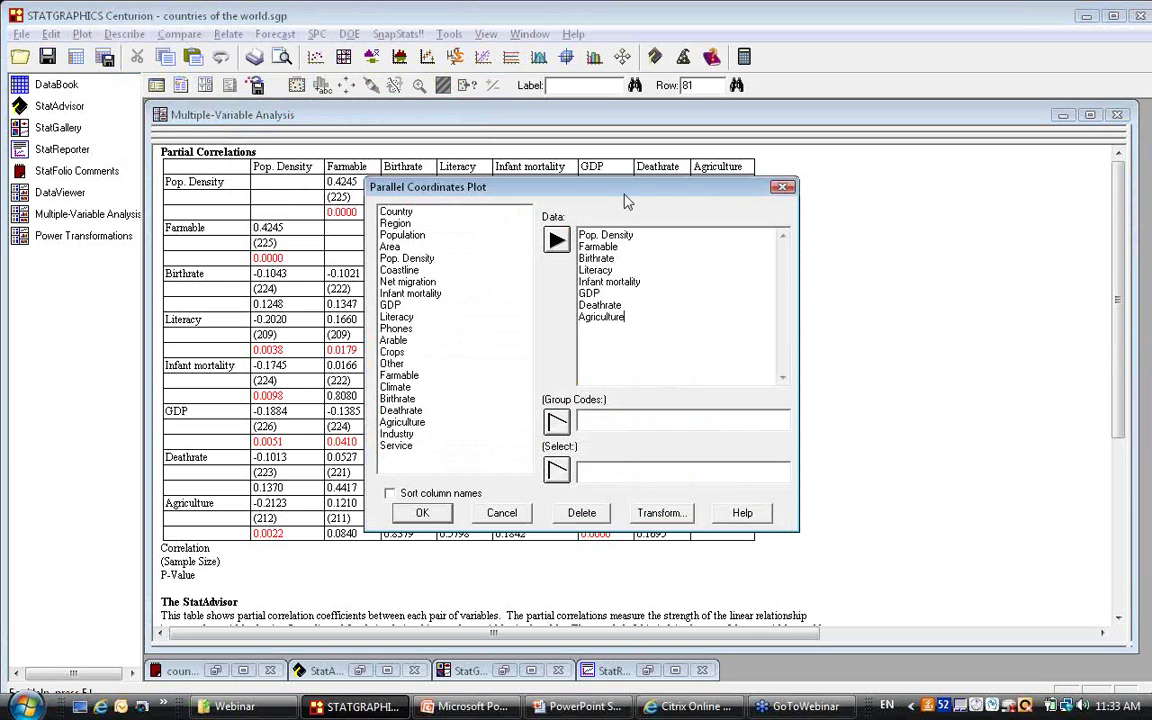
pyautogui.click(407, 224)
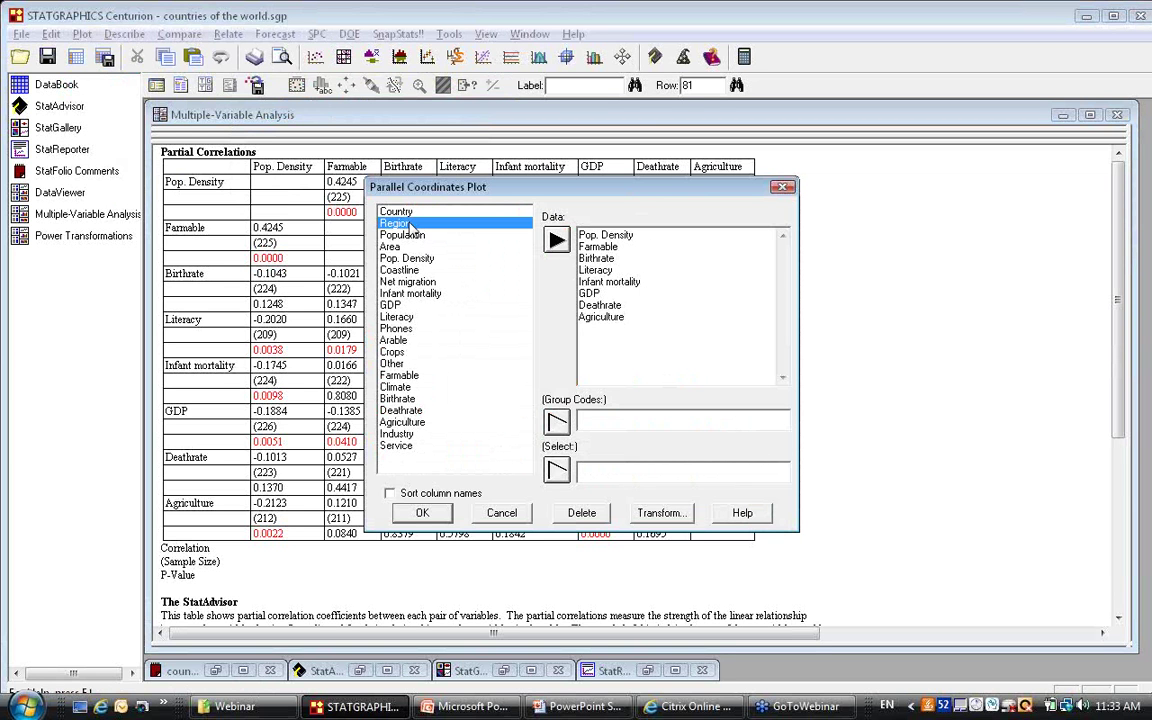
pyautogui.click(557, 423)
pyautogui.click(441, 512)
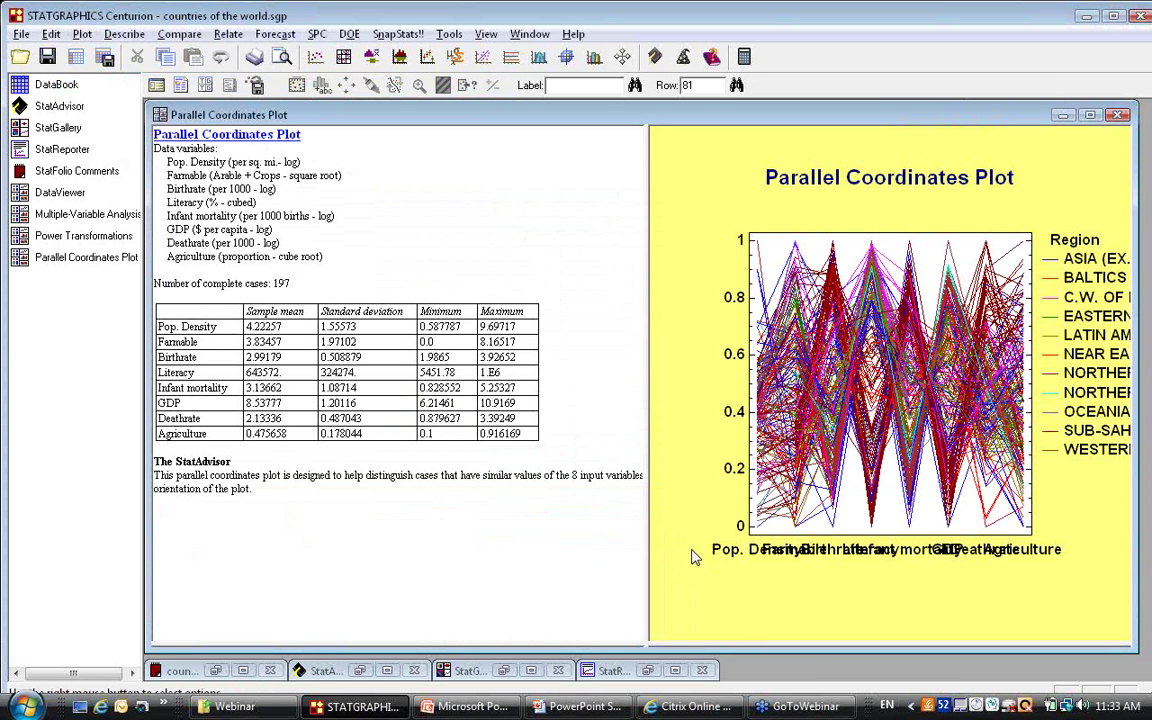
# Enlarge the parallel coordinates graph and set its X-axis labels to Slanted.
pyautogui.doubleClick(695, 557)
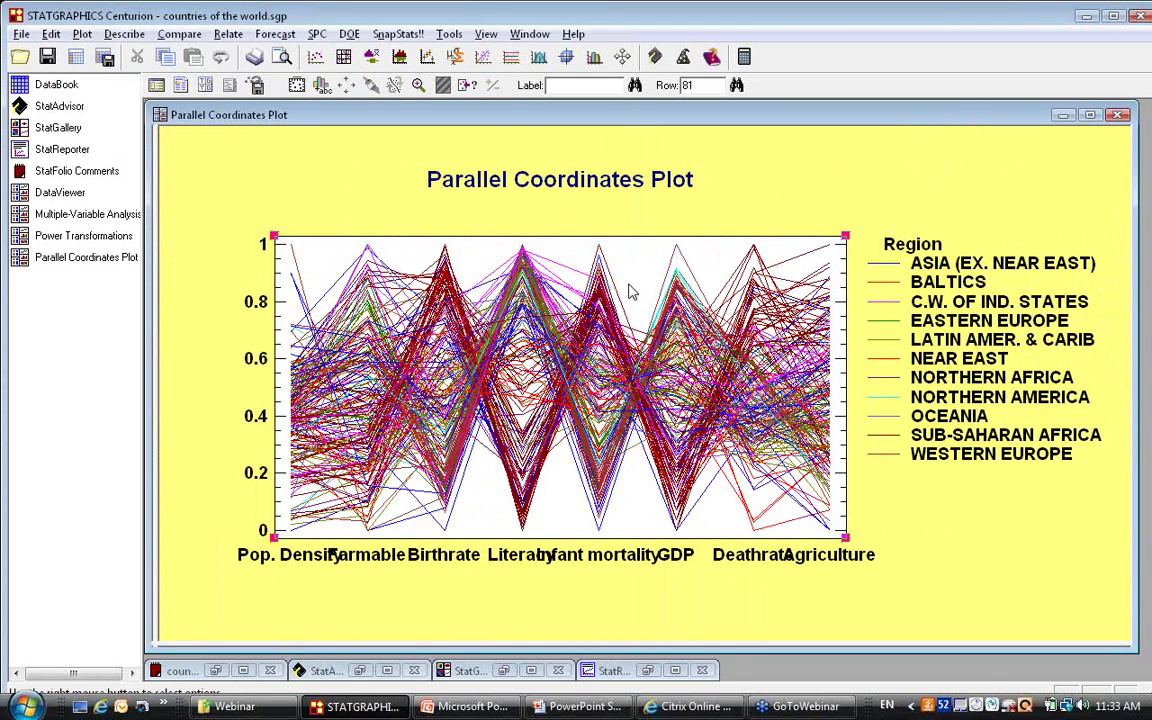
pyautogui.rightClick(745, 170)
pyautogui.click(790, 227)
pyautogui.click(495, 198)
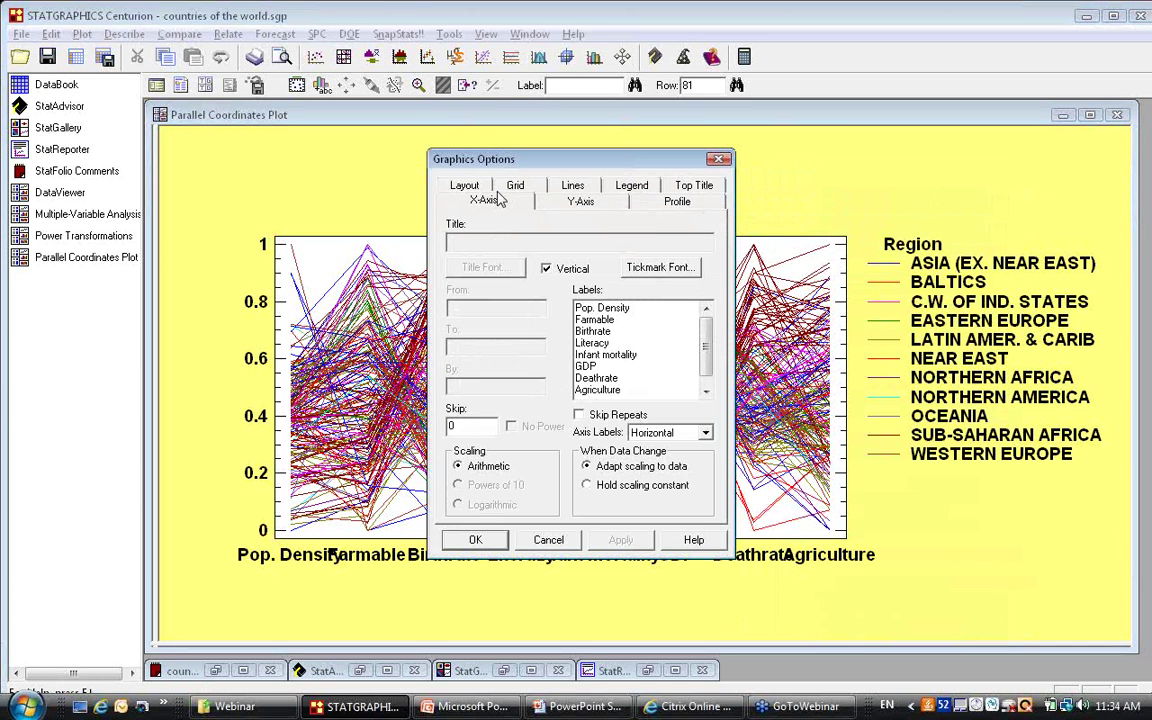
pyautogui.click(705, 432)
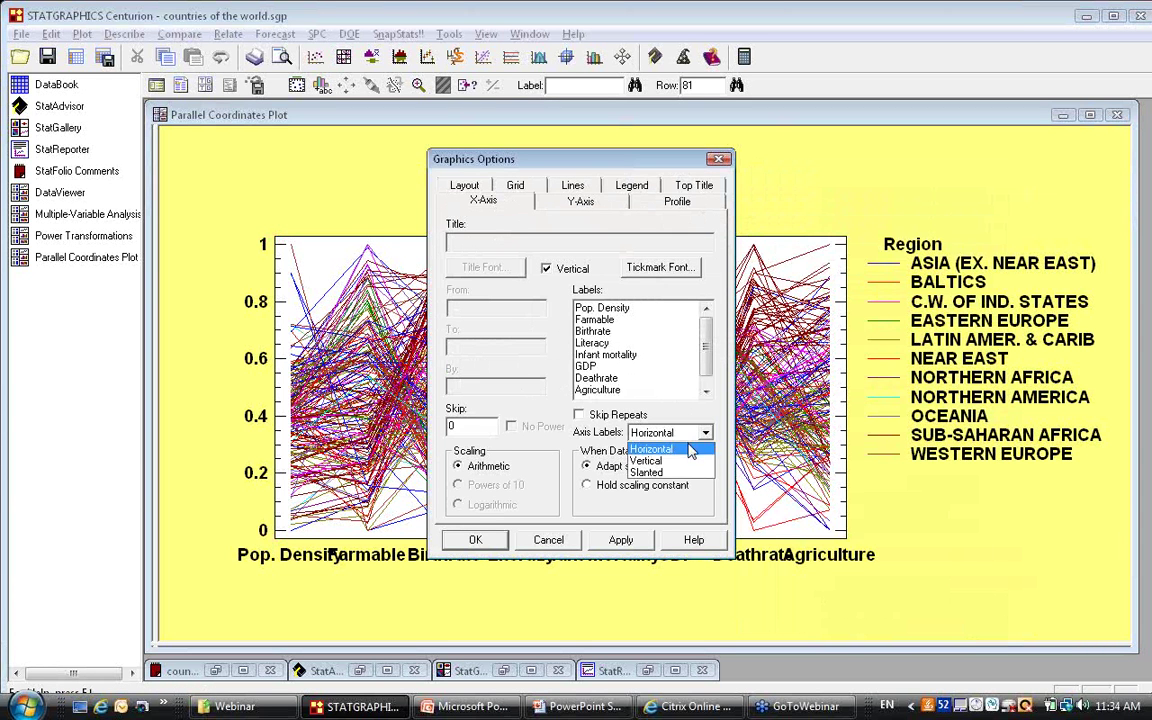
pyautogui.click(676, 472)
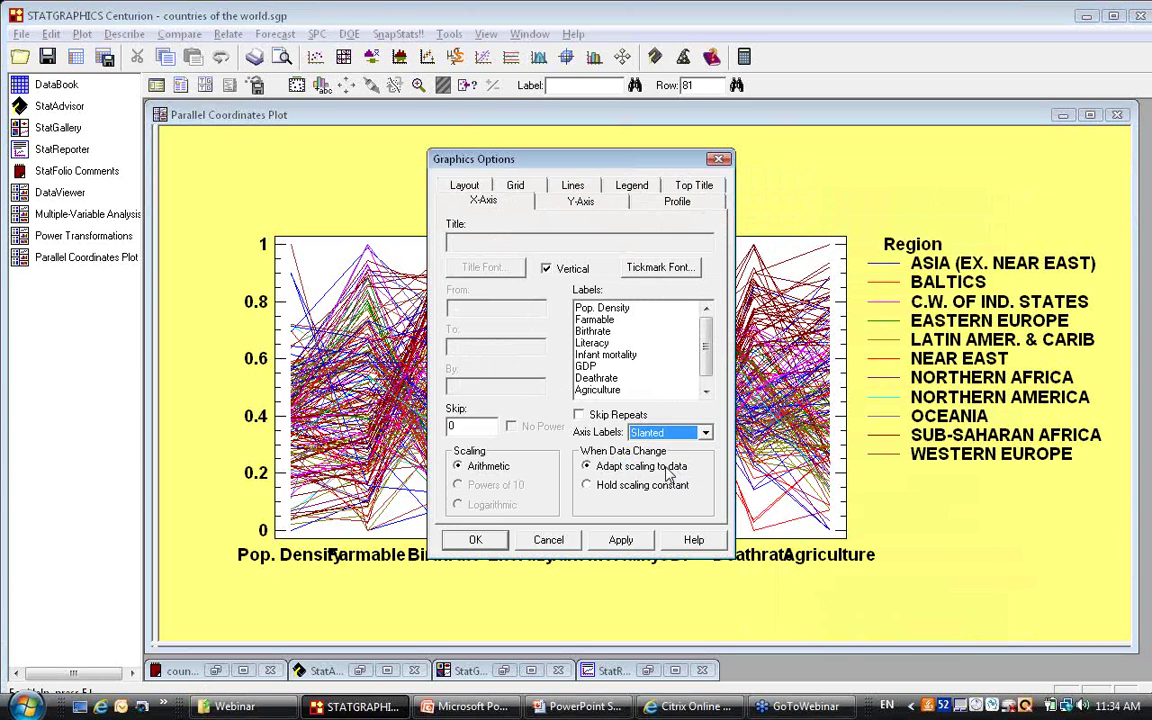
pyautogui.click(477, 540)
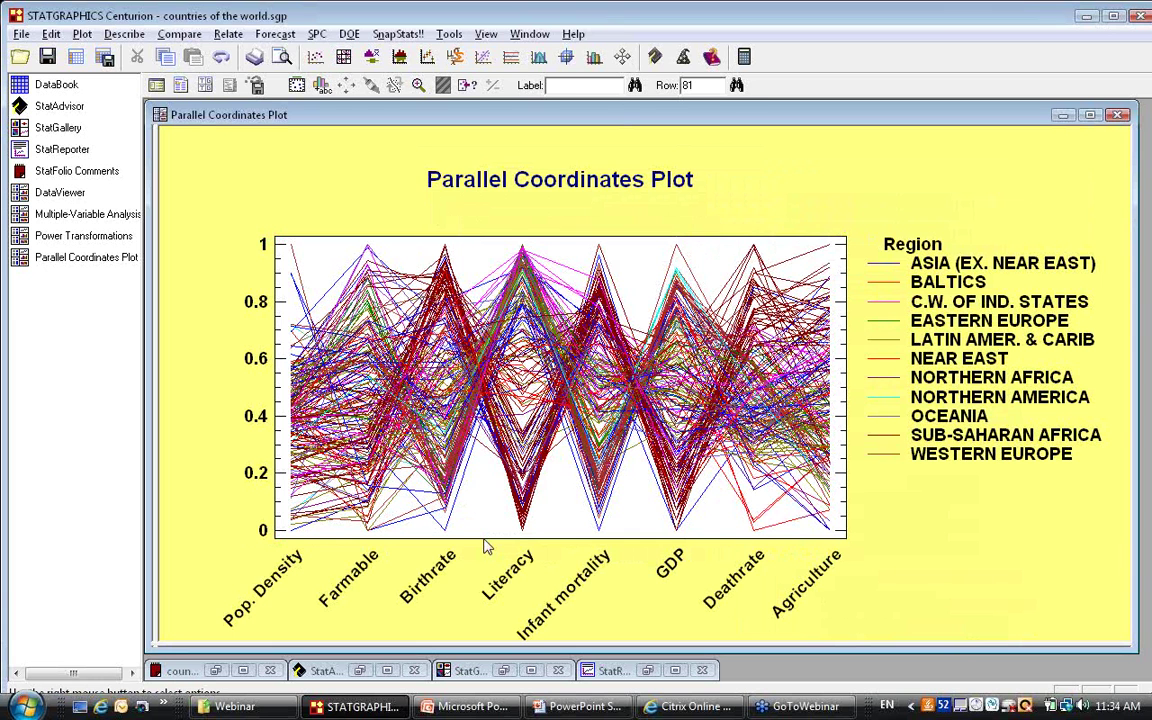
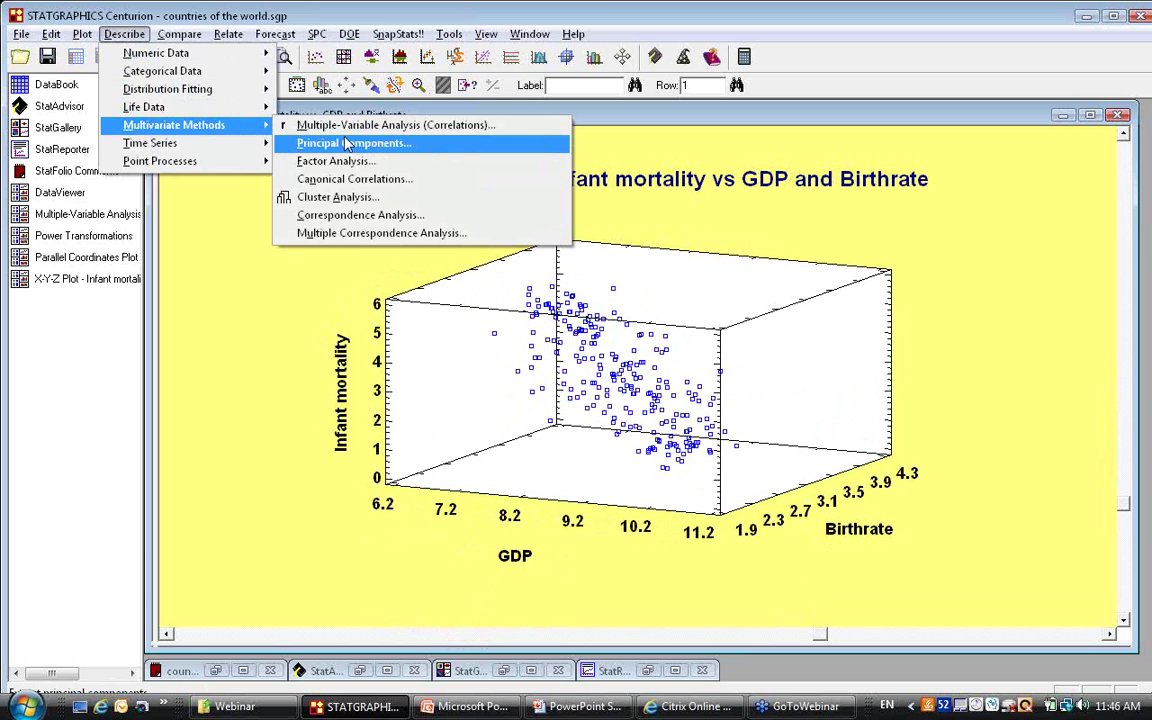
pyautogui.click(222, 208)
pyautogui.click(156, 86)
pyautogui.click(520, 494)
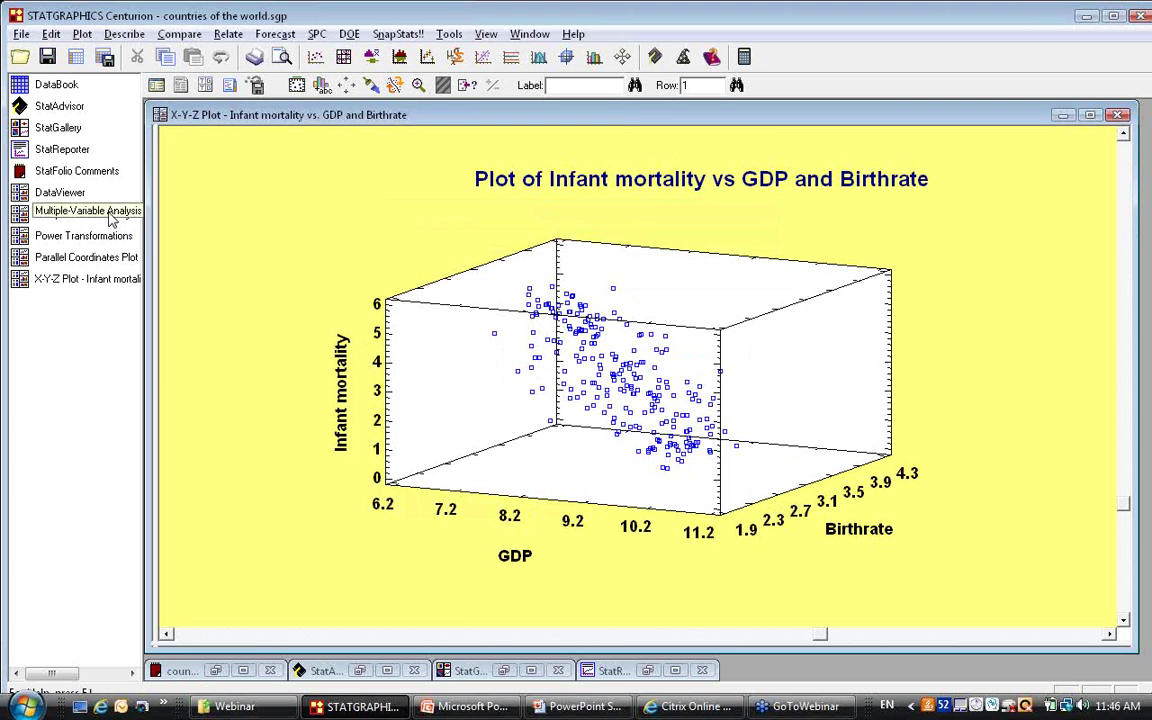
# Return to the Multiple-Variable Analysis and copy its eight data variables, Pop. Density through Agriculture, from the input list.
pyautogui.click(111, 214)
pyautogui.click(156, 86)
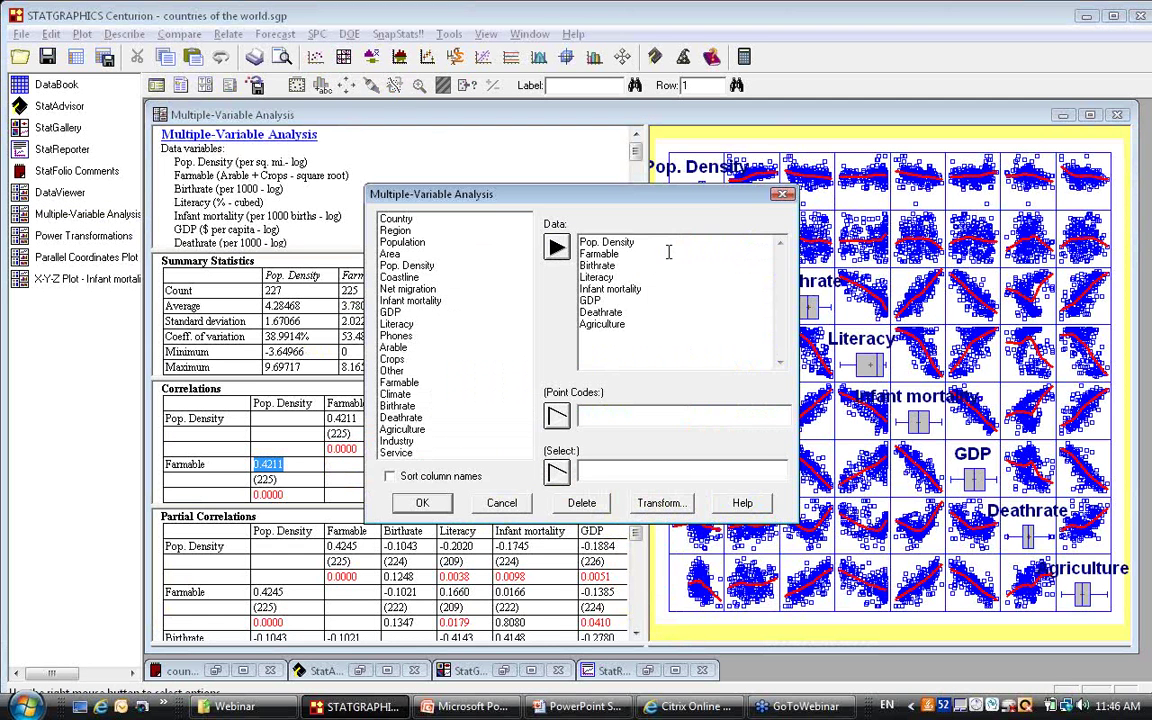
pyautogui.moveTo(600, 324); pyautogui.dragTo(510, 243)
pyautogui.hotkey('ctrl', 'c')
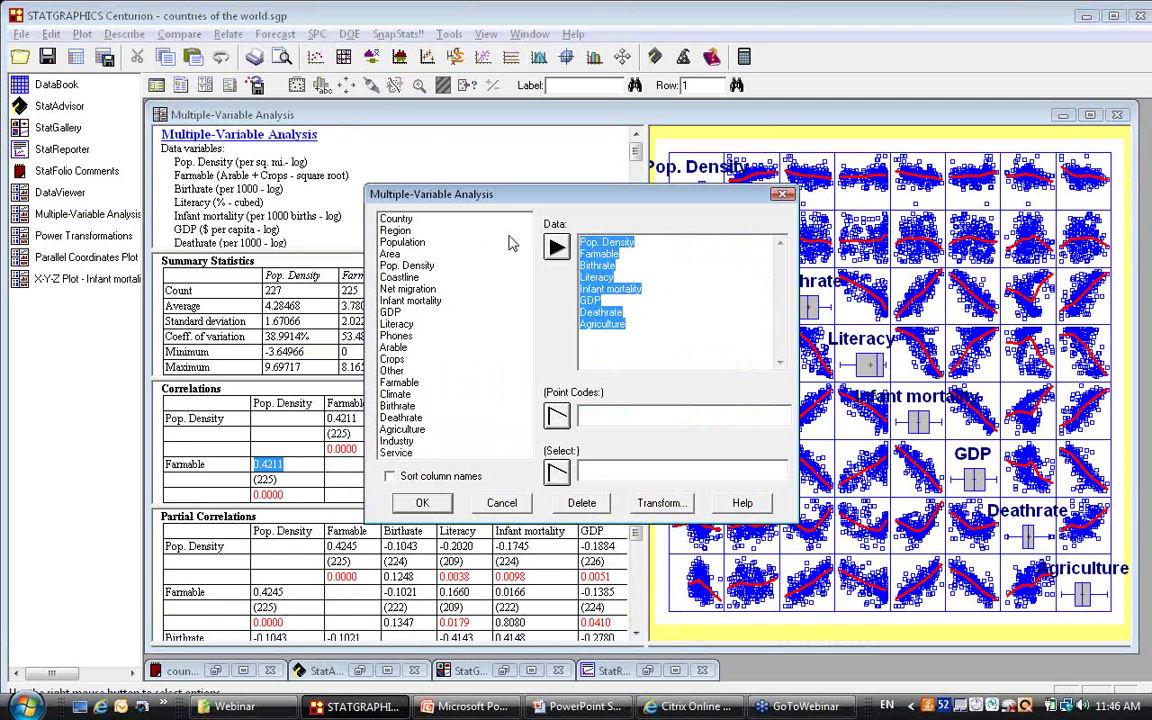
pyautogui.click(517, 501)
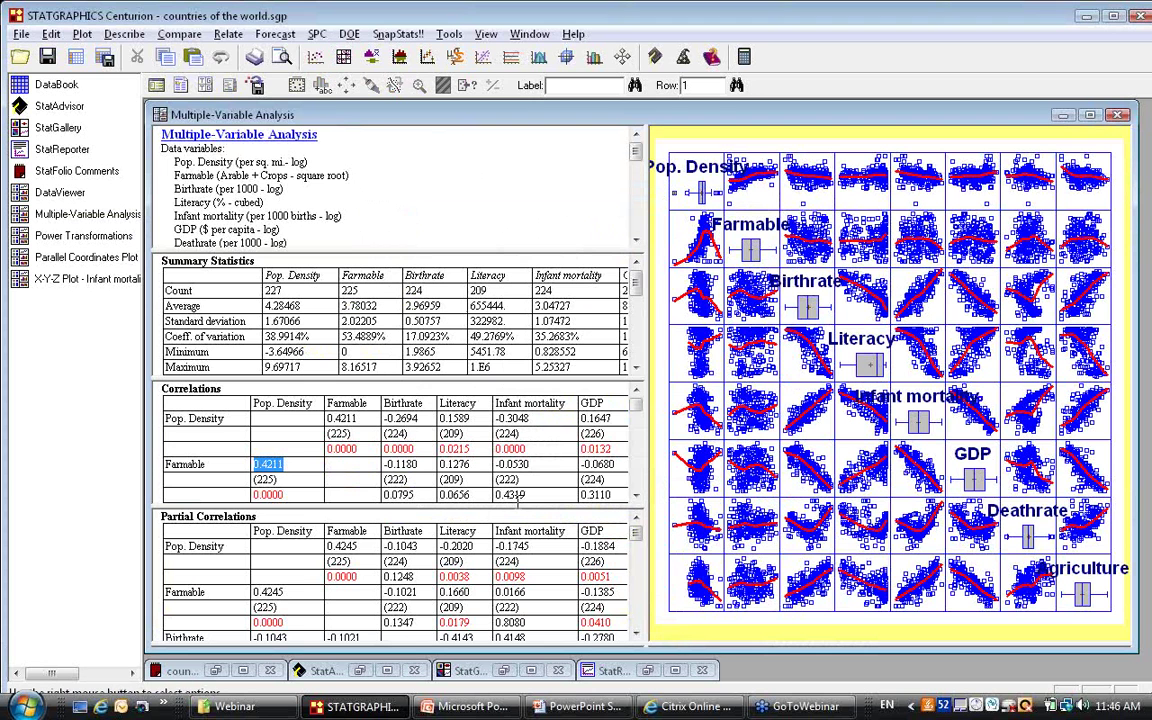
# Set up a Principal Components analysis with the copied eight variables as data and Country as the point labels.
pyautogui.click(124, 38)
pyautogui.moveTo(175, 125)
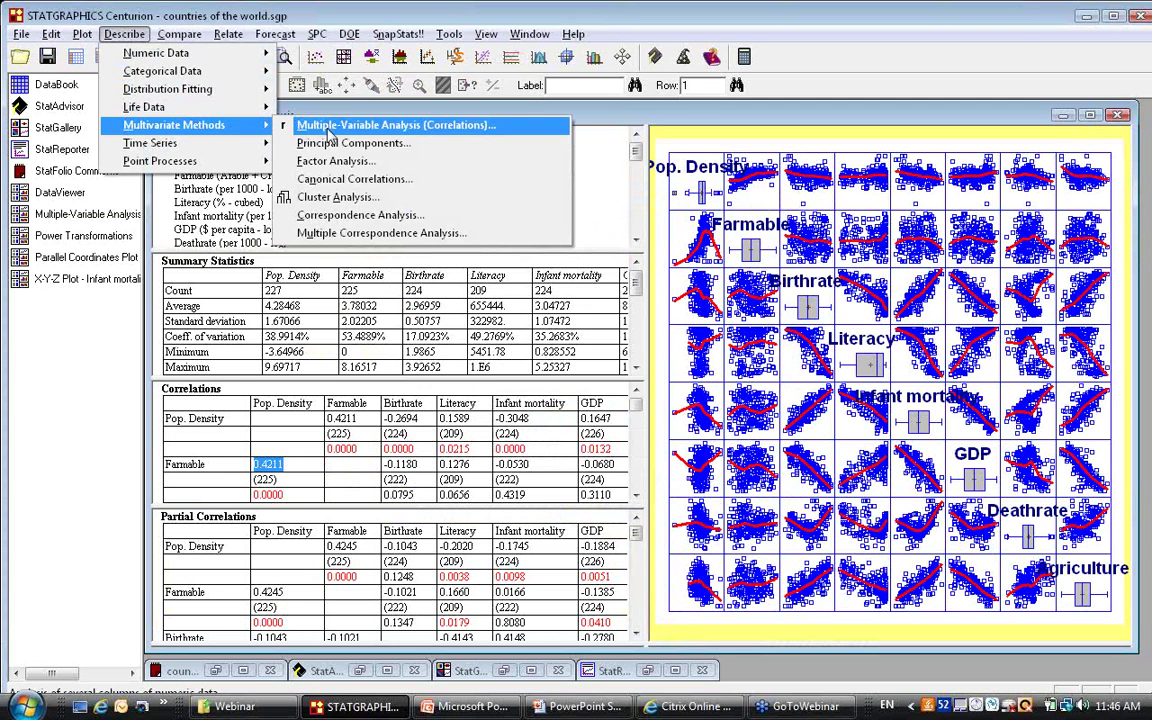
pyautogui.click(330, 145)
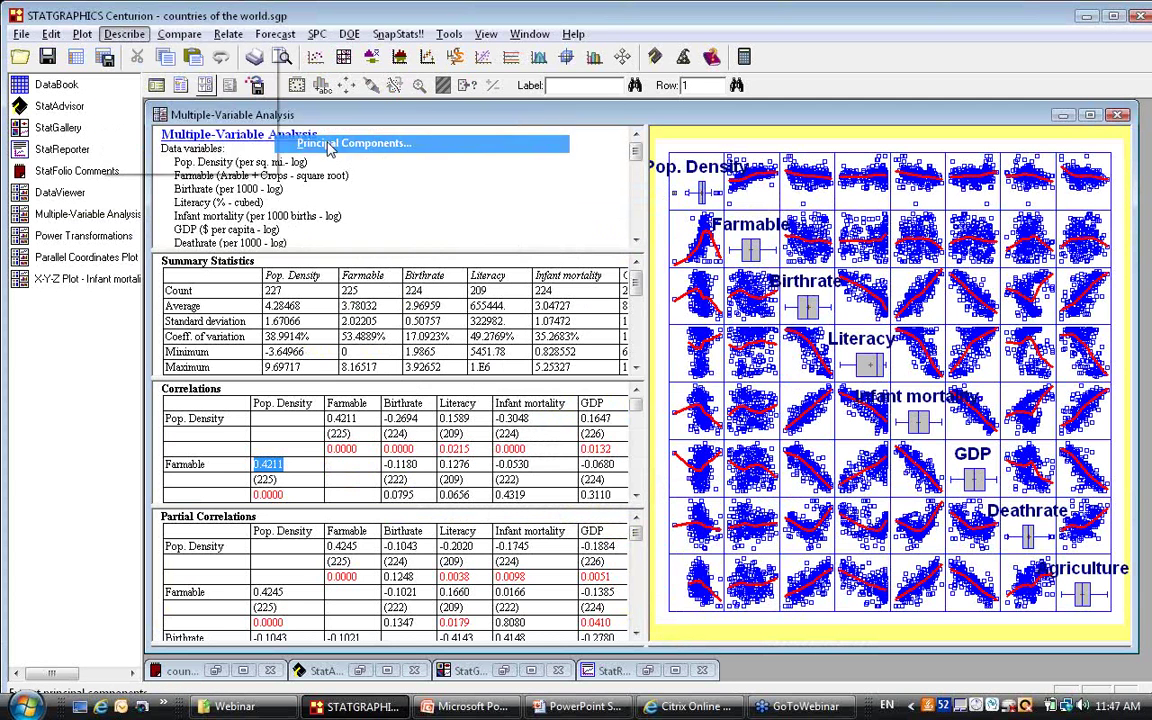
pyautogui.click(587, 229)
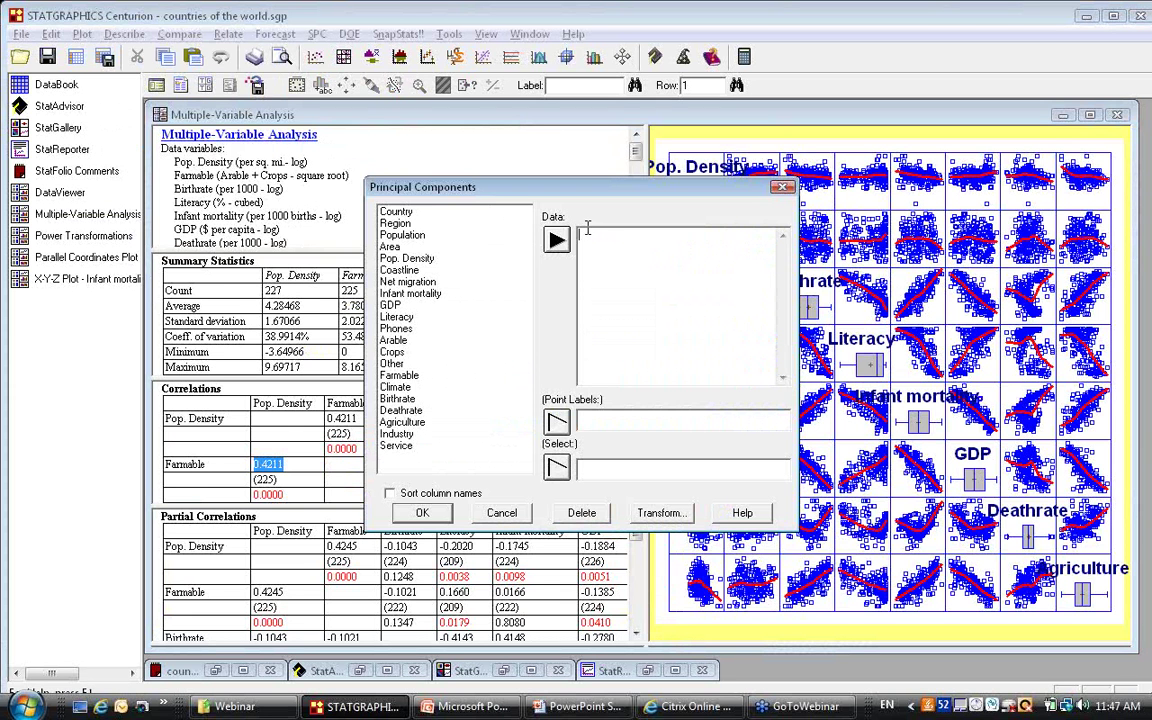
pyautogui.hotkey('ctrl', 'v')
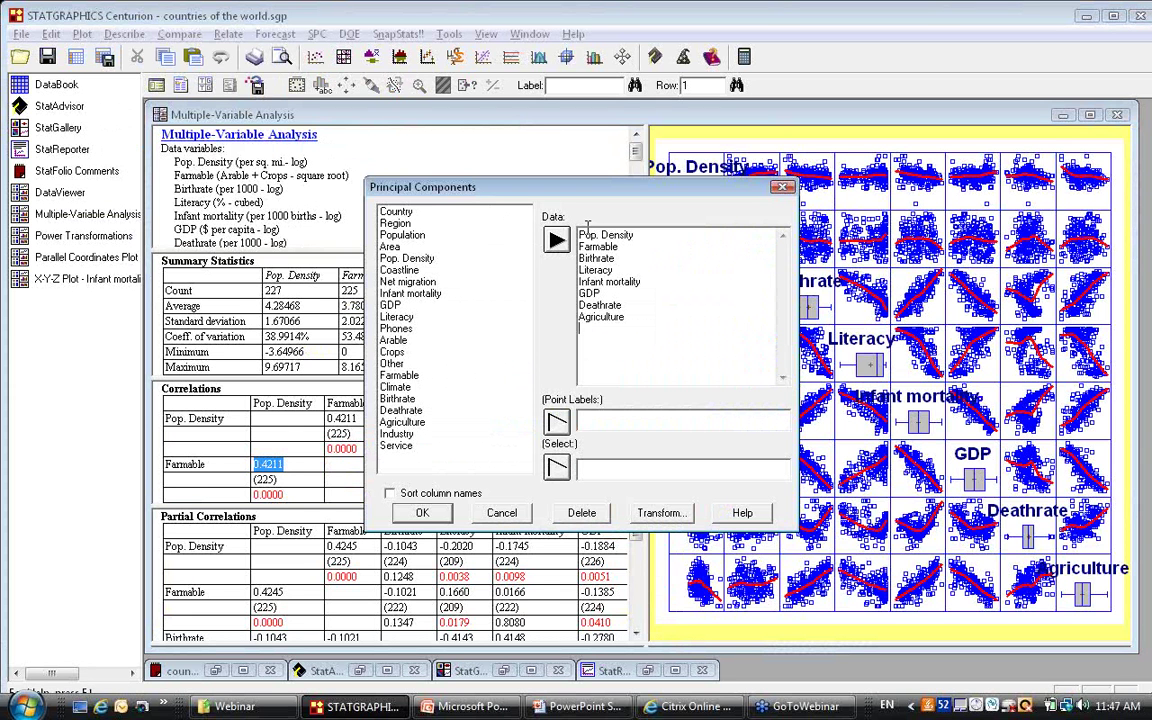
pyautogui.click(398, 212)
pyautogui.click(556, 422)
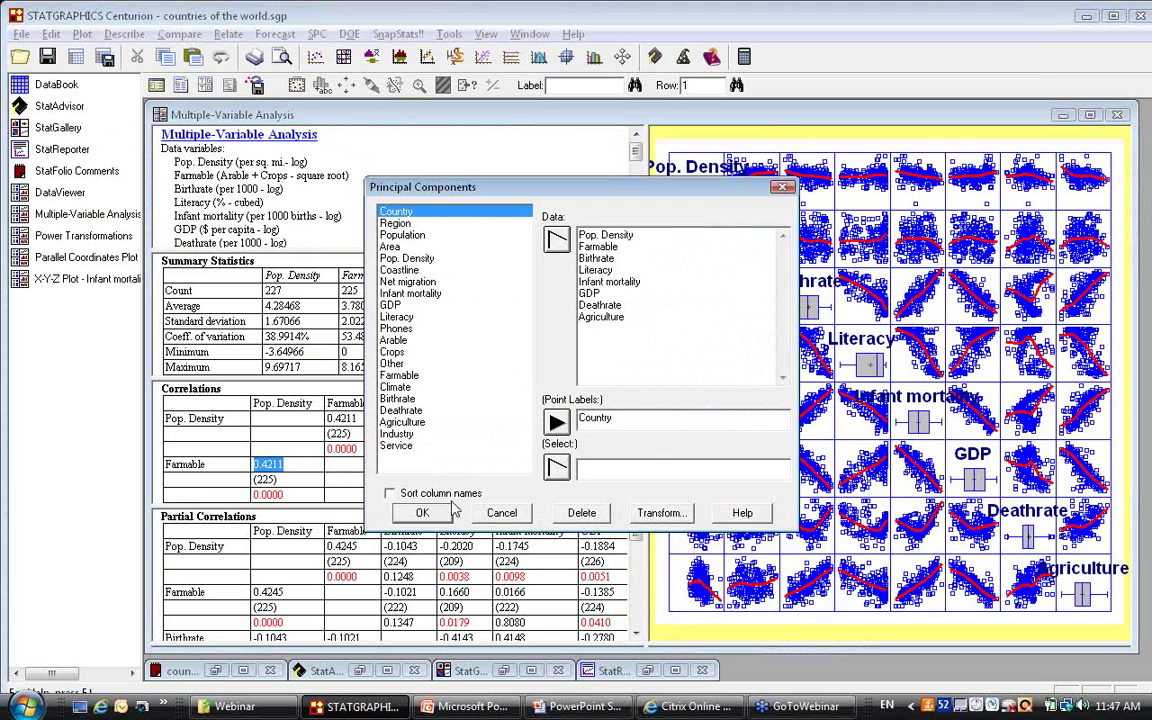
pyautogui.click(434, 513)
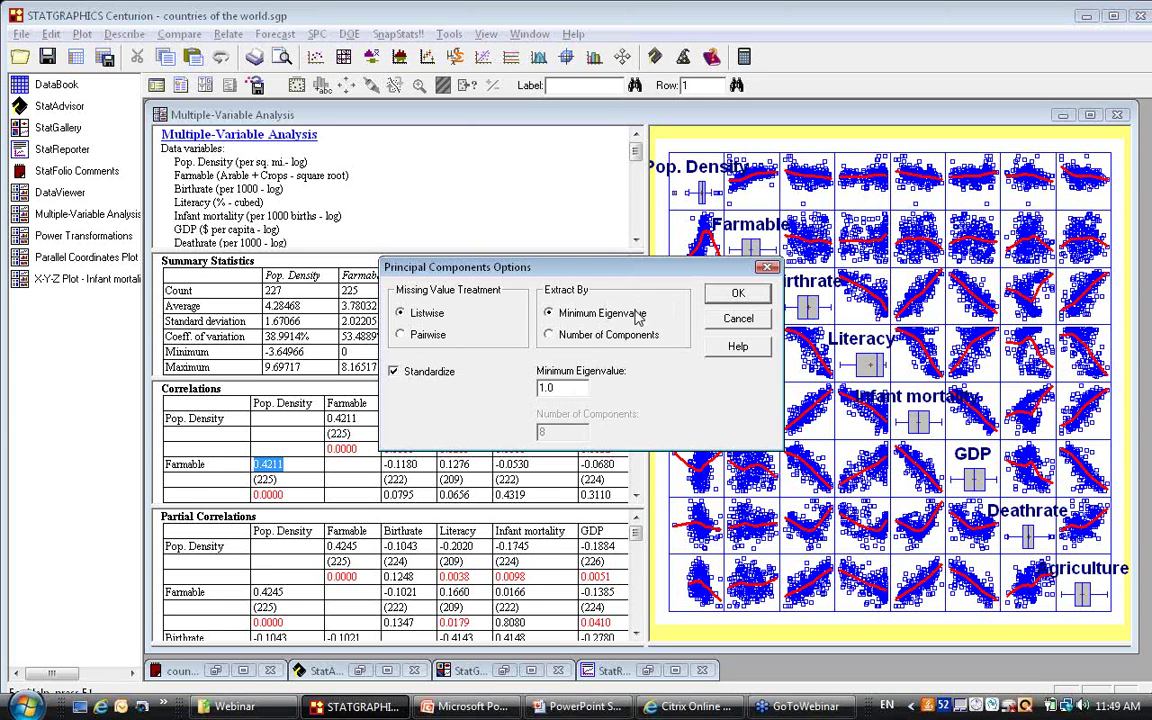
# Extract the standardized components by a minimum eigenvalue of 1.0 with listwise missing value treatment, and output the Analysis Summary and Scree Plot.
pyautogui.click(567, 342)
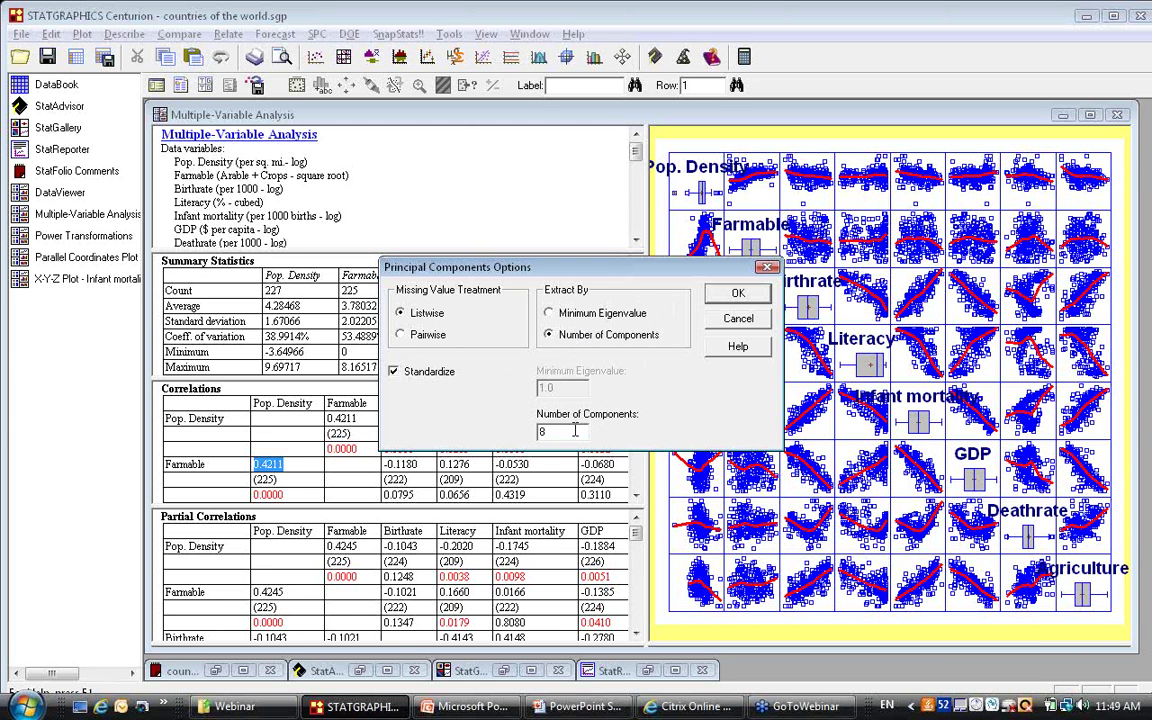
pyautogui.click(579, 317)
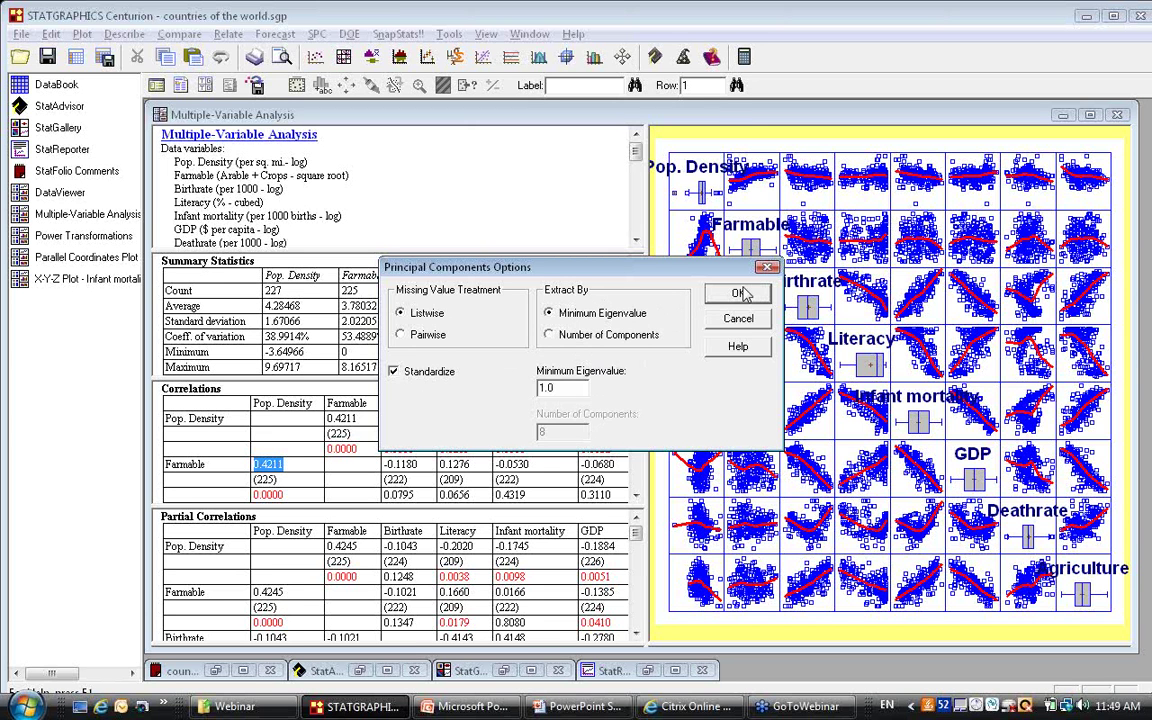
pyautogui.click(740, 293)
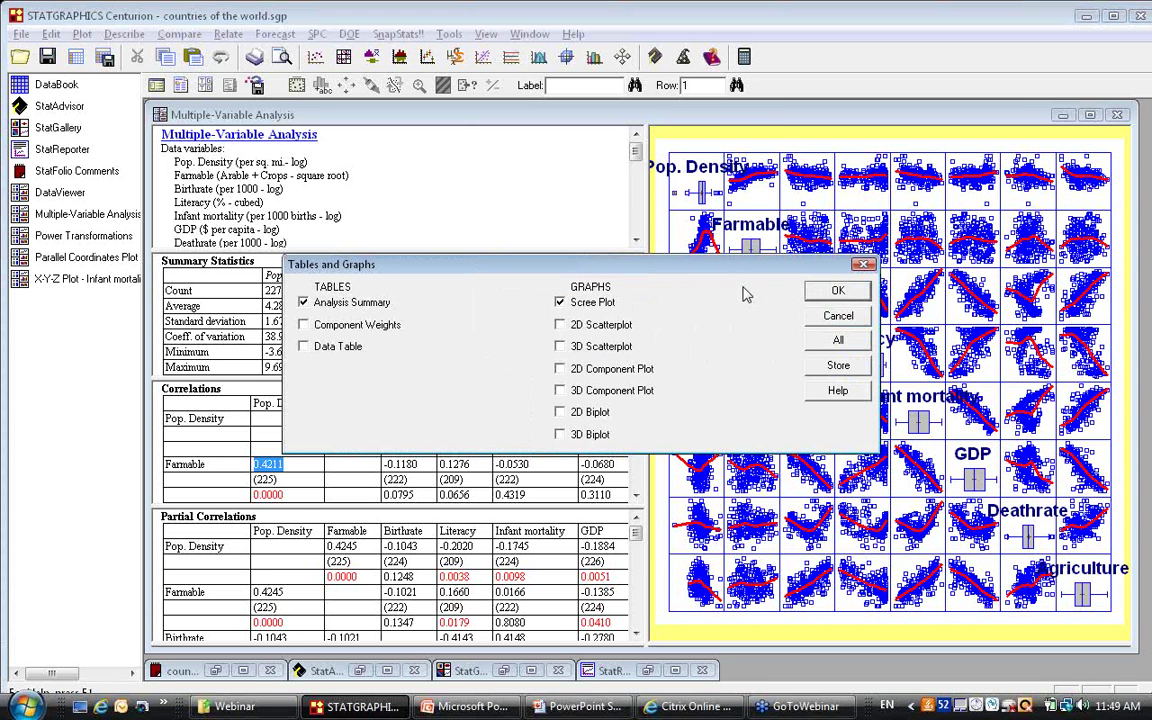
pyautogui.click(836, 290)
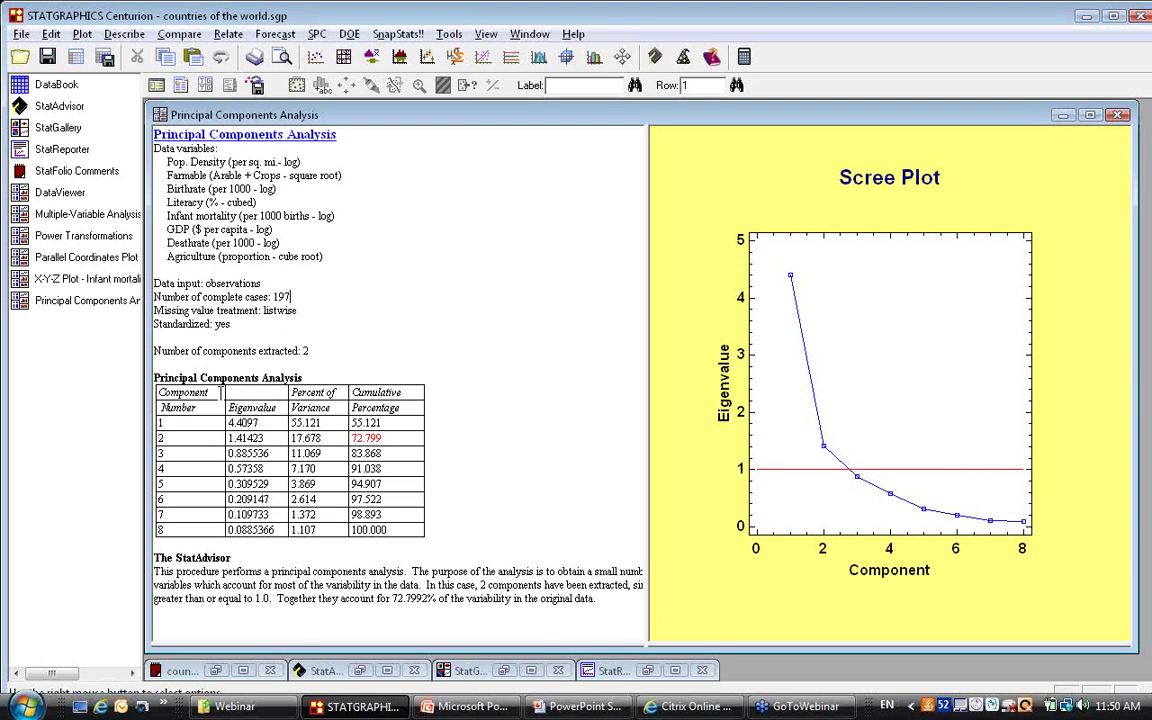
# Examine the Principal Components Analysis table, including the eigenvalues, the number of components extracted, and the percent and cumulative variance of the first three components.
pyautogui.moveTo(160, 393); pyautogui.dragTo(157, 542)
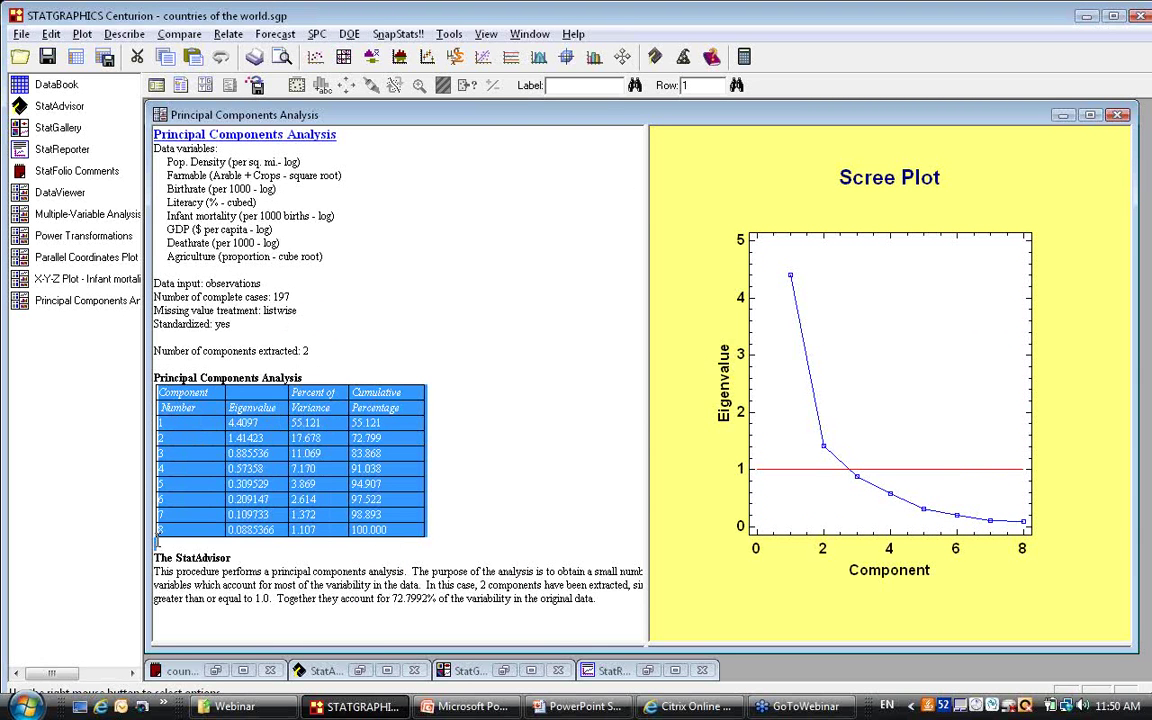
pyautogui.click(278, 421)
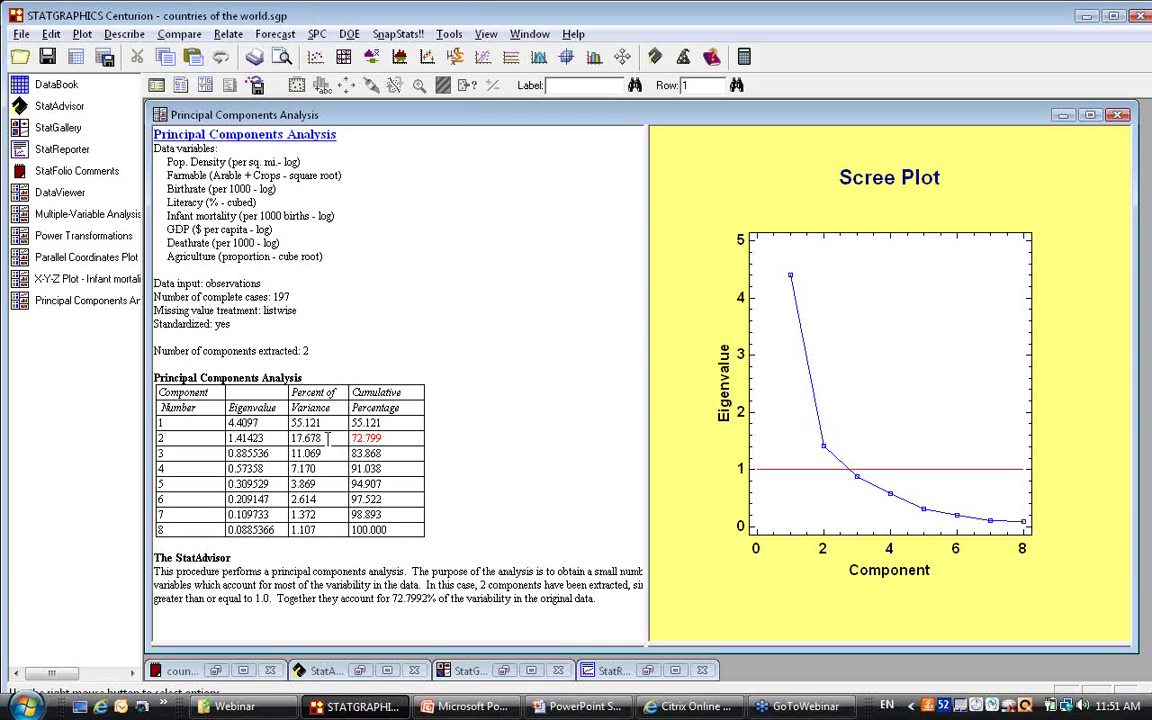
pyautogui.click(328, 438)
pyautogui.doubleClick(303, 351)
pyautogui.moveTo(335, 455); pyautogui.dragTo(305, 455)
pyautogui.doubleClick(305, 455)
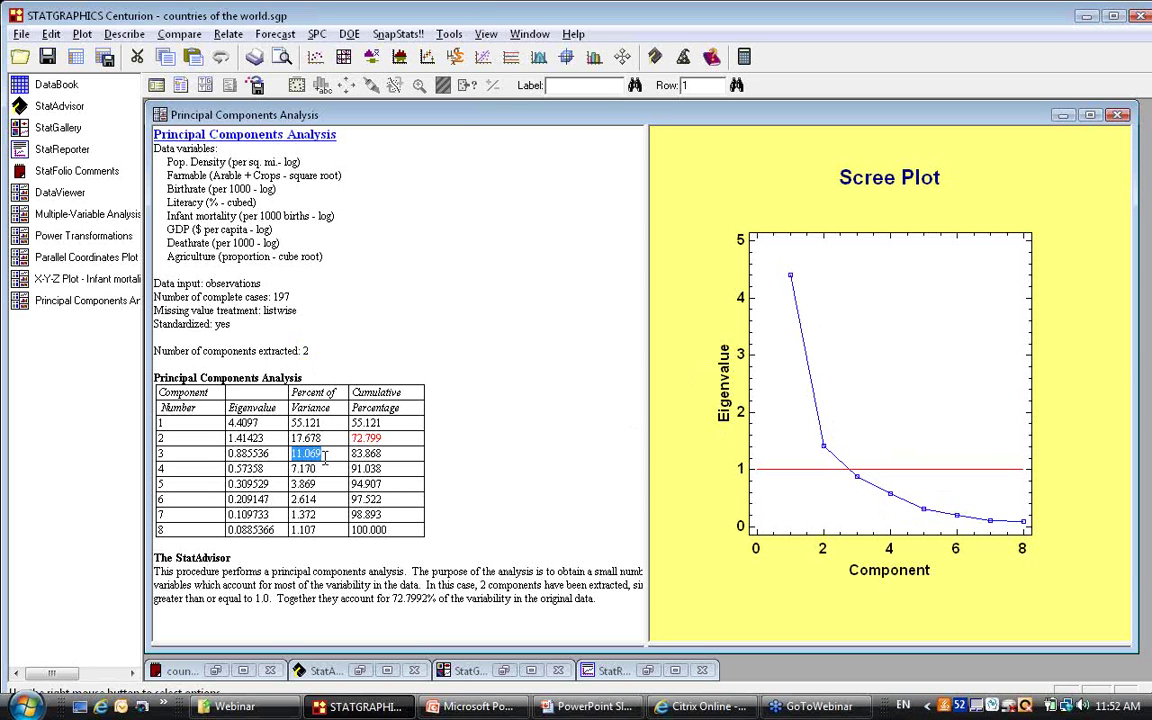
pyautogui.click(388, 437)
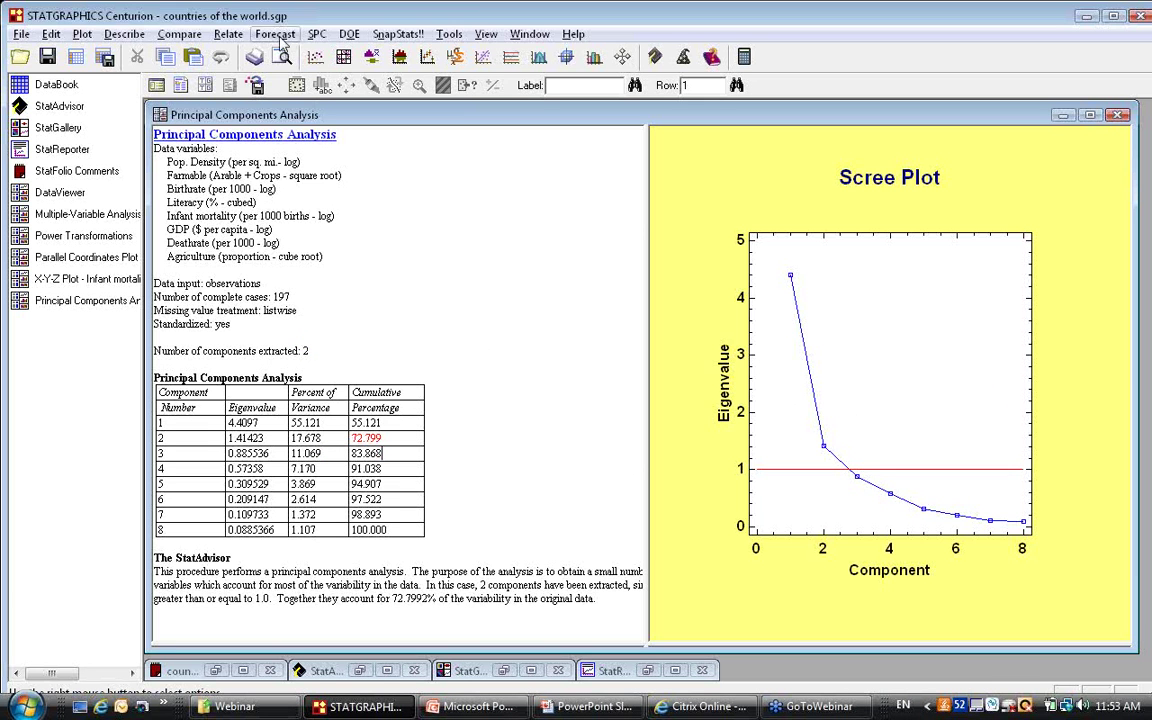
# Replace the Analysis Summary table with Component Weights, and highlight the first component's equation and the table of weights.
pyautogui.click(208, 86)
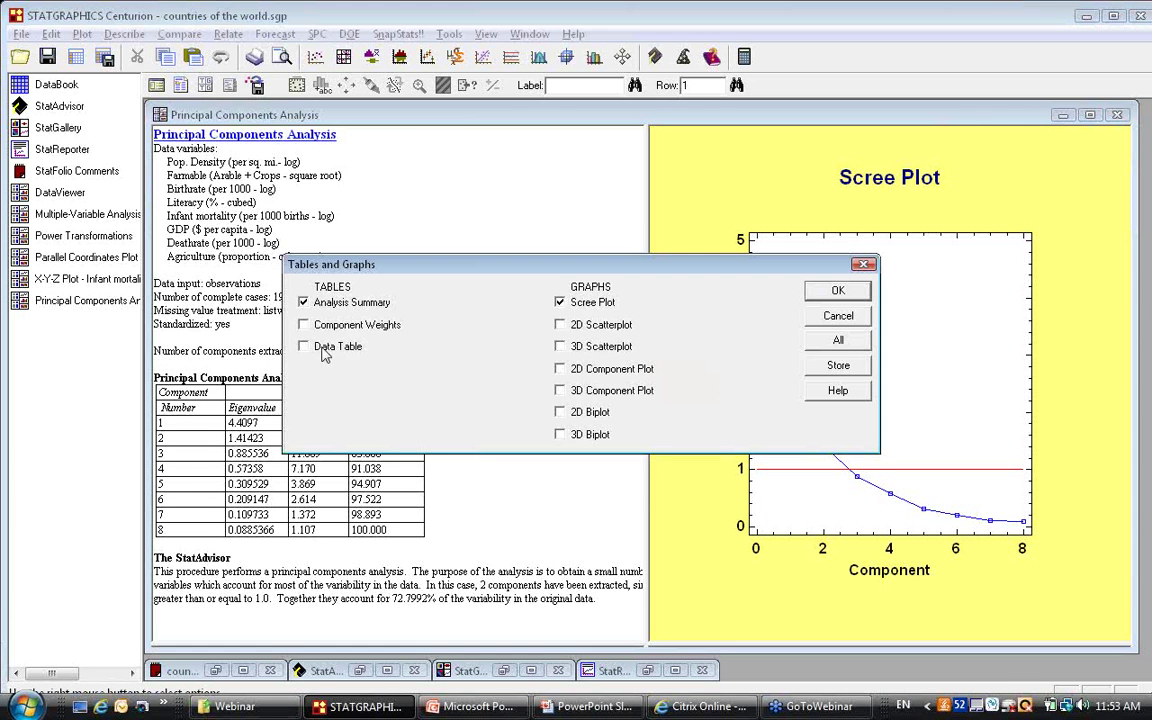
pyautogui.click(304, 324)
pyautogui.click(304, 302)
pyautogui.click(839, 290)
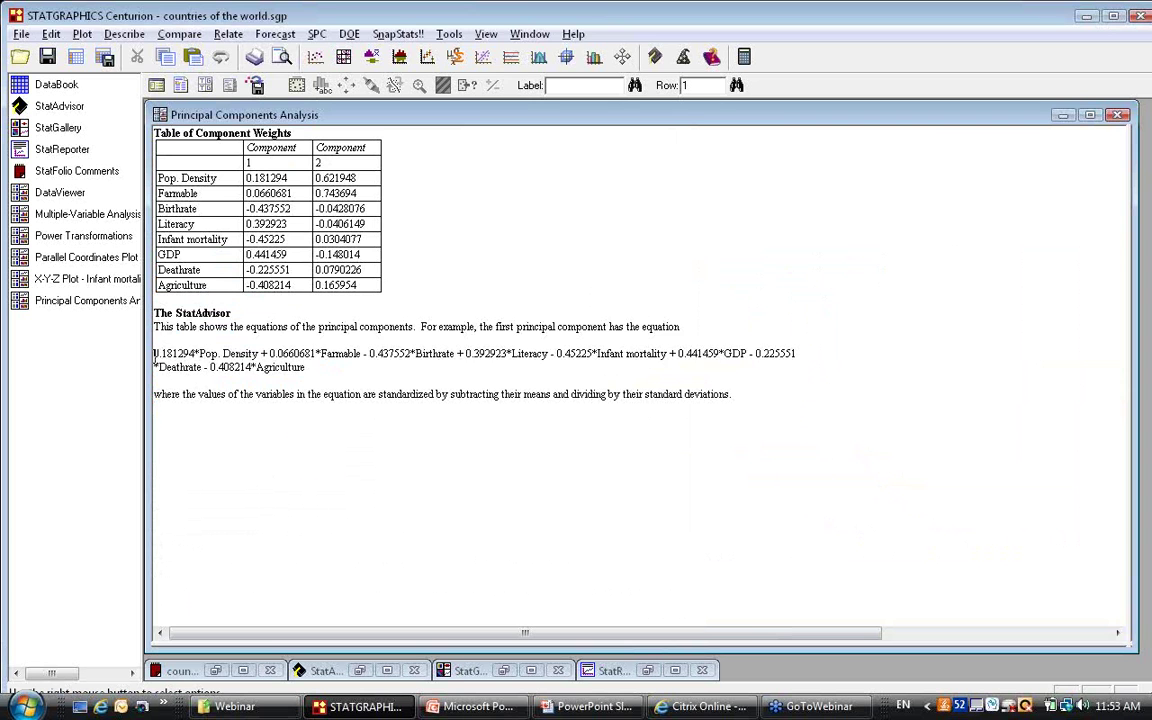
pyautogui.moveTo(155, 353); pyautogui.dragTo(310, 370)
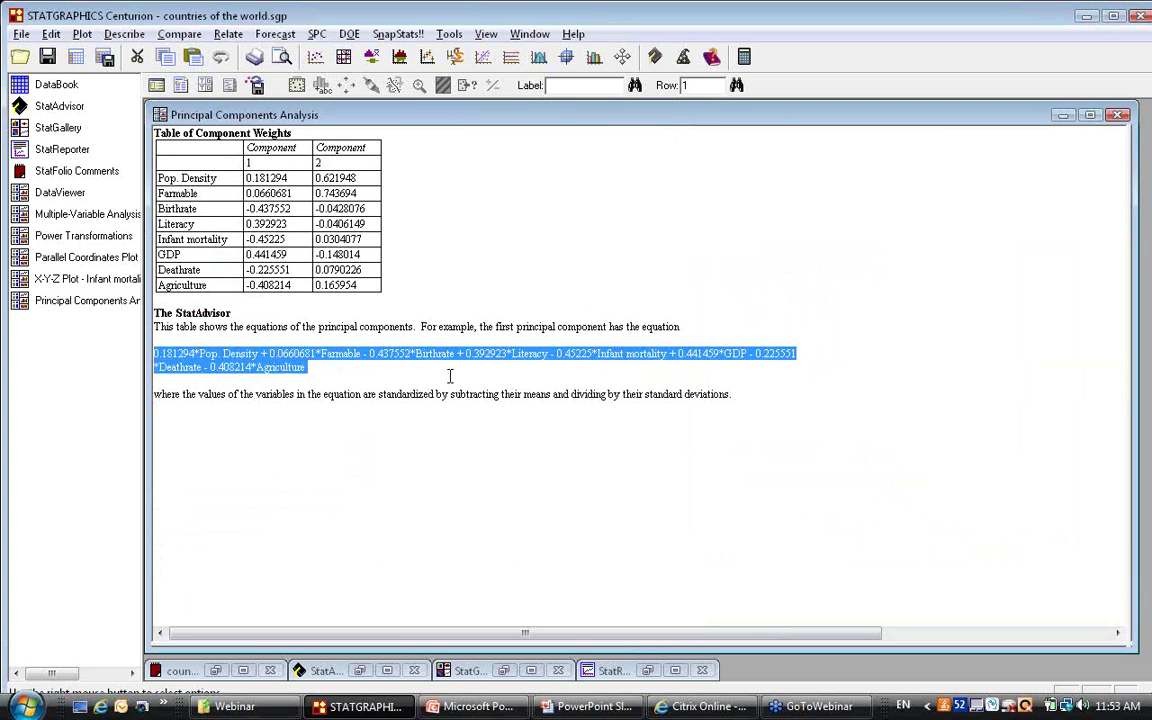
pyautogui.click(433, 322)
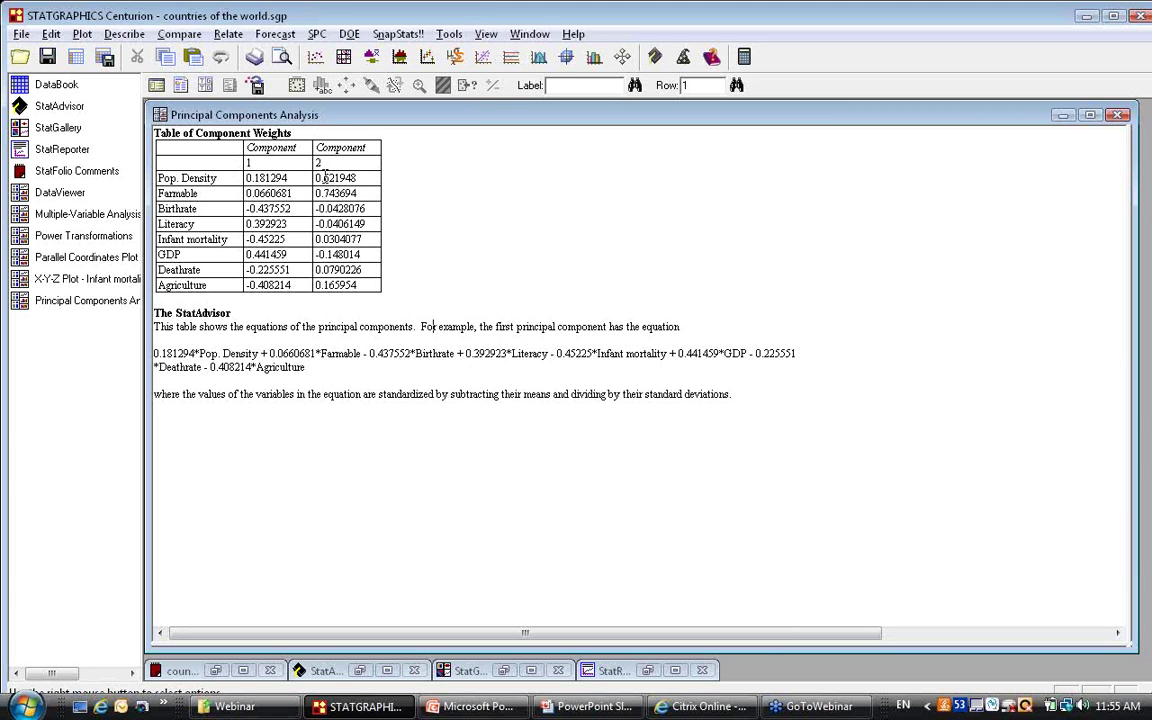
pyautogui.moveTo(285, 172); pyautogui.dragTo(295, 283)
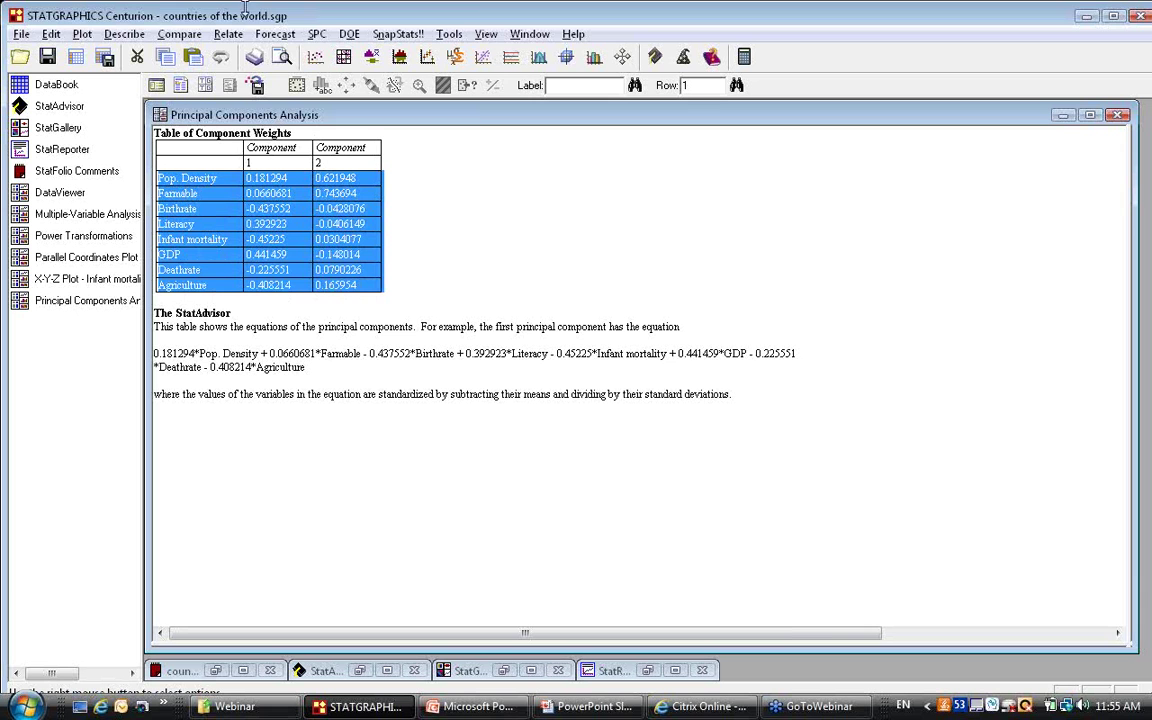
# Add the 2D Component Plot to the analysis output and enlarge its pane to fill the analysis window.
pyautogui.click(206, 86)
pyautogui.click(610, 374)
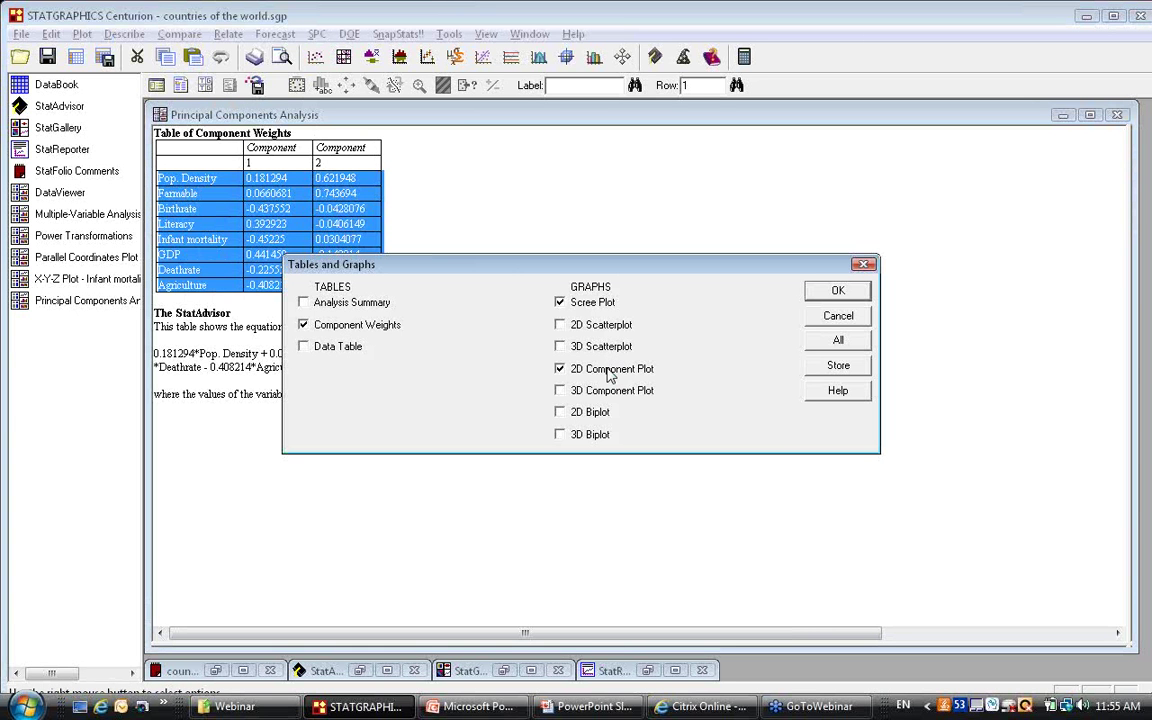
pyautogui.click(832, 291)
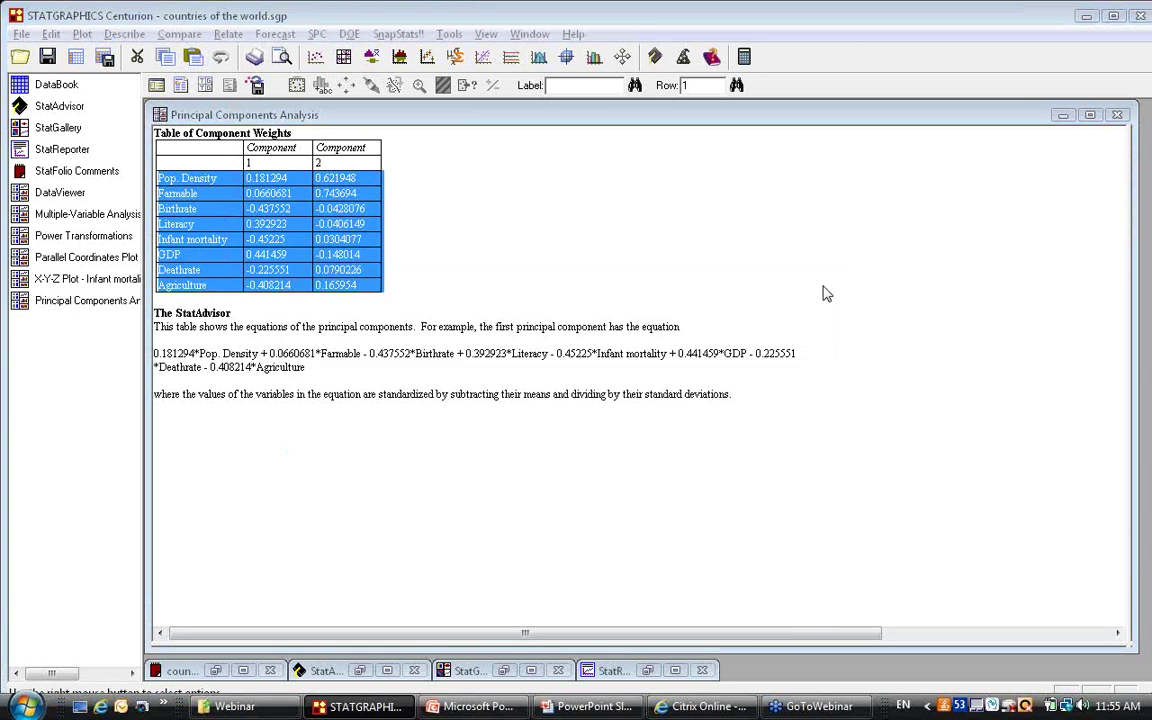
pyautogui.doubleClick(850, 468)
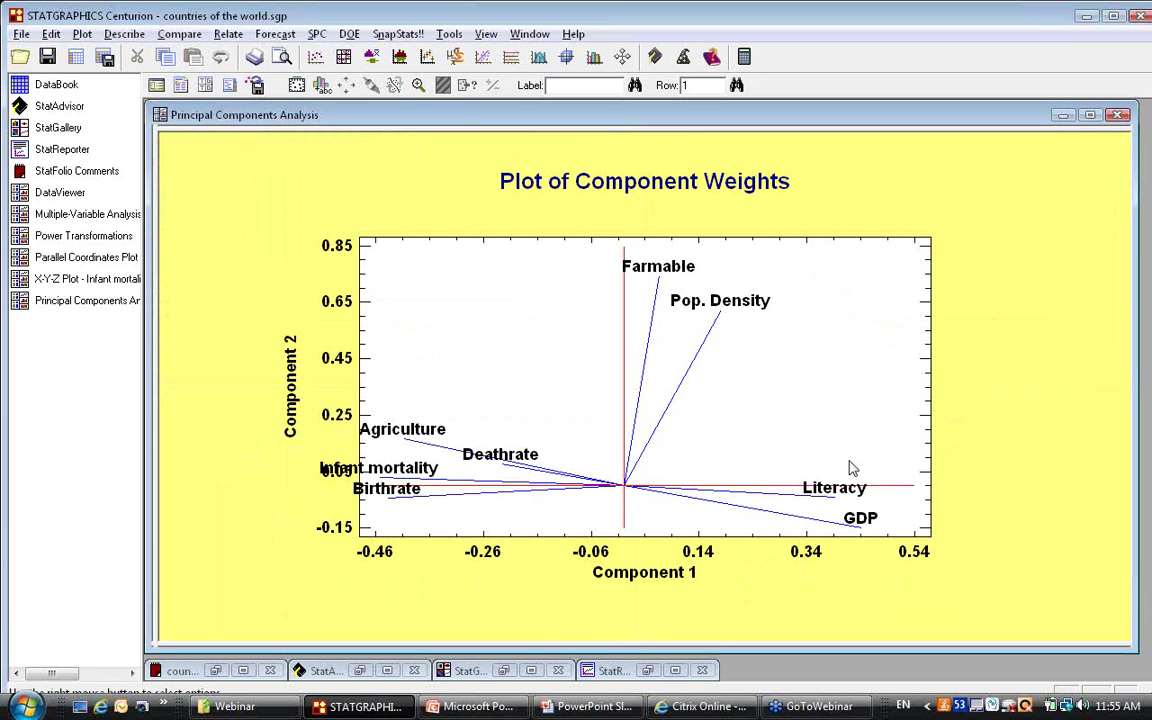
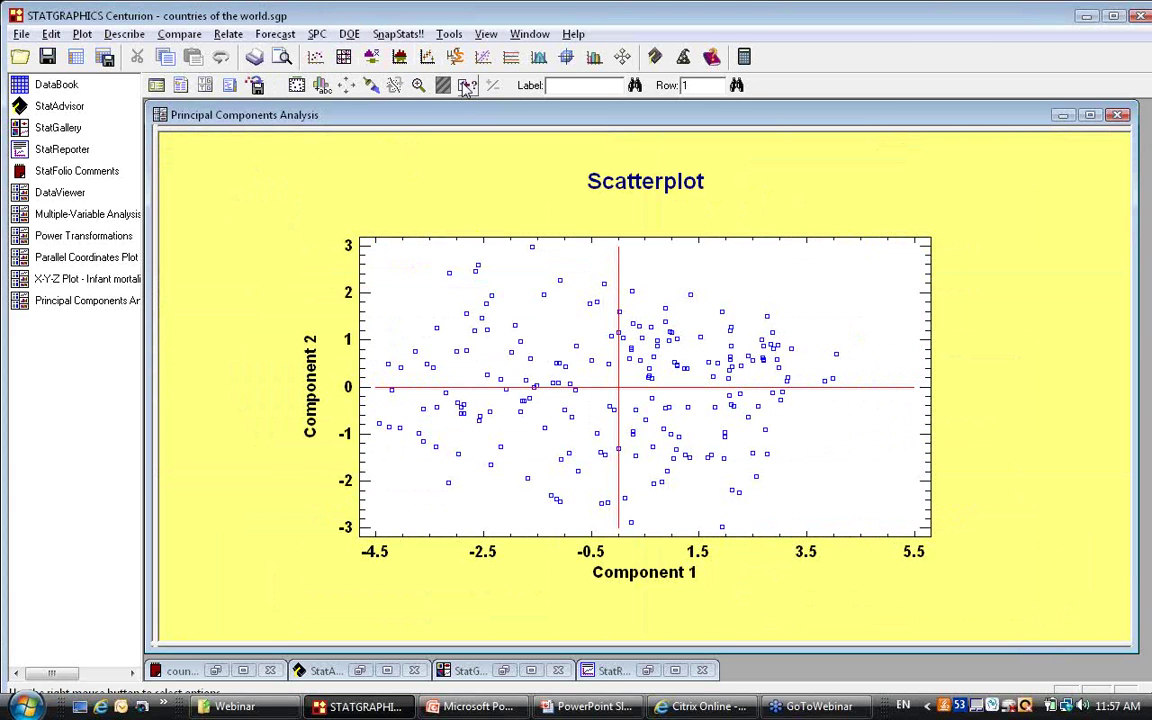
# Set the component scatterplot's point identification to Country, with labels added by clicking points.
pyautogui.click(466, 87)
pyautogui.click(362, 226)
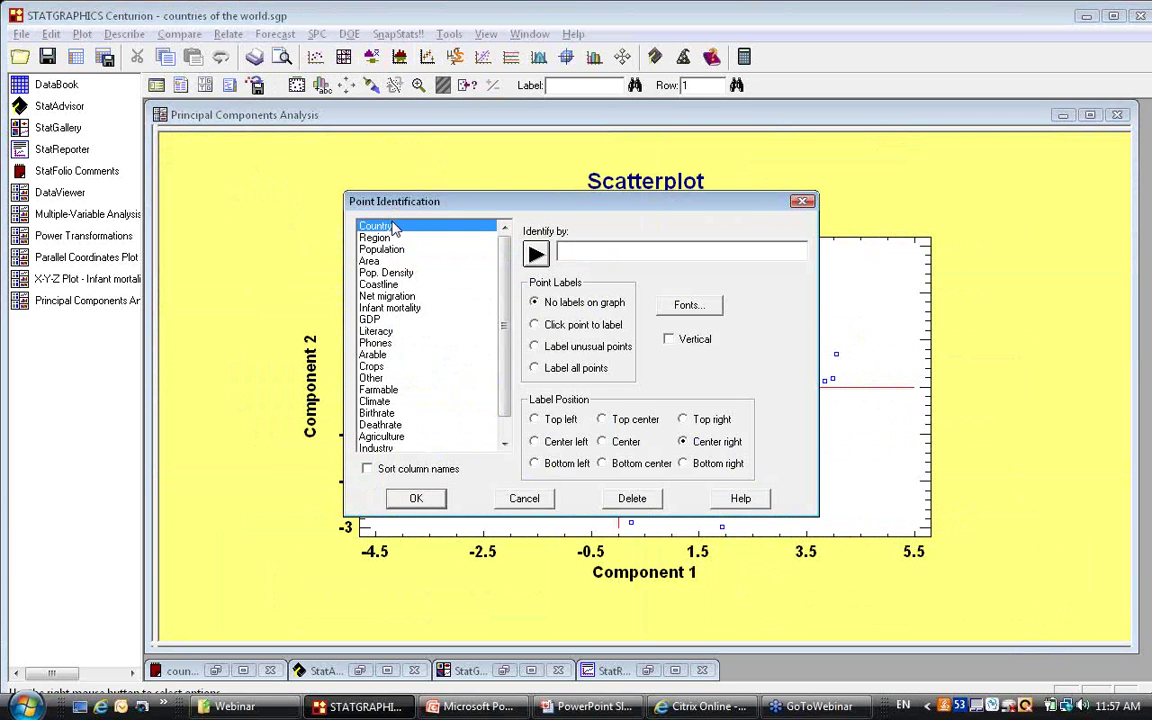
pyautogui.doubleClick(478, 226)
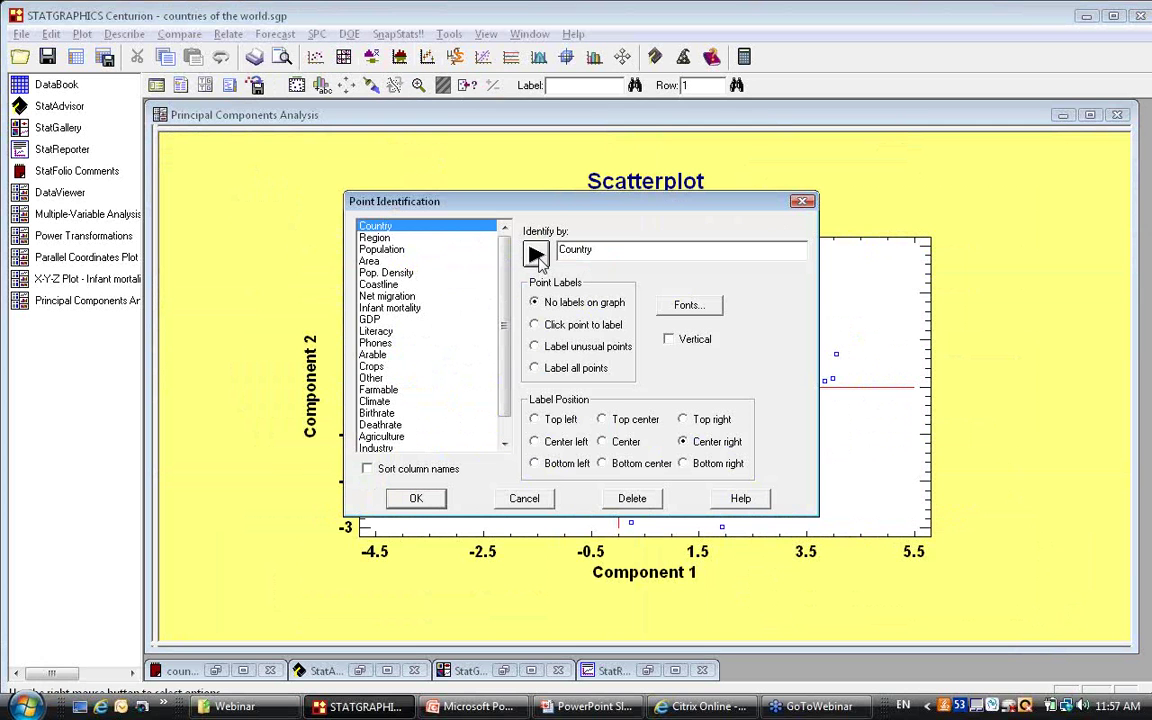
pyautogui.click(535, 326)
pyautogui.click(431, 503)
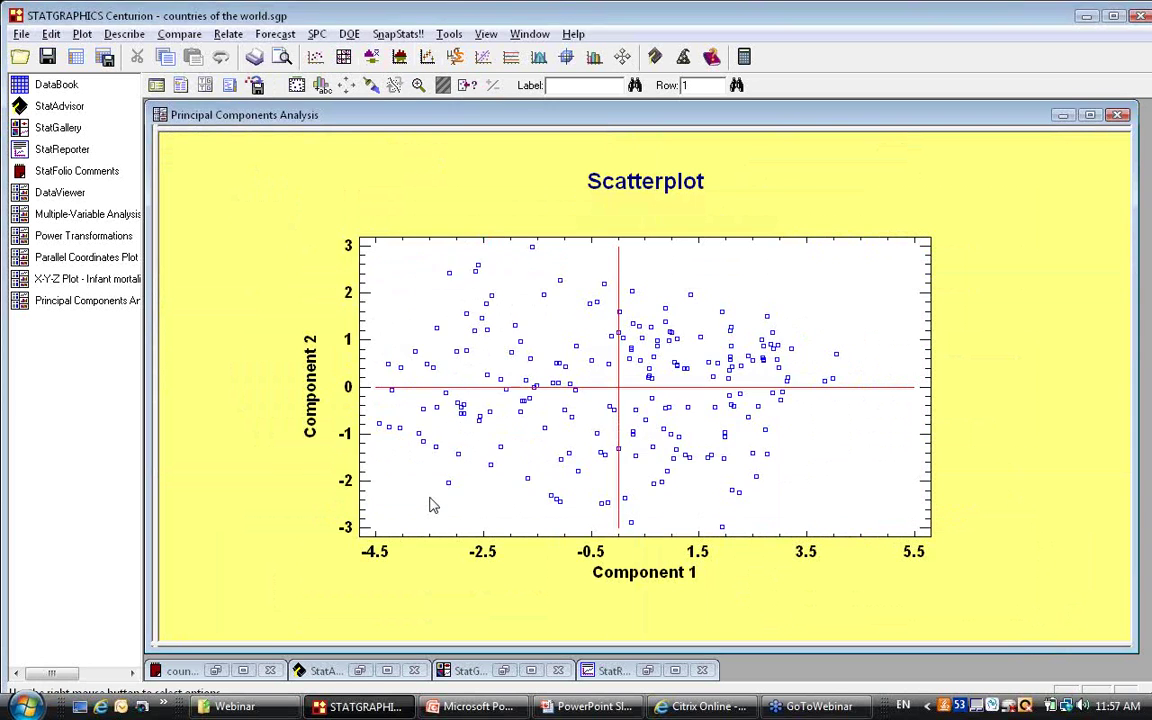
# Label Hong Kong, Macau and Singapore at the high end of Component 1, moving Macau's label below its point.
pyautogui.click(836, 359)
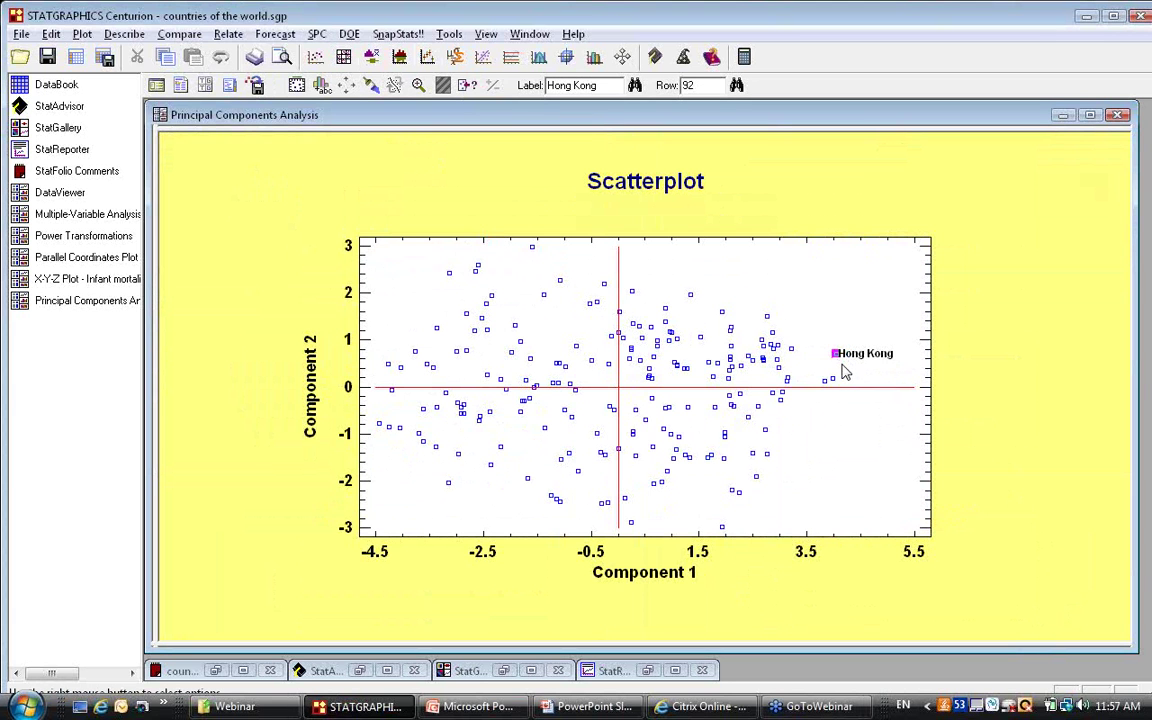
pyautogui.click(832, 381)
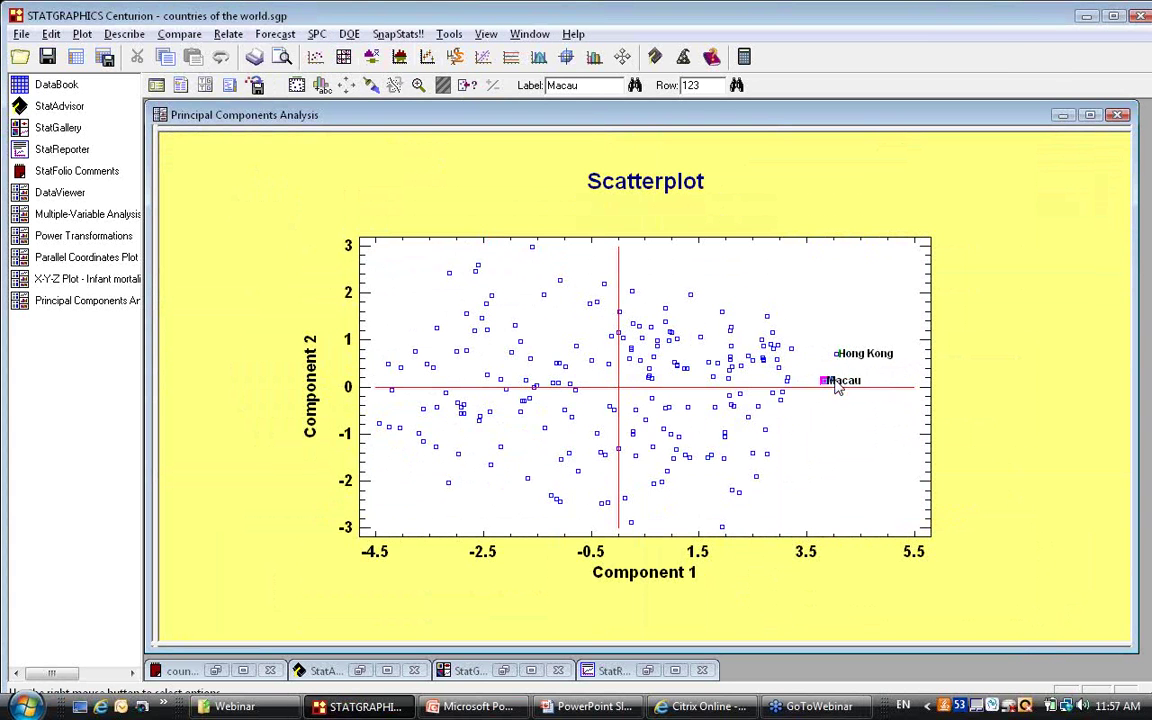
pyautogui.click(838, 396)
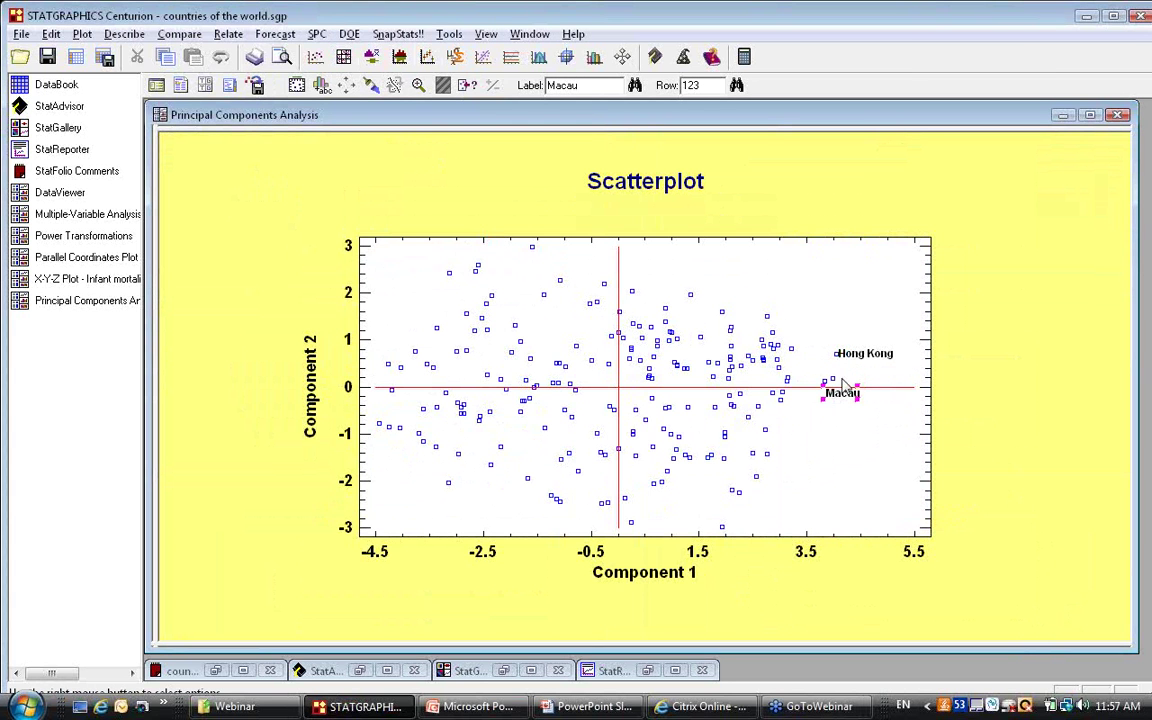
pyautogui.click(831, 378)
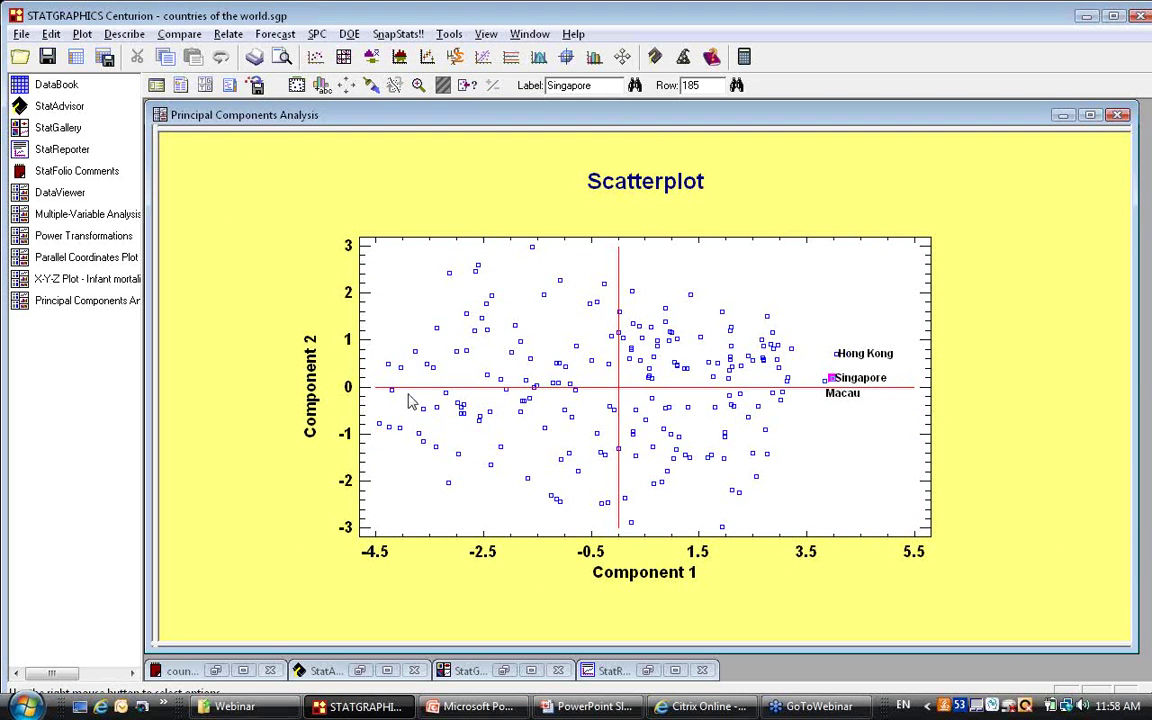
# Label the outlying points Niger, Somalia, Sierra Leone, Liberia, Bangladesh and Iceland on the component scatterplot.
pyautogui.click(382, 425)
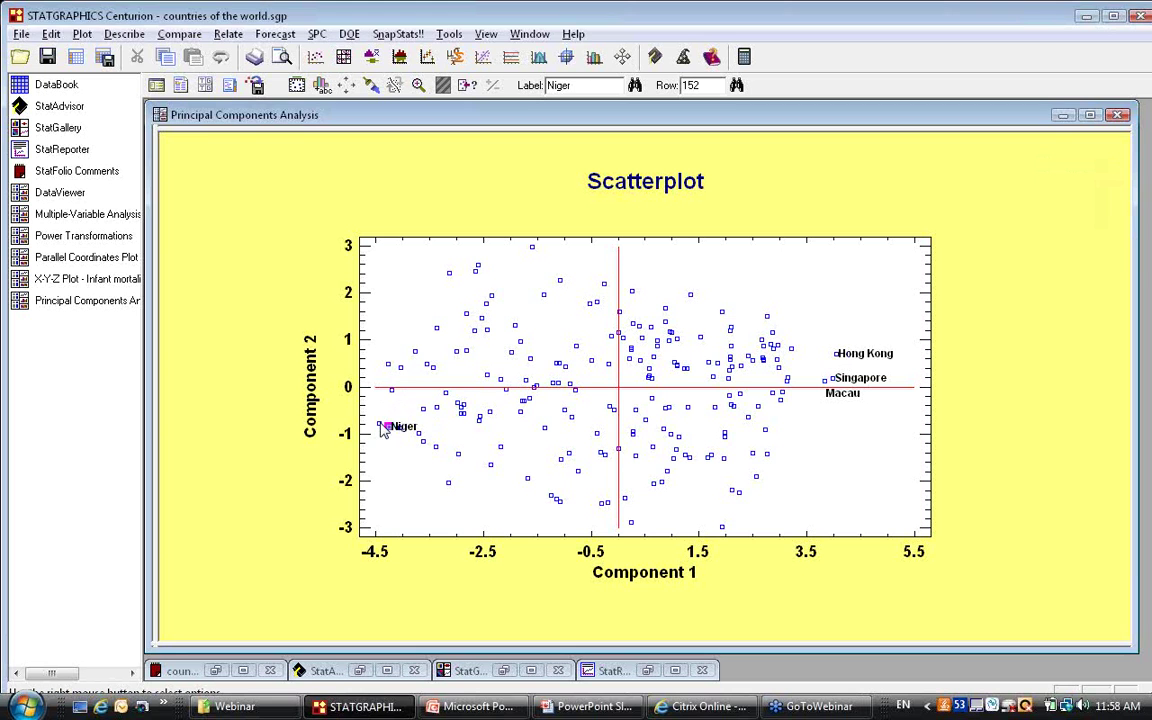
pyautogui.click(379, 423)
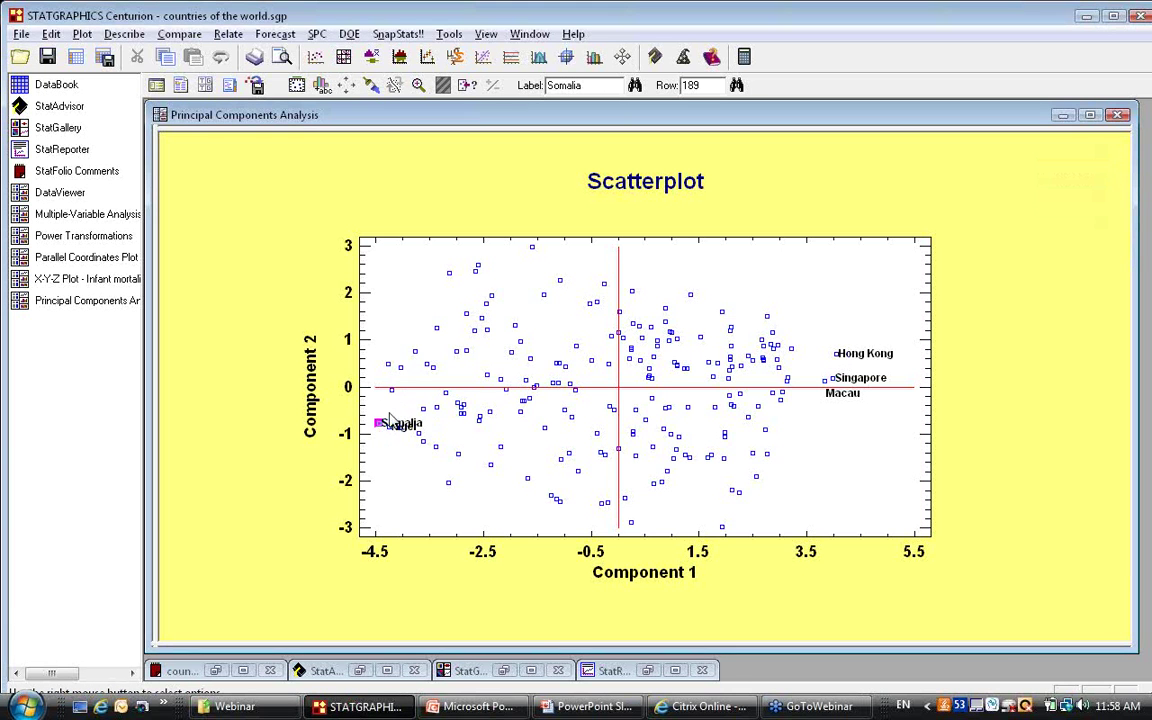
pyautogui.click(389, 364)
pyautogui.click(390, 390)
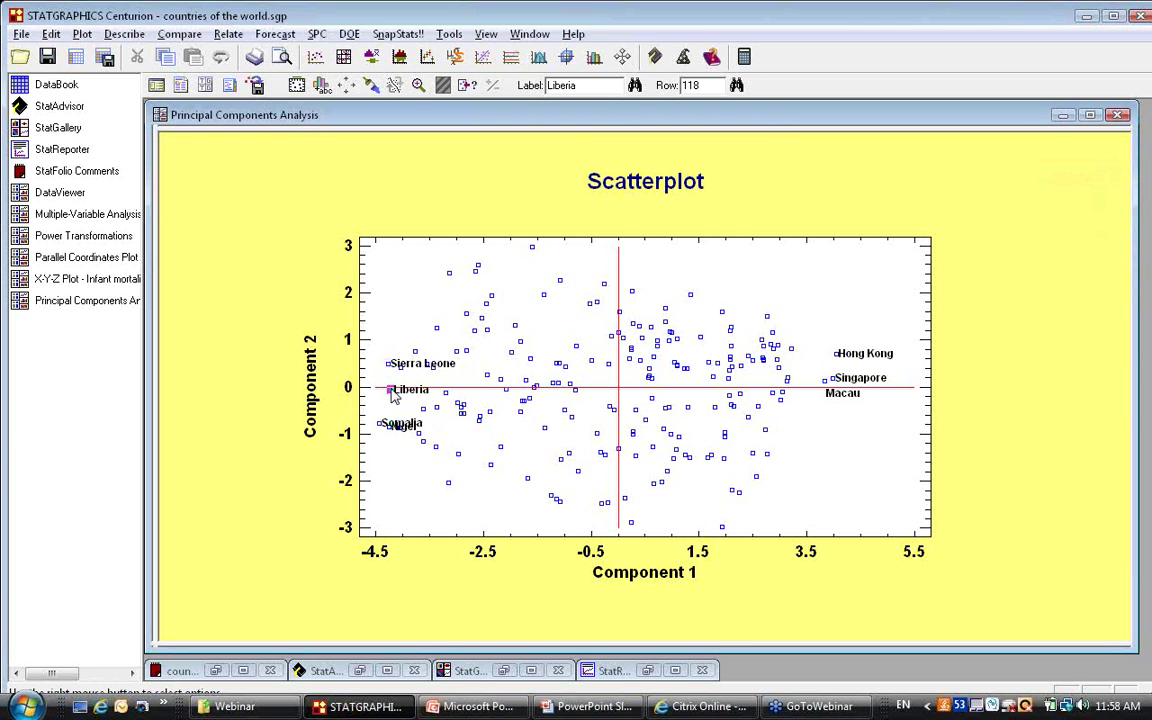
pyautogui.click(533, 249)
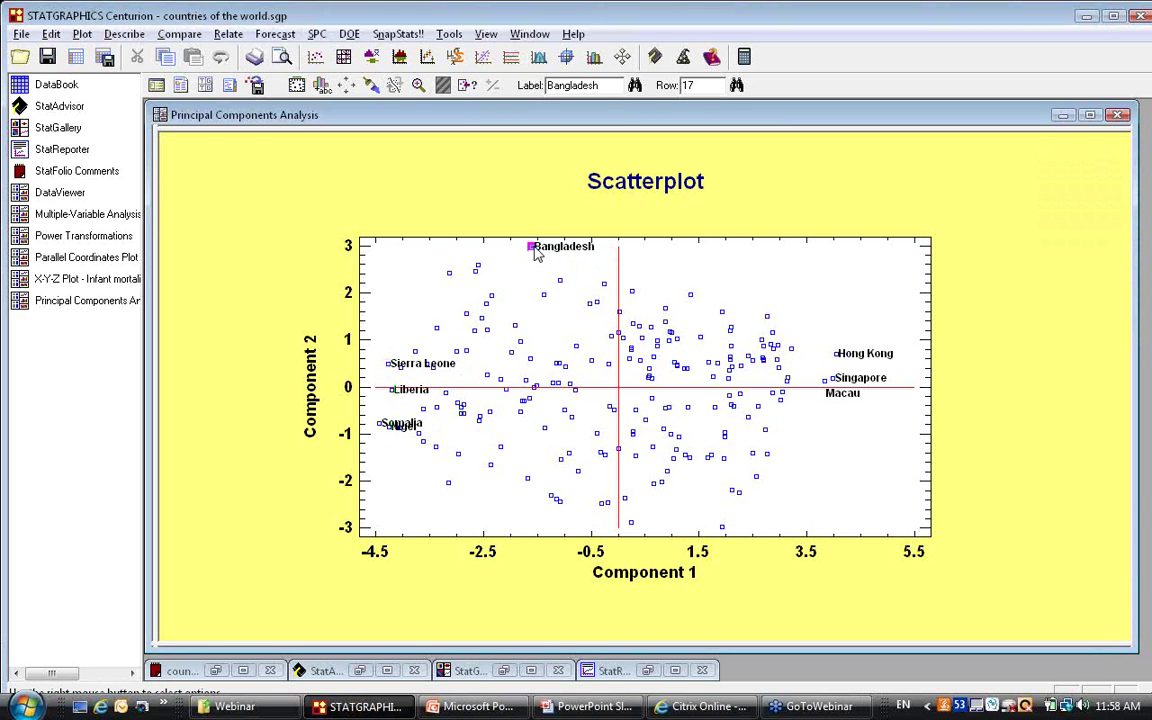
pyautogui.click(722, 528)
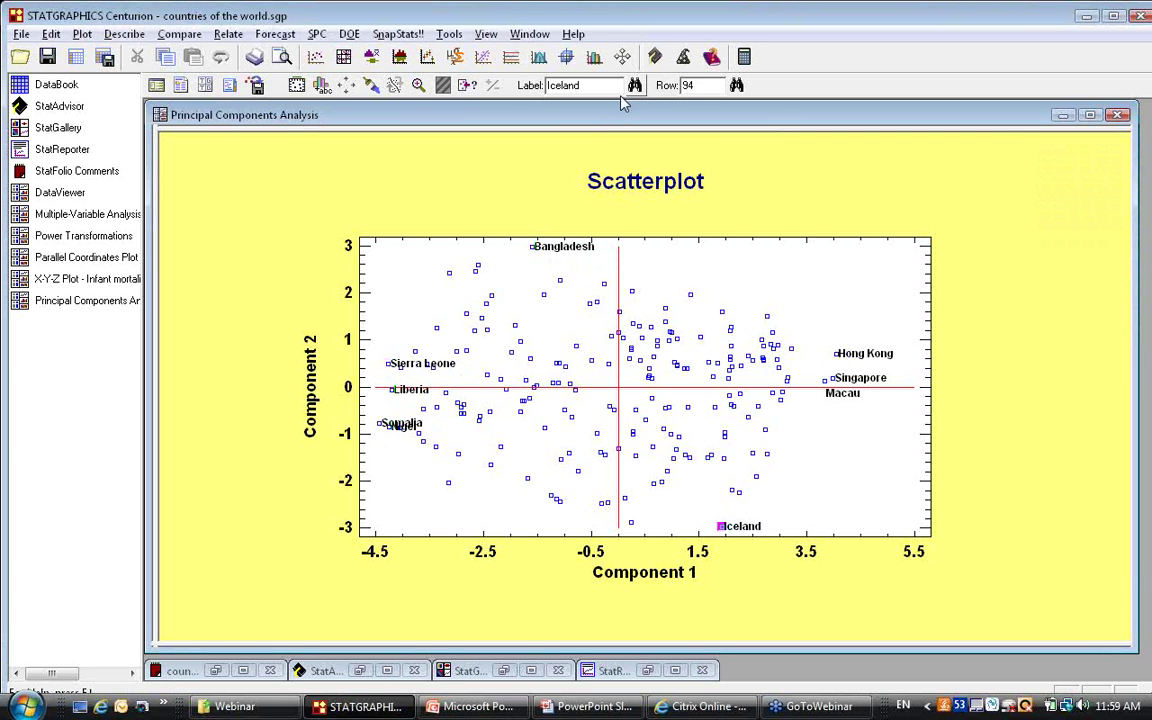
# Find the United States by its label on the component scatterplot and label its point.
pyautogui.moveTo(598, 85); pyautogui.dragTo(531, 87)
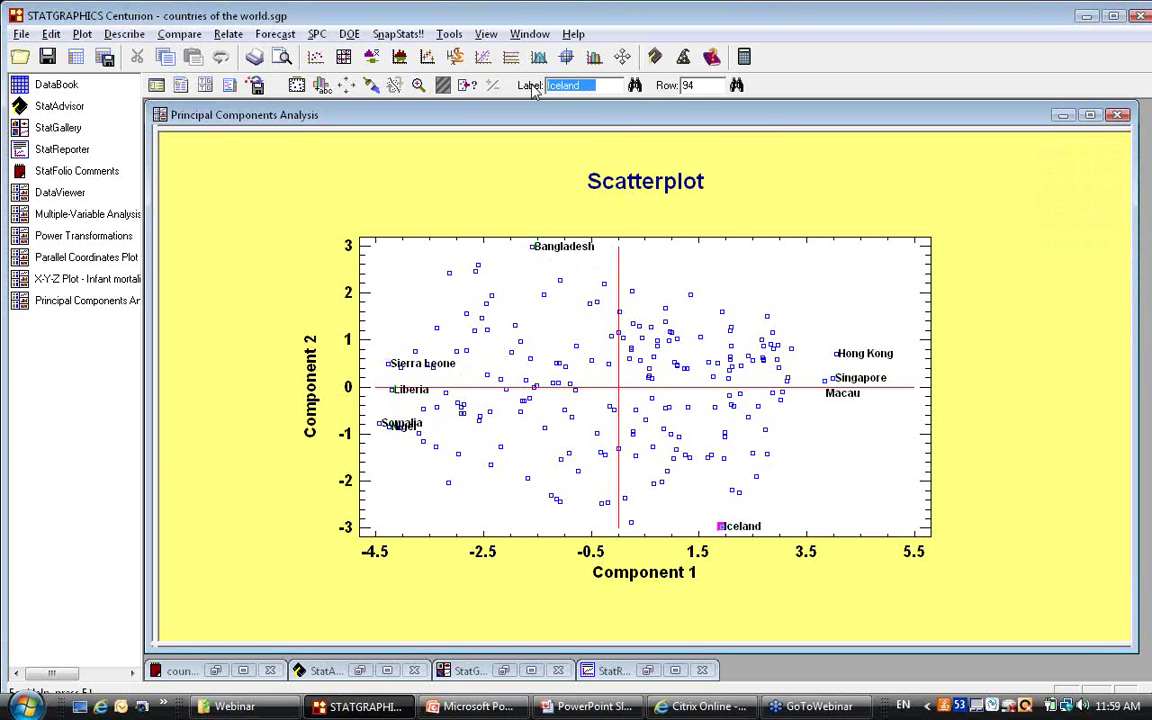
pyautogui.write('United States')
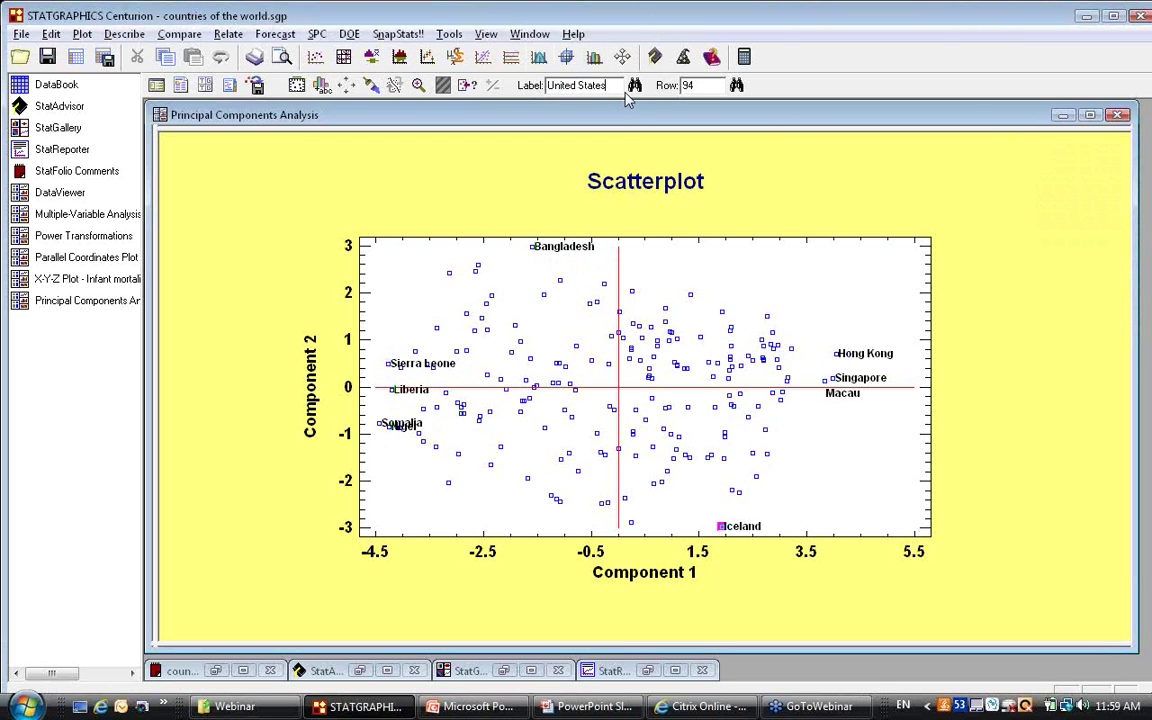
pyautogui.click(634, 87)
pyautogui.click(750, 421)
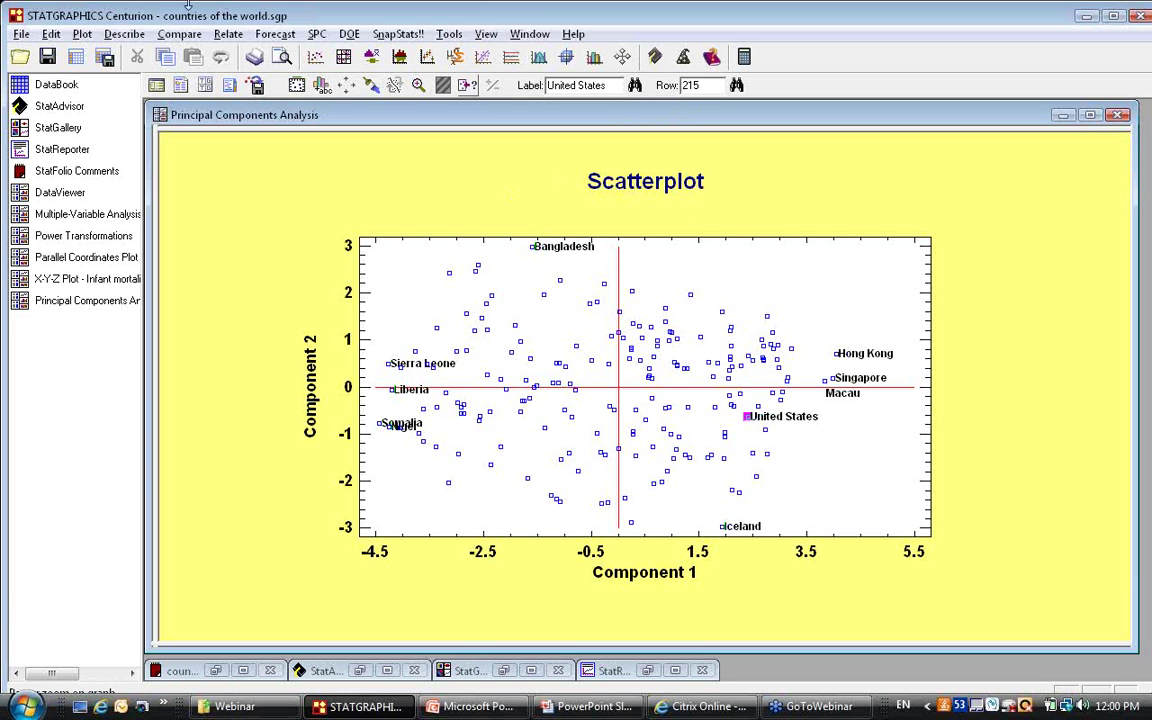
# Add the 2D Biplot to the principal components output.
pyautogui.click(207, 86)
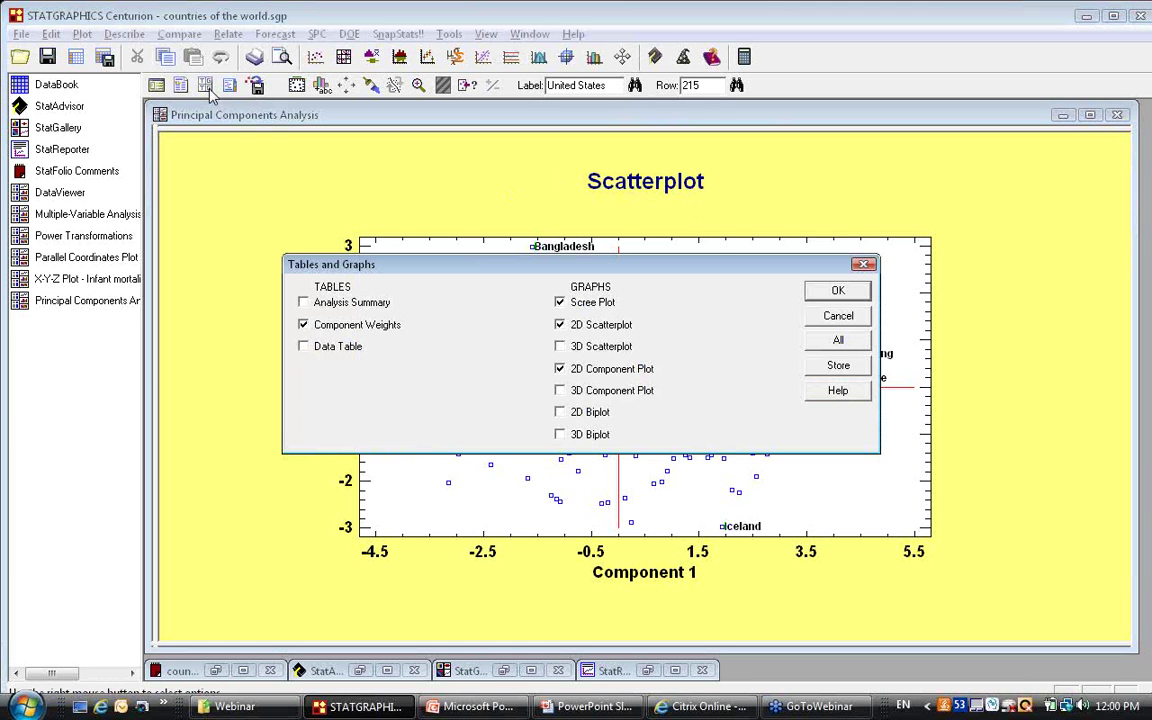
pyautogui.click(562, 413)
pyautogui.click(838, 291)
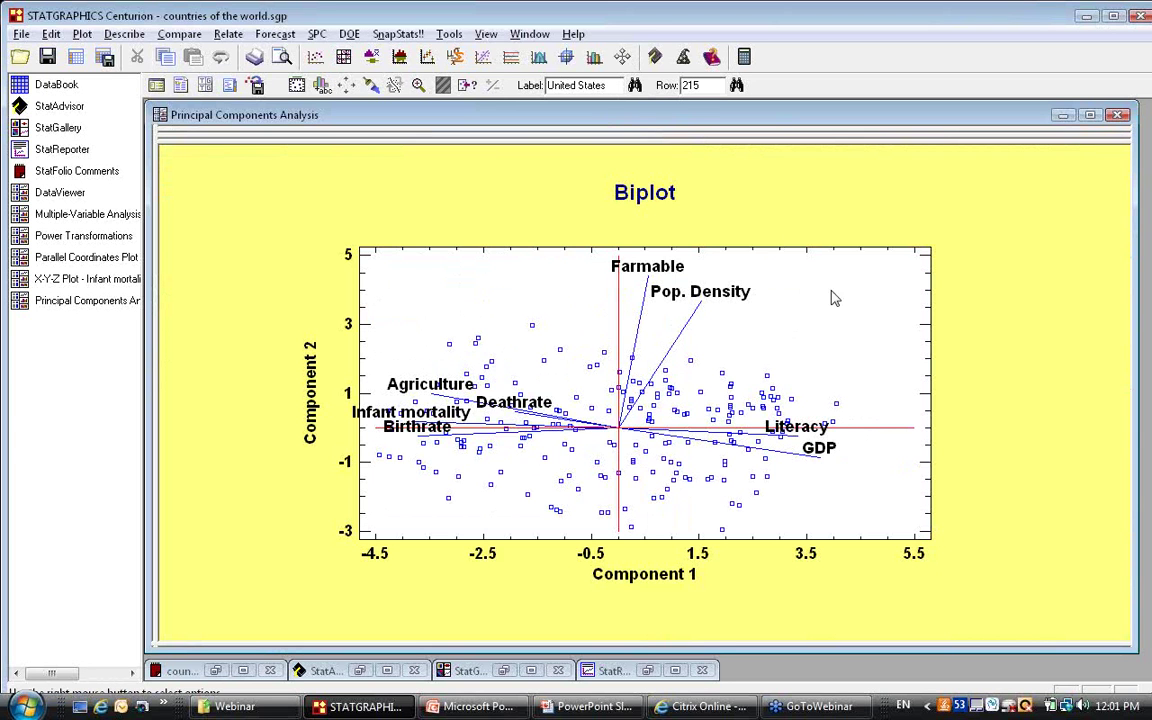
# Save the principal components to datasheet B with PCOMP as the target variable, and view the saved columns in the DataBook.
pyautogui.click(256, 86)
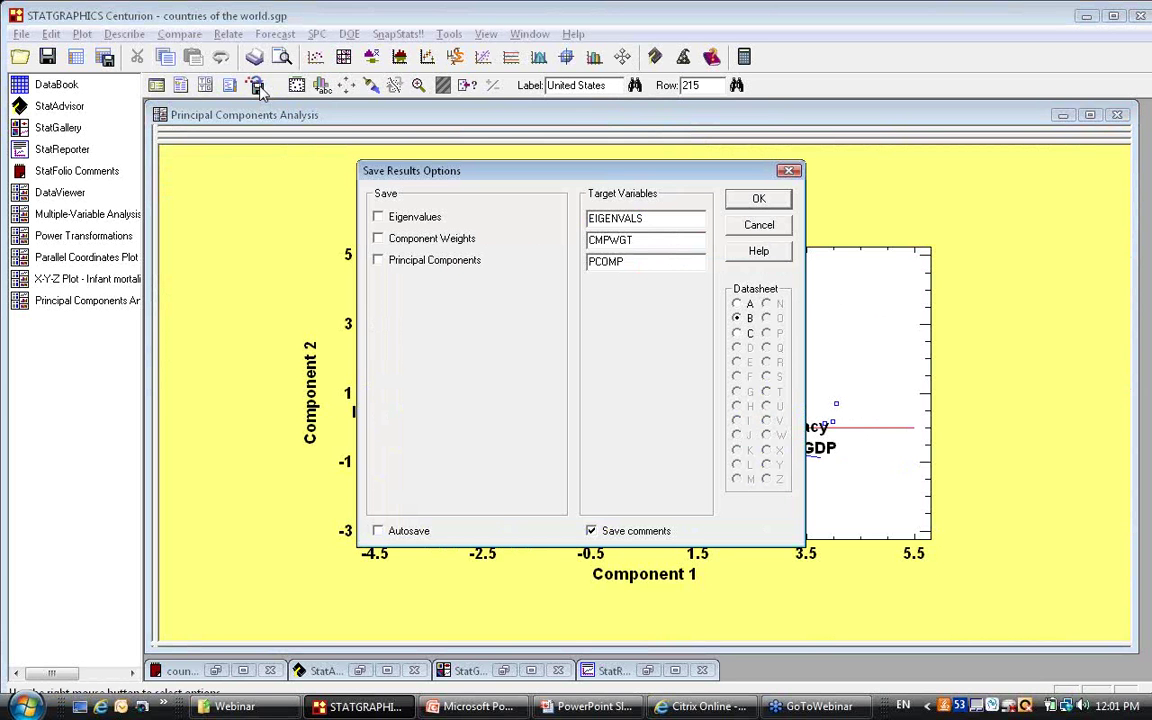
pyautogui.click(379, 261)
pyautogui.click(760, 199)
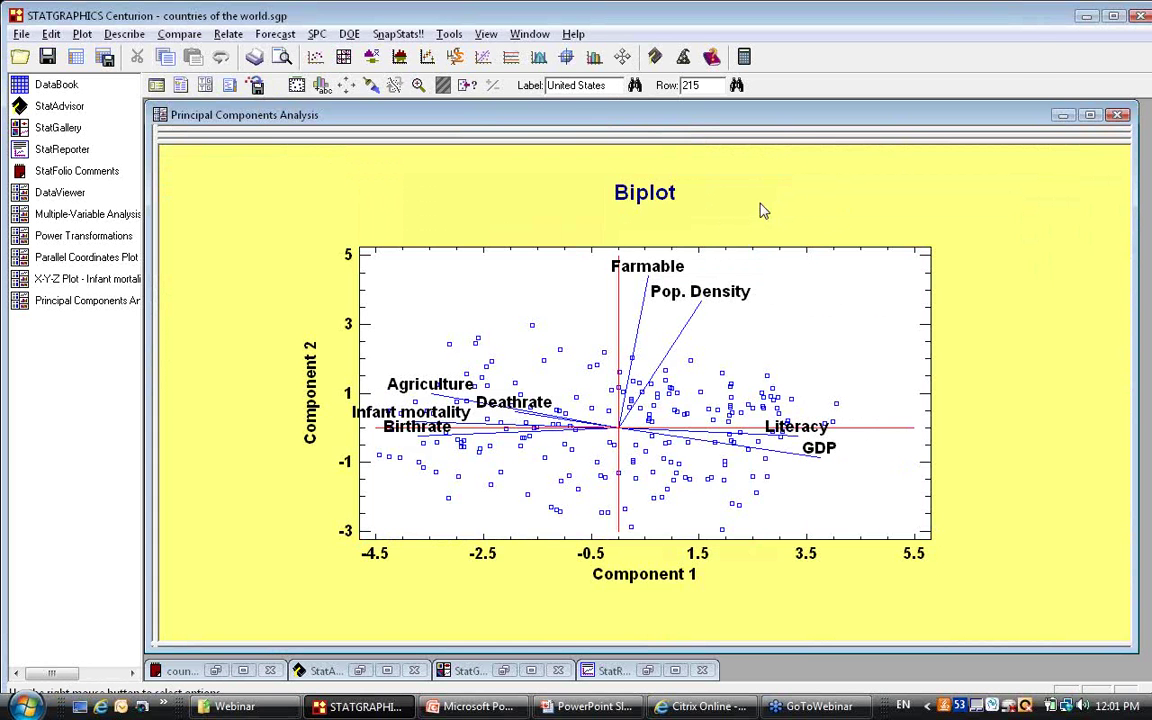
pyautogui.click(68, 86)
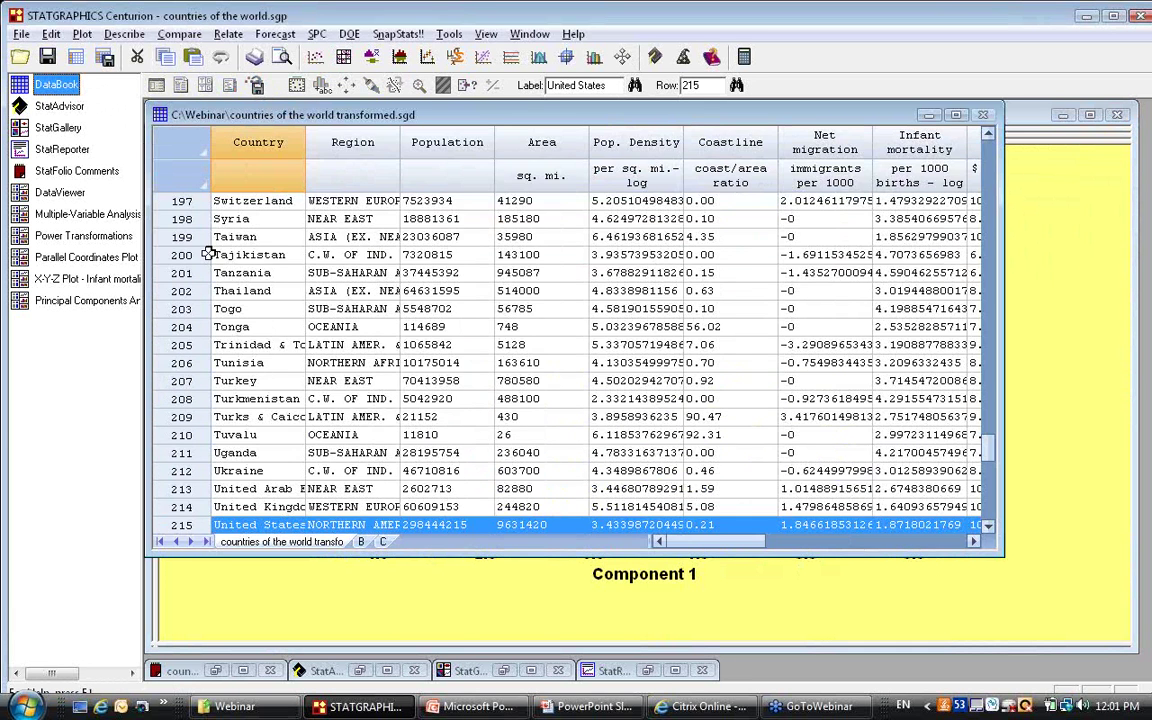
pyautogui.click(362, 542)
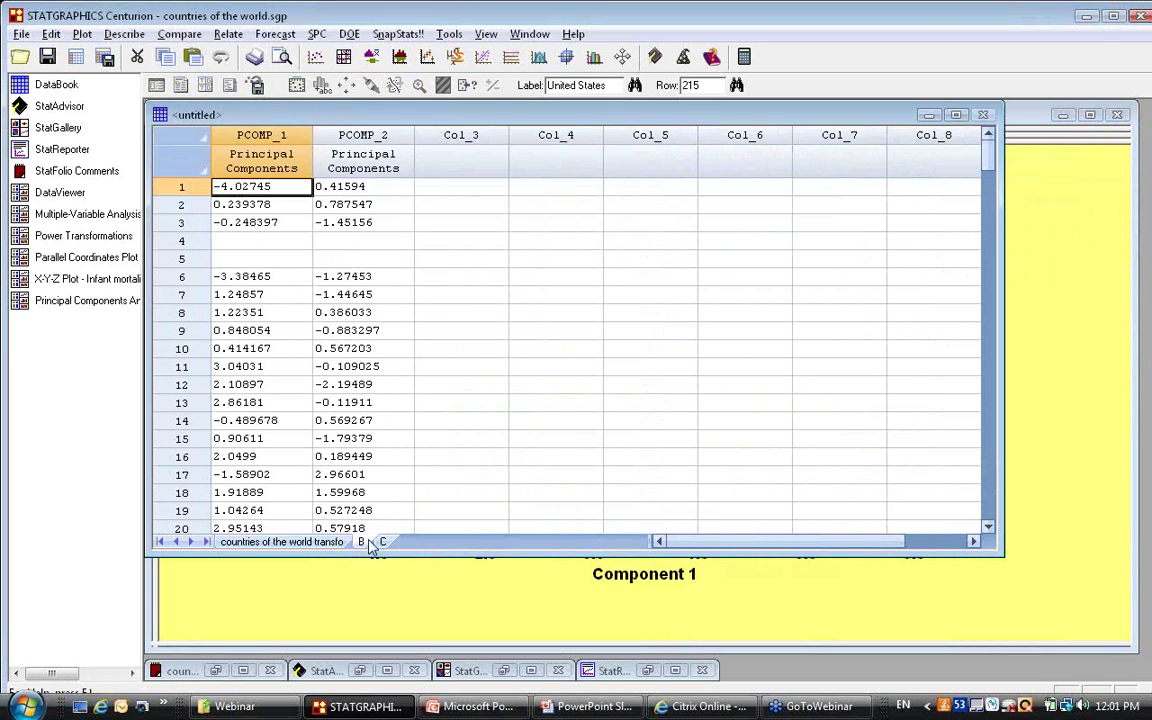
# Return to the Principal Components Analysis and switch its extraction criterion to Number of Components.
pyautogui.click(1088, 319)
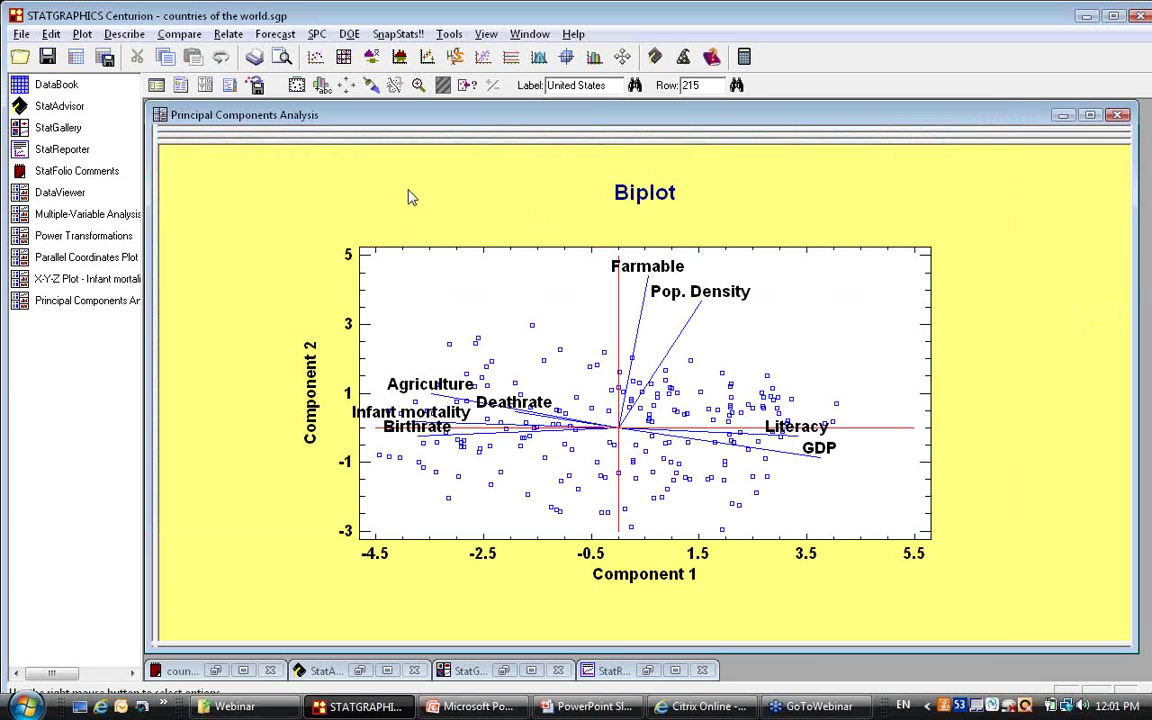
pyautogui.rightClick(408, 197)
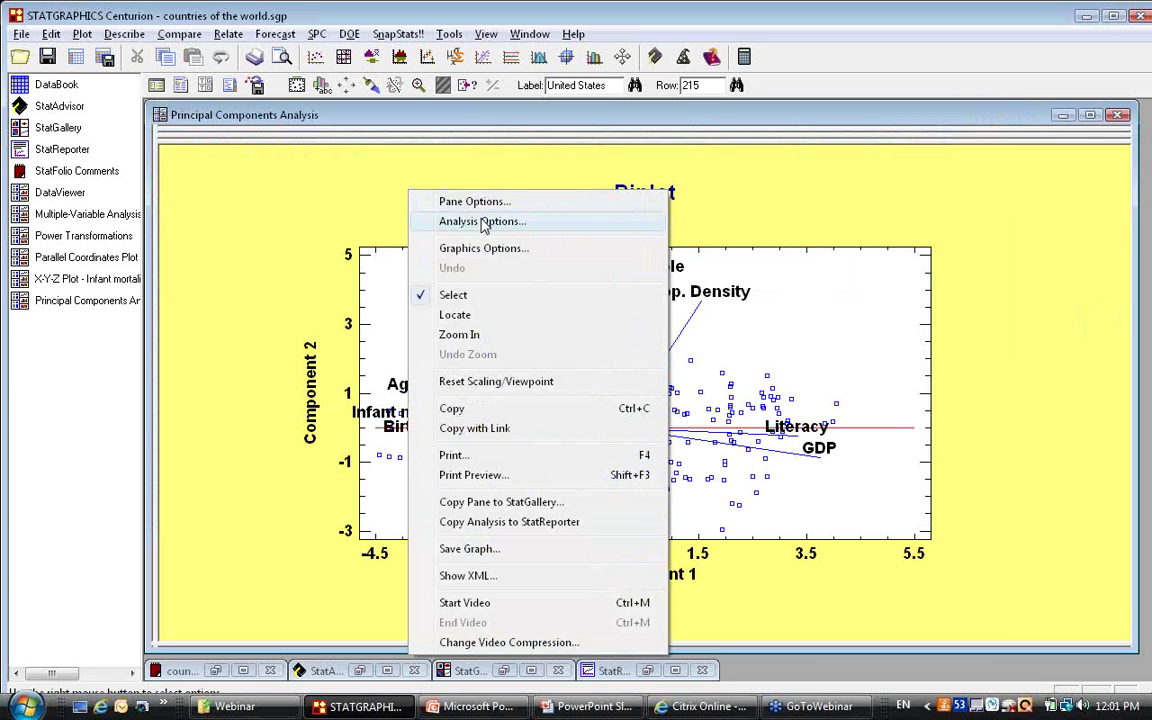
pyautogui.click(479, 224)
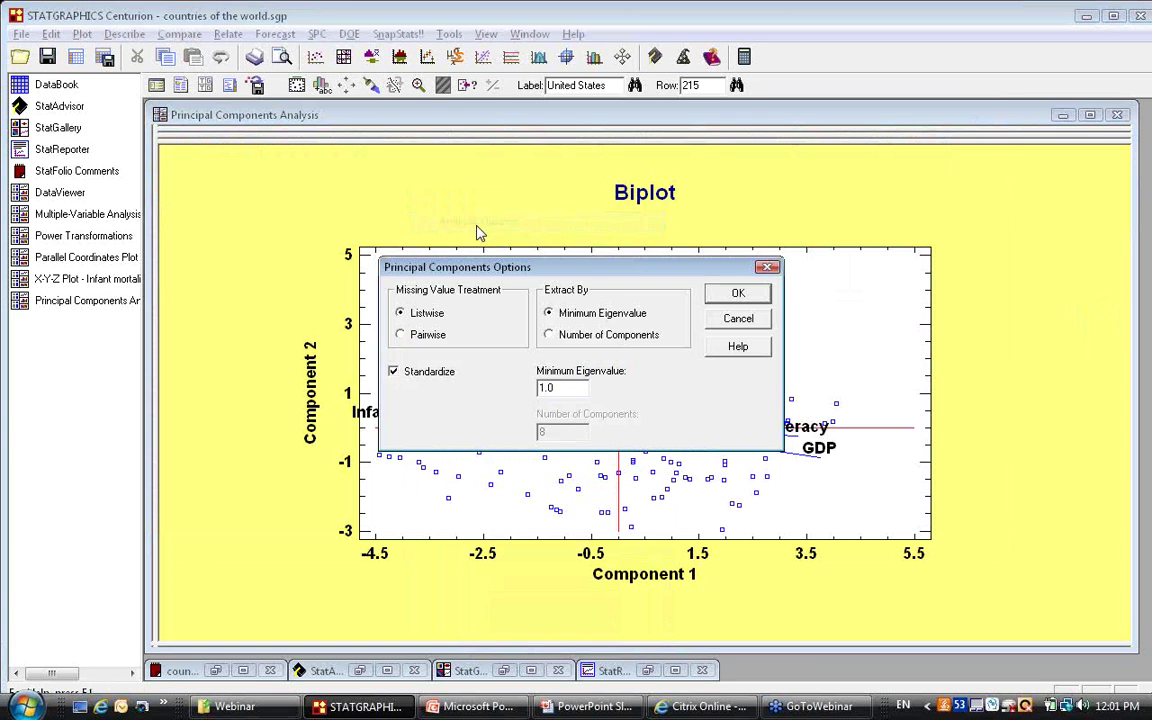
pyautogui.click(603, 338)
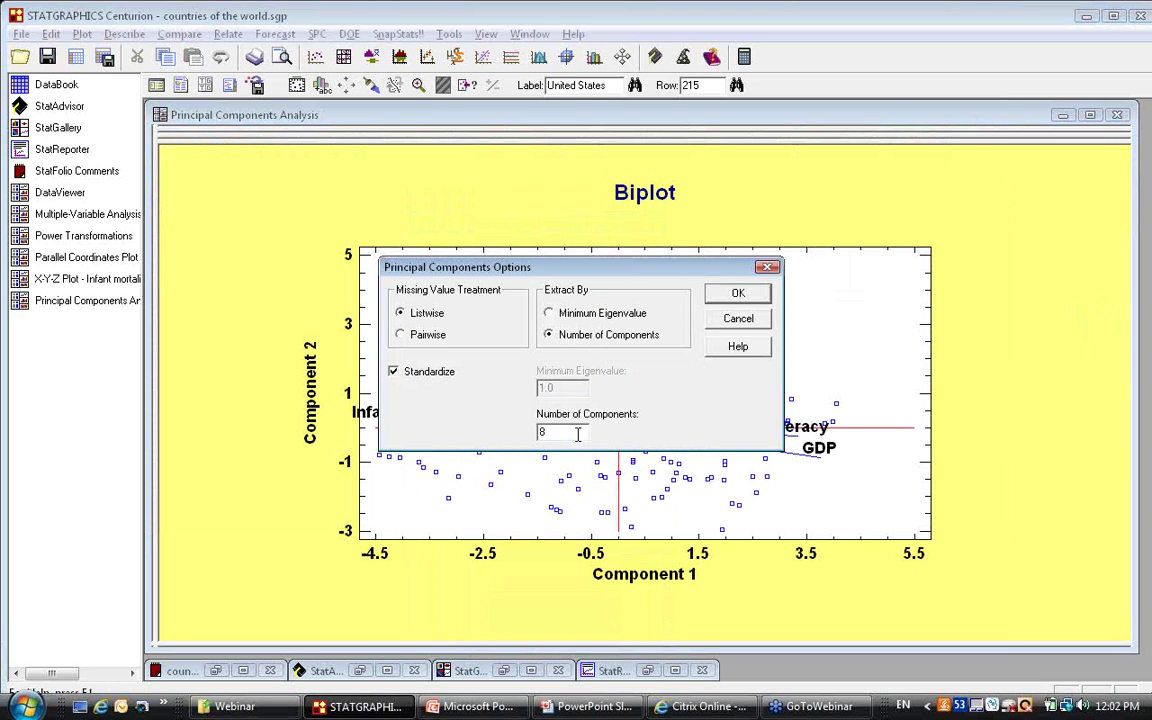
pyautogui.click(736, 296)
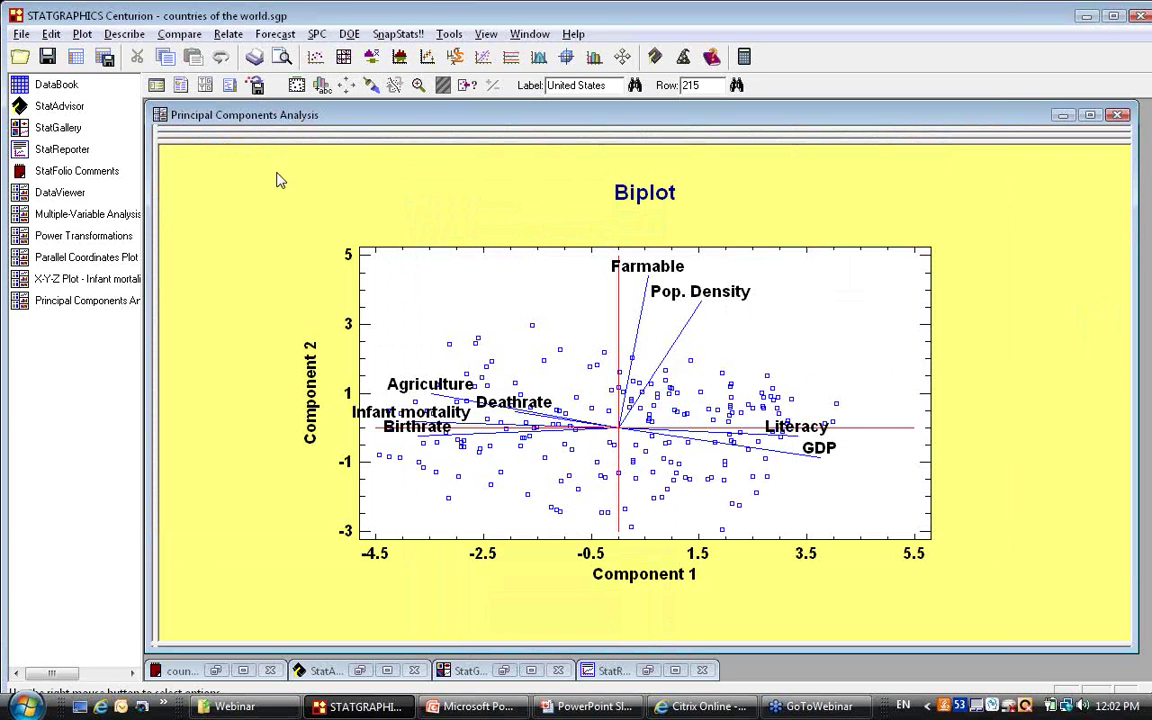
# Save the principal components again to datasheet B with PCOMP as the target variable, and open the DataBook.
pyautogui.click(257, 86)
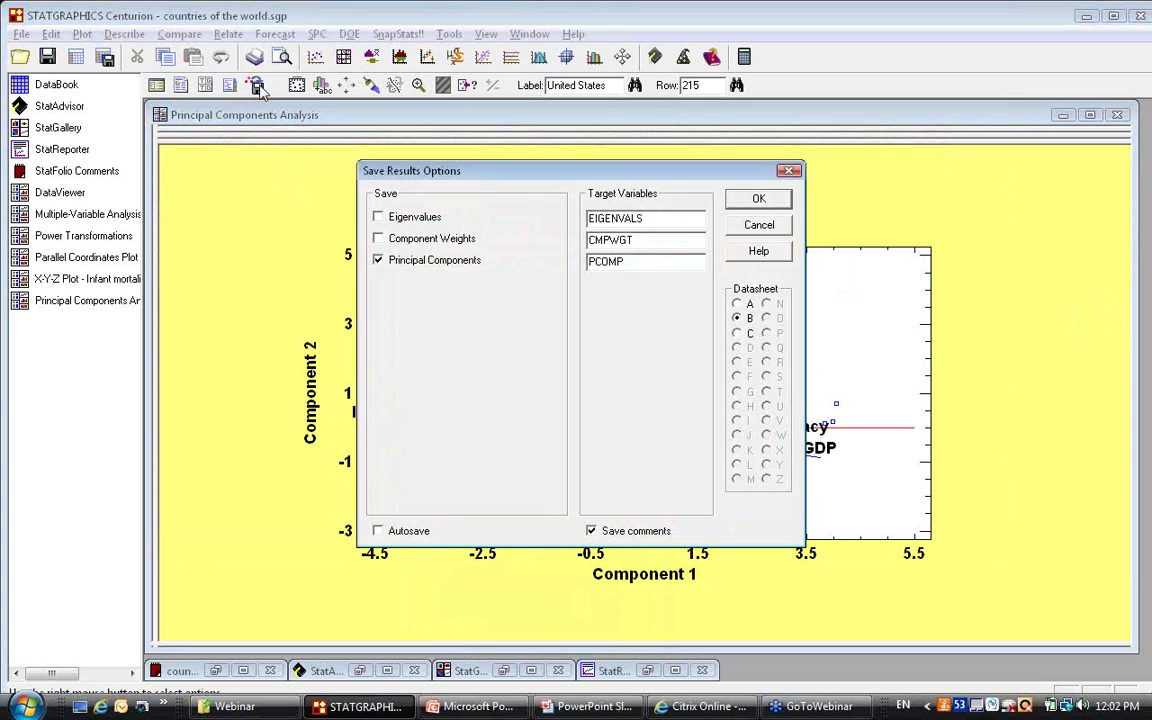
pyautogui.click(758, 198)
pyautogui.click(612, 400)
pyautogui.click(60, 84)
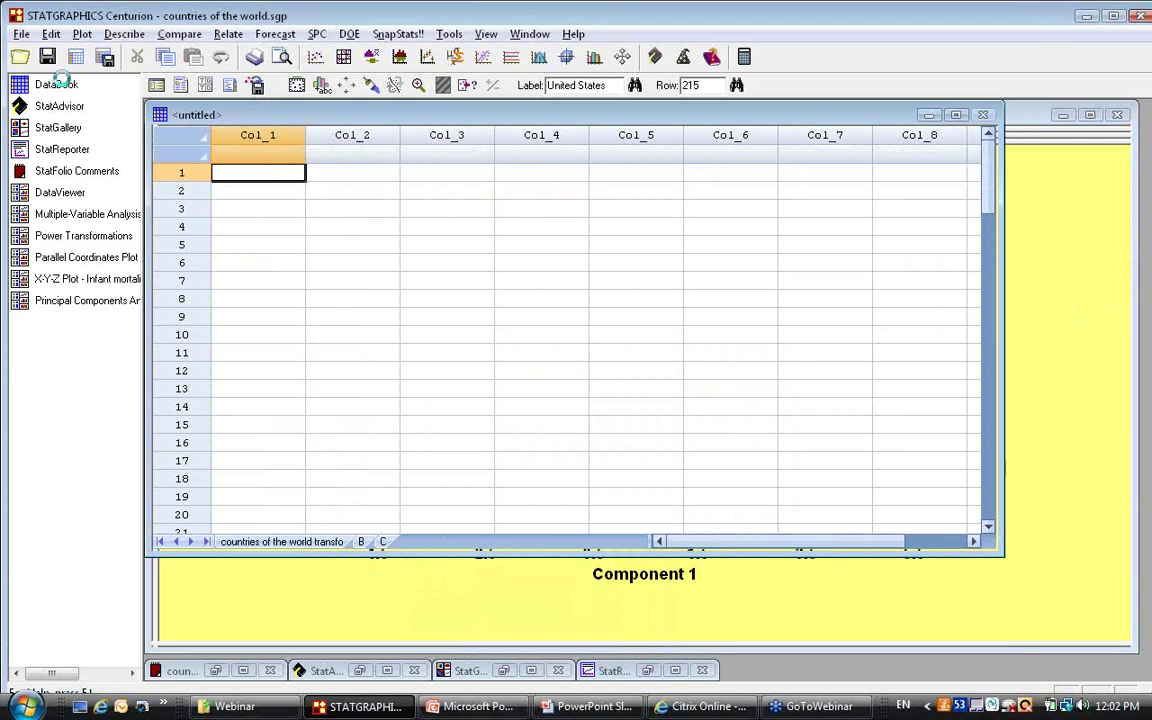
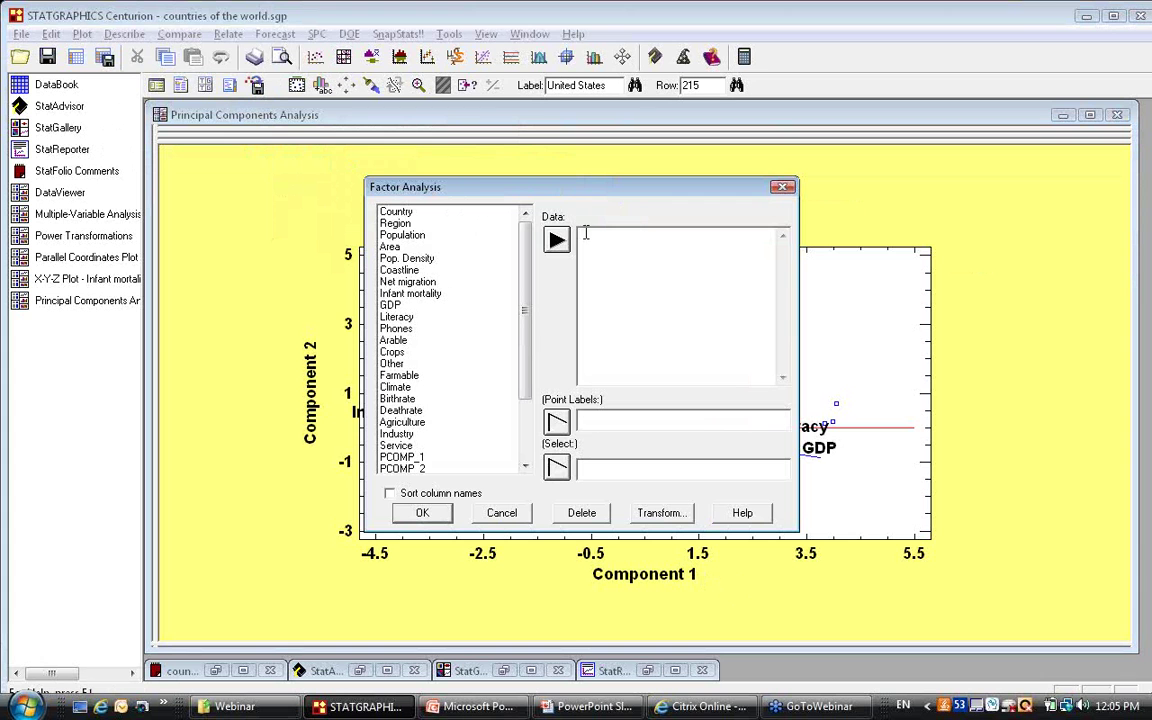
# Set up a Factor Analysis of Pop. Density, Farmable, Birthrate, Literacy, Infant mortality, GDP, Deathrate and Agriculture, with Country as point labels.
pyautogui.write('Pop. Density Farmable Birthrate Literacy Infant mortality GDP Deathrate Agriculture')
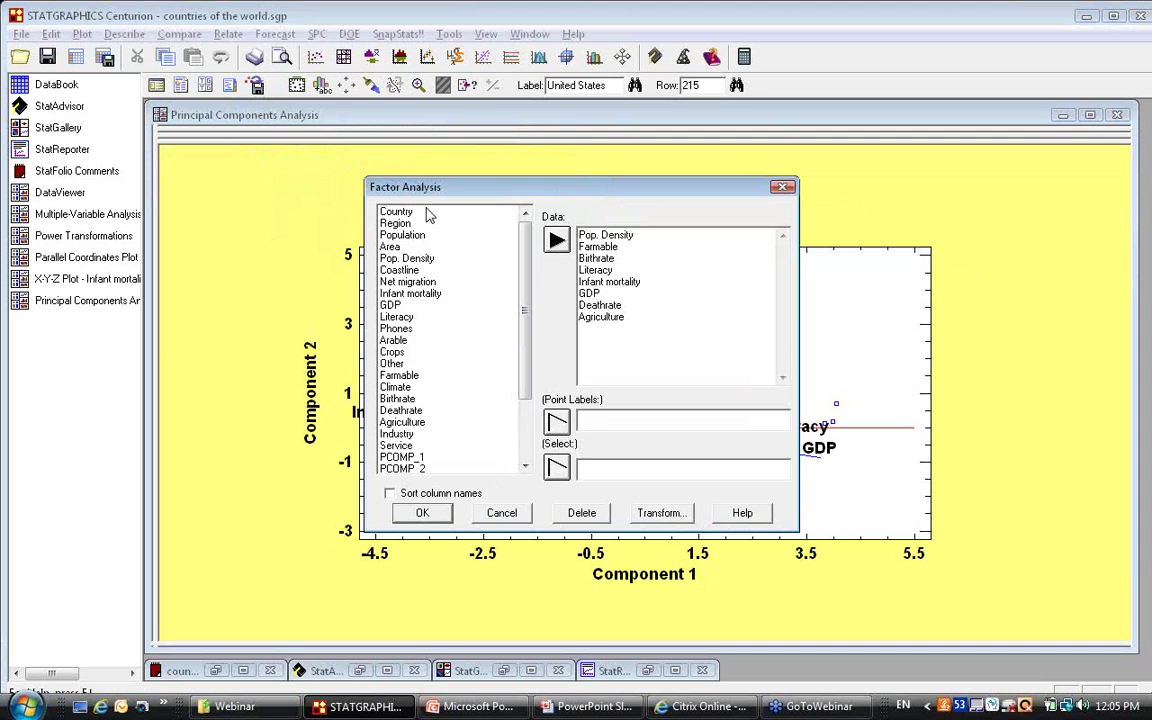
pyautogui.click(395, 211)
pyautogui.click(558, 423)
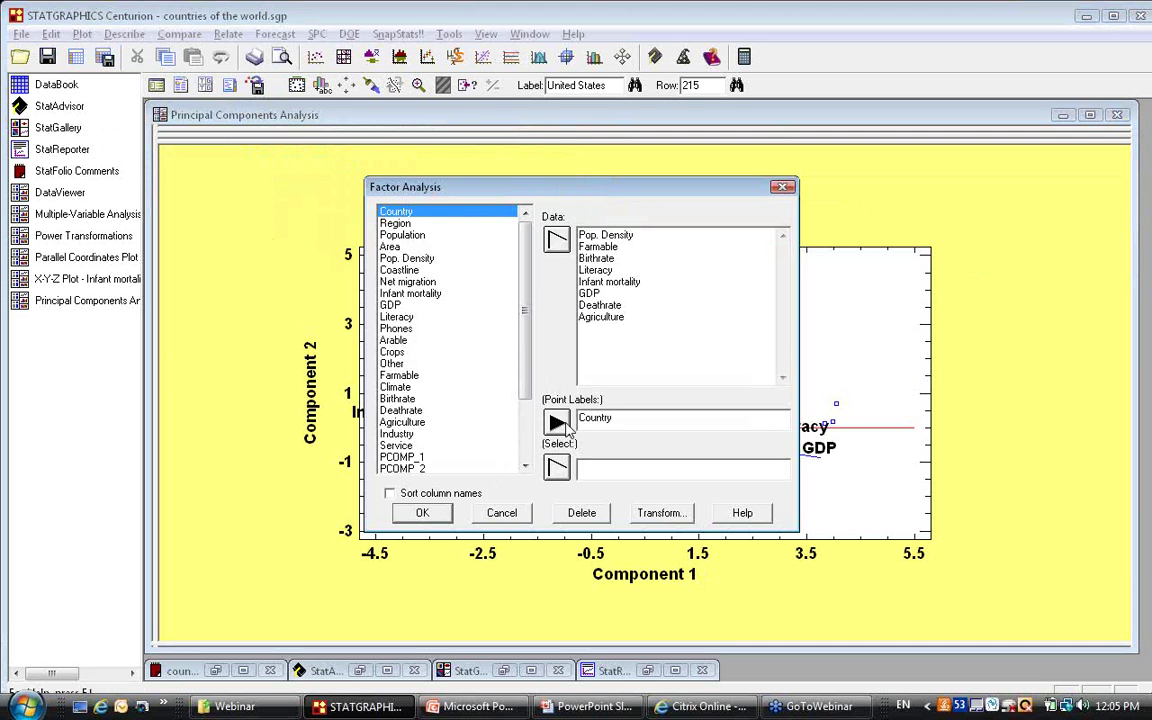
pyautogui.click(425, 513)
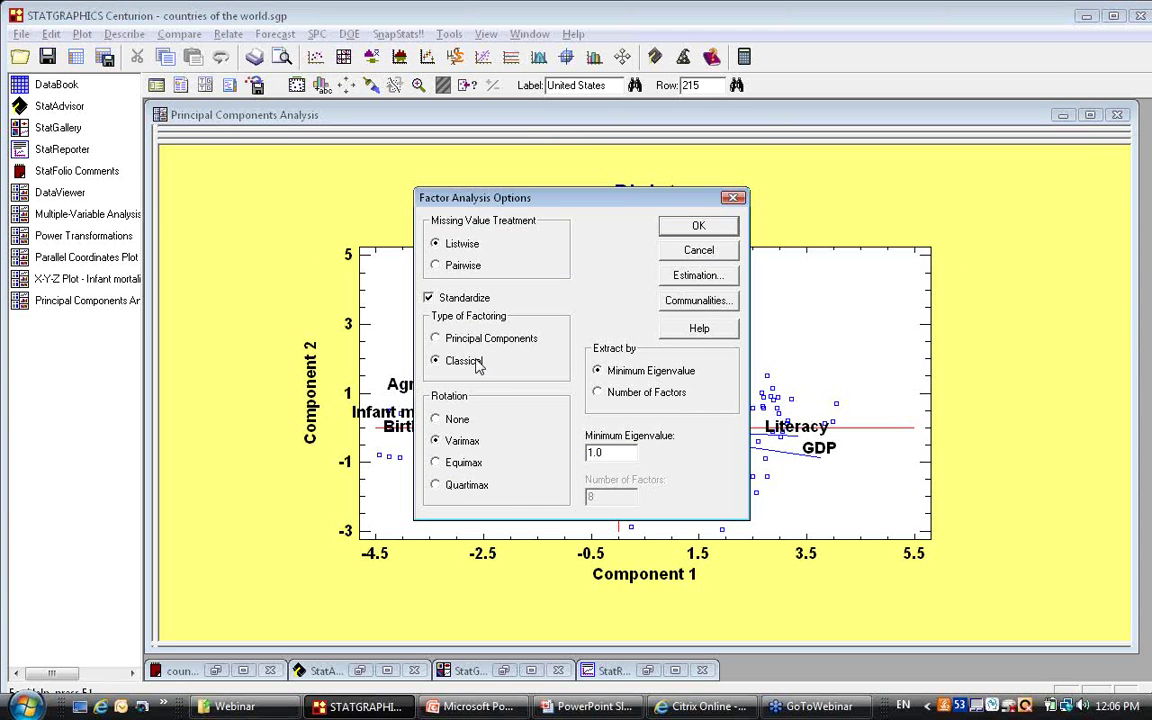
# Run the factor analysis with Principal Components factoring and no rotation, showing the Analysis Summary and Scree Plot.
pyautogui.click(487, 340)
pyautogui.click(473, 371)
pyautogui.click(463, 343)
pyautogui.click(454, 424)
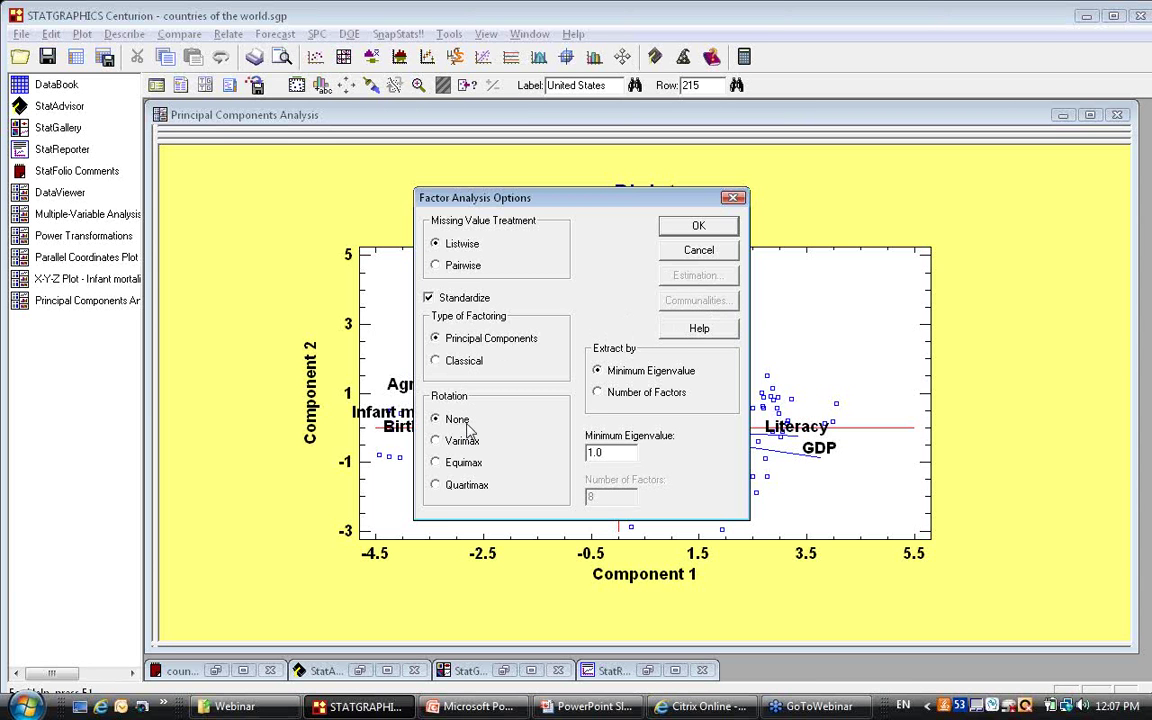
pyautogui.click(700, 229)
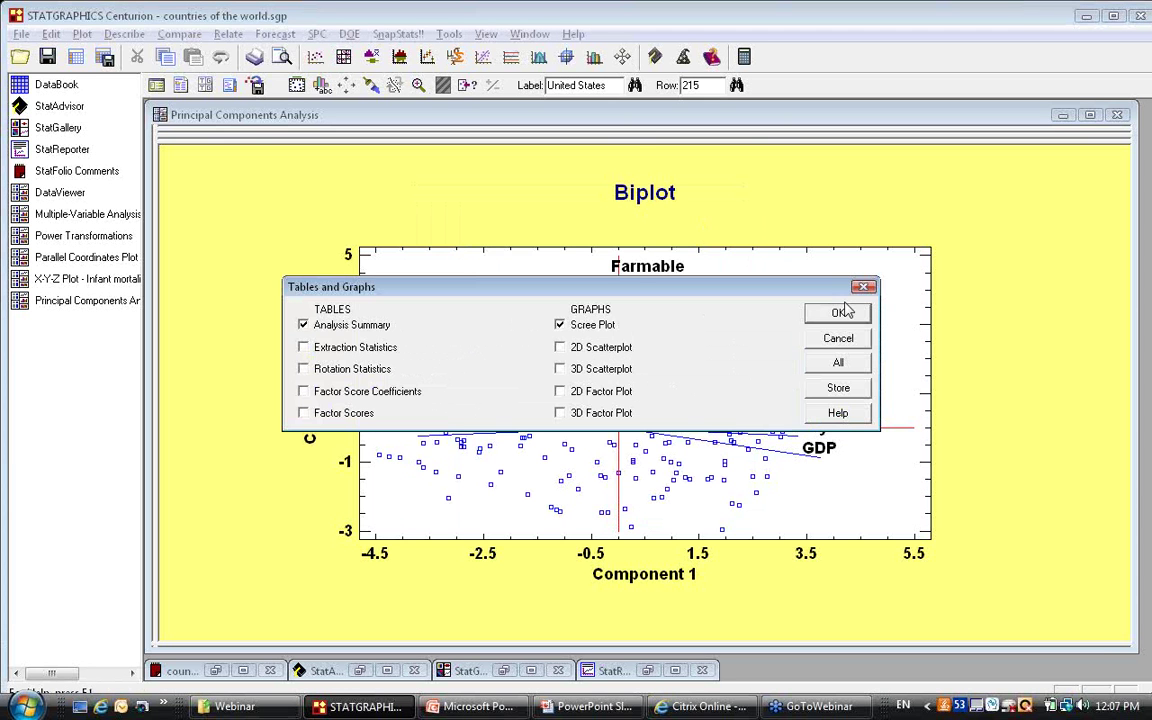
pyautogui.click(839, 316)
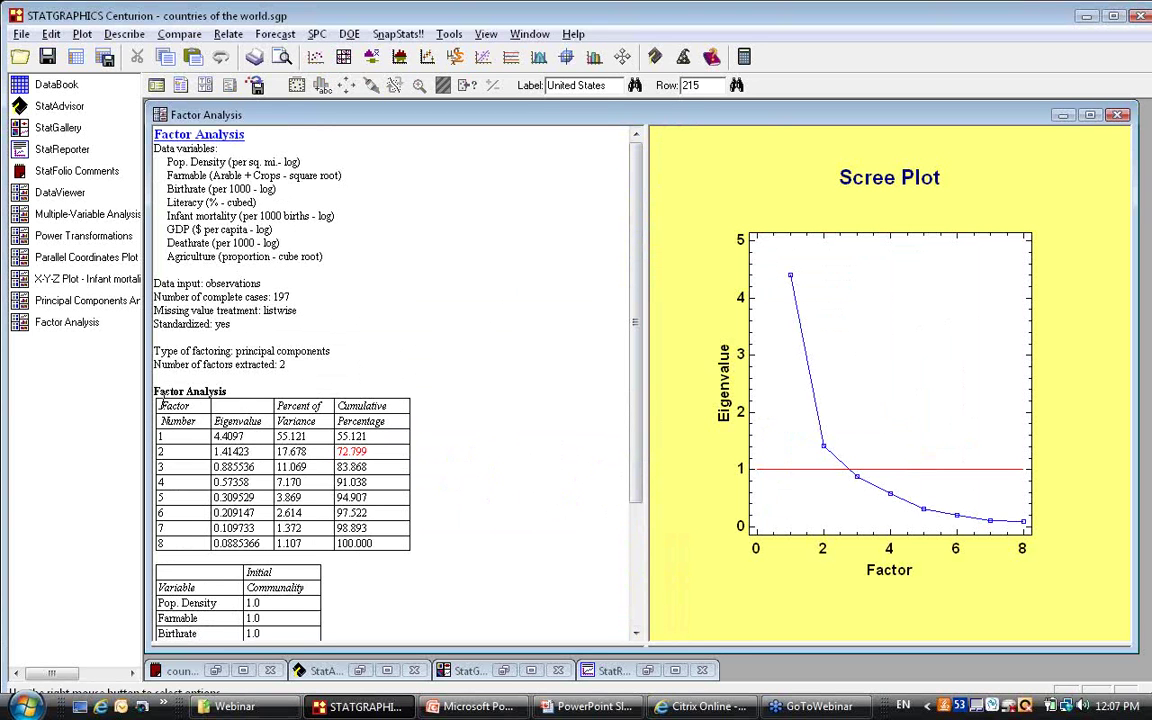
# Review the eigenvalue table in the factor analysis summary and add the Extraction Statistics table.
pyautogui.moveTo(152, 404); pyautogui.dragTo(144, 556)
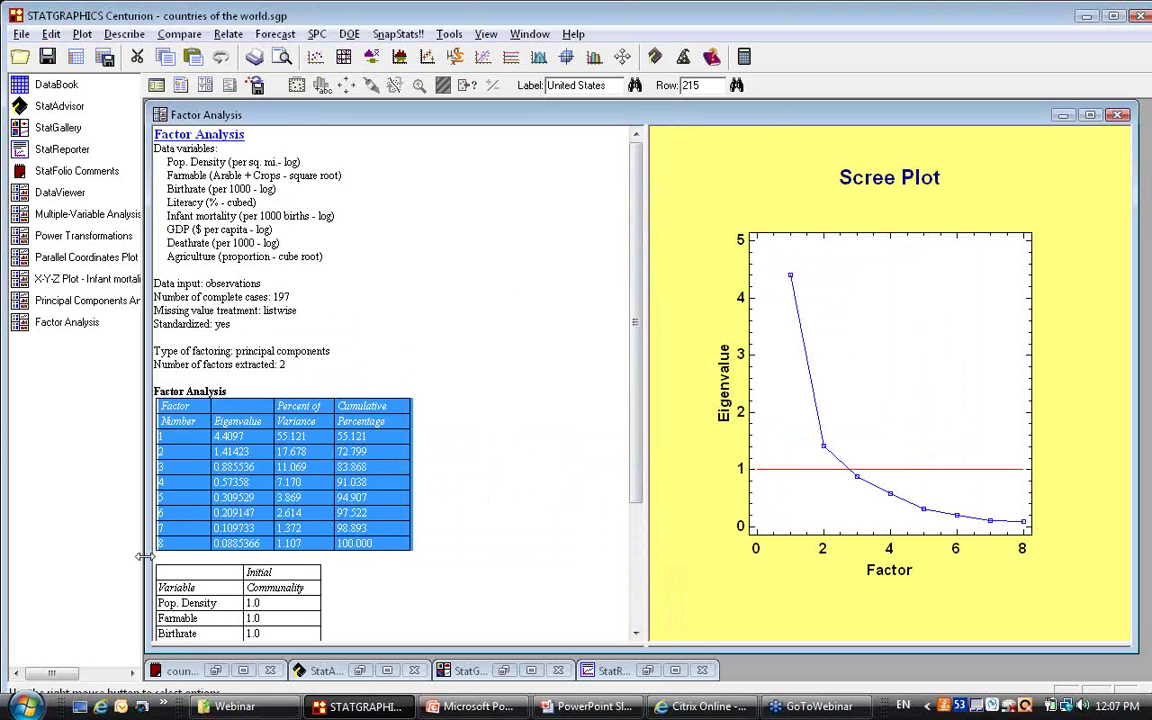
pyautogui.click(326, 434)
pyautogui.click(319, 436)
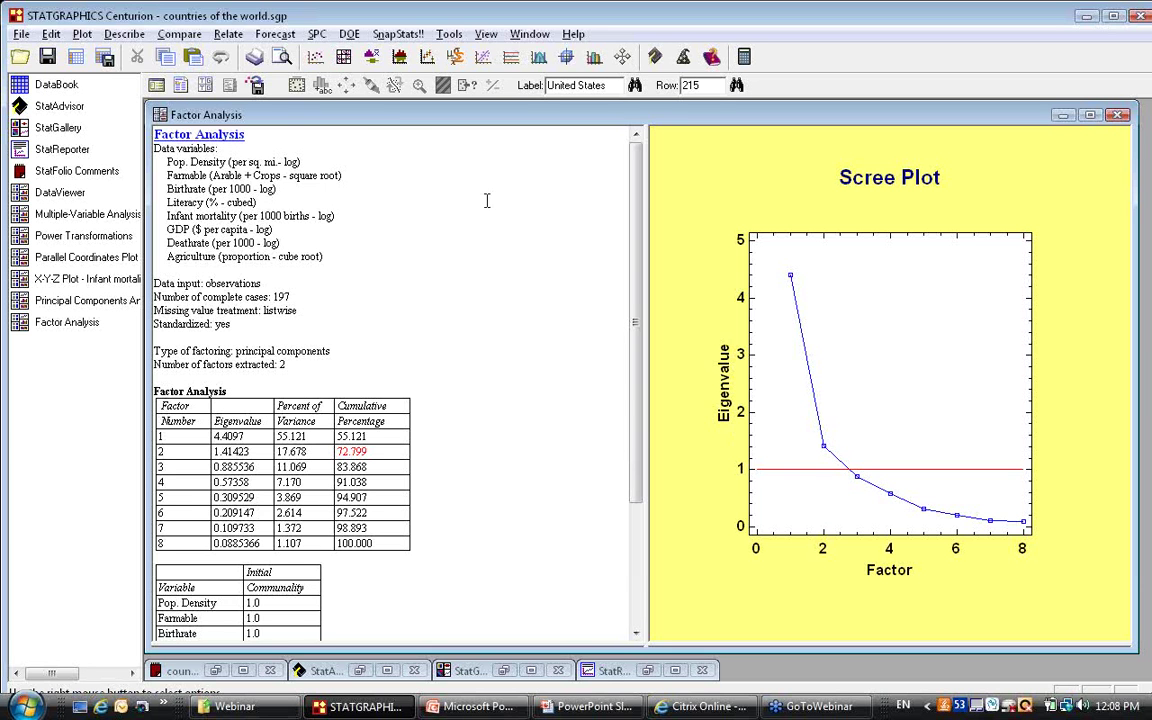
pyautogui.click(205, 86)
pyautogui.click(384, 349)
pyautogui.click(840, 312)
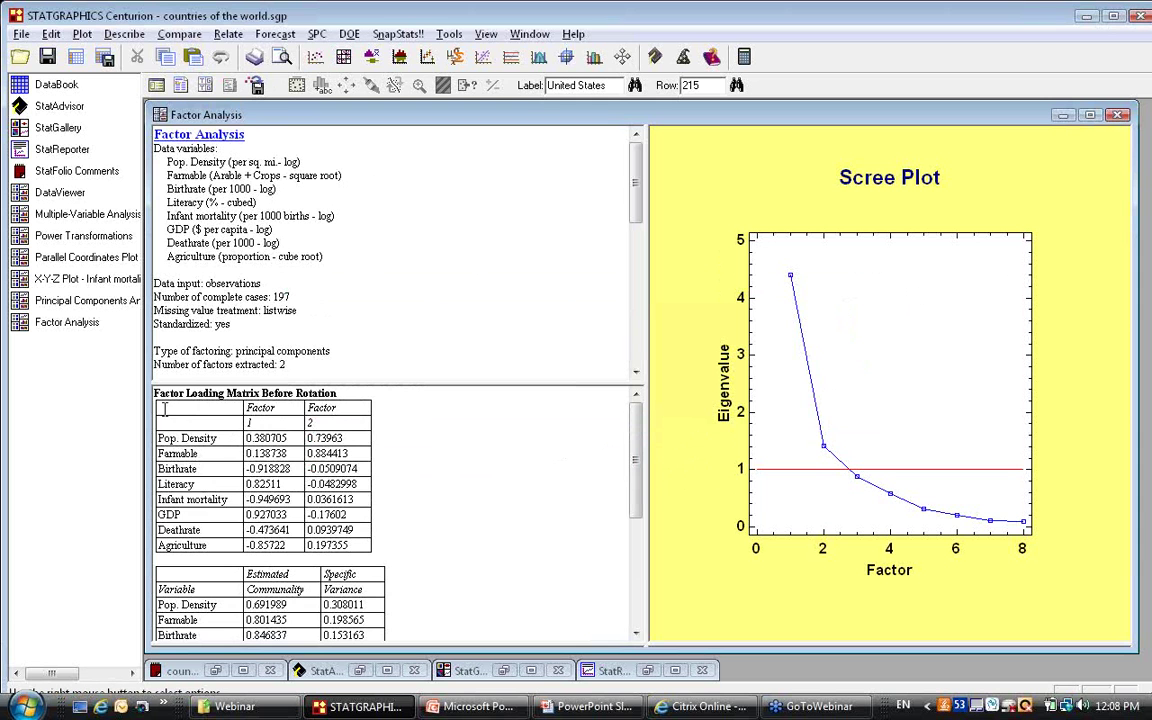
# Examine the unrotated factor loading matrix, comparing the Pop. Density, Farmable and Infant mortality loadings on the two factors.
pyautogui.moveTo(165, 408); pyautogui.dragTo(140, 546)
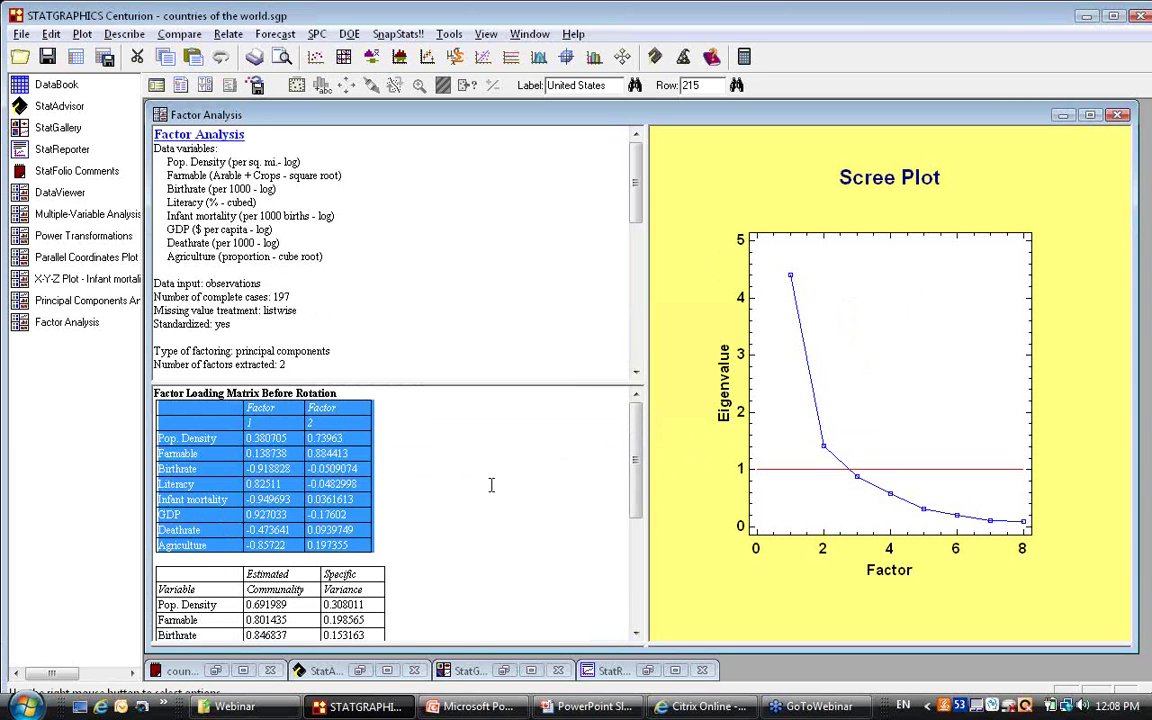
pyautogui.click(277, 441)
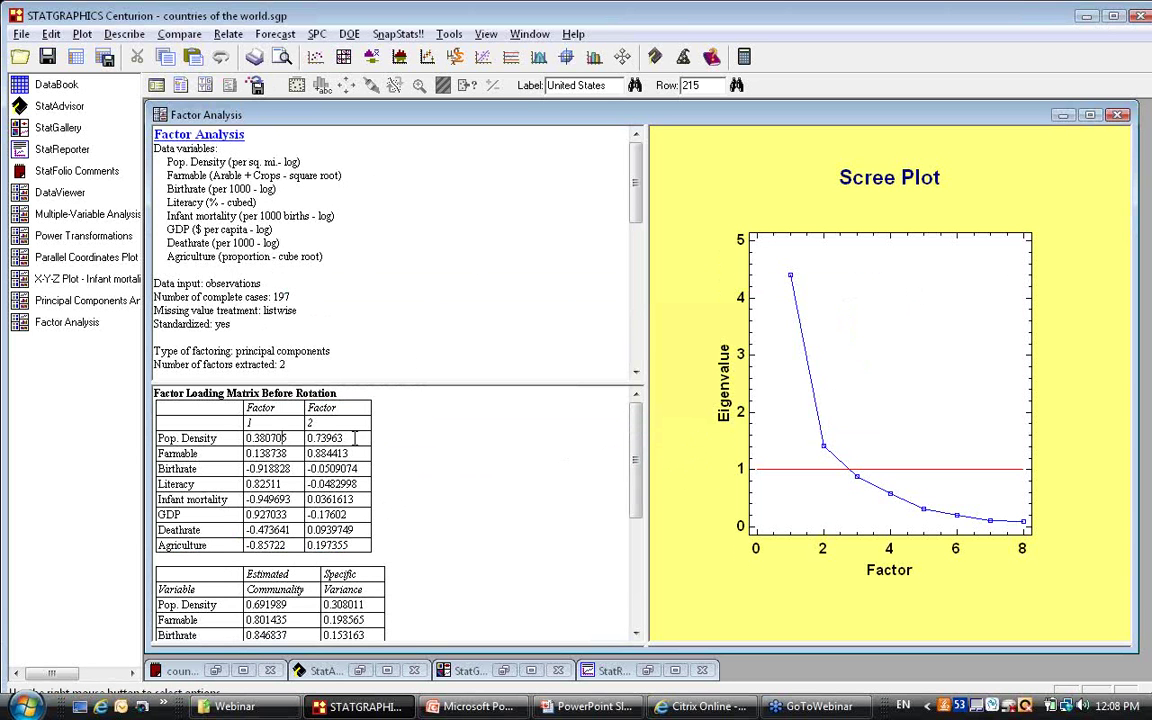
pyautogui.moveTo(354, 438); pyautogui.dragTo(309, 438)
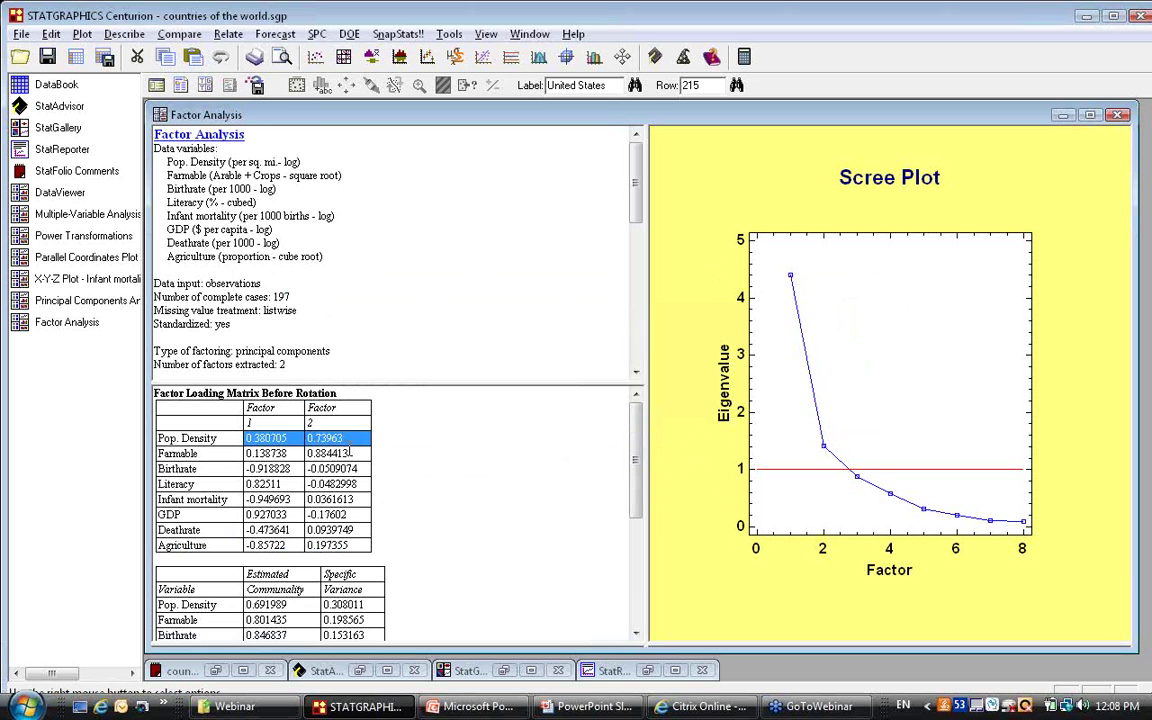
pyautogui.moveTo(348, 453); pyautogui.dragTo(340, 458)
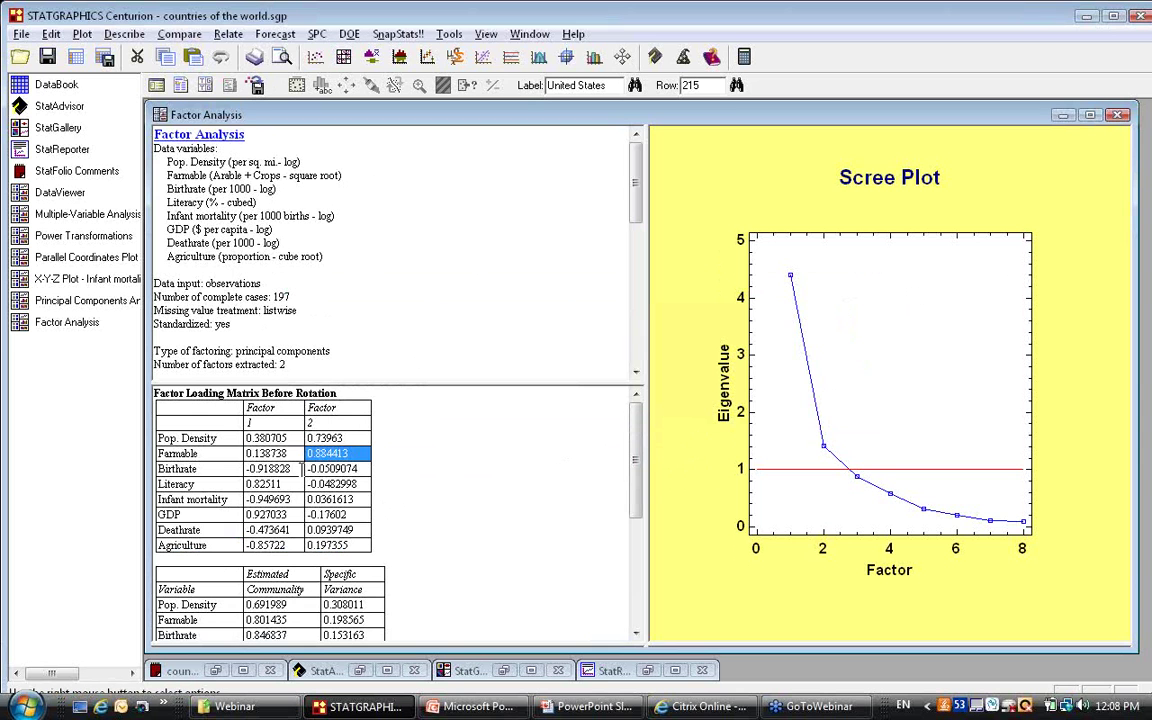
pyautogui.moveTo(291, 499); pyautogui.dragTo(243, 503)
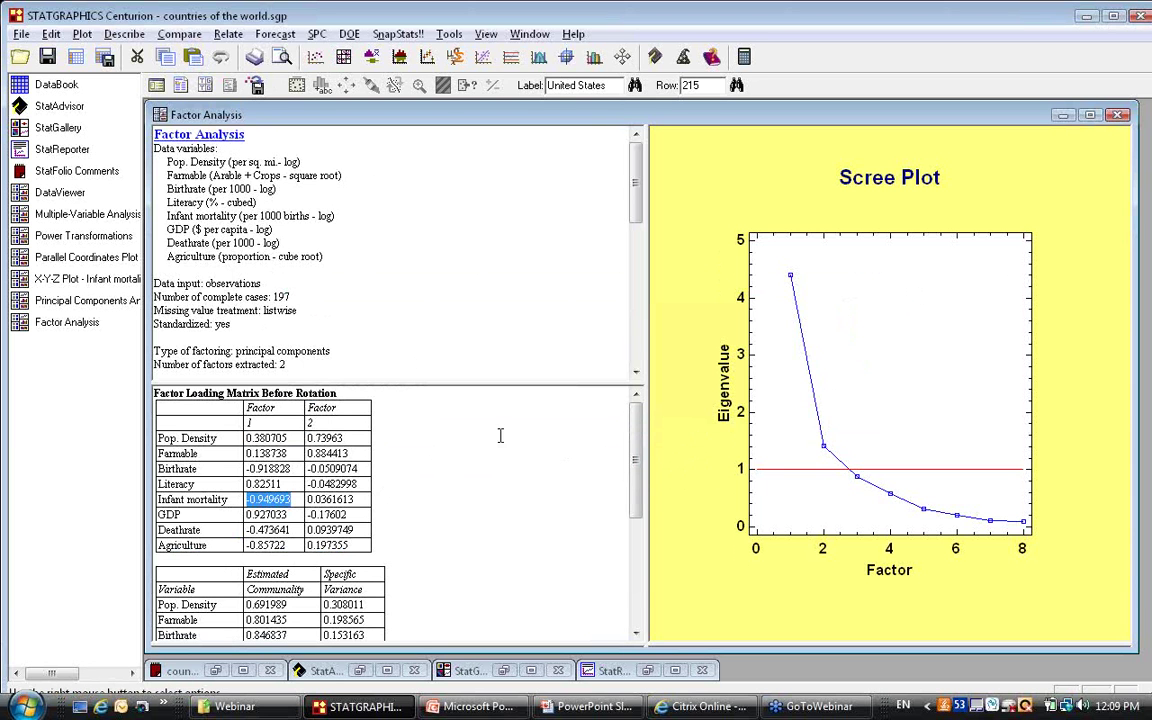
# Examine the estimated communalities and specific variances, focusing on the Pop. Density and Deathrate rows.
pyautogui.scroll(-3, 636, 428)
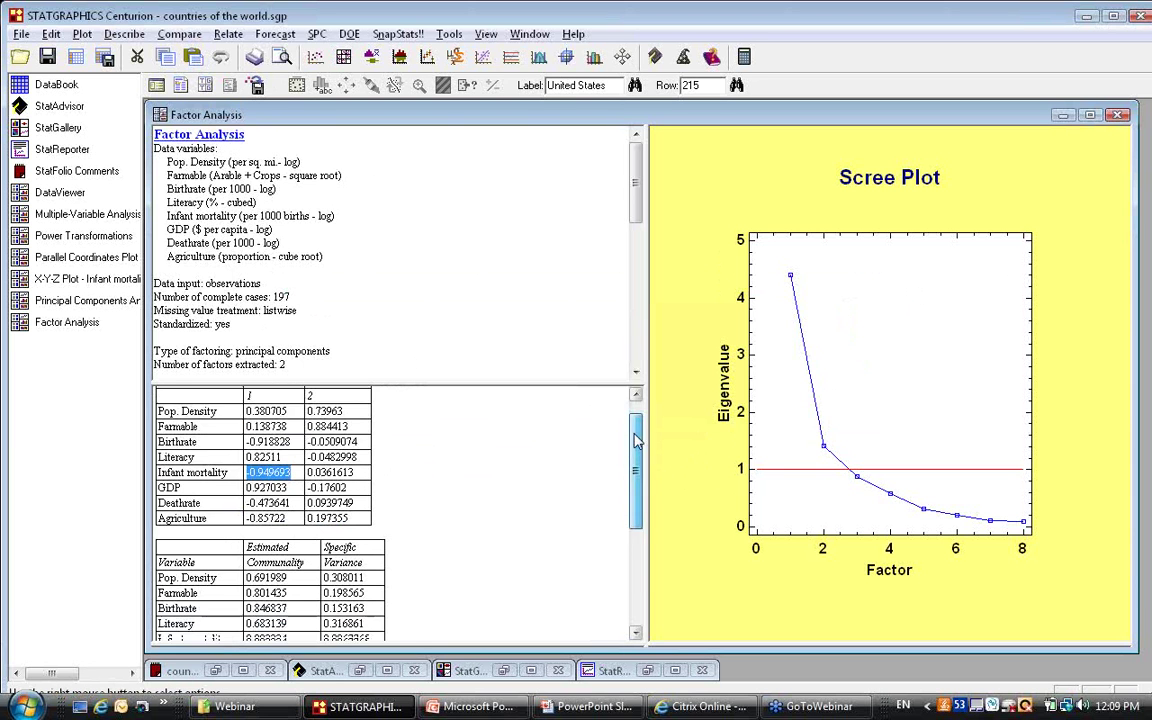
pyautogui.moveTo(201, 462); pyautogui.dragTo(217, 605)
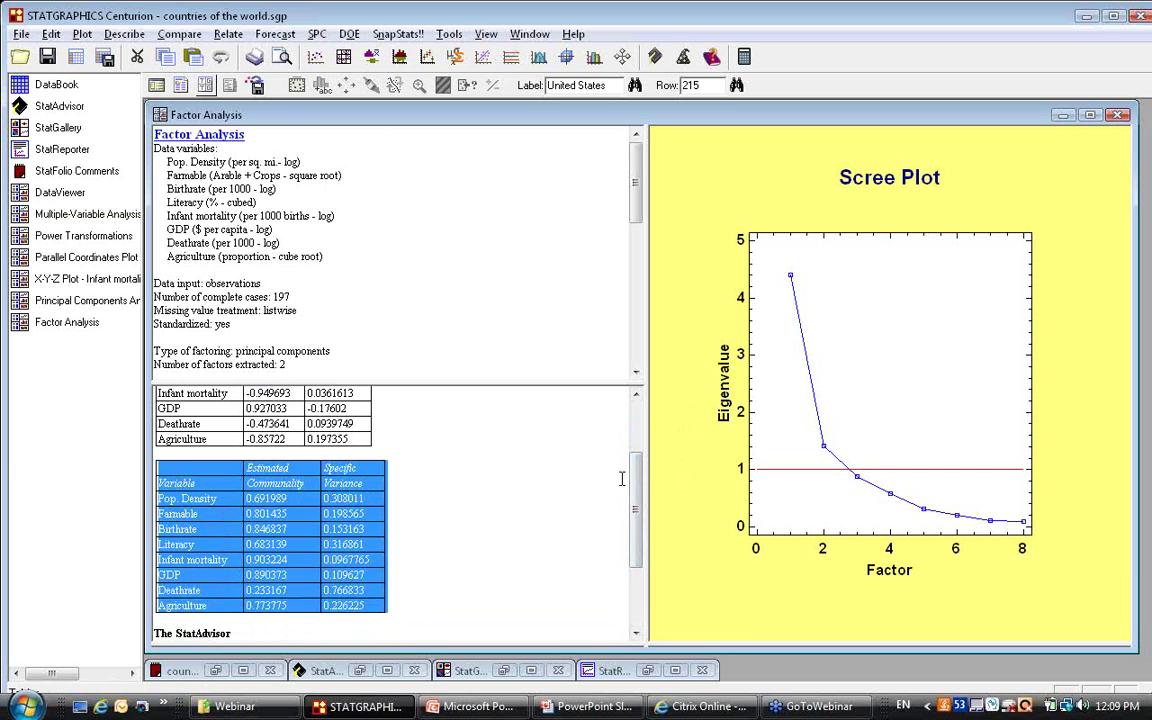
pyautogui.click(380, 500)
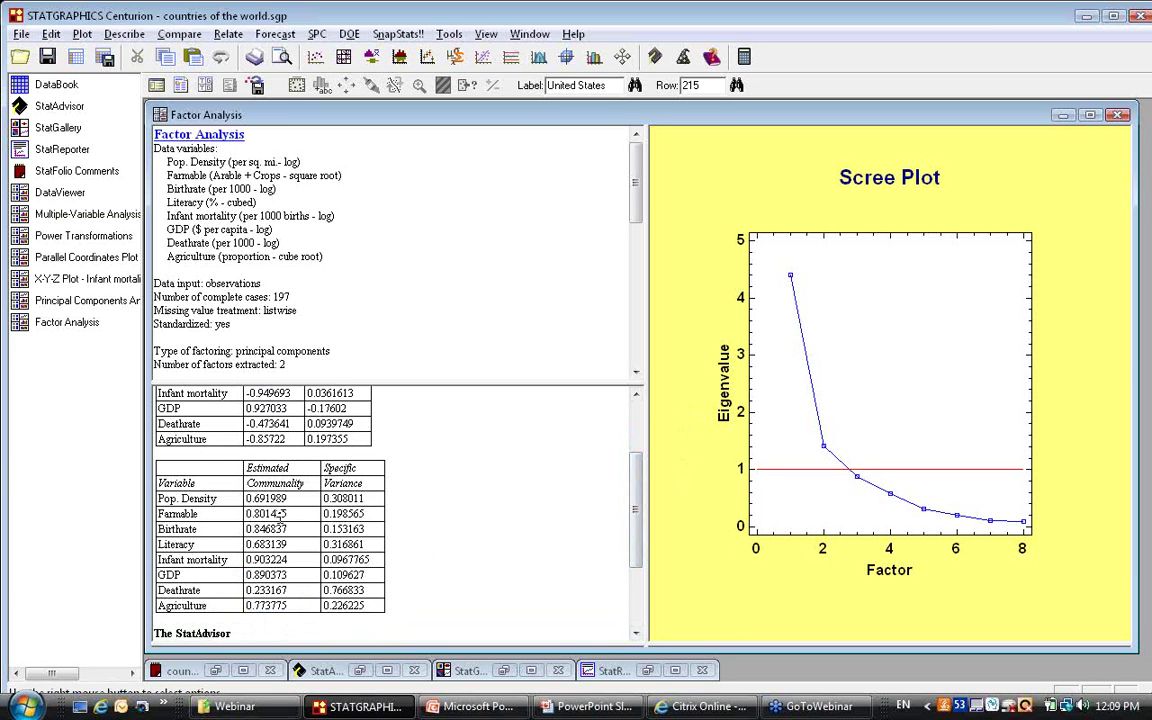
pyautogui.moveTo(246, 497); pyautogui.dragTo(323, 510)
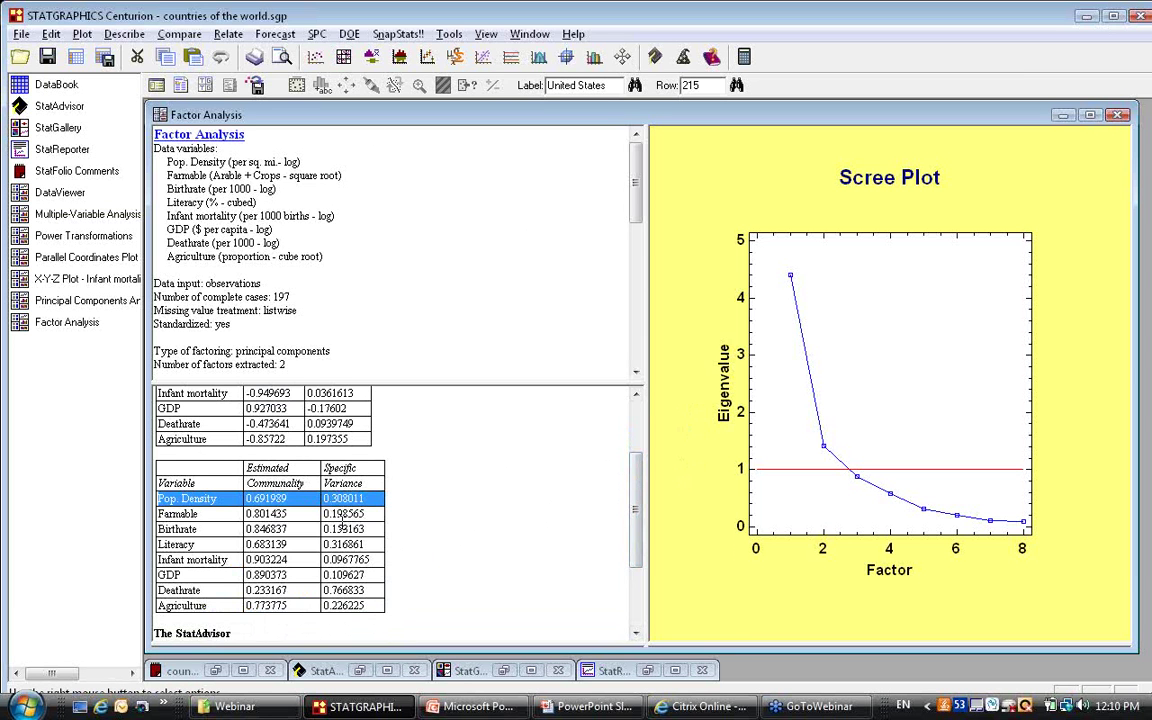
pyautogui.click(296, 490)
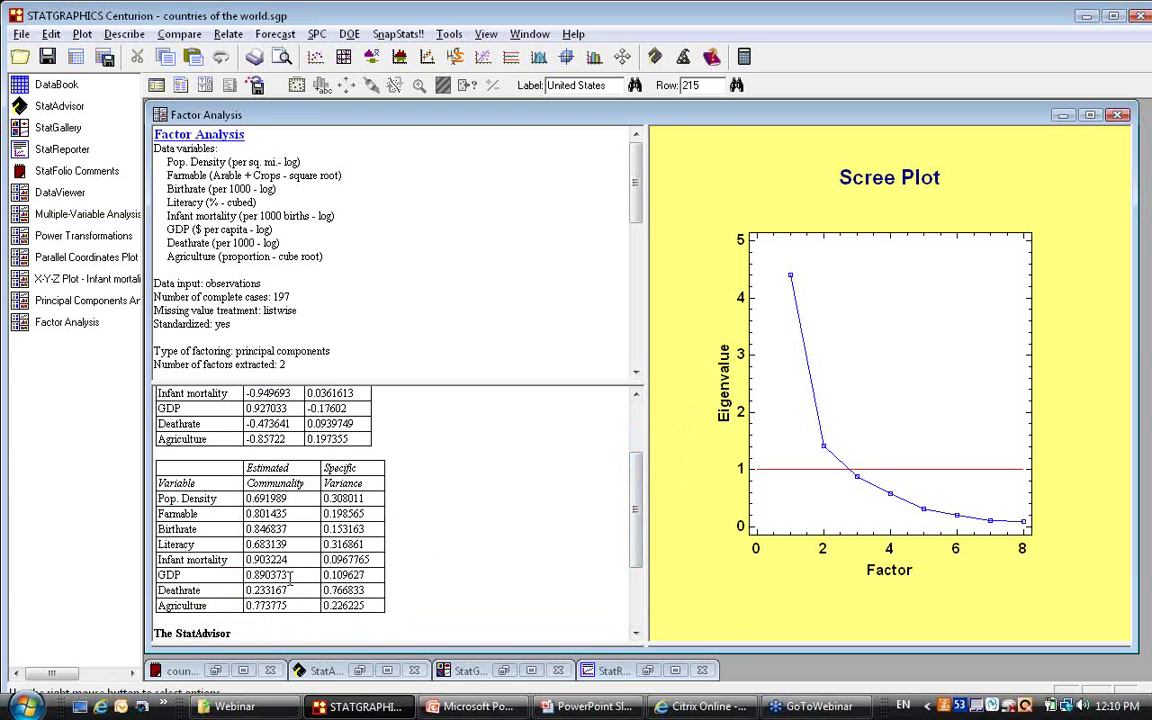
pyautogui.moveTo(287, 590); pyautogui.dragTo(251, 593)
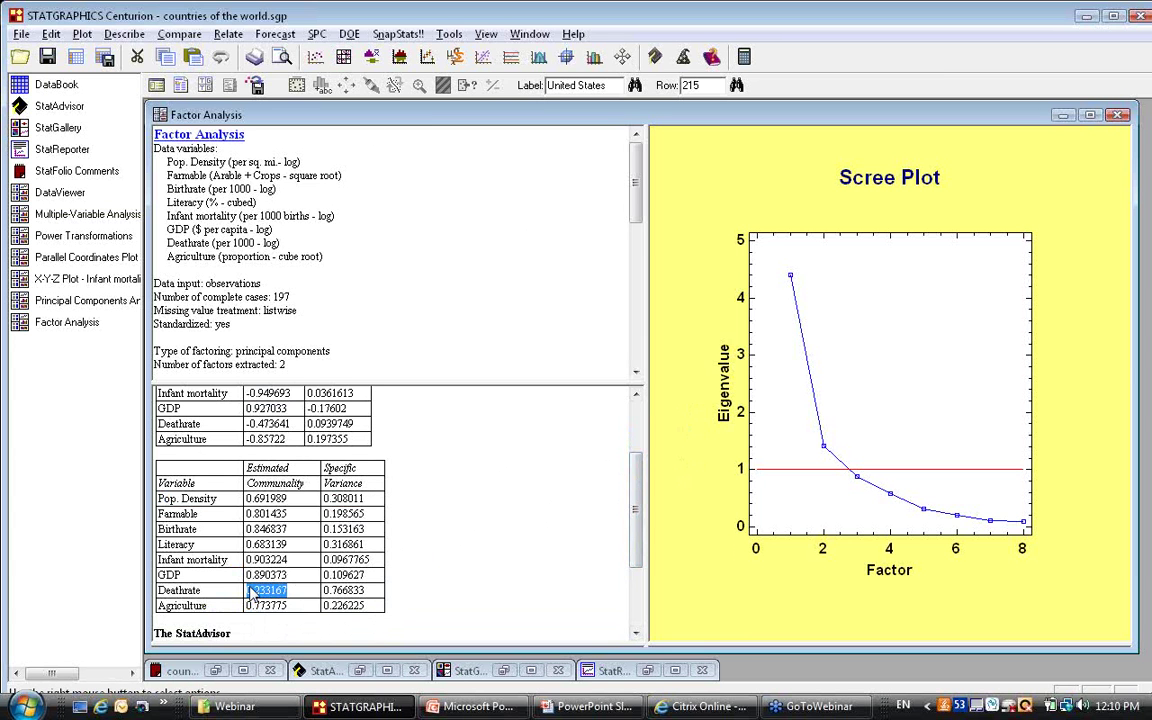
pyautogui.click(305, 590)
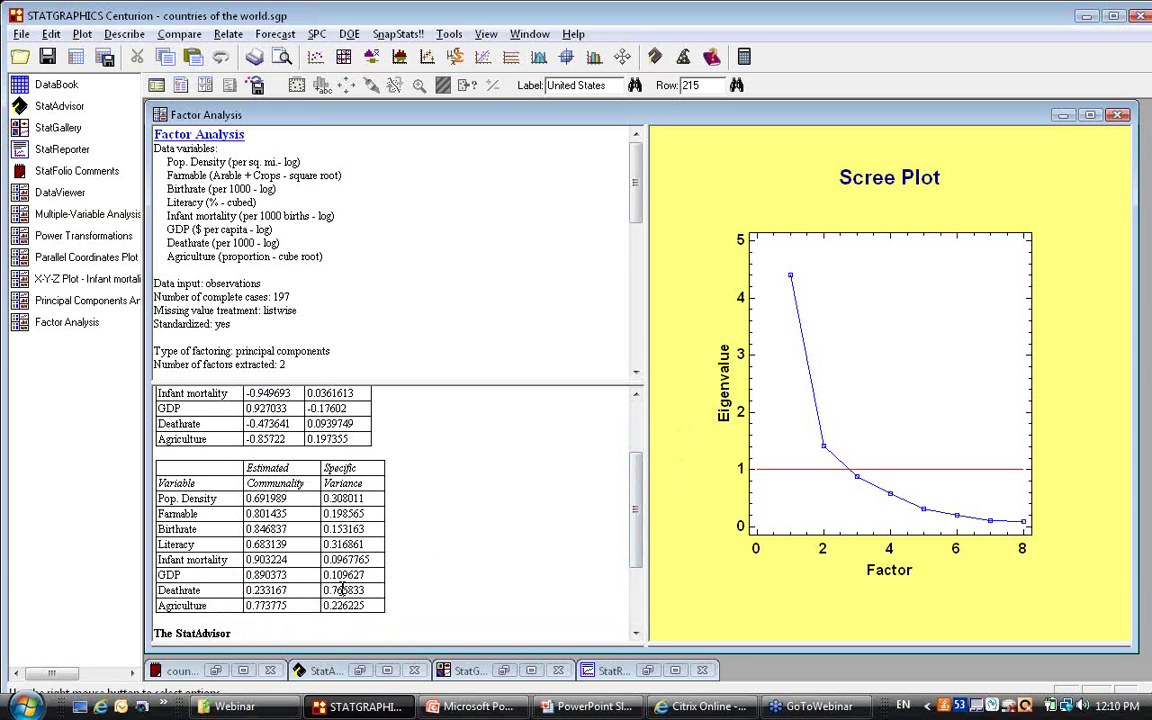
# Change the factor analysis extraction criterion to Number of Factors and extract 3 factors.
pyautogui.rightClick(462, 316)
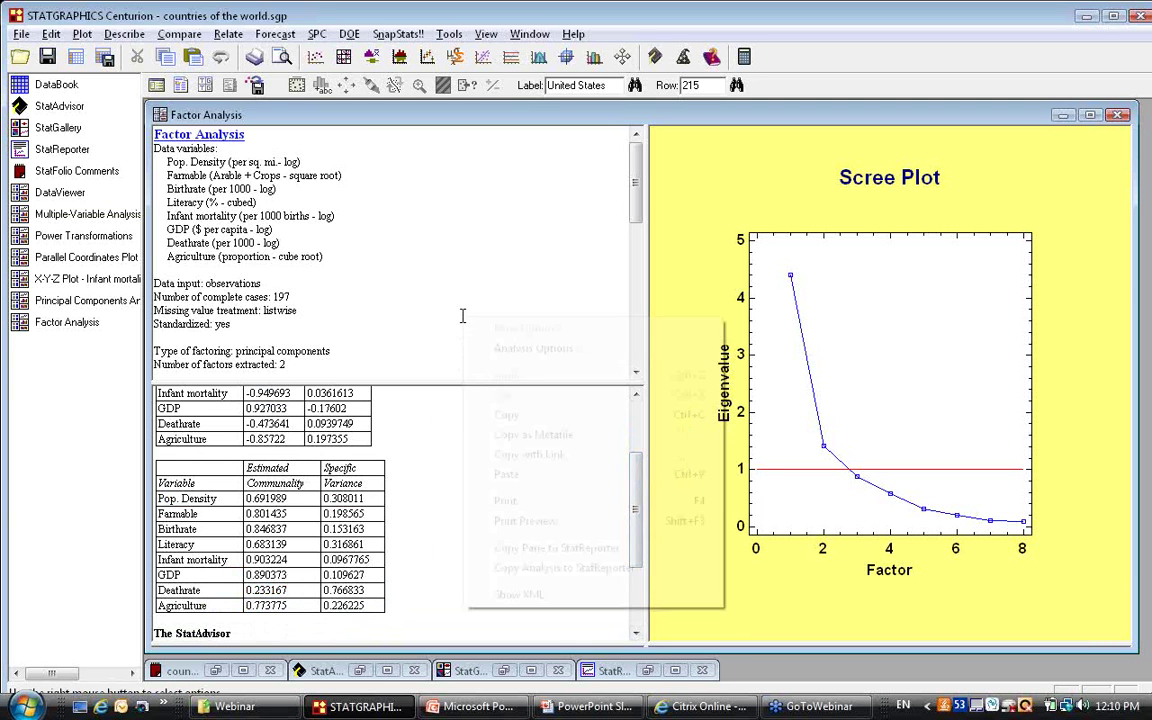
pyautogui.click(529, 347)
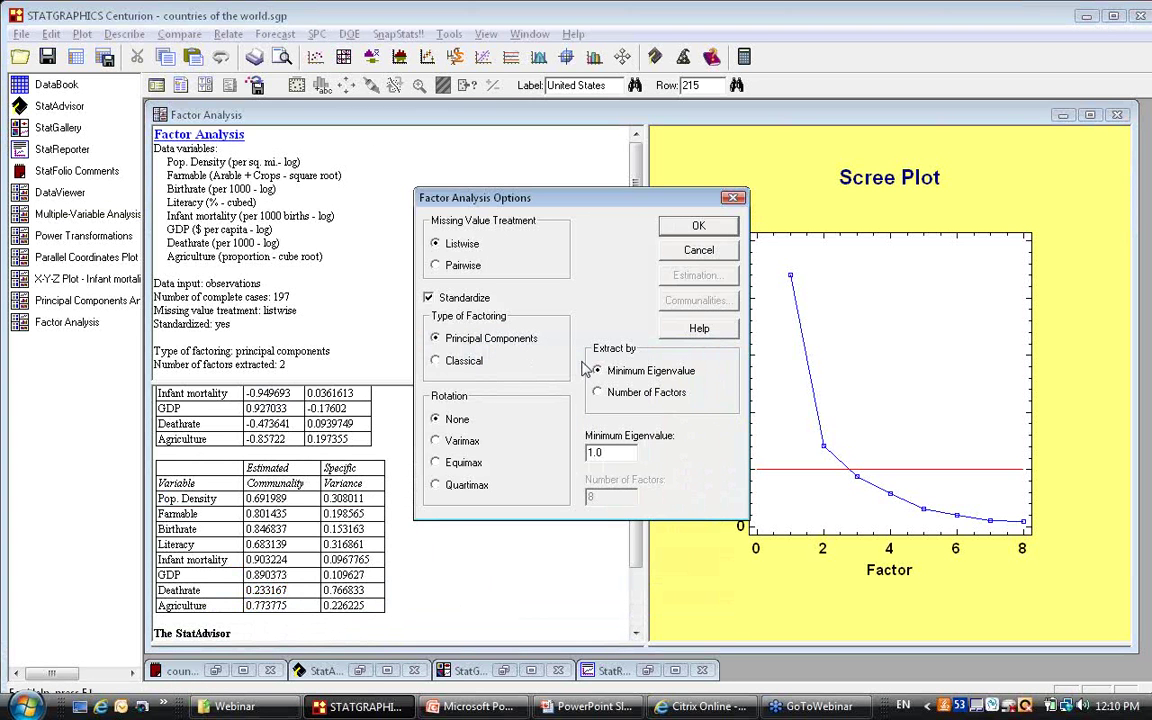
pyautogui.click(598, 393)
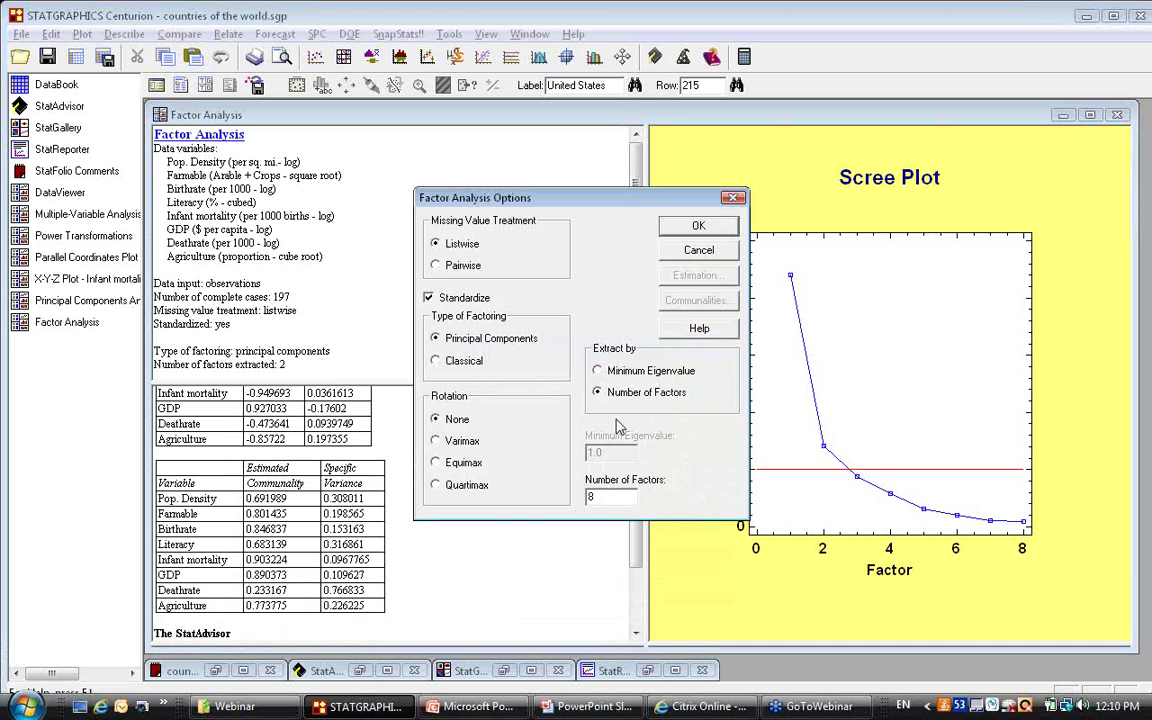
pyautogui.moveTo(598, 497); pyautogui.dragTo(579, 493)
pyautogui.write('3')
pyautogui.click(698, 225)
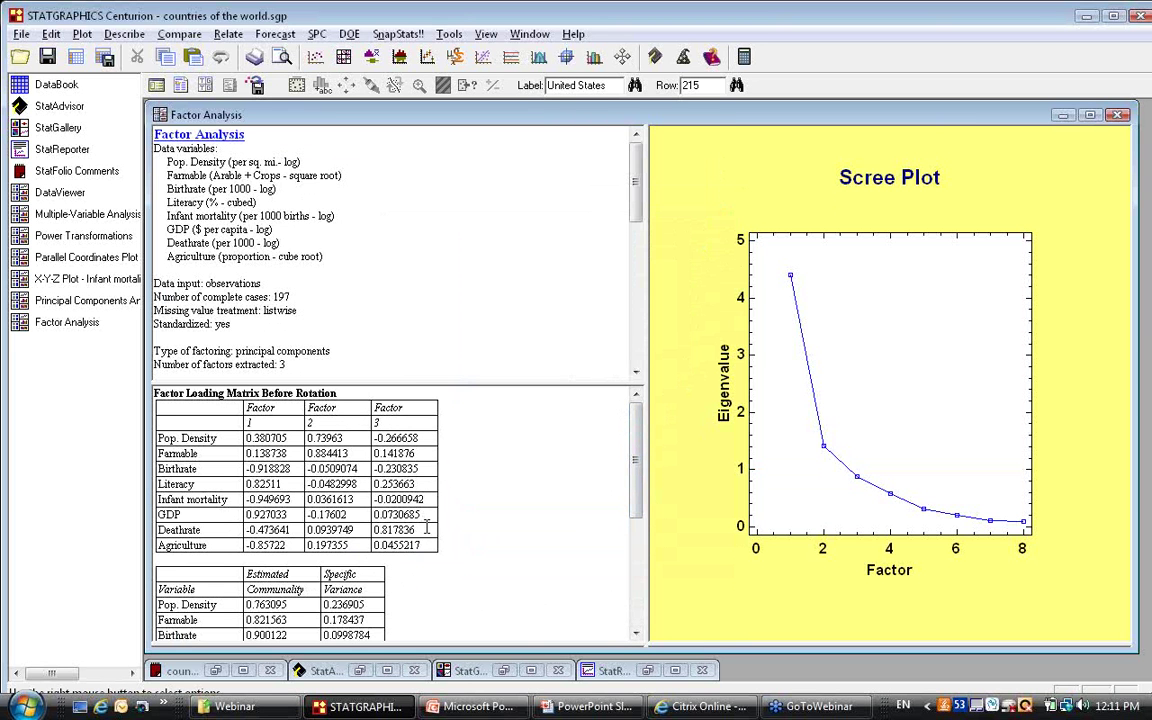
# Check Deathrate's loading on the third factor and its estimated communality in the updated extraction statistics.
pyautogui.moveTo(415, 530); pyautogui.dragTo(376, 534)
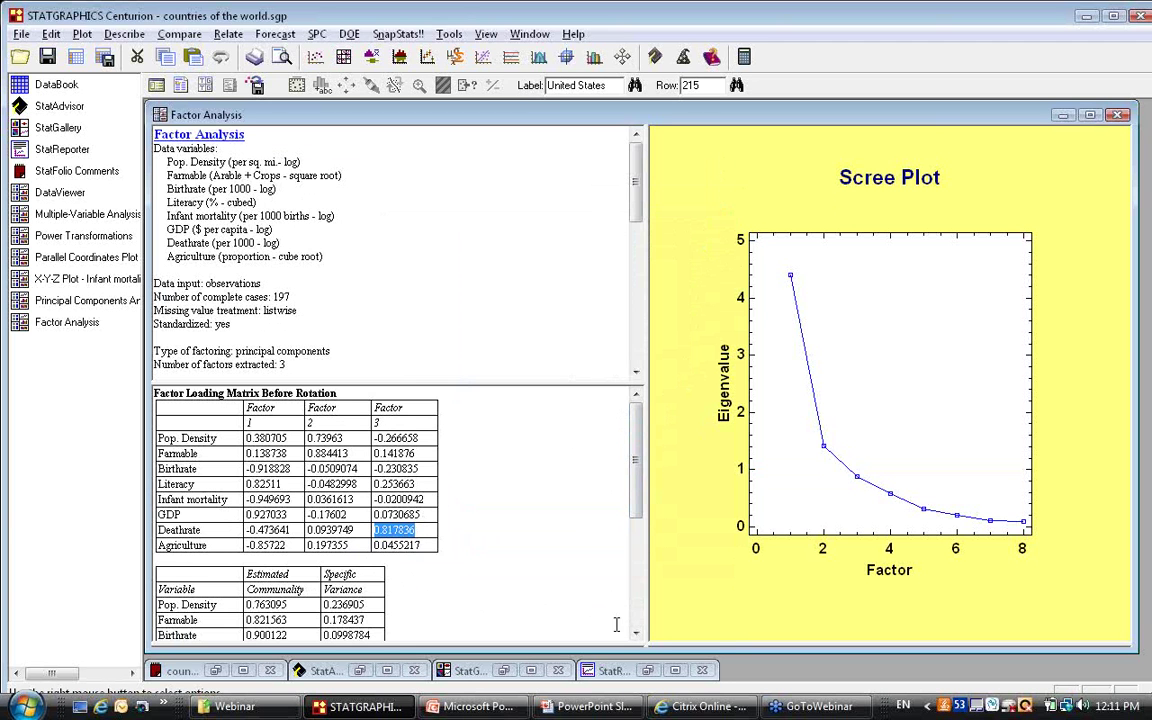
pyautogui.scroll(-1, 638, 510)
pyautogui.moveTo(638, 510); pyautogui.dragTo(632, 552)
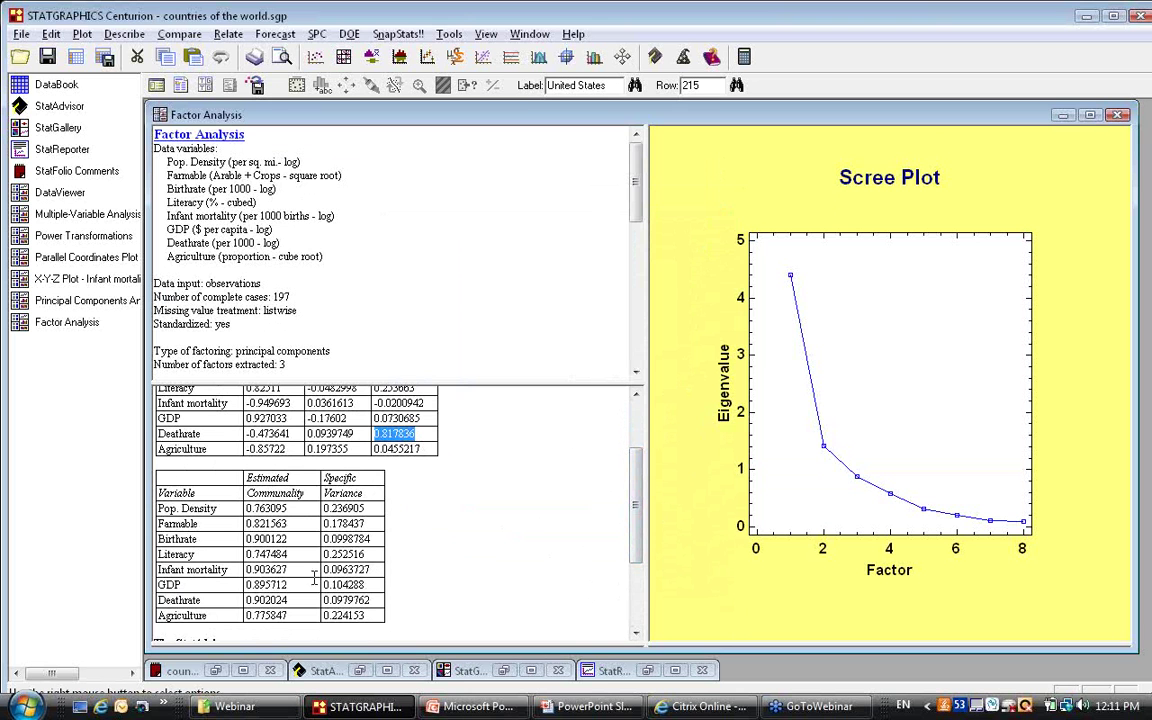
pyautogui.moveTo(294, 585); pyautogui.dragTo(246, 585)
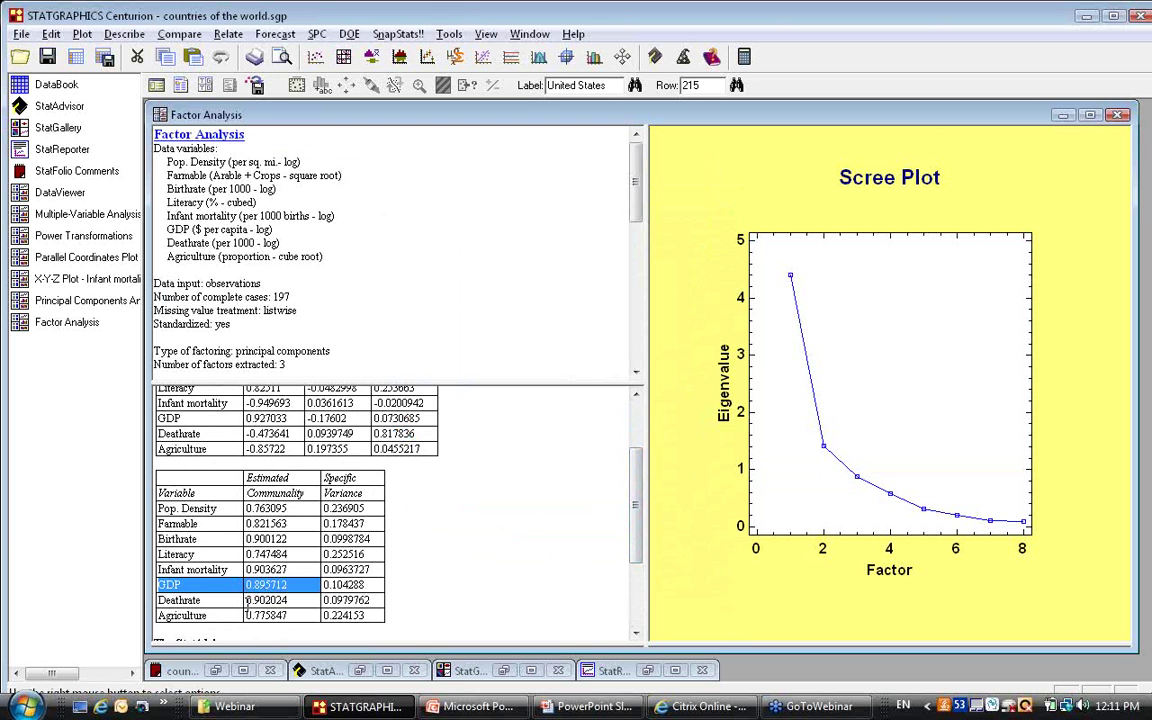
pyautogui.moveTo(247, 600)
pyautogui.mouseDown()
pyautogui.moveTo(276, 590)
pyautogui.moveTo(262, 601)
pyautogui.mouseUp()
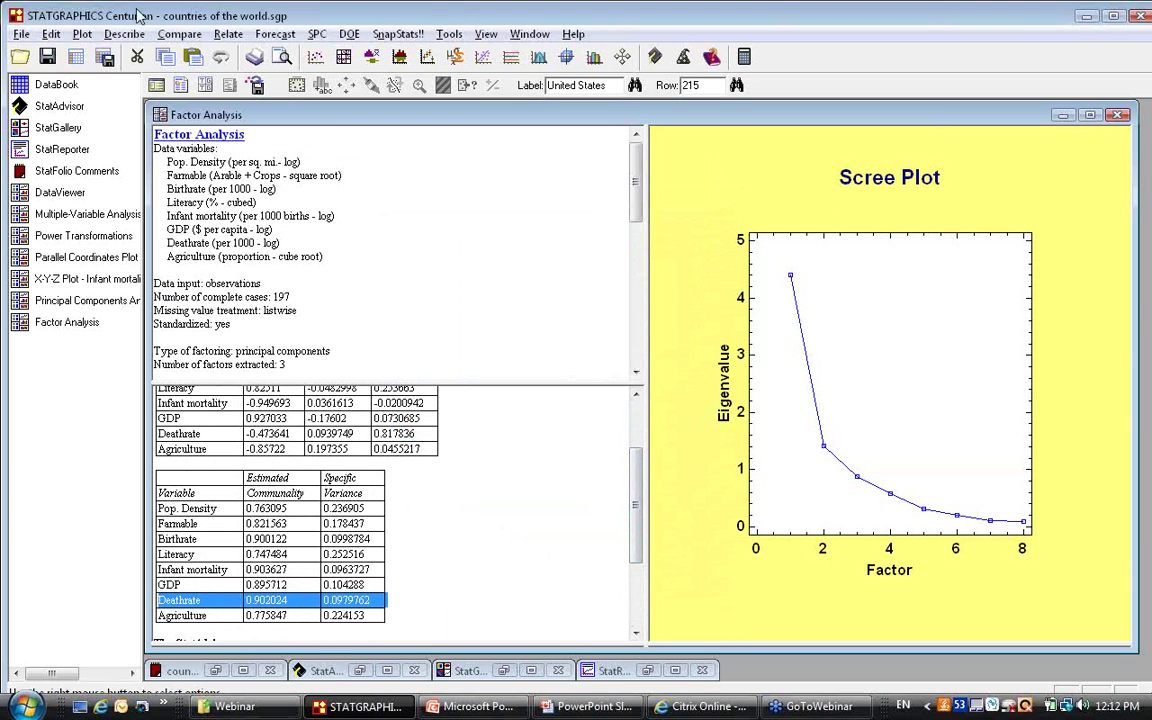
# Add the 2D Factor Plot to the factor analysis output.
pyautogui.click(205, 86)
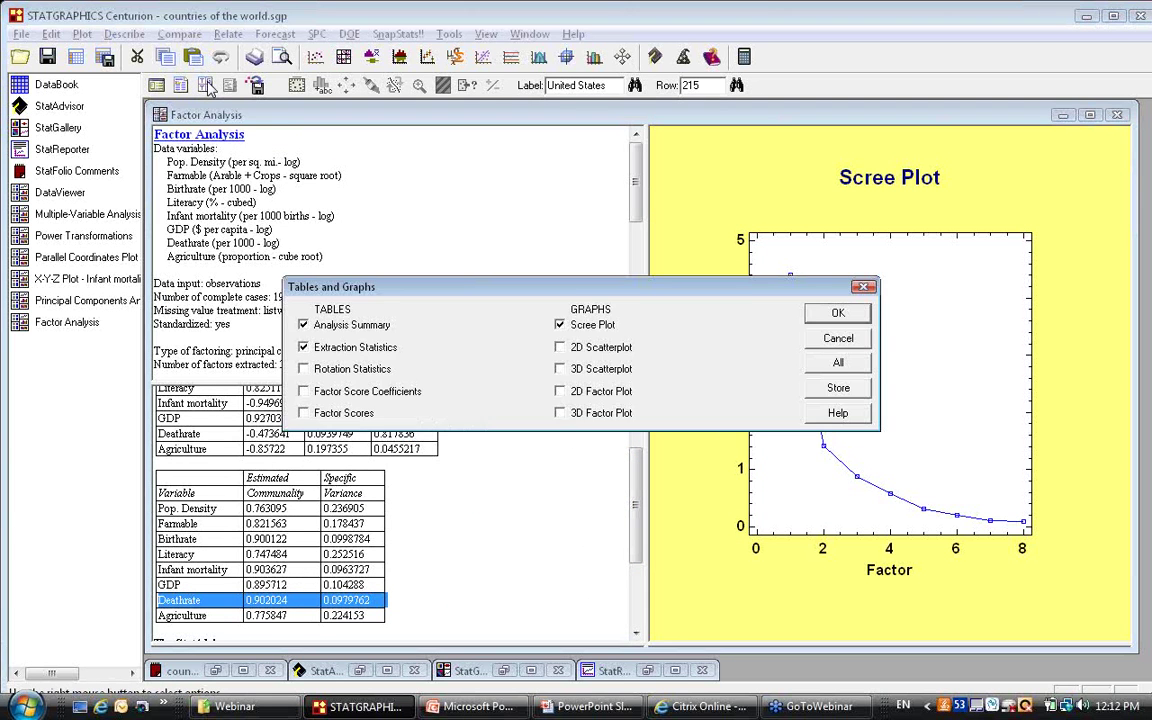
pyautogui.click(583, 393)
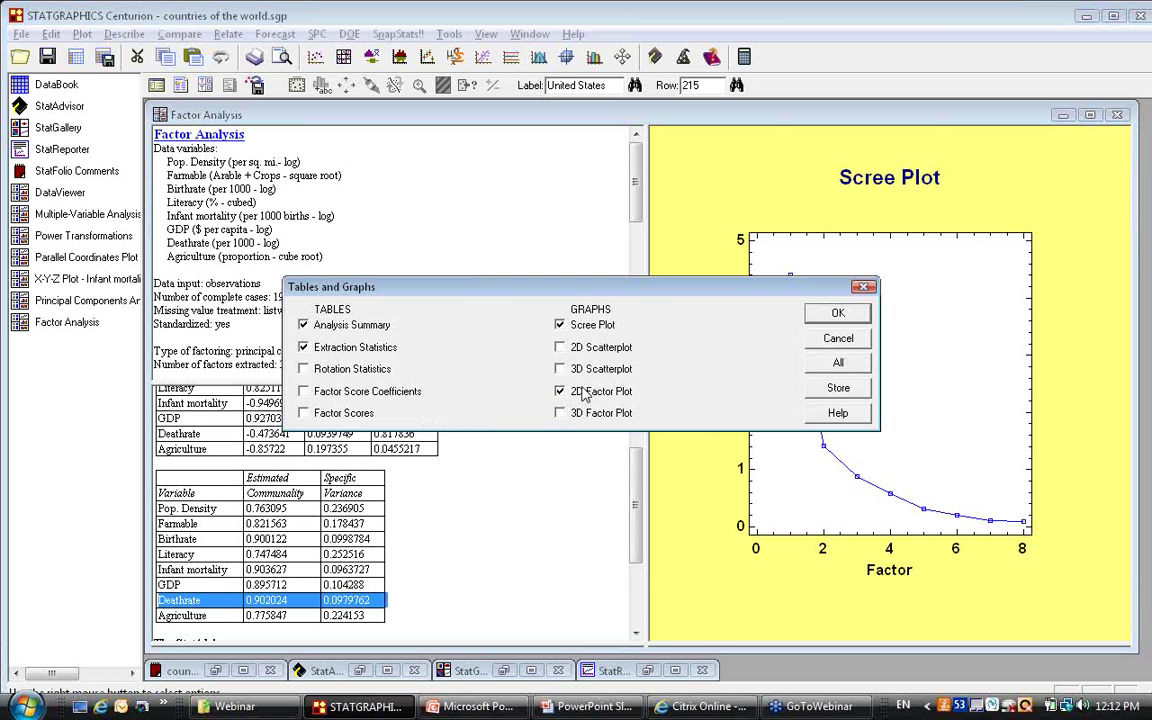
pyautogui.click(843, 318)
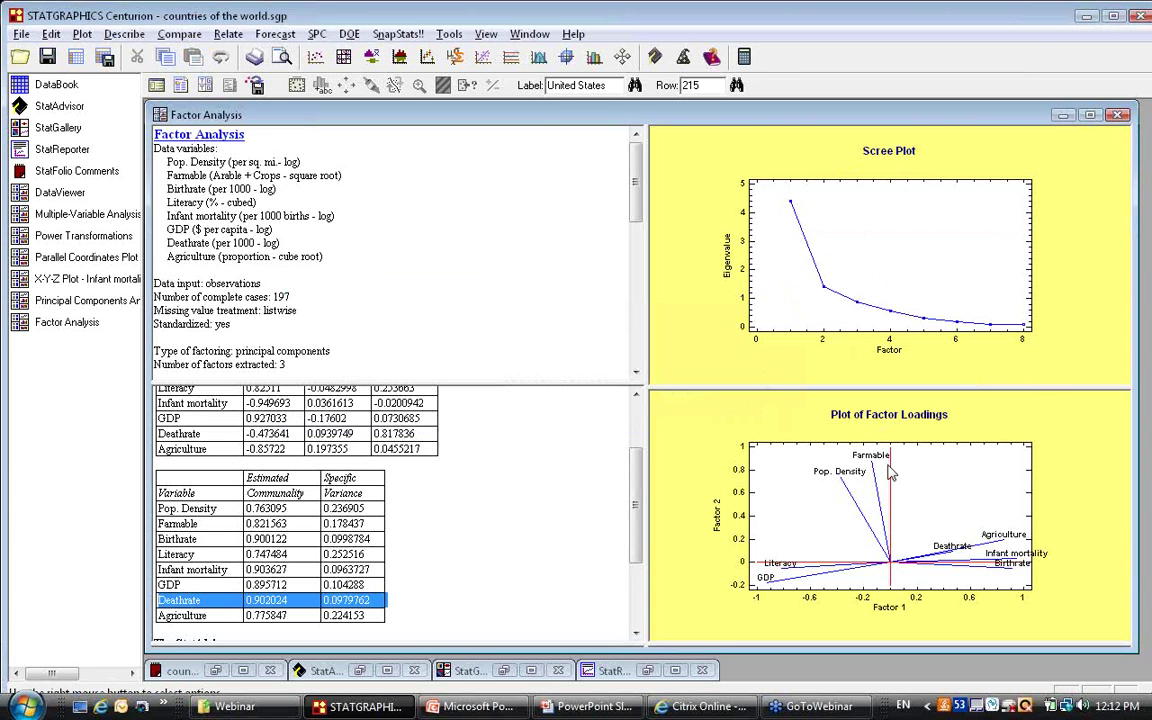
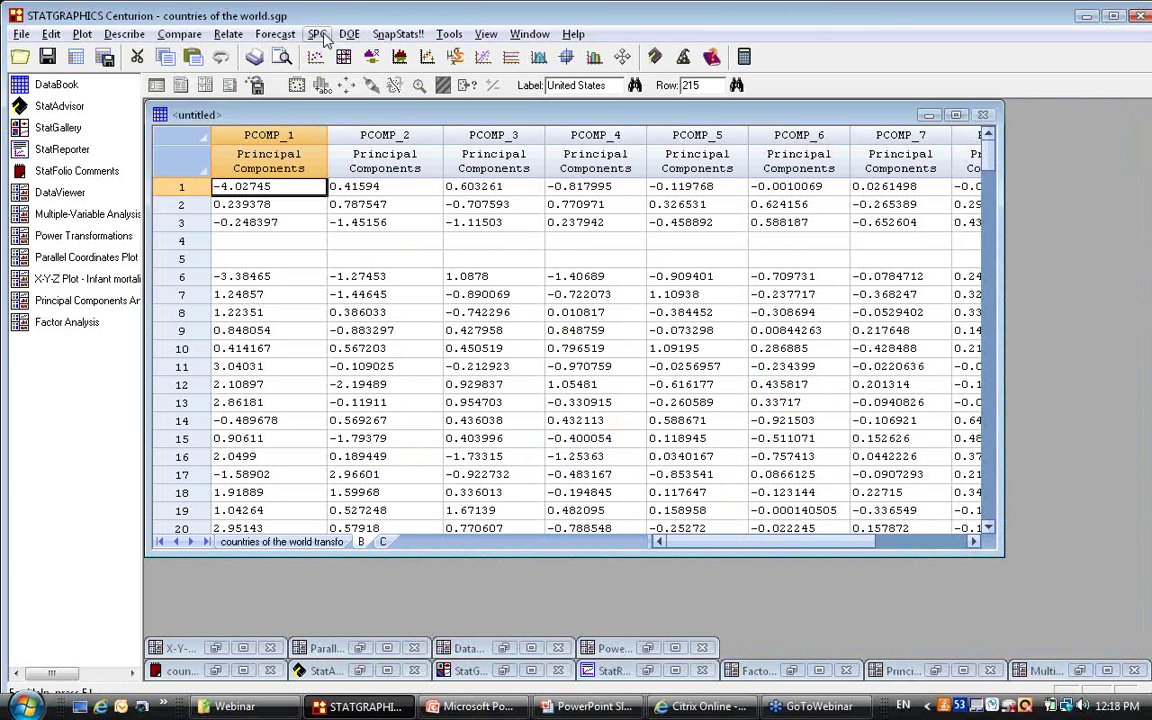
# Copy the full list of data variables from the Multiple-Variable Analysis and leave that analysis unchanged and minimized.
pyautogui.click(105, 216)
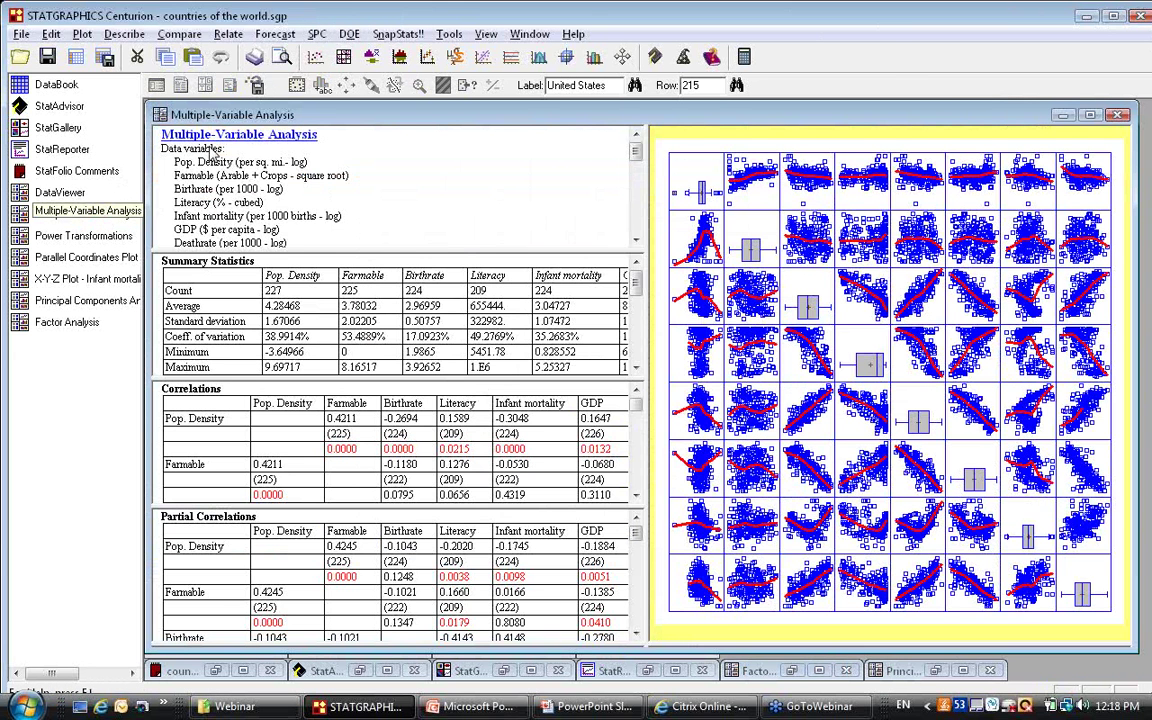
pyautogui.click(156, 85)
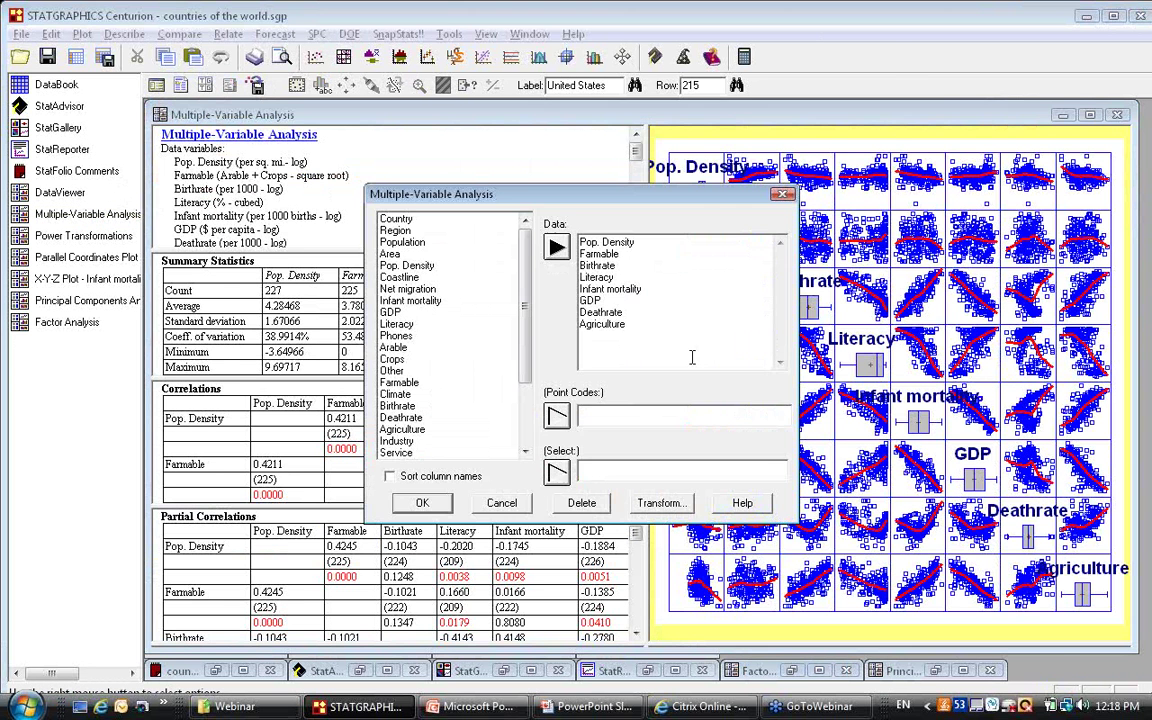
pyautogui.hotkey('ctrl', 'a')
pyautogui.hotkey('ctrl', 'c')
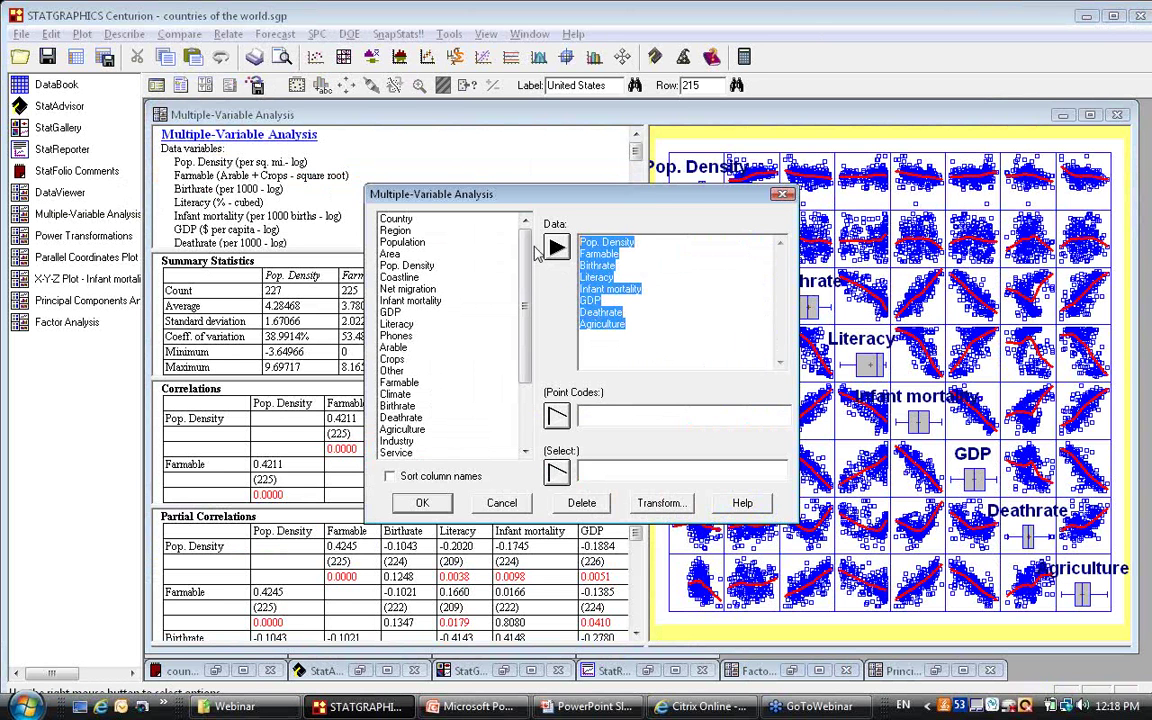
pyautogui.click(501, 502)
pyautogui.click(1062, 116)
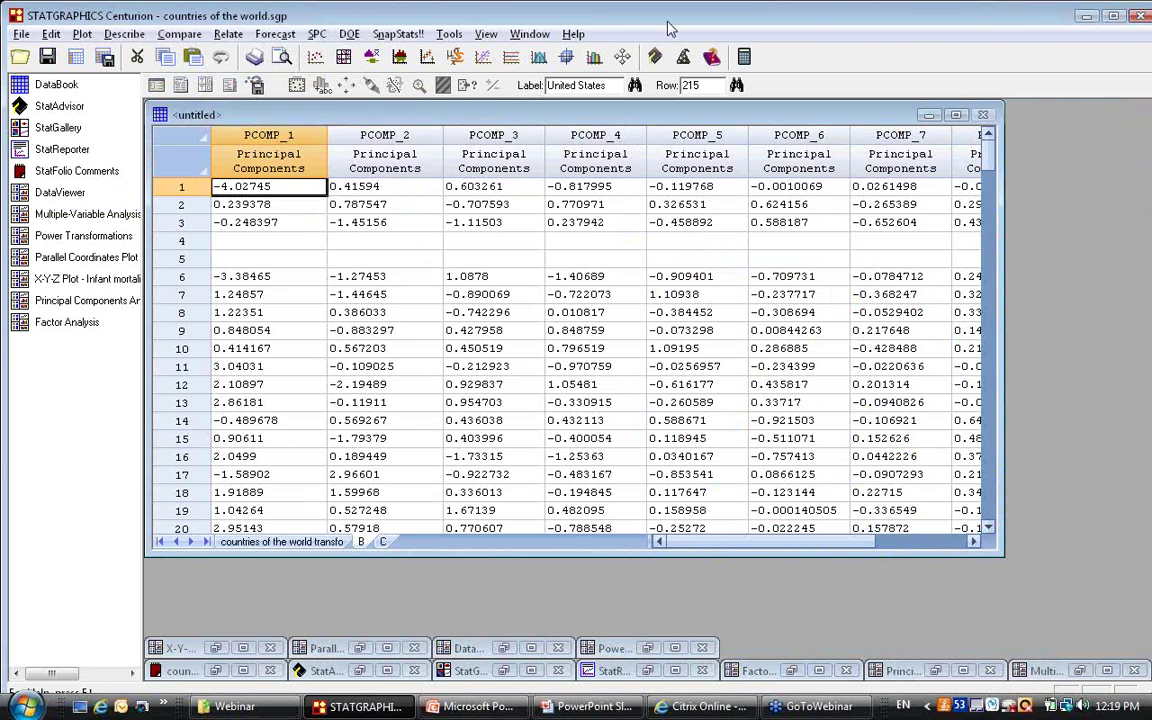
# Create a Multivariate T-Squared Control Chart from the copied variables, with alpha 0.27% and the Analysis Summary and T-Squared Chart outputs.
pyautogui.click(316, 35)
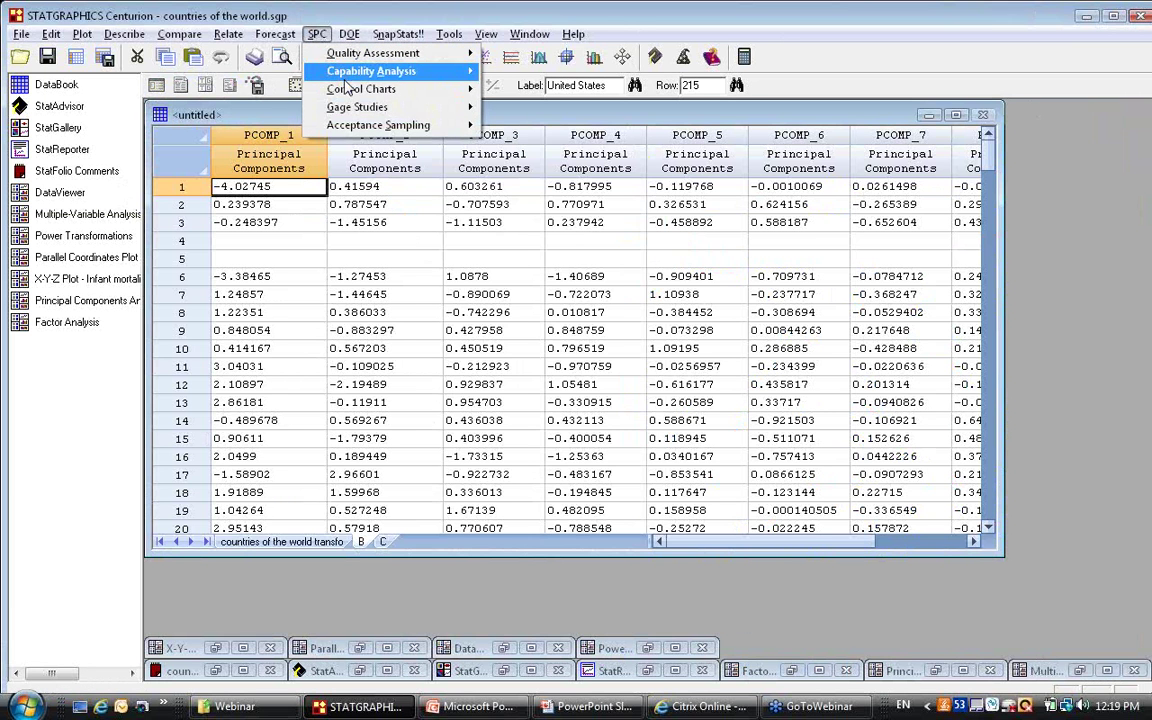
pyautogui.moveTo(347, 92)
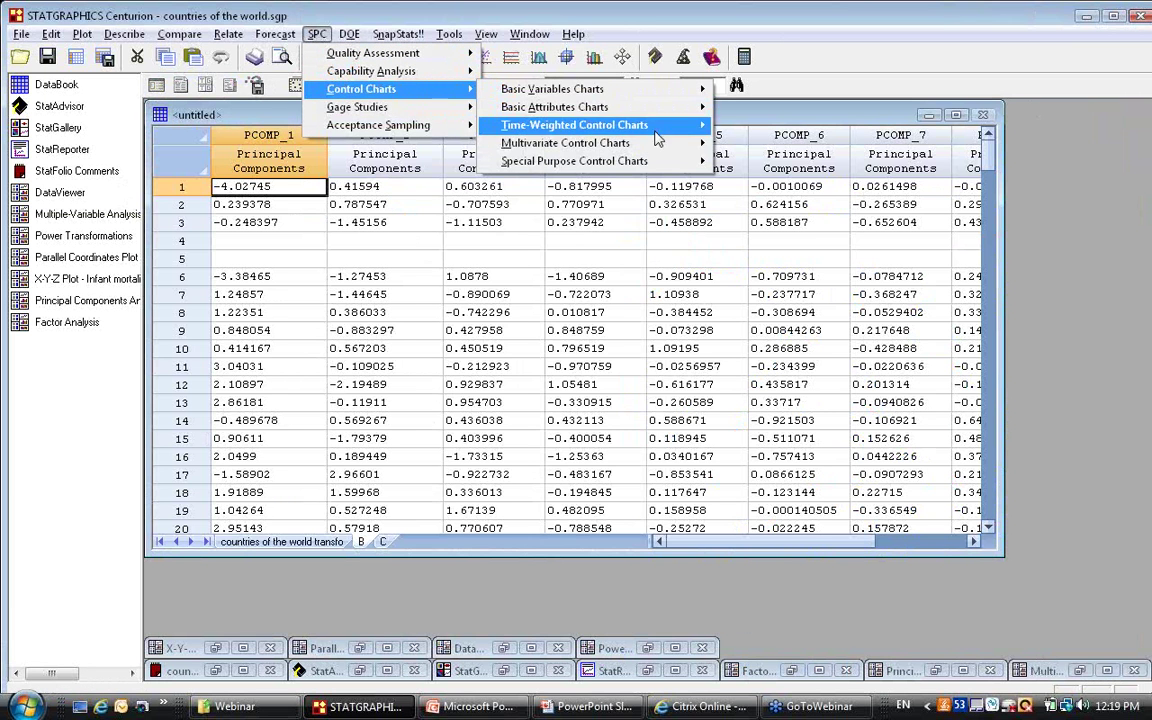
pyautogui.moveTo(652, 143)
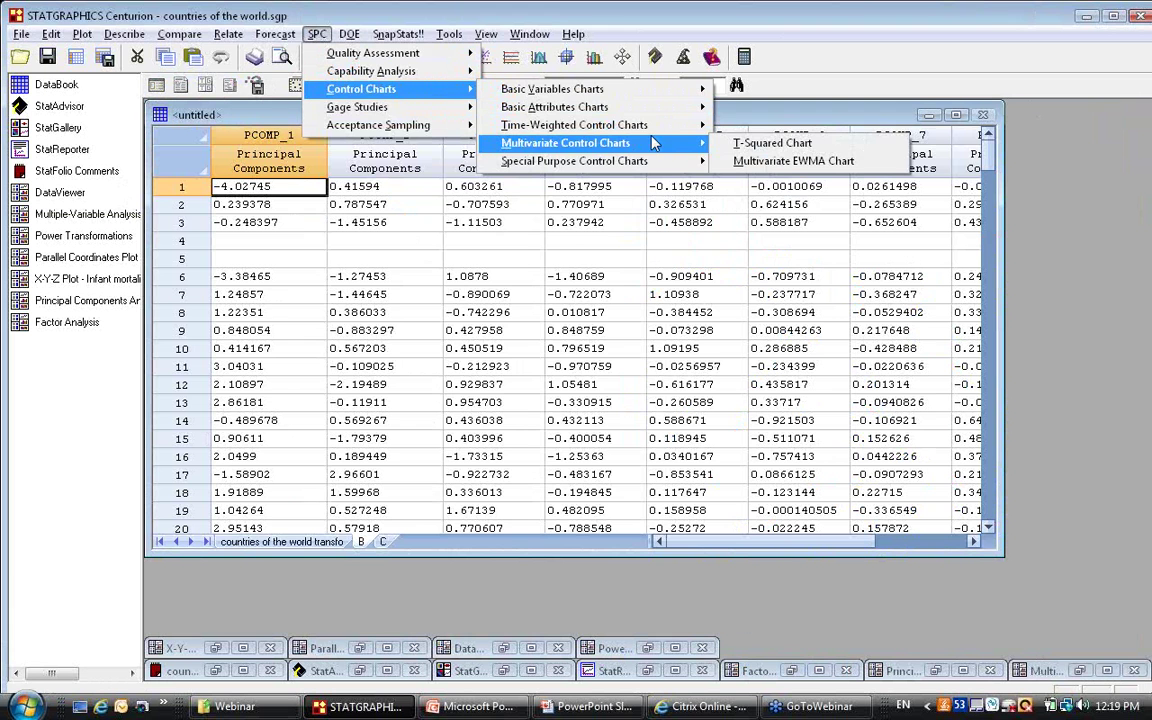
pyautogui.click(741, 146)
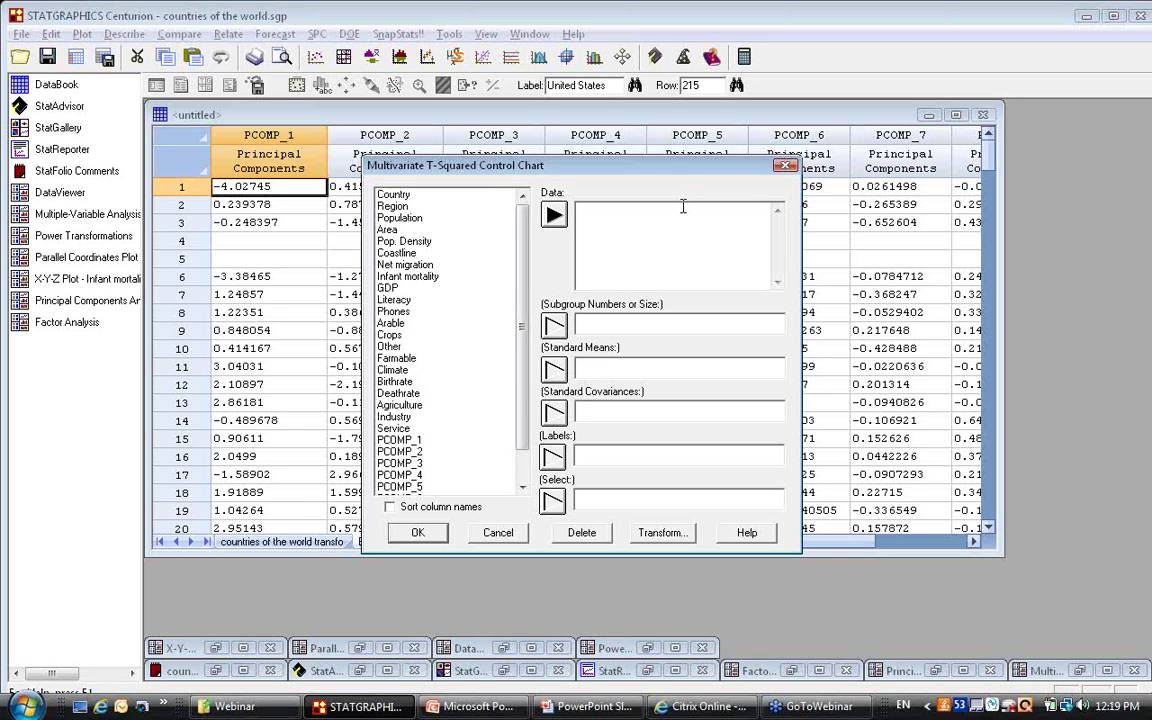
pyautogui.hotkey('ctrl', 'v')
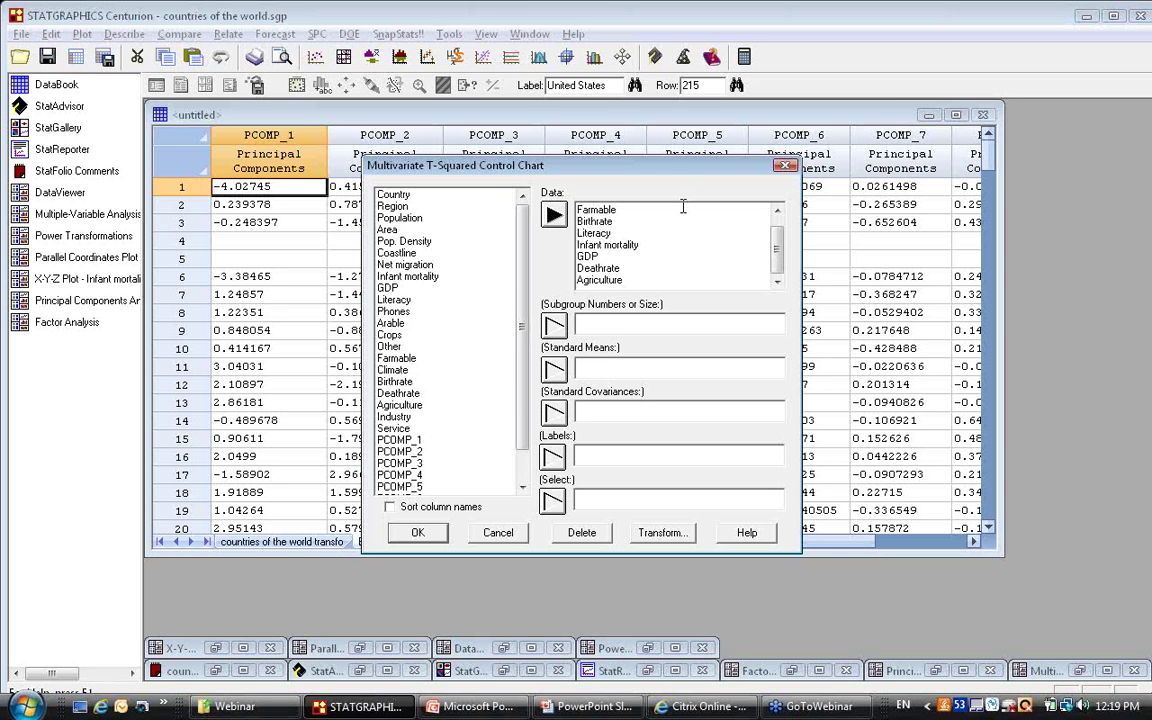
pyautogui.click(400, 533)
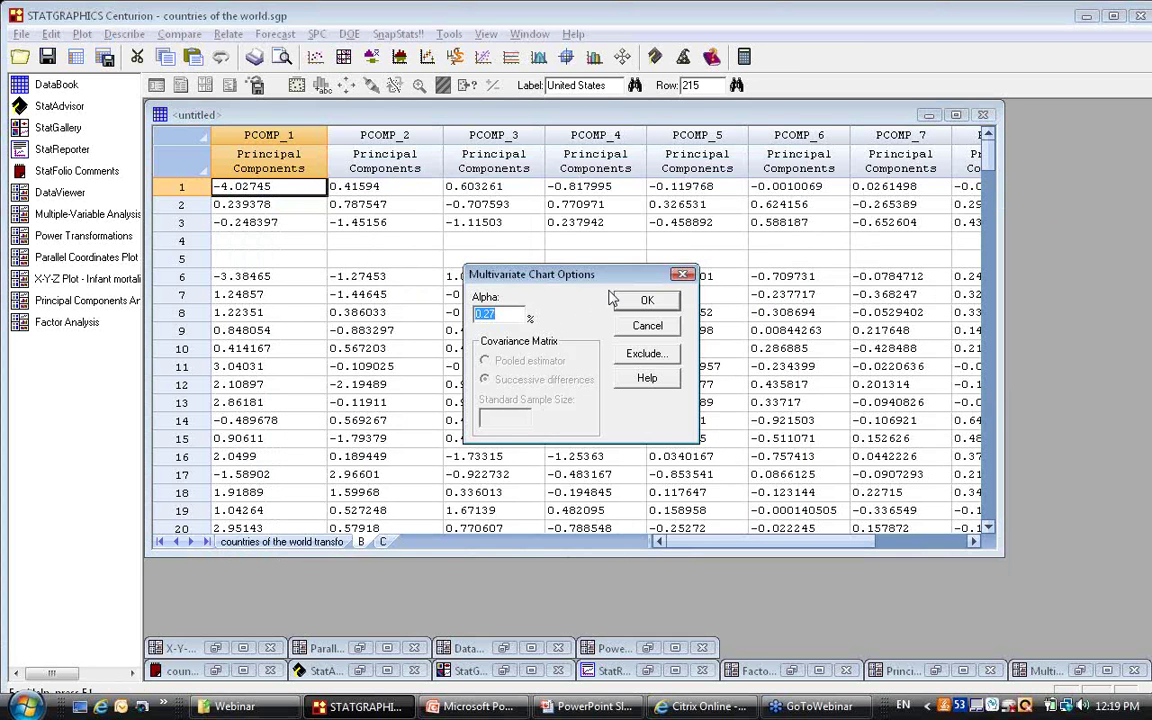
pyautogui.click(645, 300)
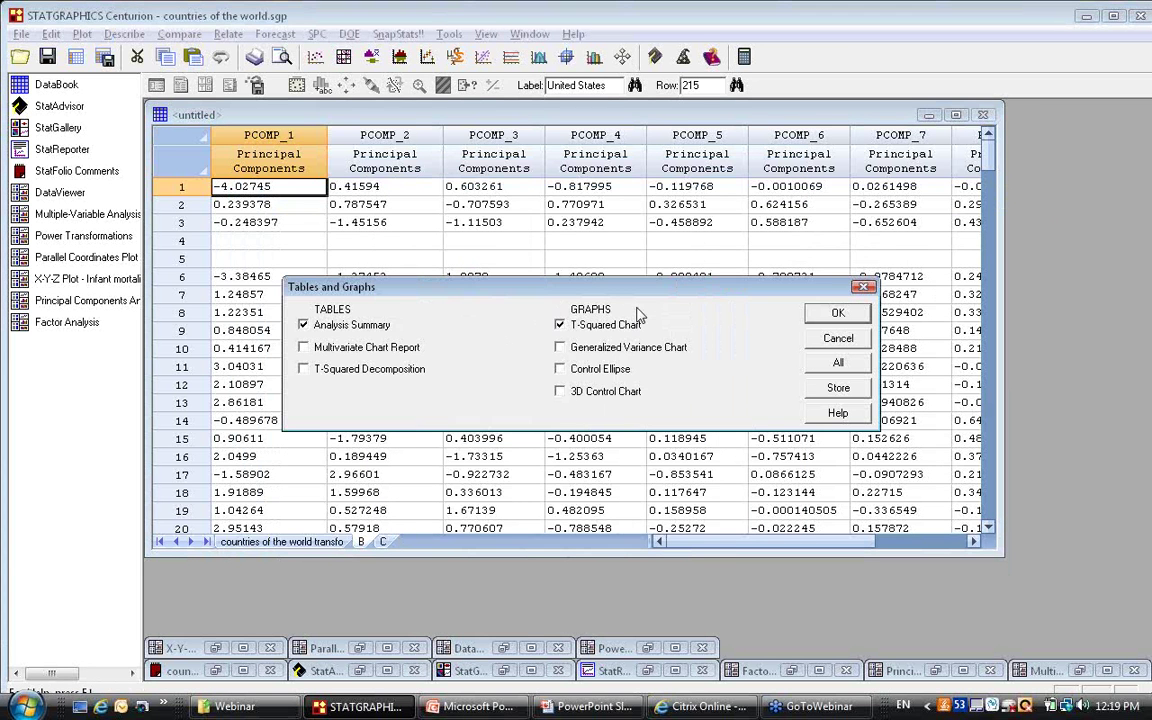
pyautogui.click(830, 314)
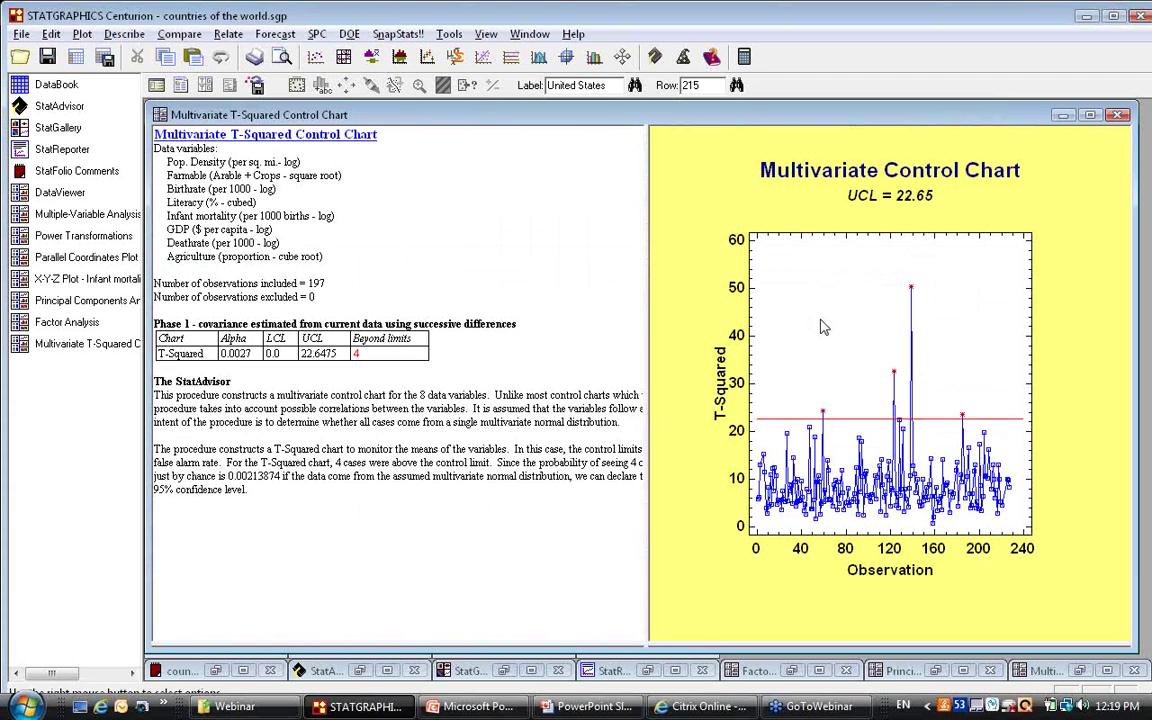
# Enlarge the T-Squared chart and label each point above the upper control limit by Country.
pyautogui.doubleClick(820, 326)
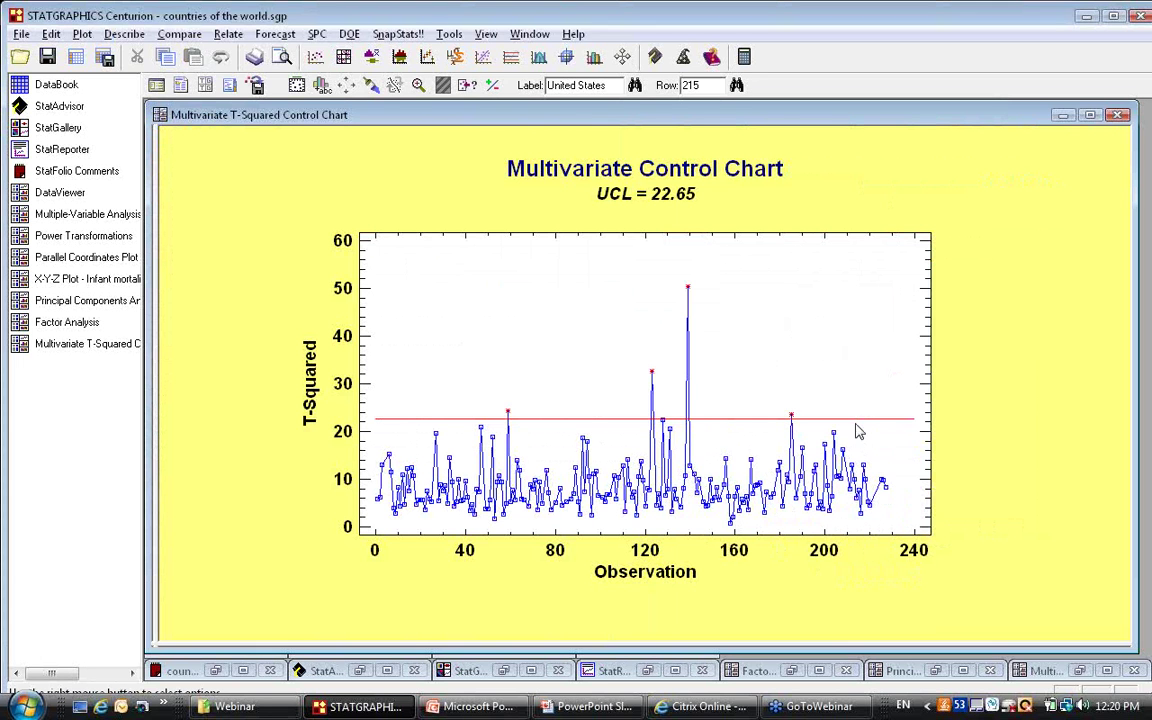
pyautogui.click(466, 86)
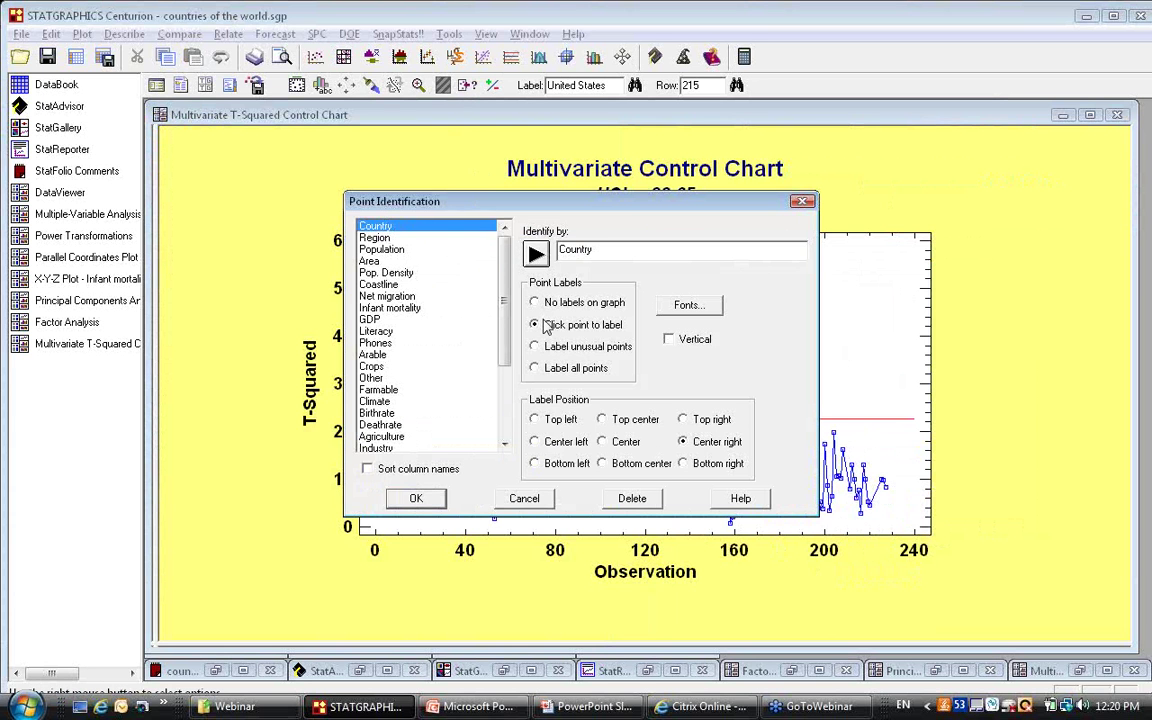
pyautogui.click(436, 504)
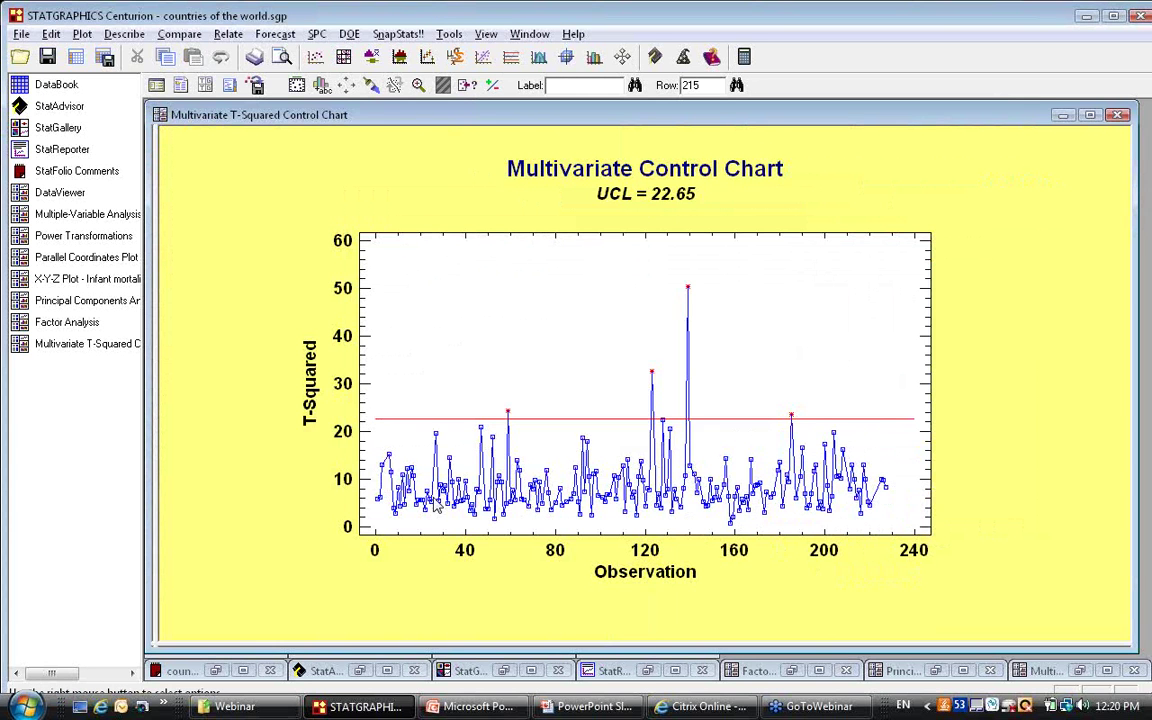
pyautogui.click(688, 291)
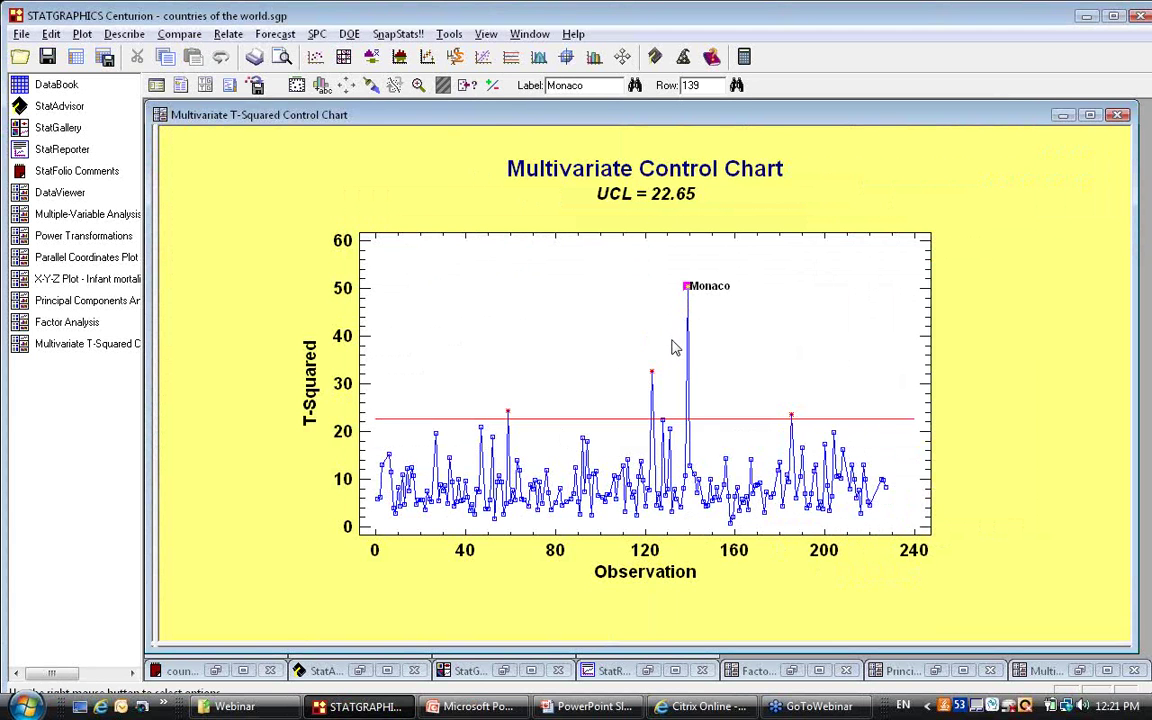
pyautogui.click(653, 374)
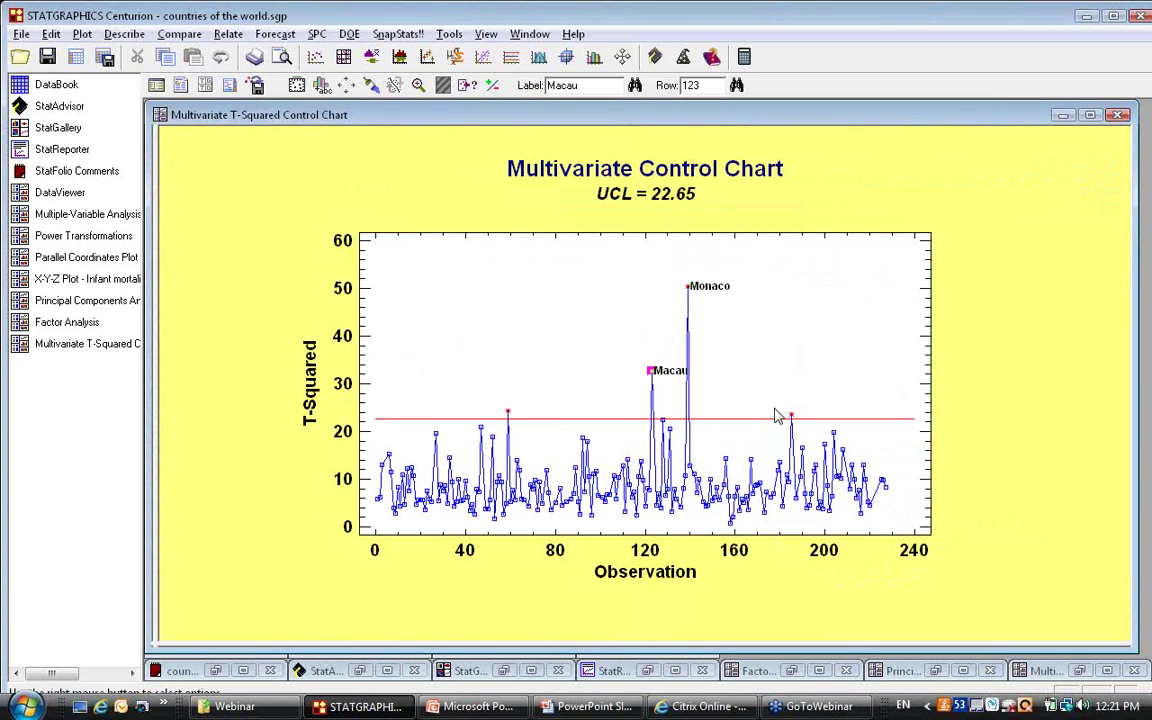
pyautogui.moveTo(792, 418)
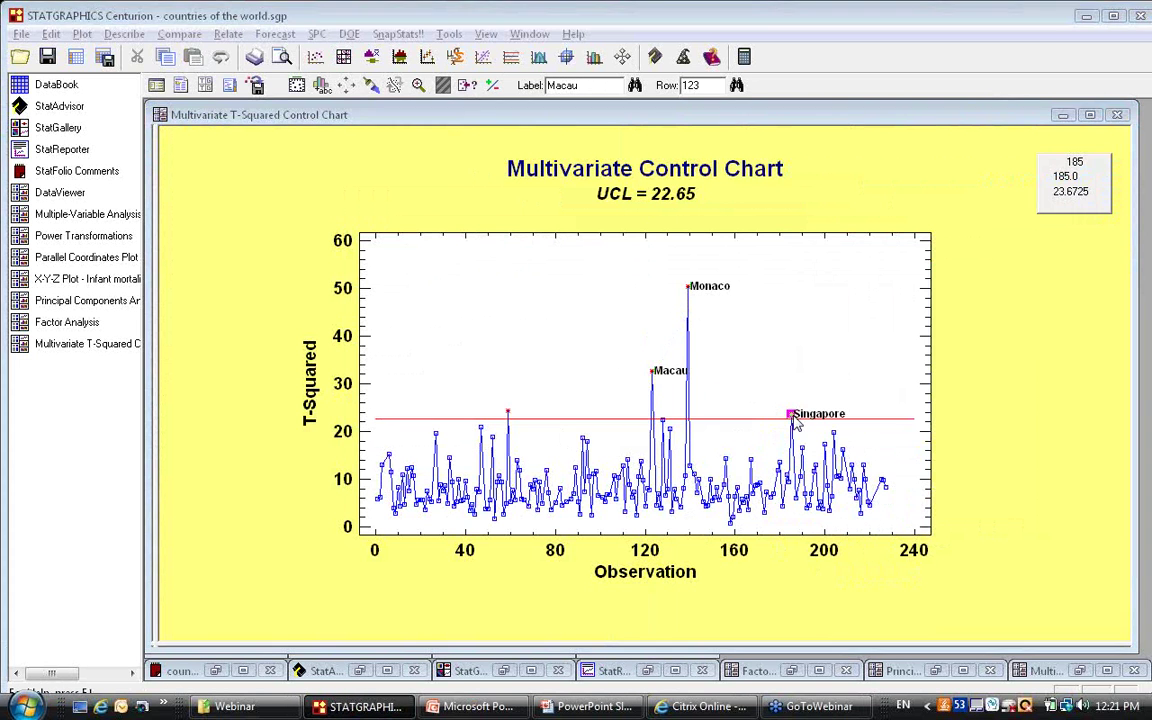
pyautogui.click(792, 416)
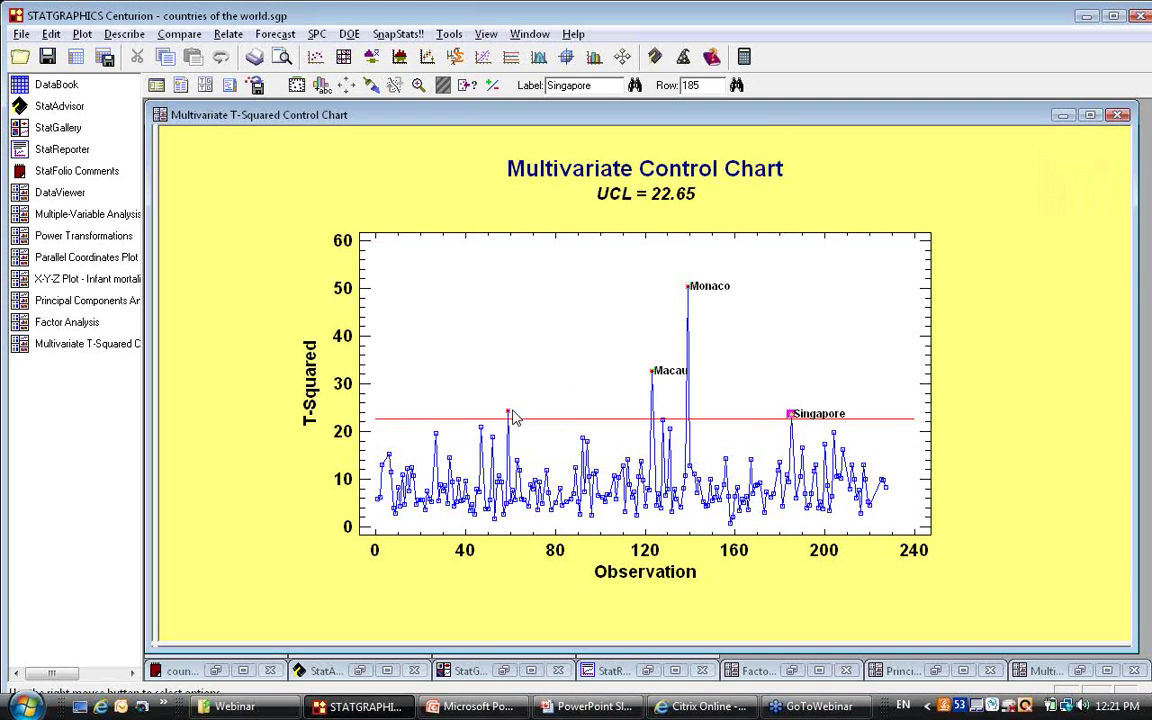
pyautogui.click(510, 413)
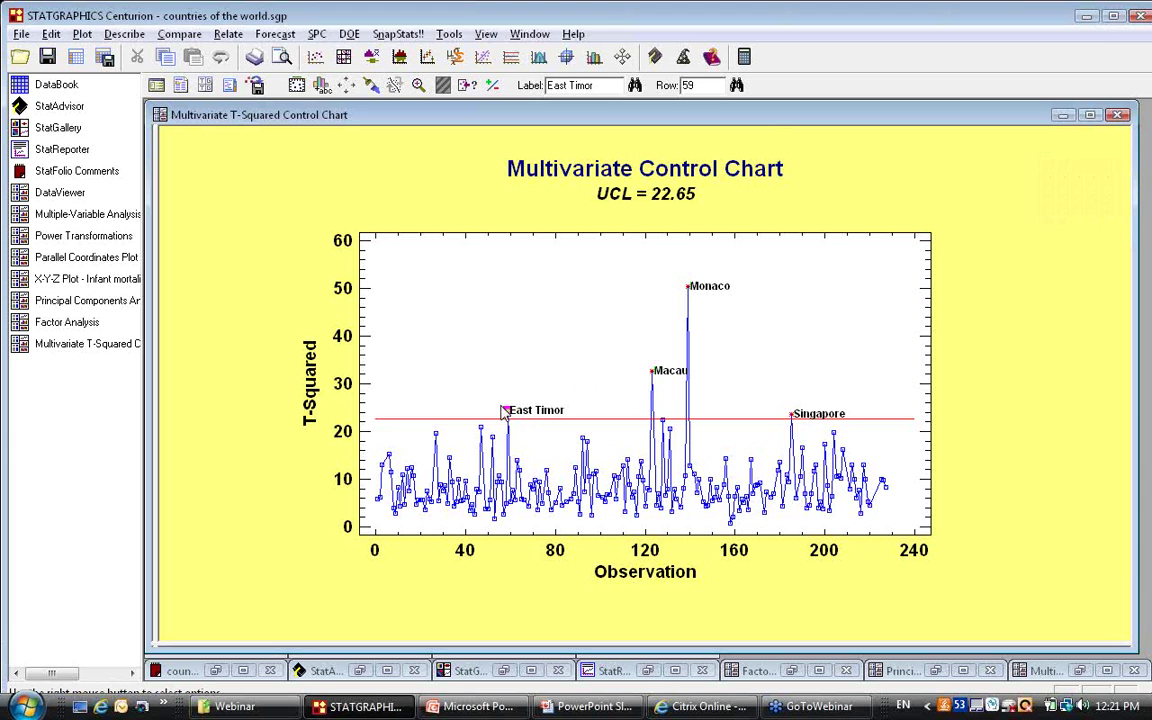
# Add the T-Squared Decomposition table to the control chart analysis.
pyautogui.click(206, 86)
pyautogui.click(316, 370)
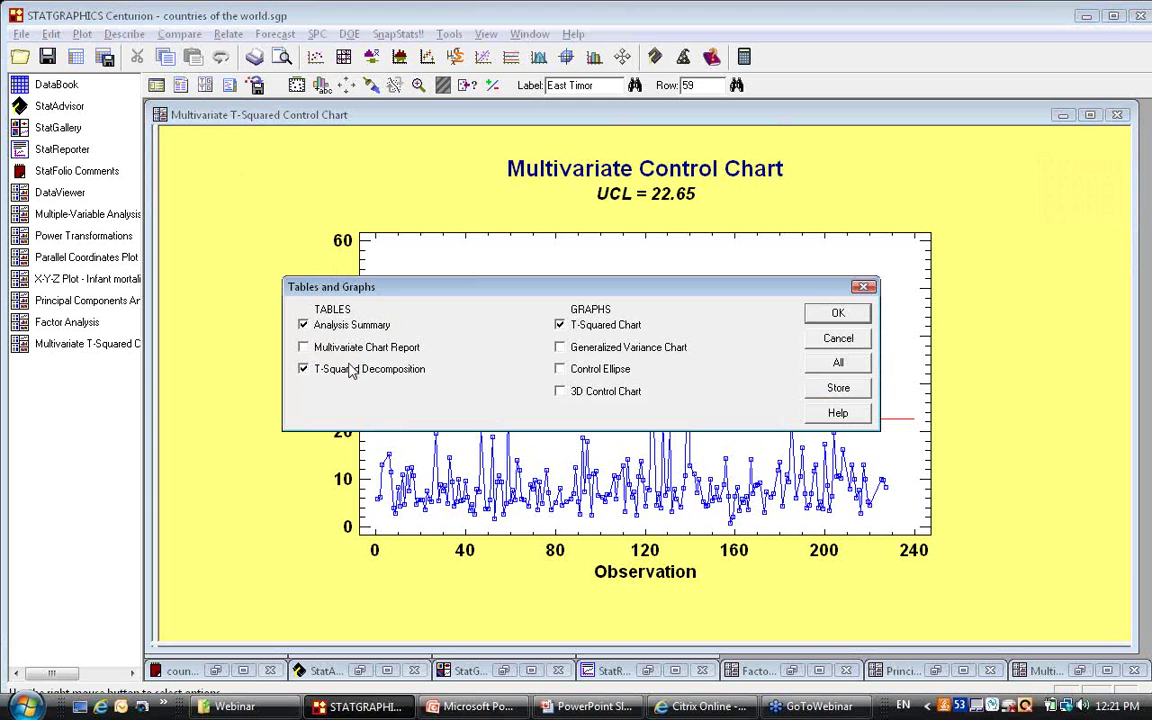
pyautogui.click(812, 314)
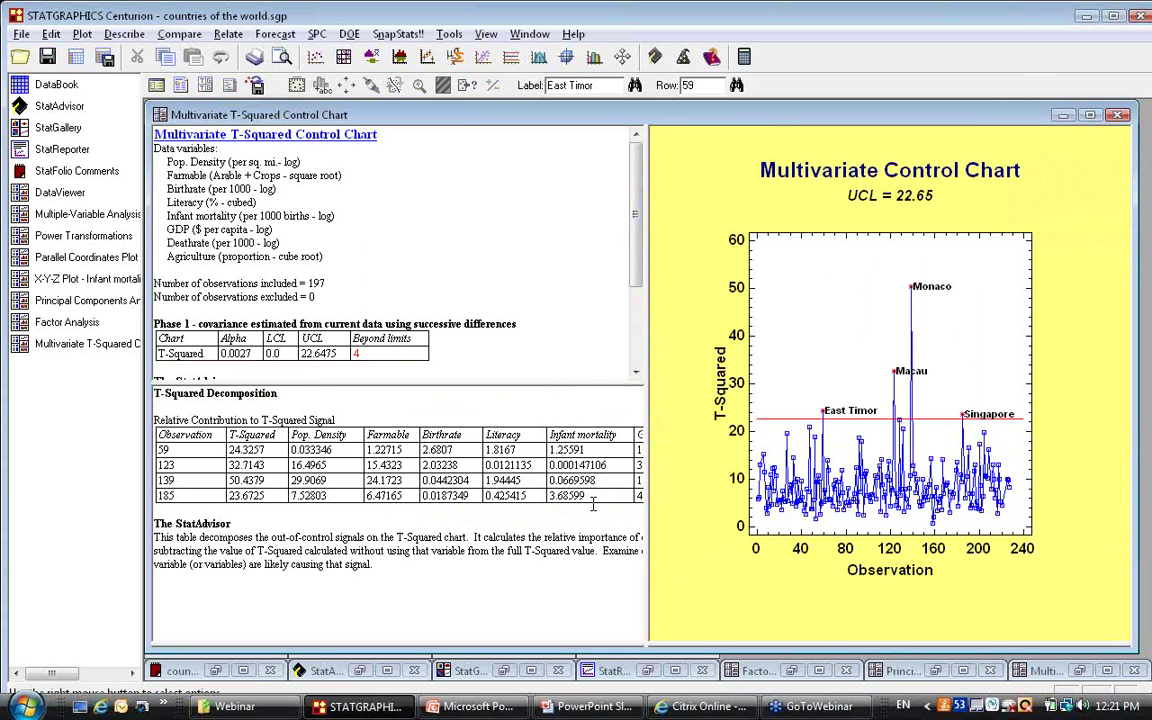
# Enlarge the T-Squared Decomposition table and examine each variable's contribution, focusing on observations 139 and 59.
pyautogui.doubleClick(584, 503)
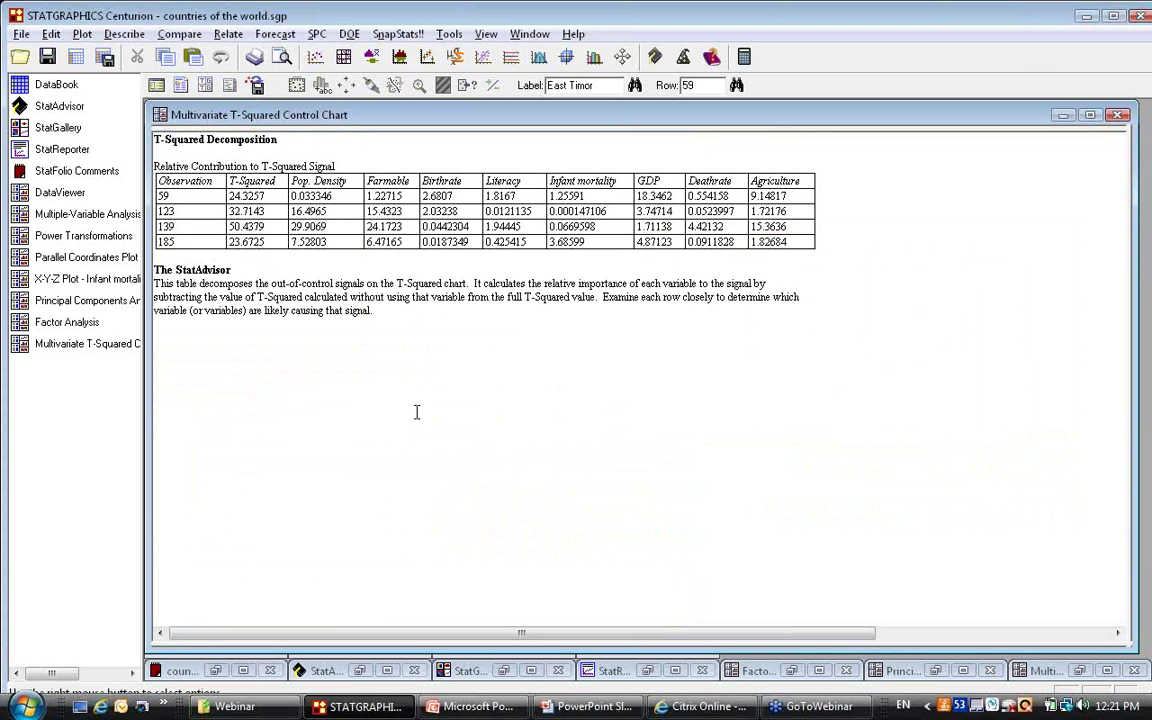
pyautogui.moveTo(140, 192); pyautogui.dragTo(145, 243)
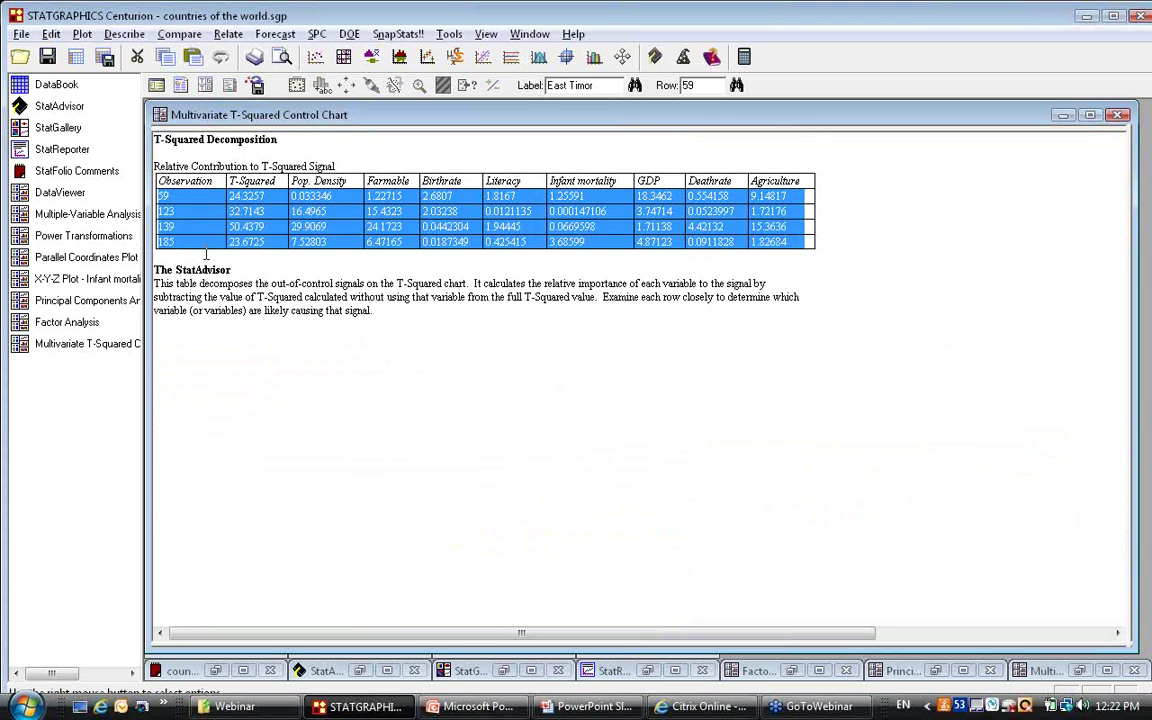
pyautogui.click(452, 225)
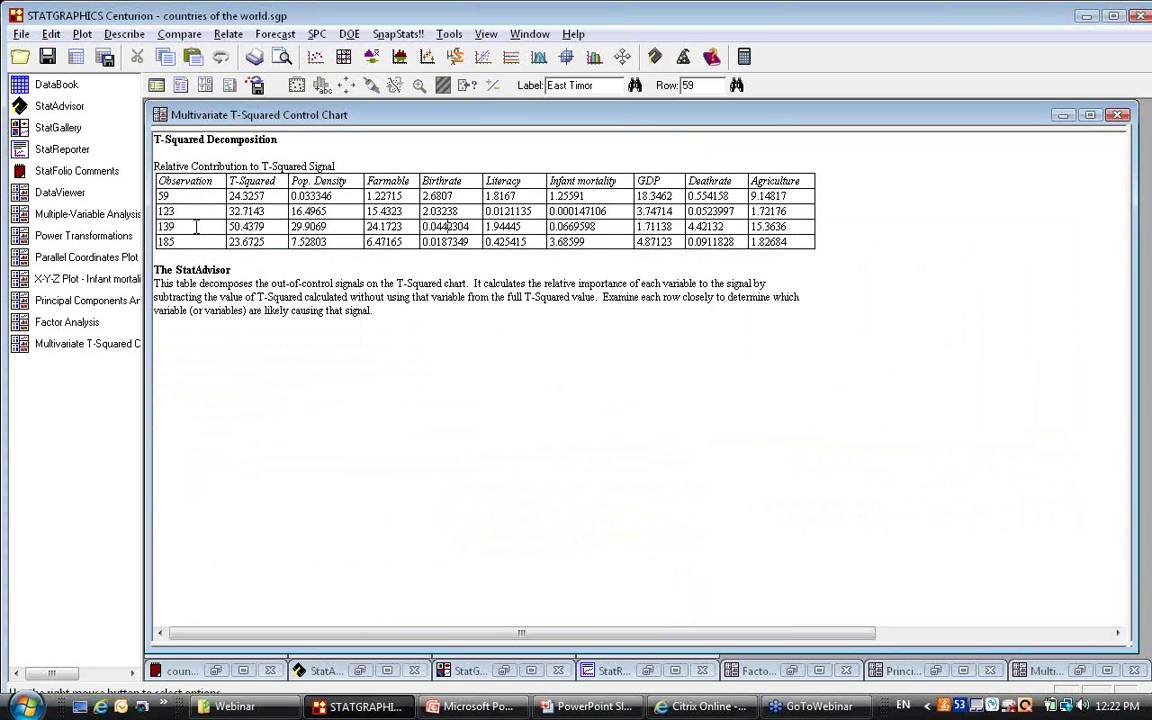
pyautogui.moveTo(159, 226); pyautogui.dragTo(765, 238)
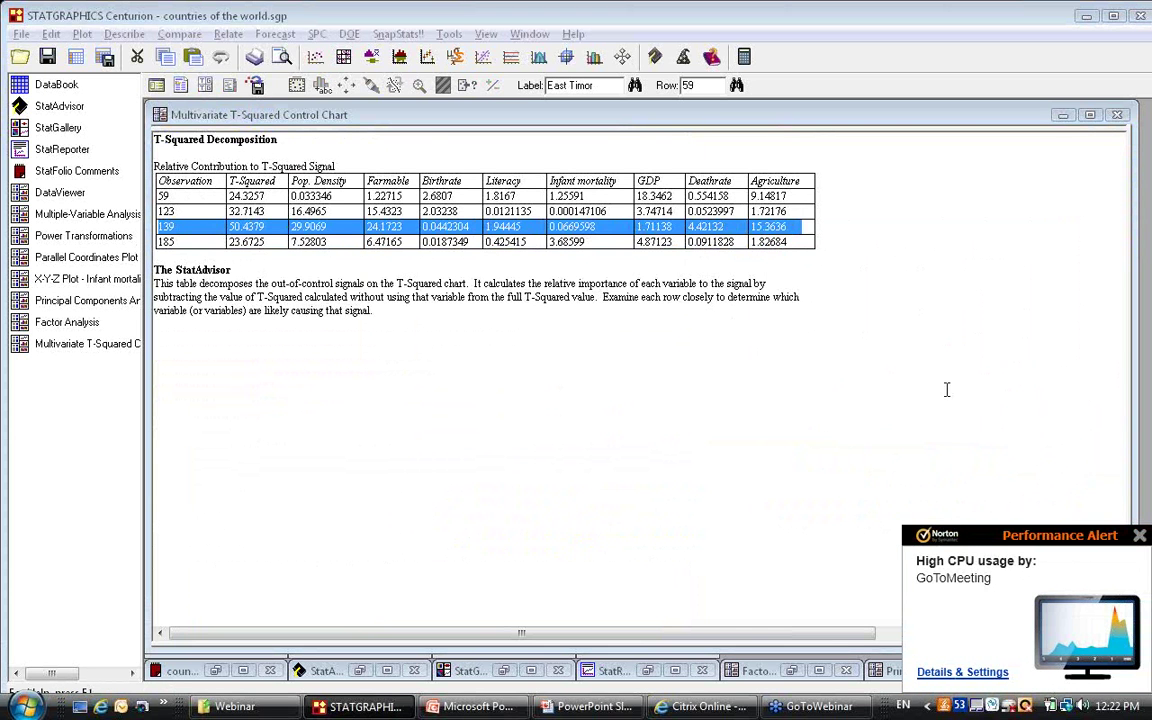
pyautogui.click(1141, 537)
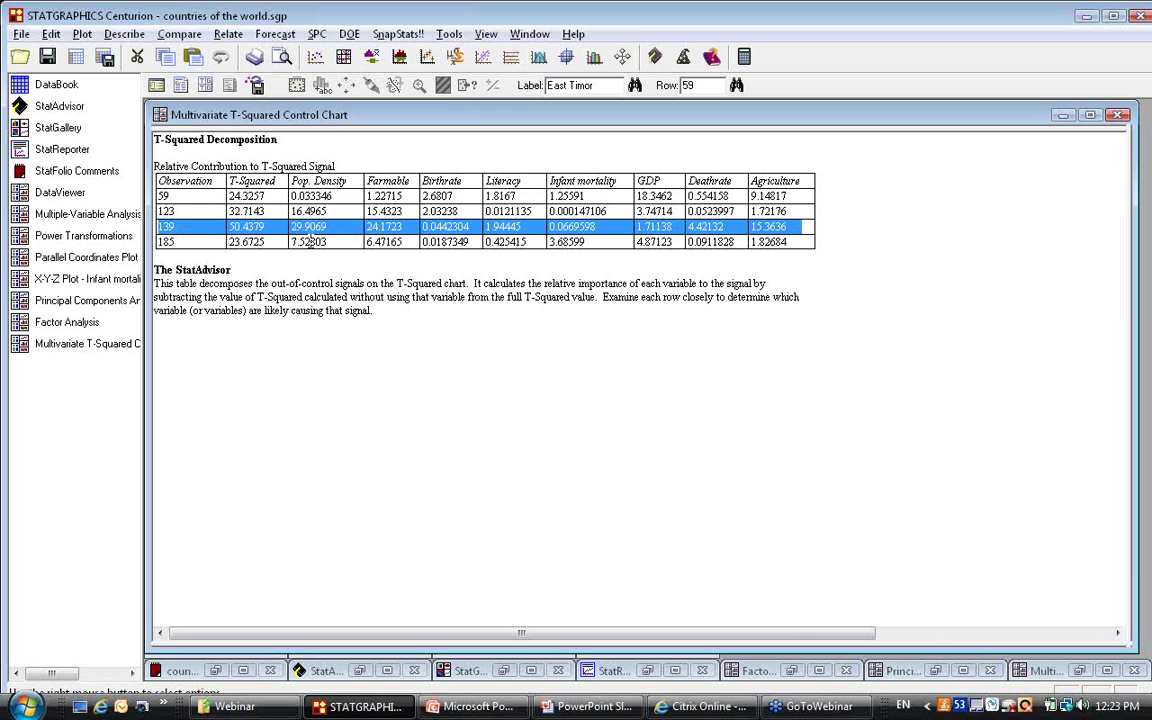
pyautogui.click(310, 242)
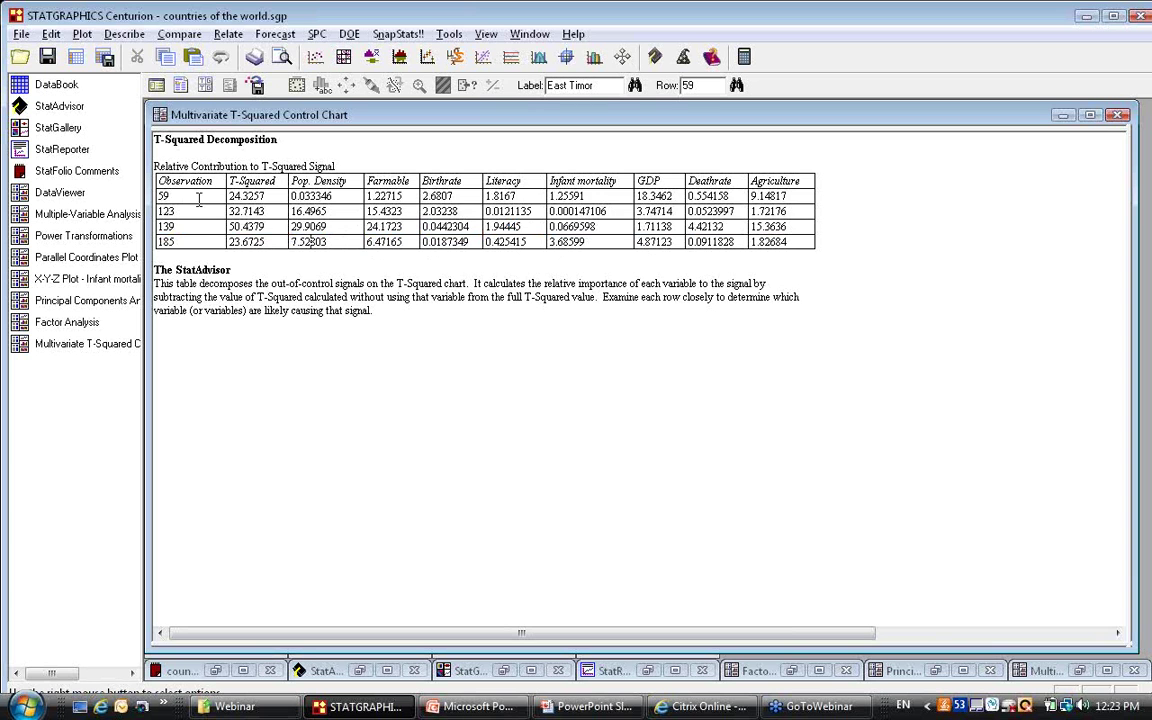
pyautogui.moveTo(150, 177); pyautogui.dragTo(741, 200)
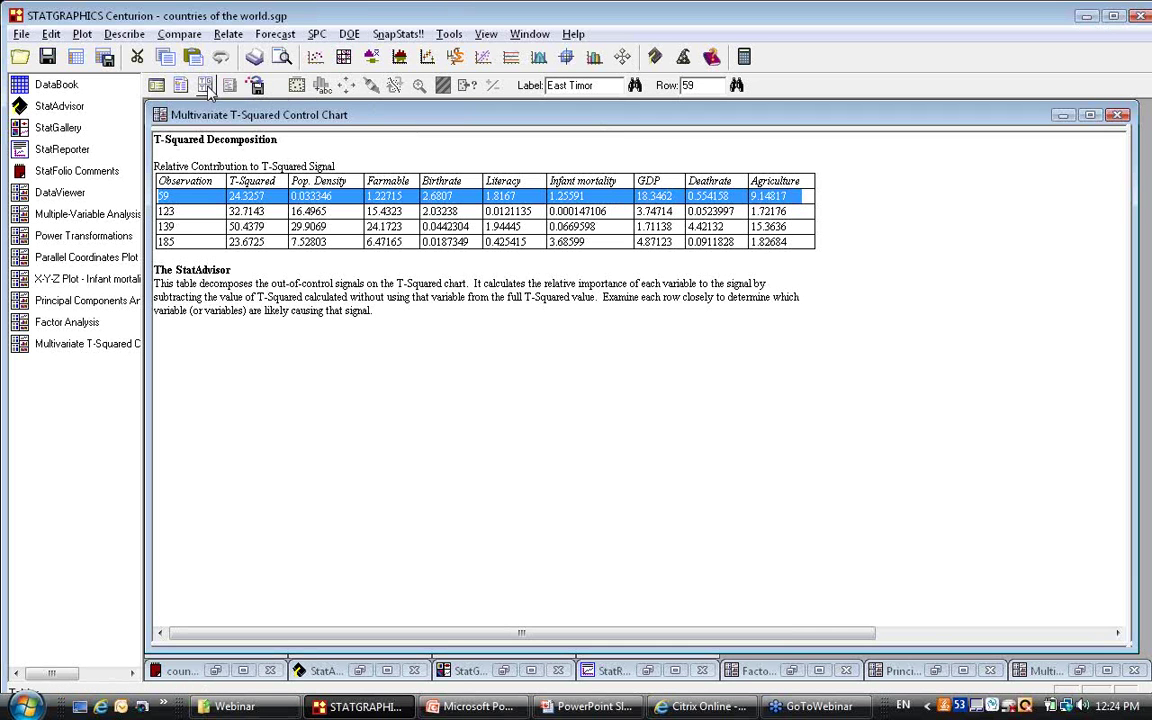
# Add the Control Ellipse graph to the T-Squared analysis and enlarge it.
pyautogui.click(205, 86)
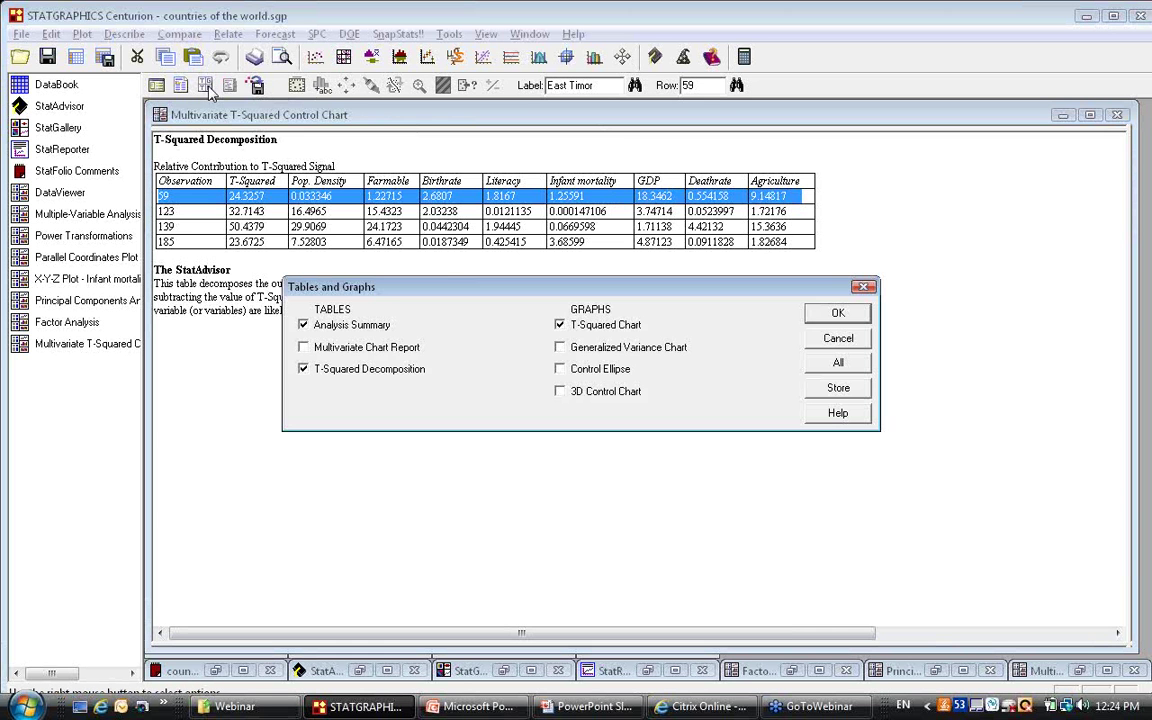
pyautogui.click(578, 370)
pyautogui.click(838, 313)
pyautogui.doubleClick(895, 478)
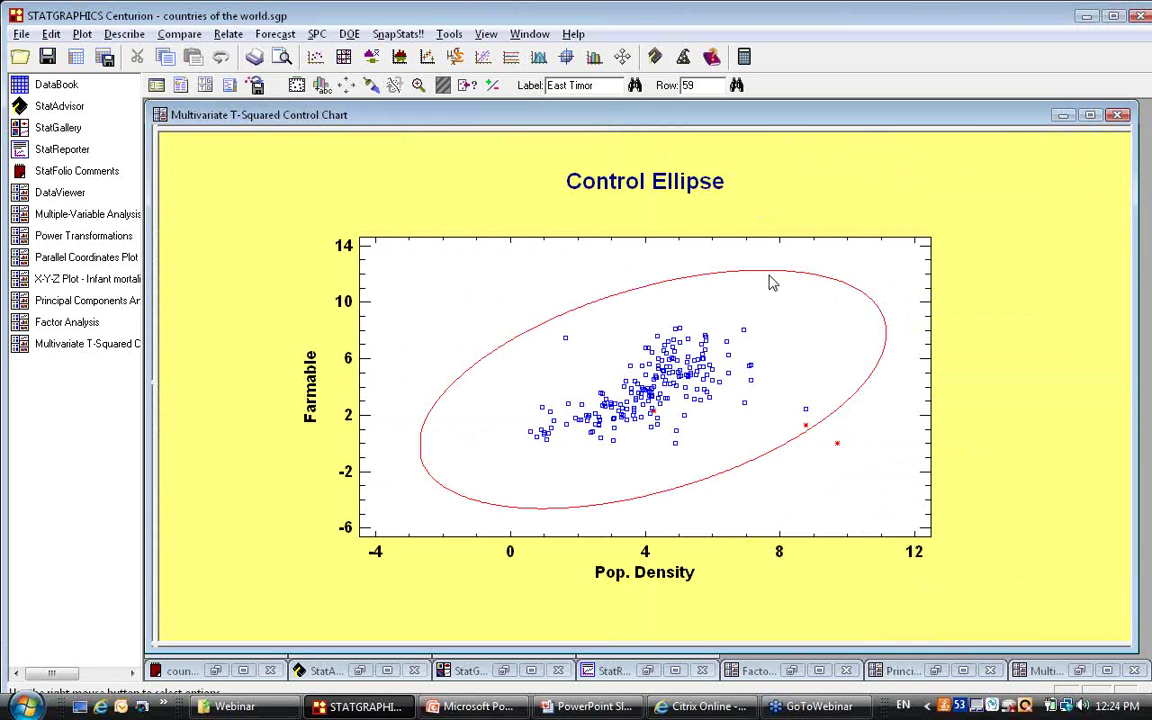
# Change the Control Ellipse variables to GDP and Agriculture.
pyautogui.rightClick(789, 164)
pyautogui.click(849, 177)
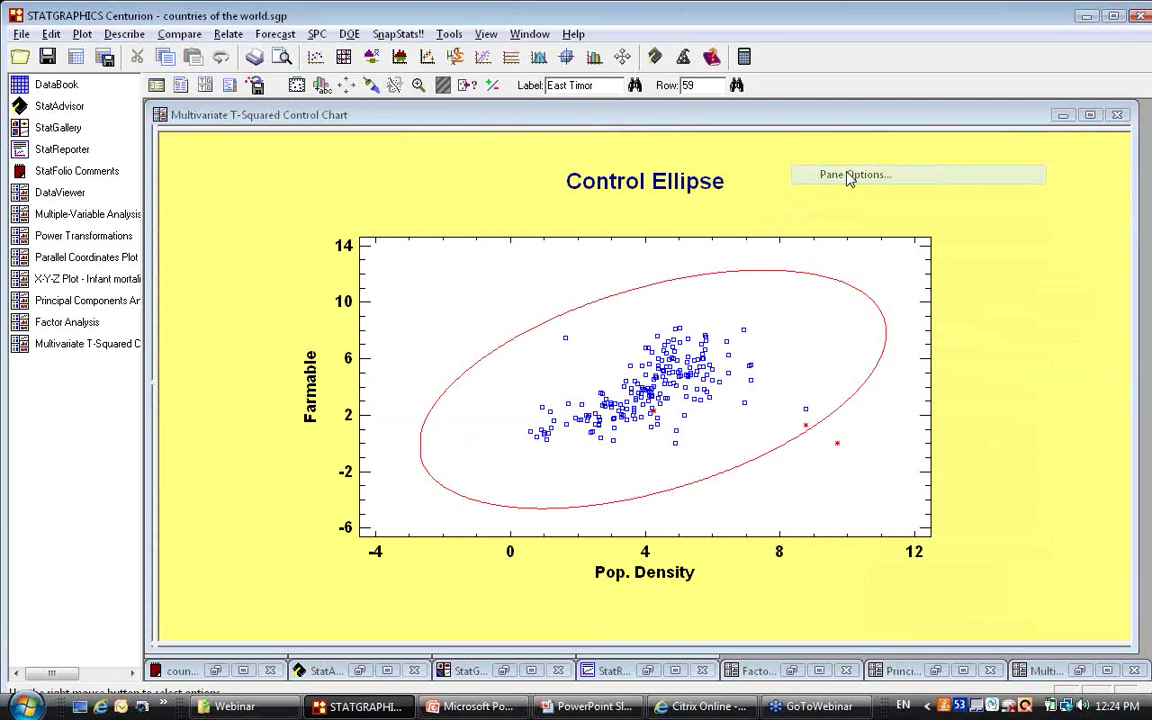
pyautogui.click(440, 280)
pyautogui.click(445, 258)
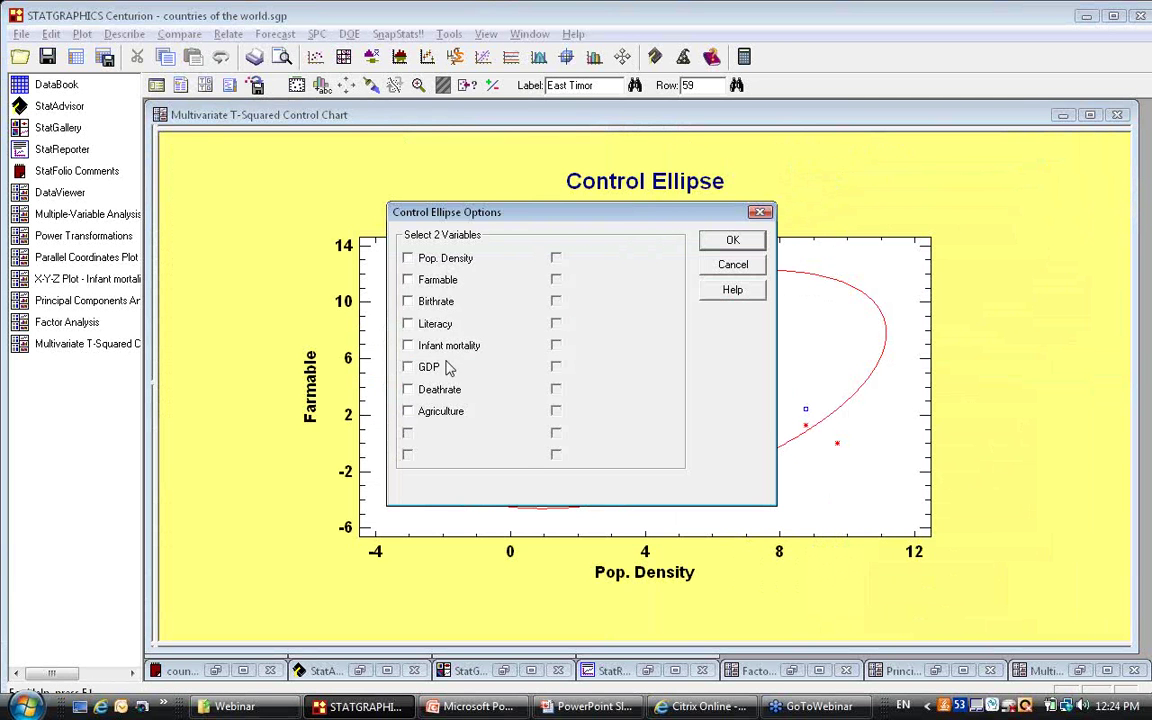
pyautogui.click(428, 368)
pyautogui.click(430, 414)
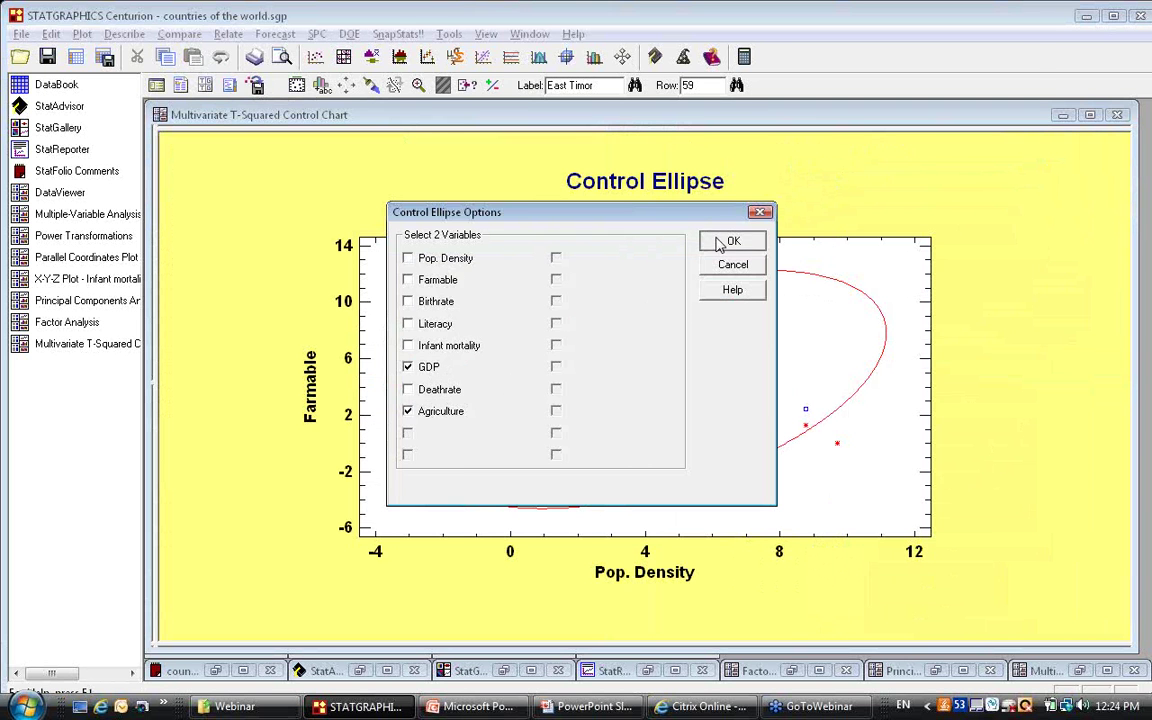
pyautogui.click(717, 243)
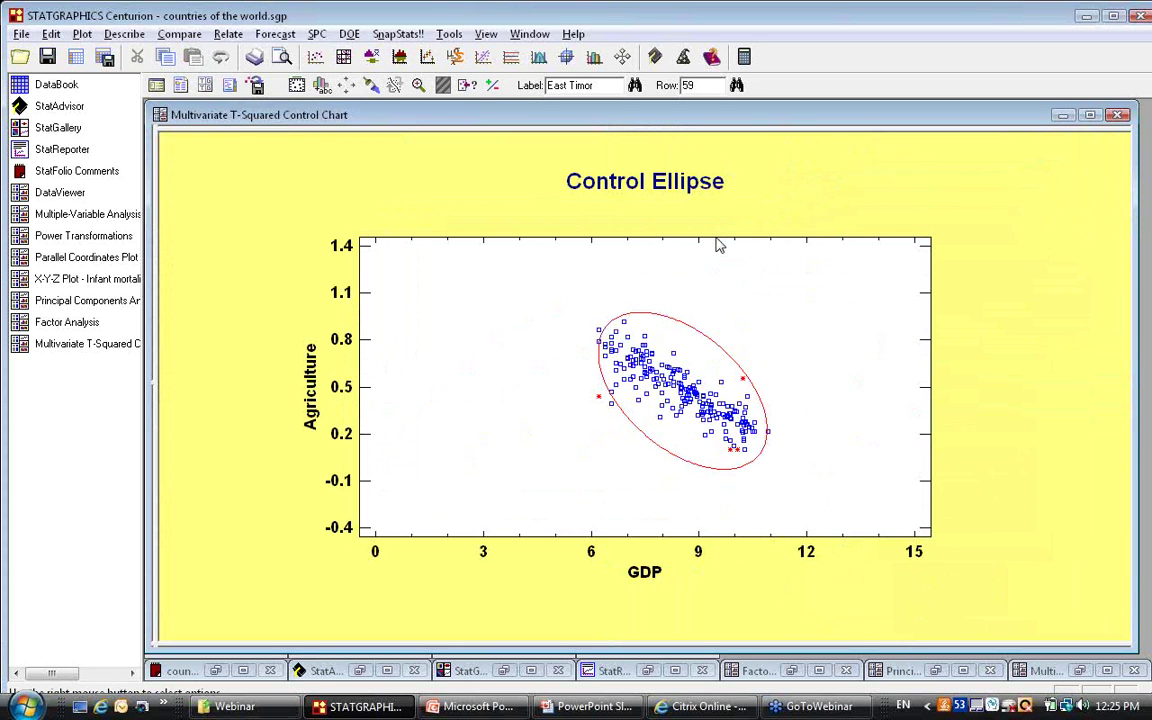
# Label the out-of-control points by Country, marking East Timor, Monaco, Macau and Singapore, and move the Macau label clear of Singapore's.
pyautogui.click(468, 87)
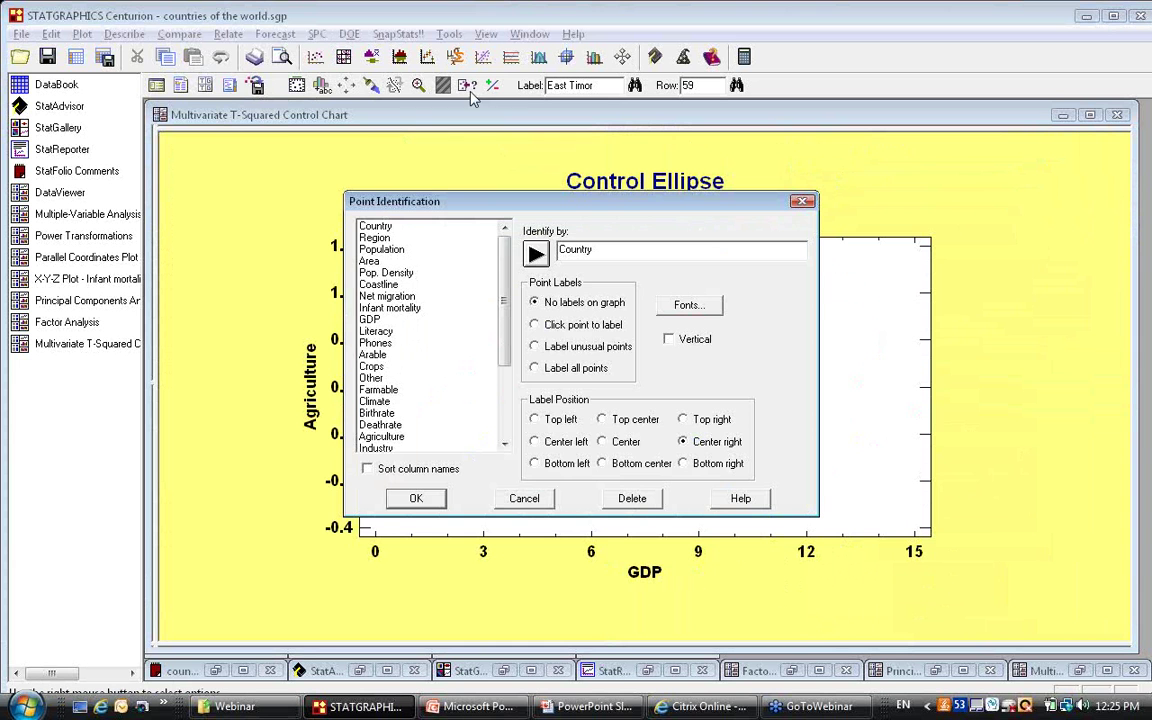
pyautogui.click(534, 326)
pyautogui.click(416, 498)
pyautogui.click(600, 397)
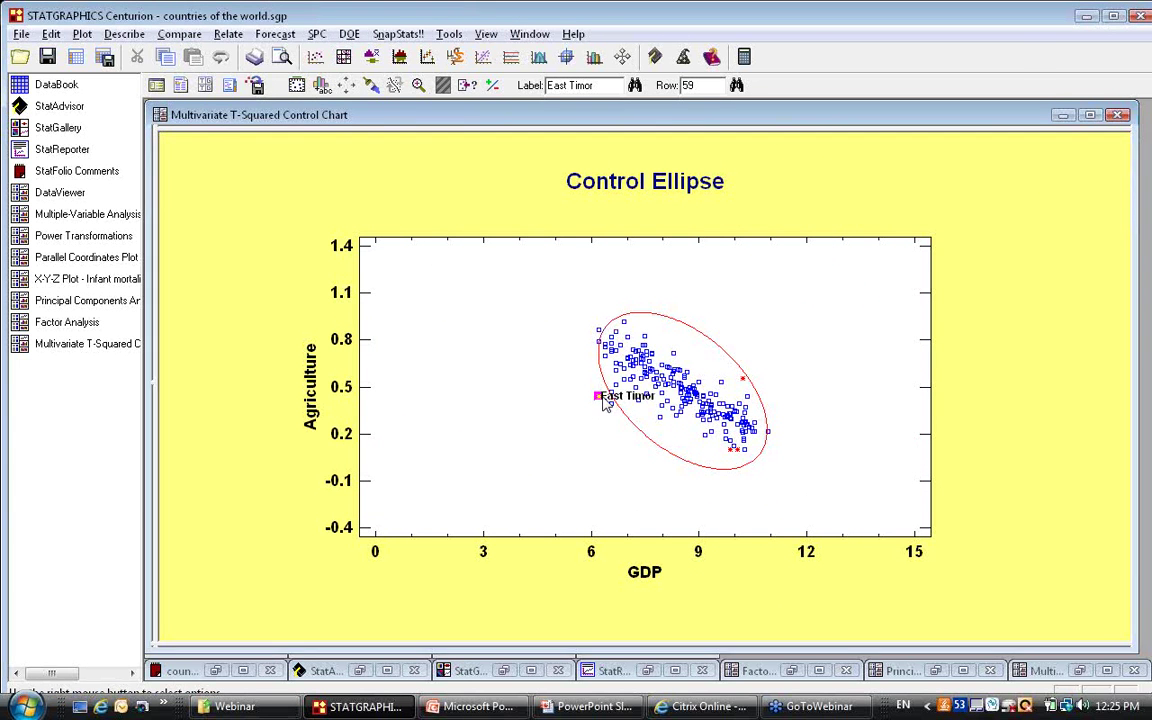
pyautogui.click(744, 379)
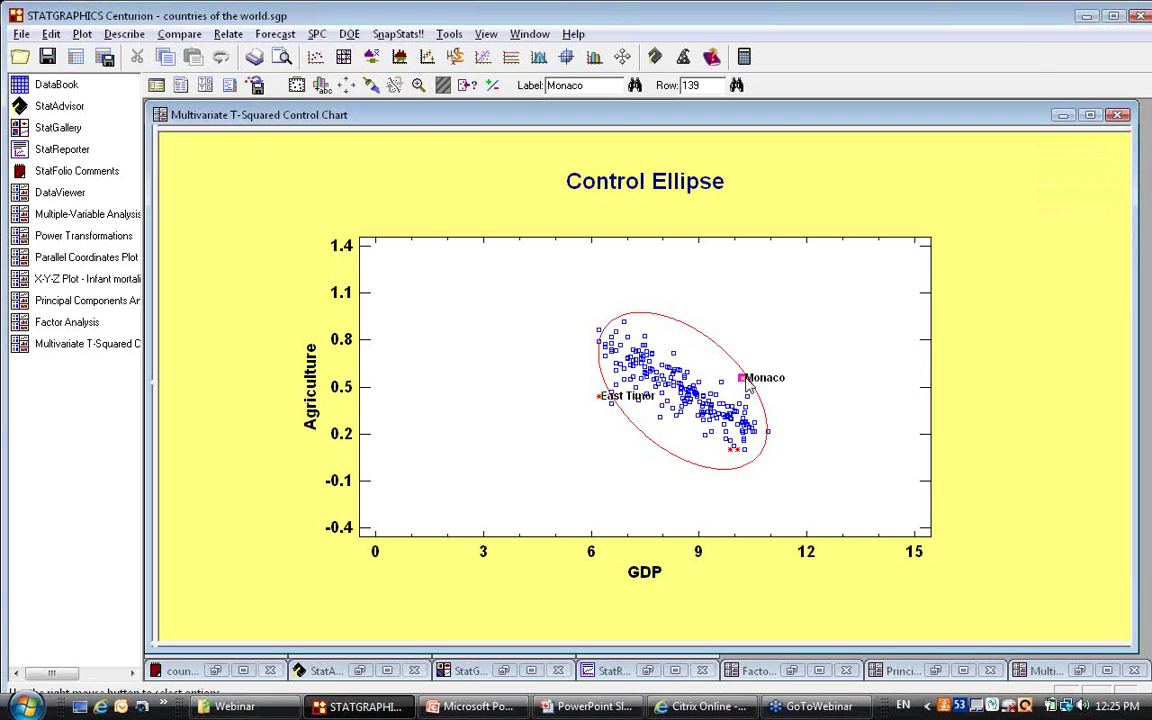
pyautogui.click(732, 450)
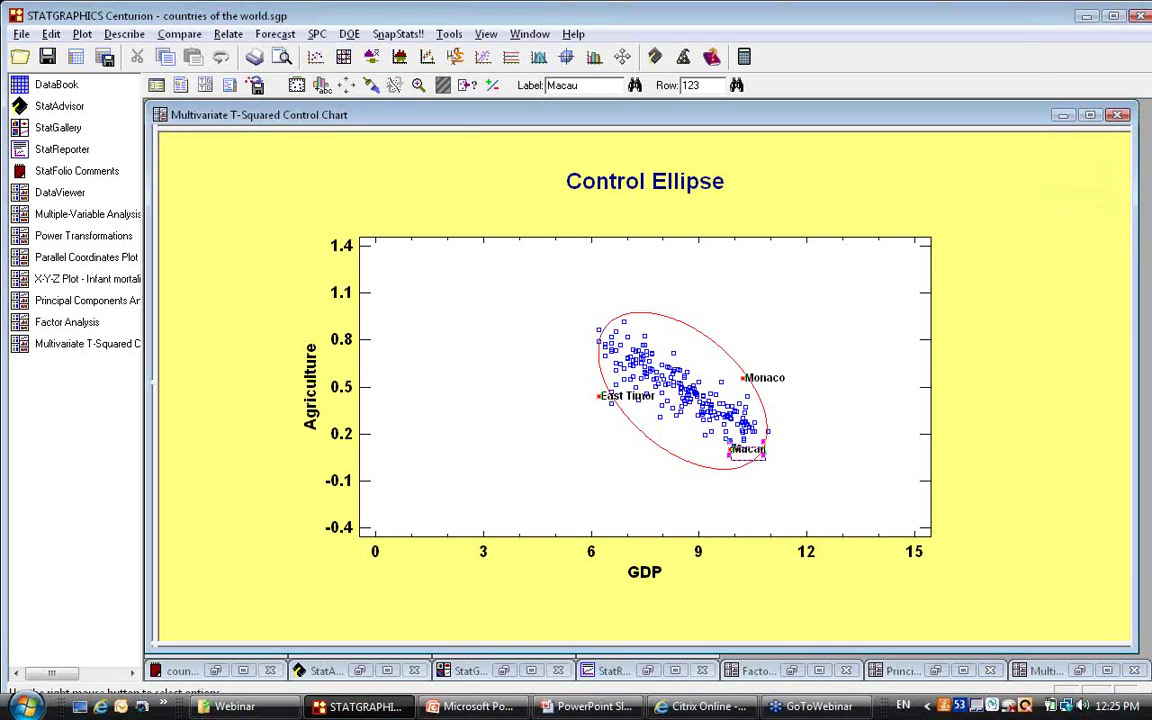
pyautogui.click(735, 449)
pyautogui.click(830, 453)
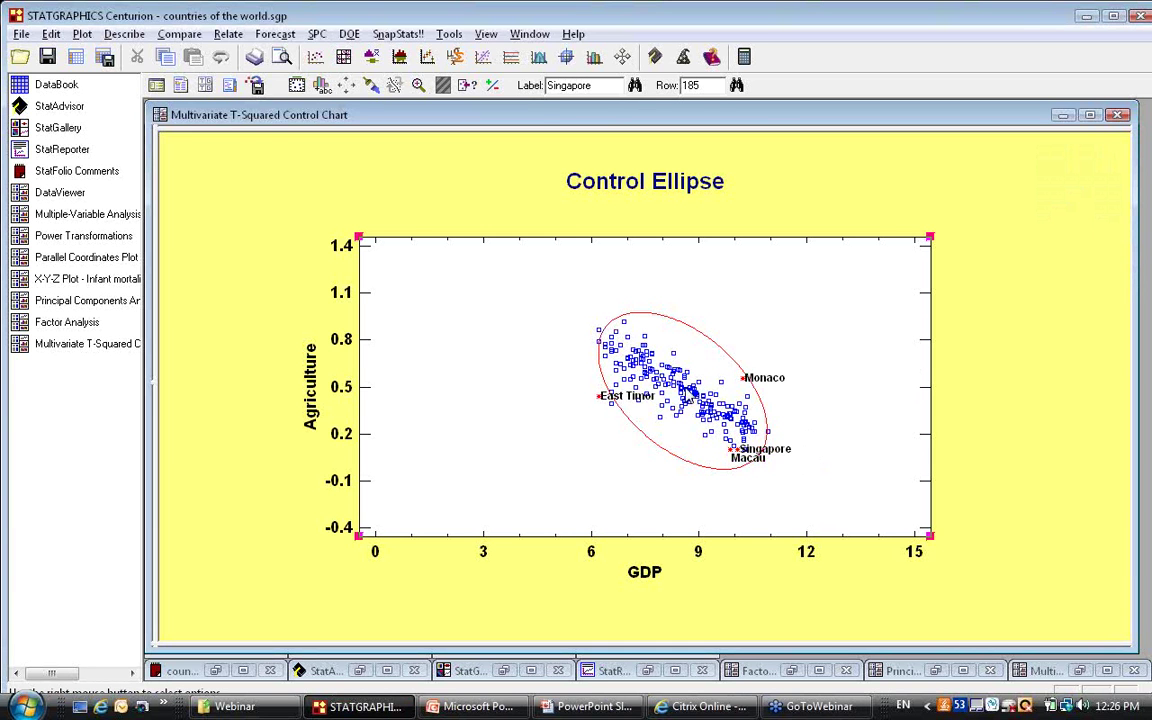
# Switch the Control Ellipse variables to Pop. Density and Farmable and separate the overlapping Monaco and Macau labels.
pyautogui.rightClick(538, 186)
pyautogui.click(583, 196)
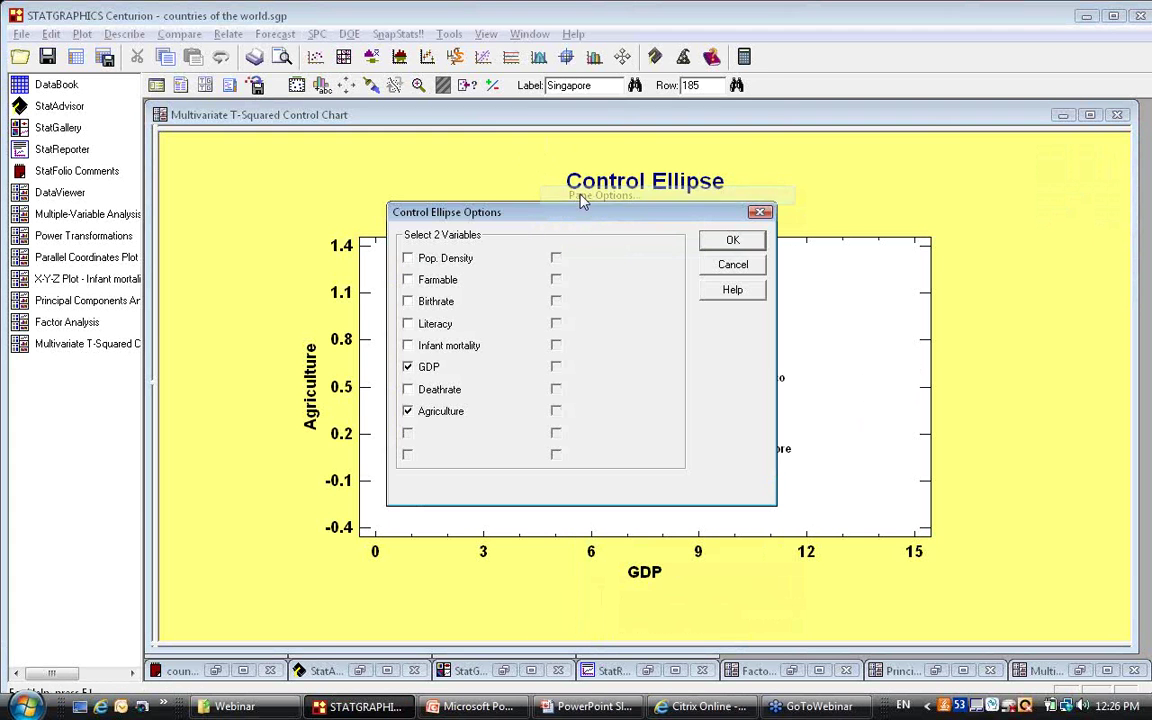
pyautogui.click(408, 280)
pyautogui.click(428, 368)
pyautogui.click(424, 415)
pyautogui.click(455, 258)
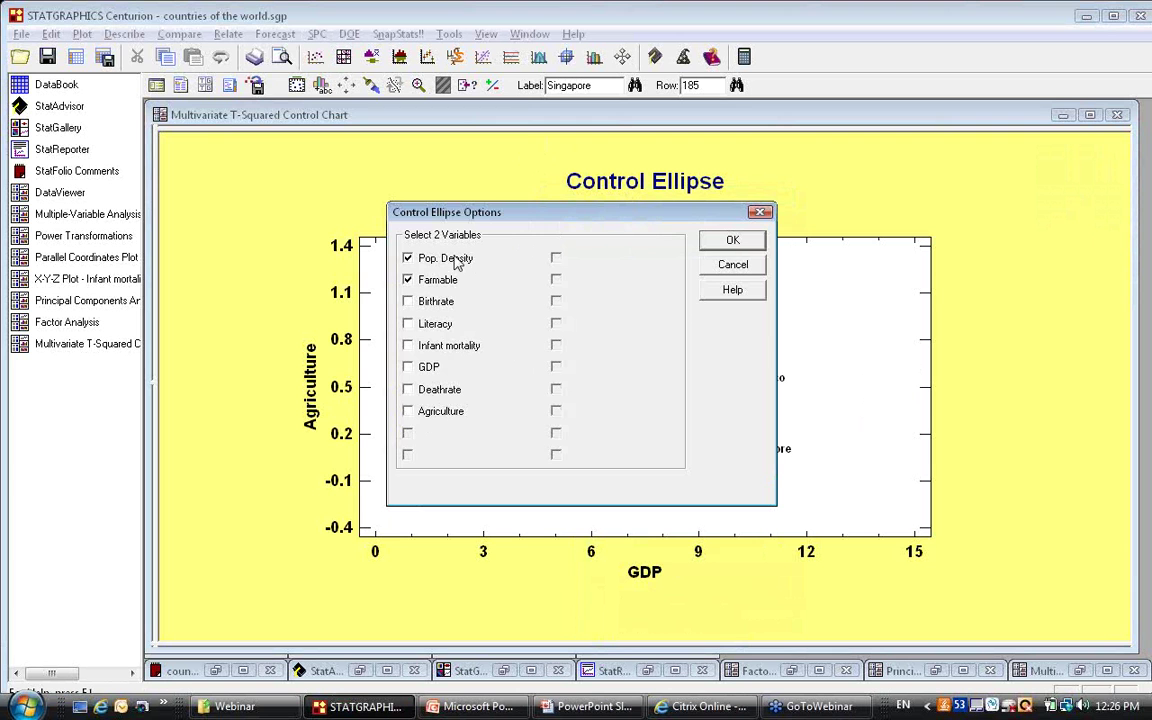
pyautogui.click(726, 240)
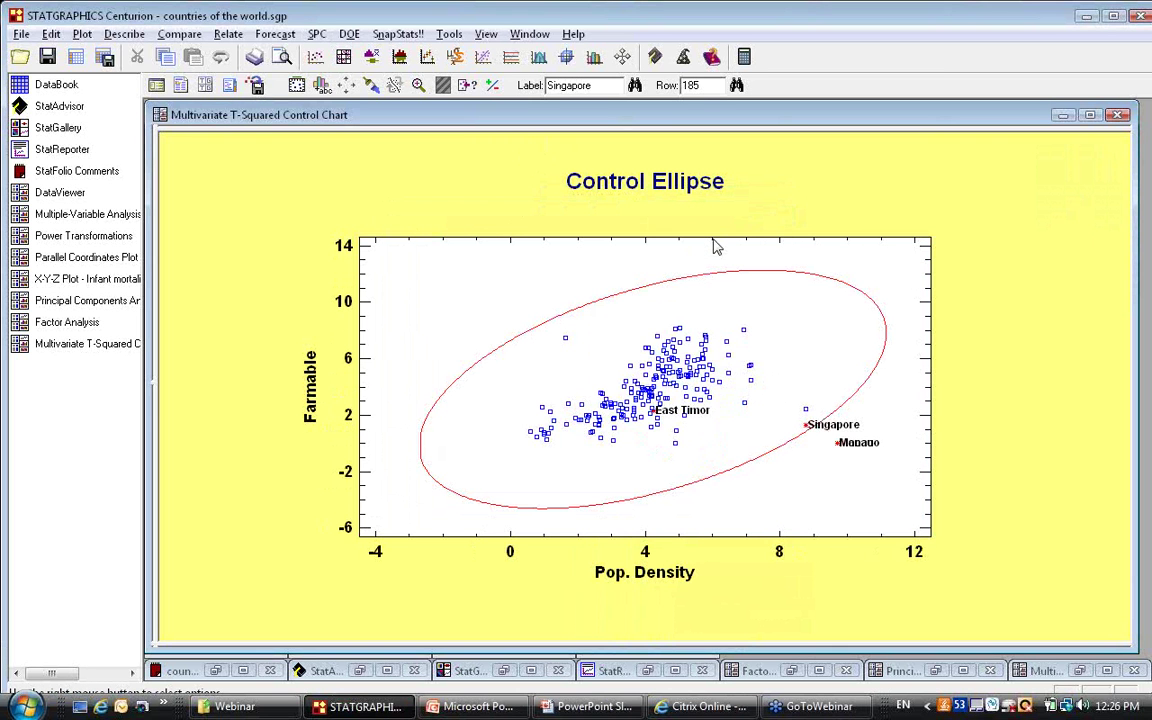
pyautogui.click(850, 446)
pyautogui.moveTo(851, 447); pyautogui.dragTo(850, 456)
# Exit the statistics program without saving the current StatFolio.
pyautogui.click(1140, 16)
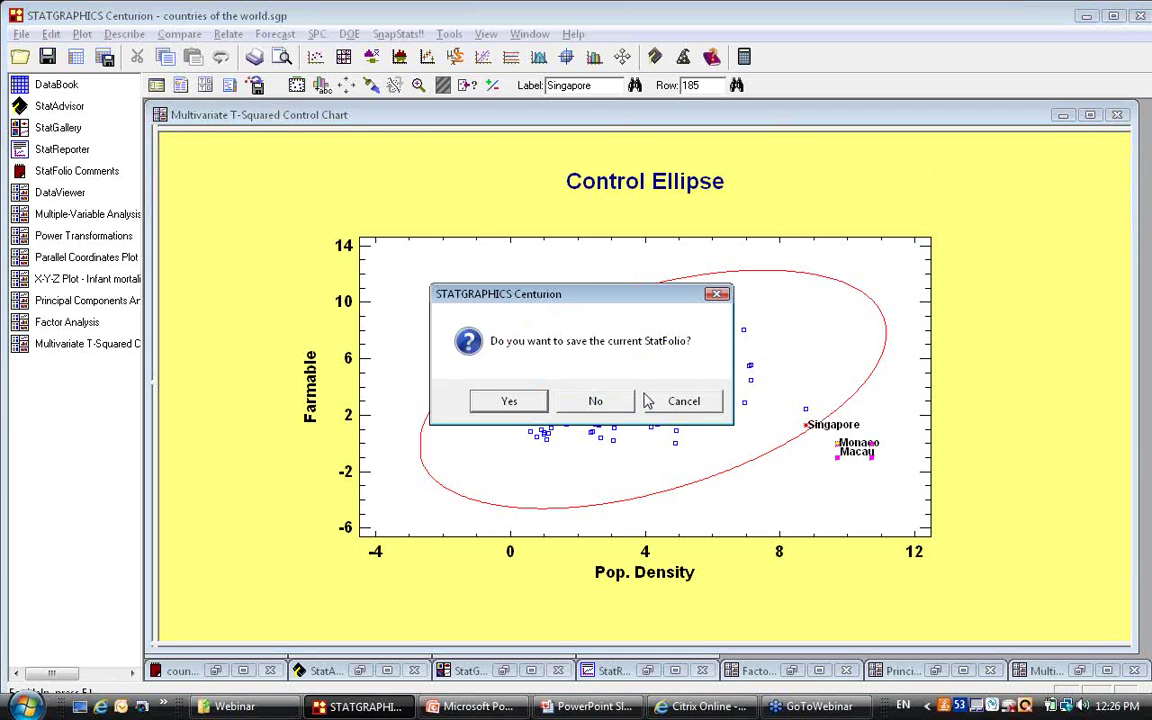
pyautogui.click(597, 401)
pyautogui.click(597, 401)
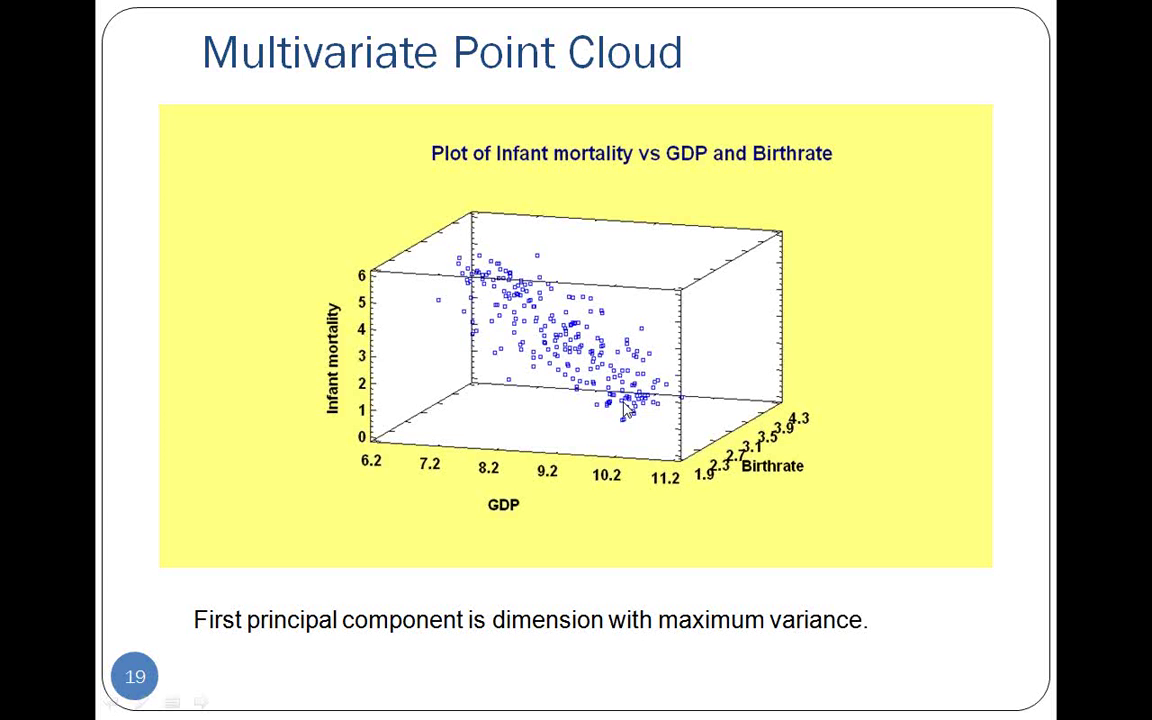
pyautogui.press('Right')
pyautogui.press('Right')
pyautogui.press('Right')
pyautogui.press('Right')
pyautogui.press('Right')
pyautogui.press('Right')
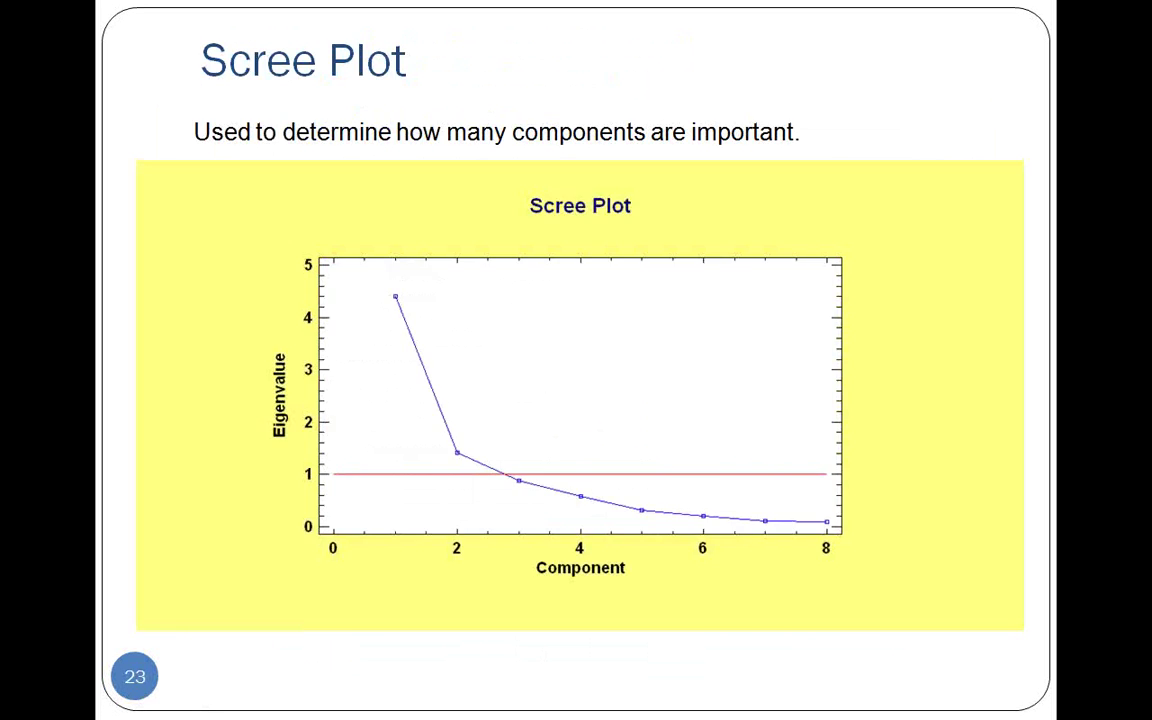
pyautogui.press('Right')
pyautogui.press('Right')
pyautogui.press('Right')
pyautogui.press('Right')
pyautogui.press('Right')
pyautogui.press('Right')
pyautogui.press('Right')
pyautogui.press('Right')
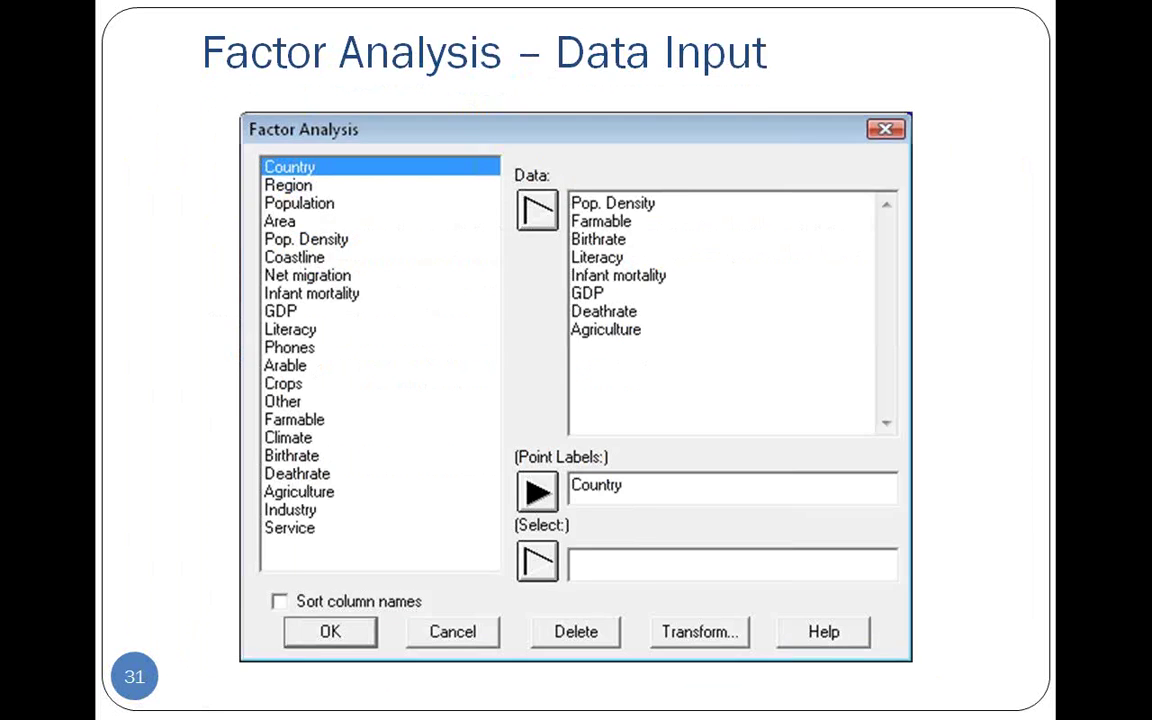
pyautogui.press('Right')
pyautogui.press('Right')
pyautogui.press('Right')
pyautogui.press('Right')
pyautogui.press('Right')
pyautogui.press('Right')
pyautogui.press('Right')
pyautogui.press('Right')
pyautogui.press('Right')
pyautogui.press('Right')
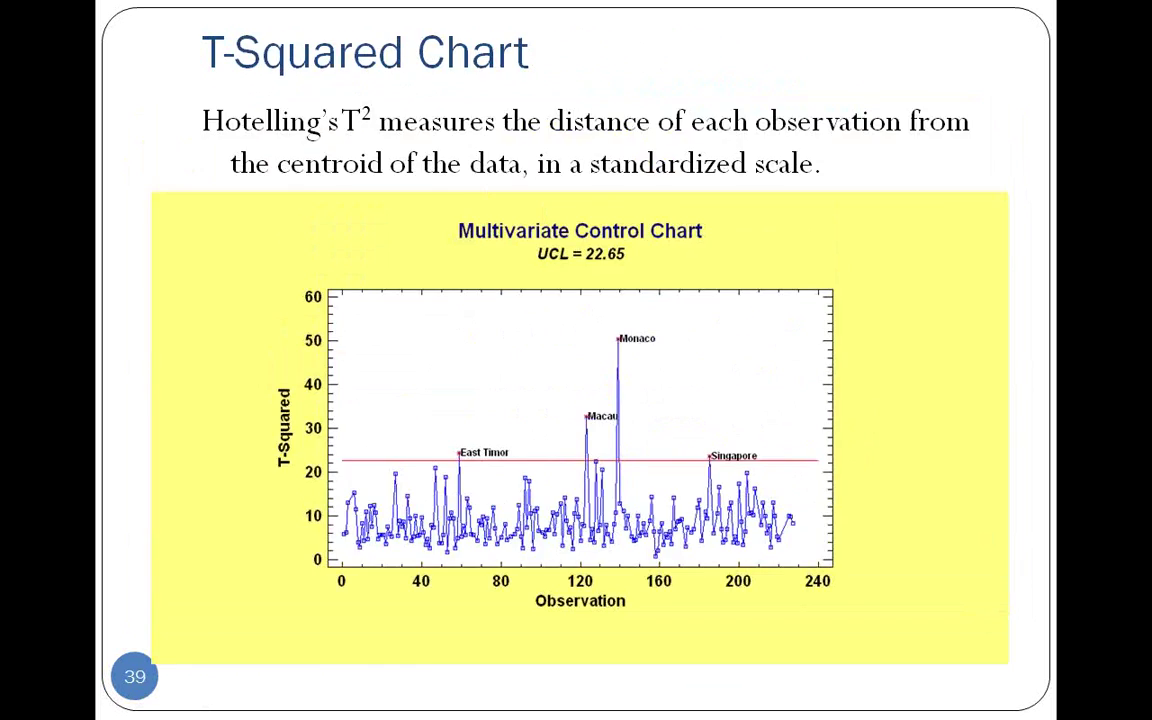
pyautogui.press('Right')
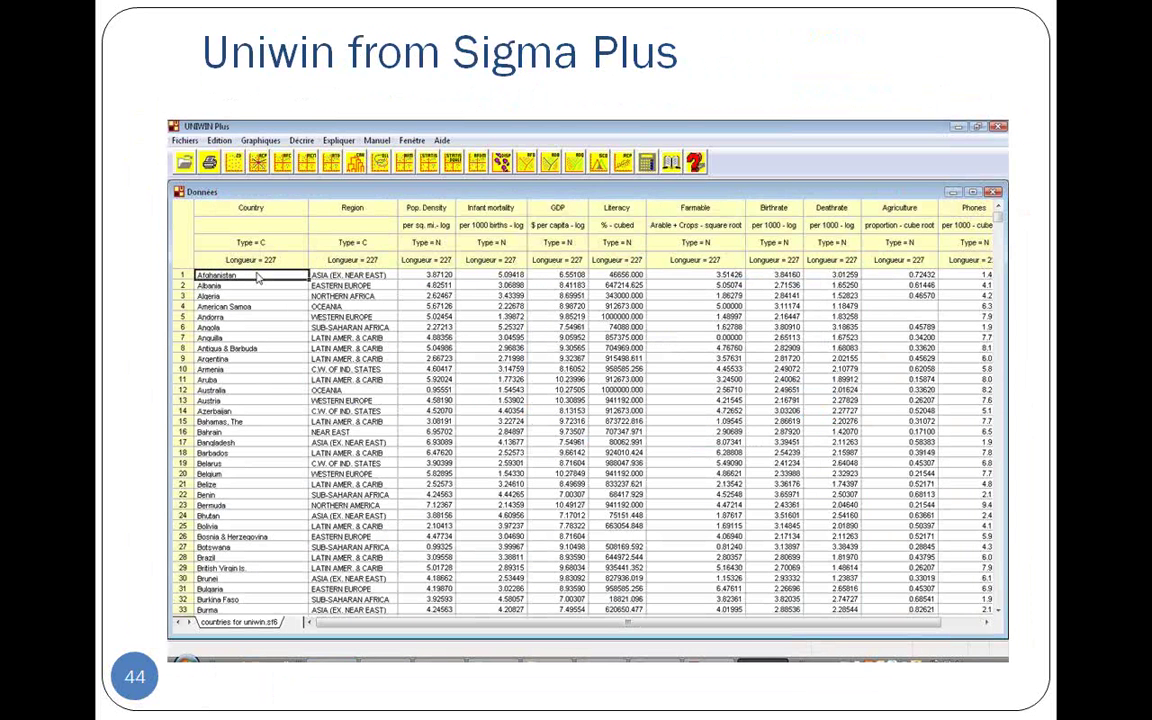
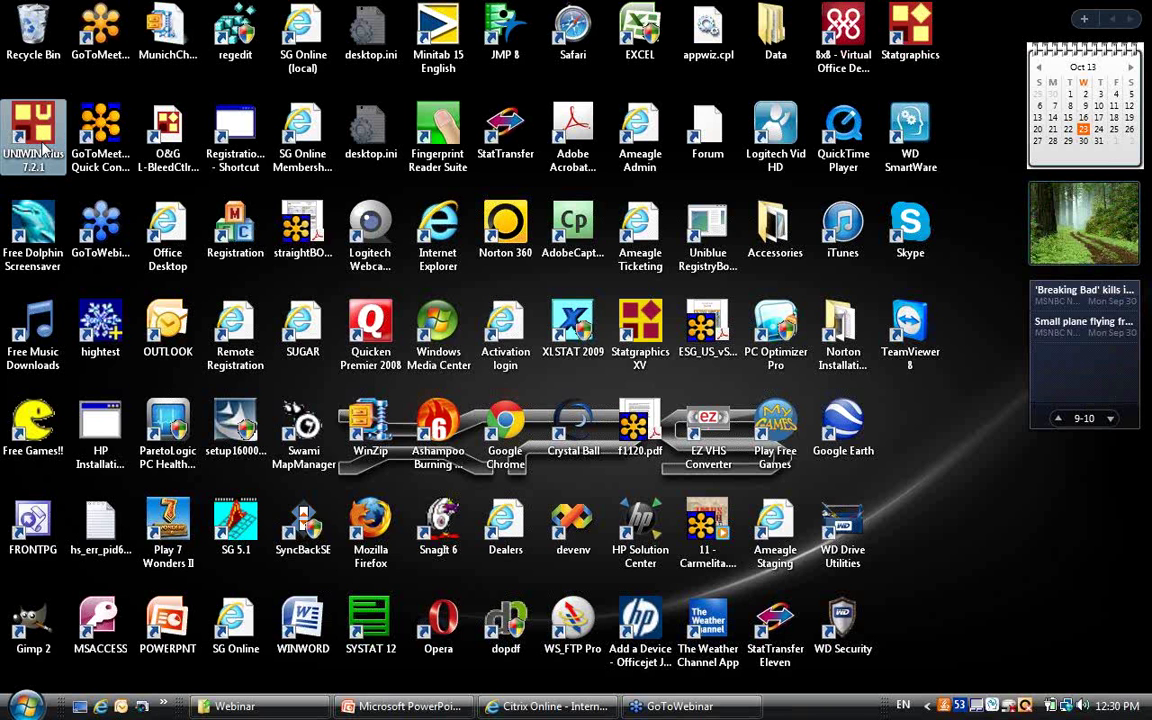
# Launch UNIWIN Plus and open the data file countries for uniwin.sf6 from the Webinar folder on drive C.
pyautogui.doubleClick(42, 145)
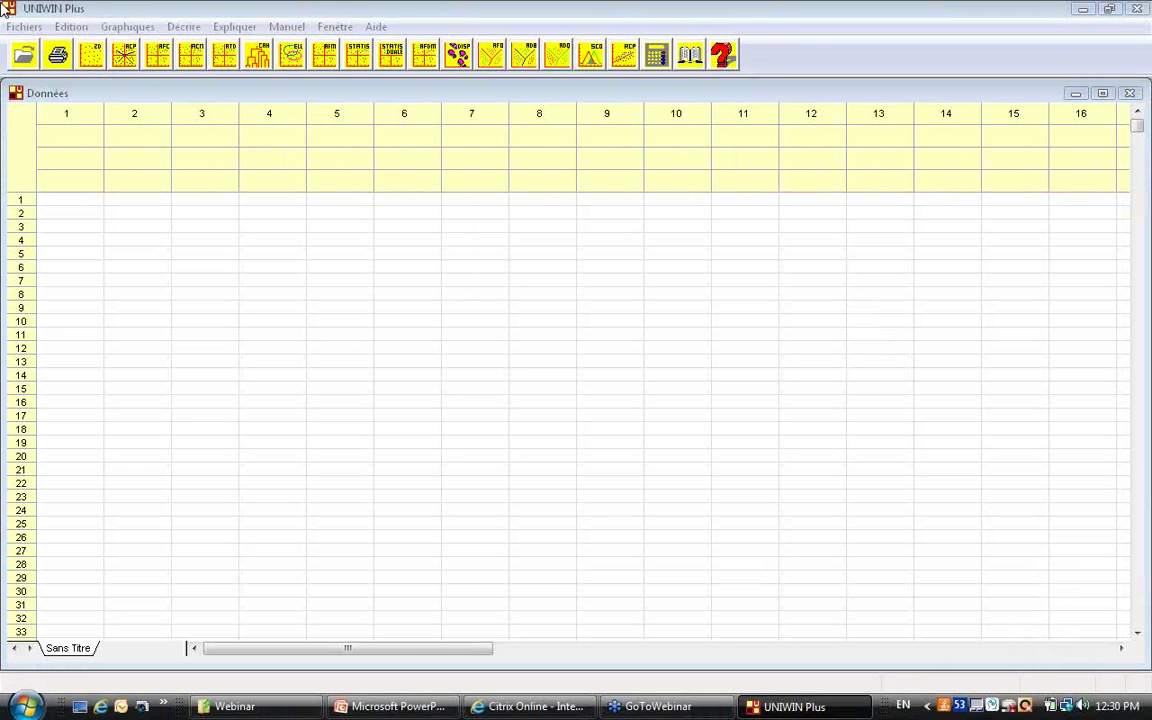
pyautogui.click(22, 27)
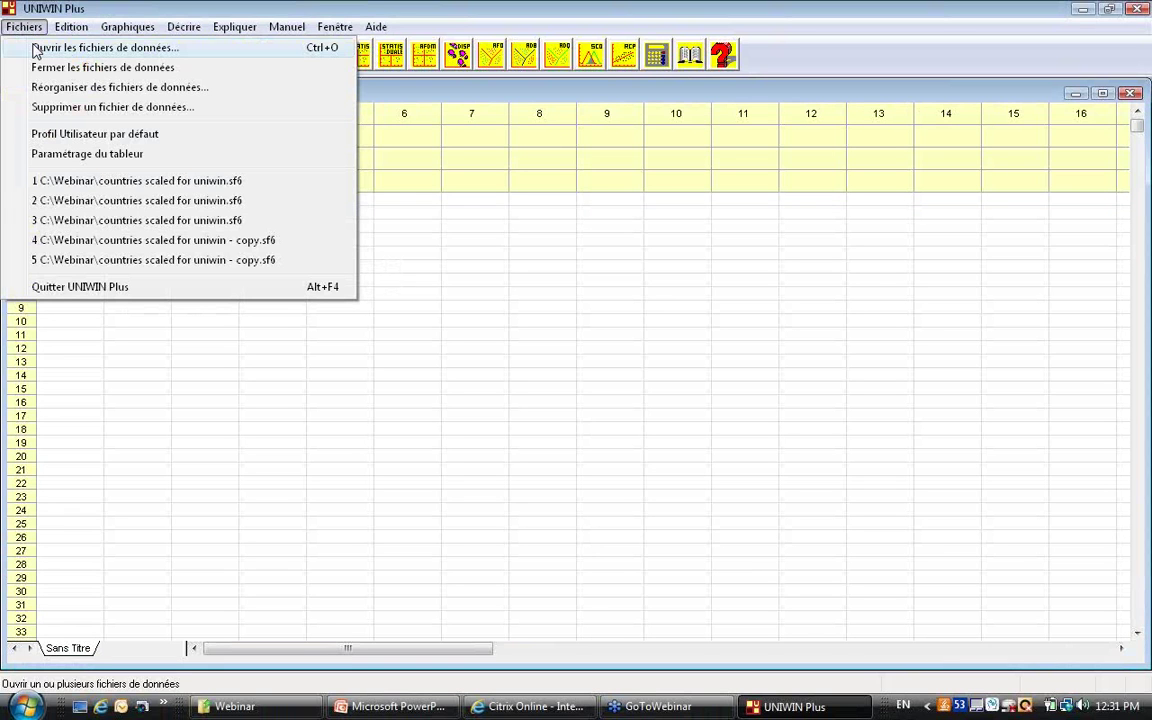
pyautogui.click(35, 49)
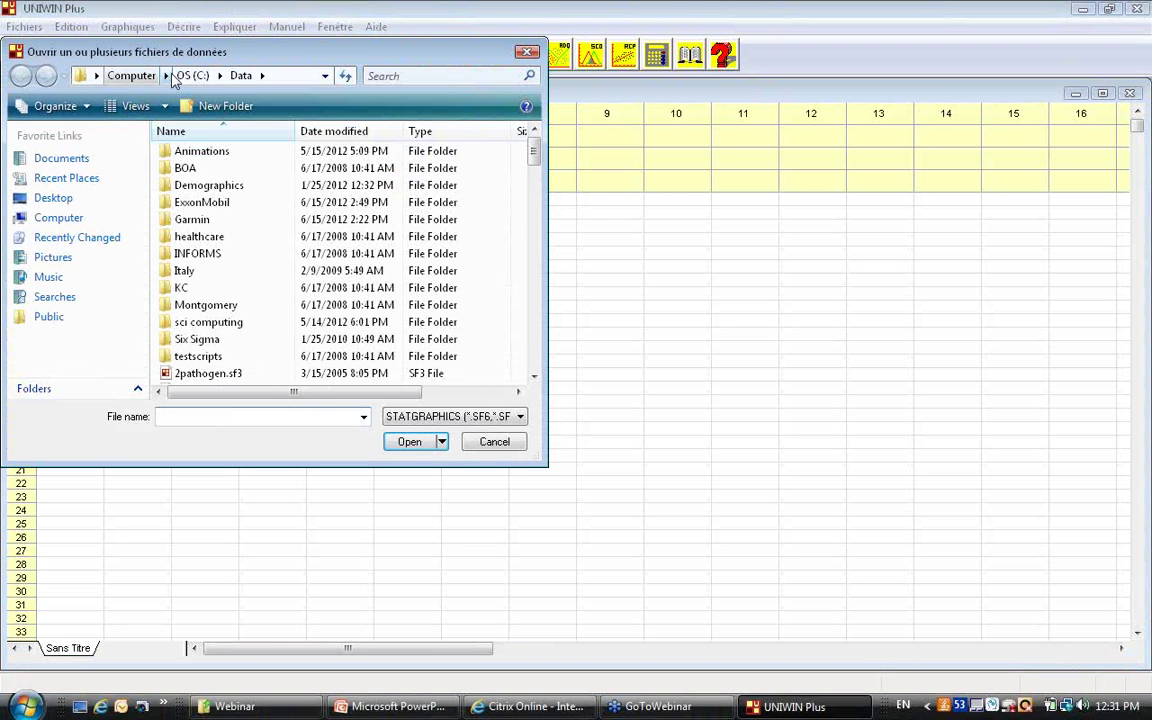
pyautogui.click(194, 76)
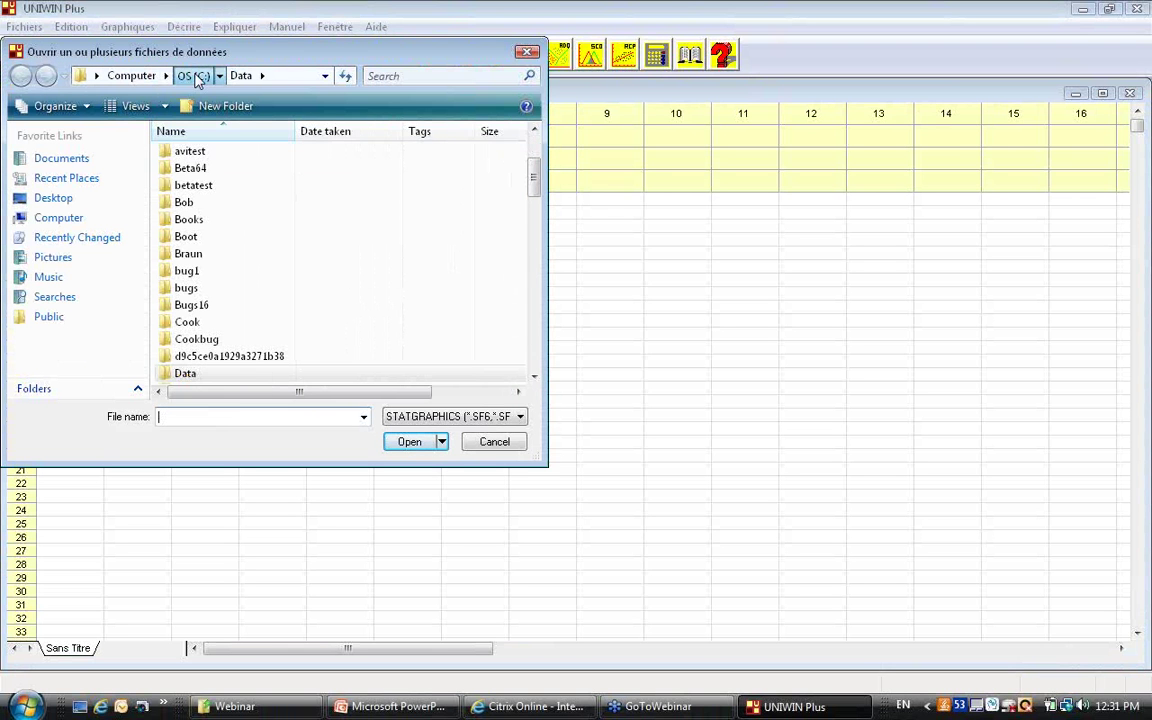
pyautogui.moveTo(533, 176); pyautogui.dragTo(538, 360)
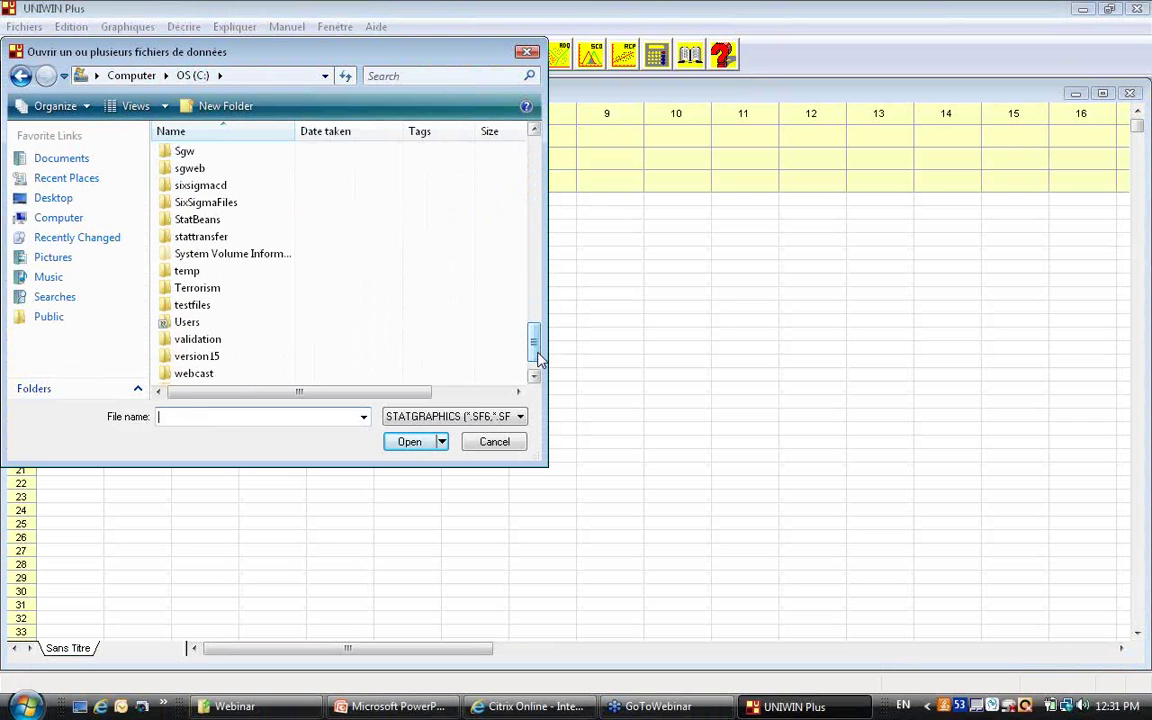
pyautogui.click(535, 375)
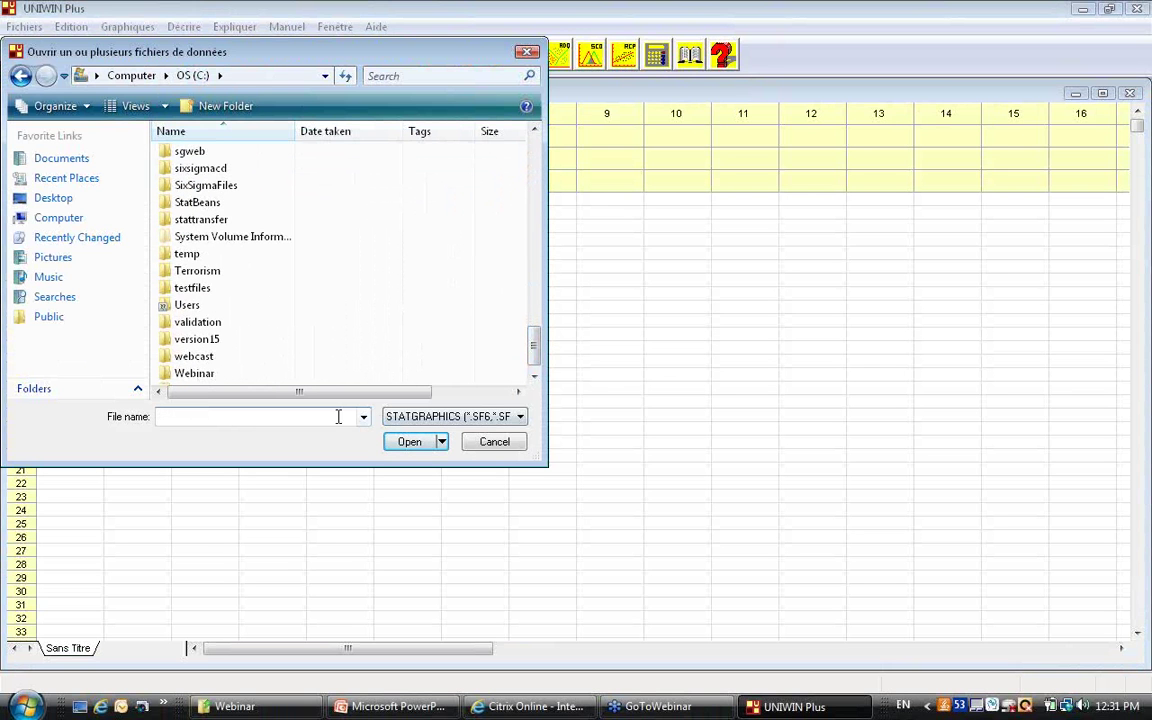
pyautogui.doubleClick(186, 376)
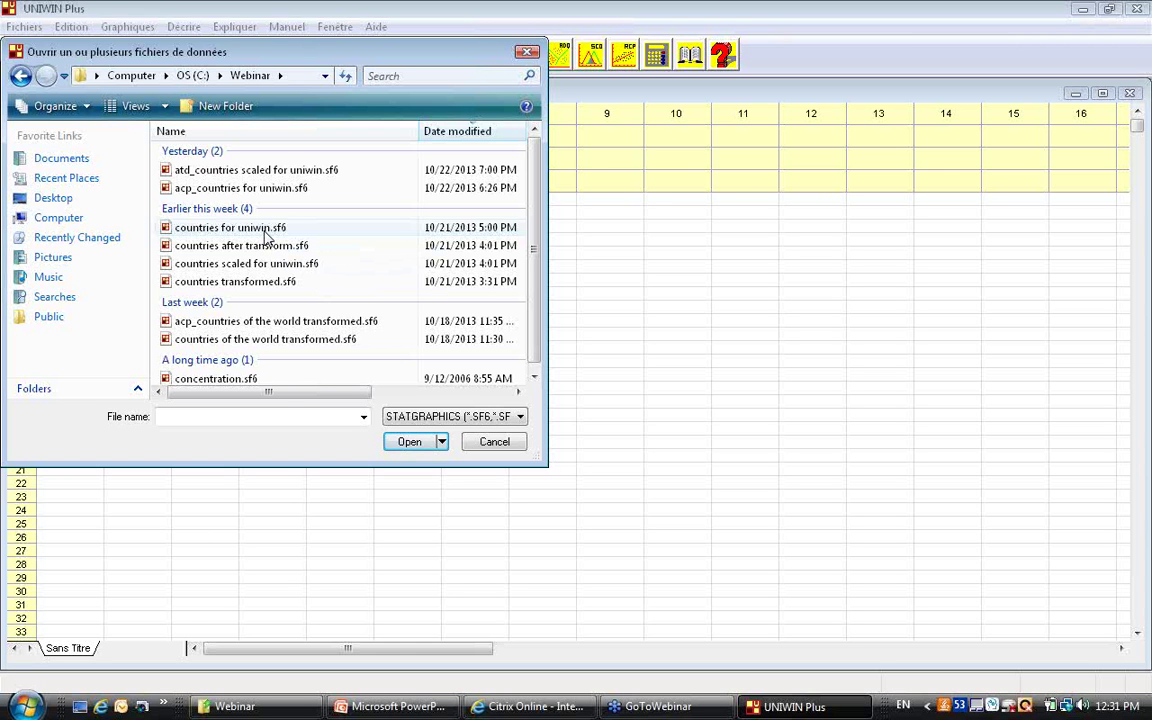
pyautogui.click(266, 230)
pyautogui.click(410, 441)
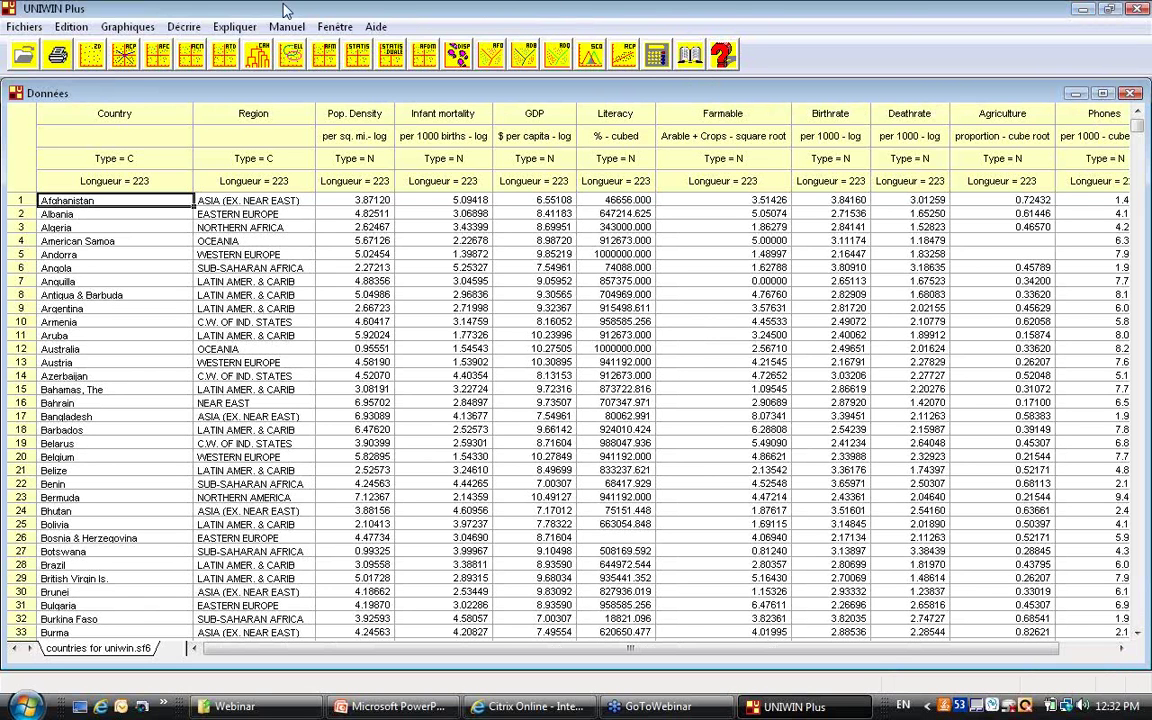
# Set up a principal components analysis (ACP) on the eight variables from Pop. Density through Agriculture, with Country as the individuals' labels.
pyautogui.click(178, 28)
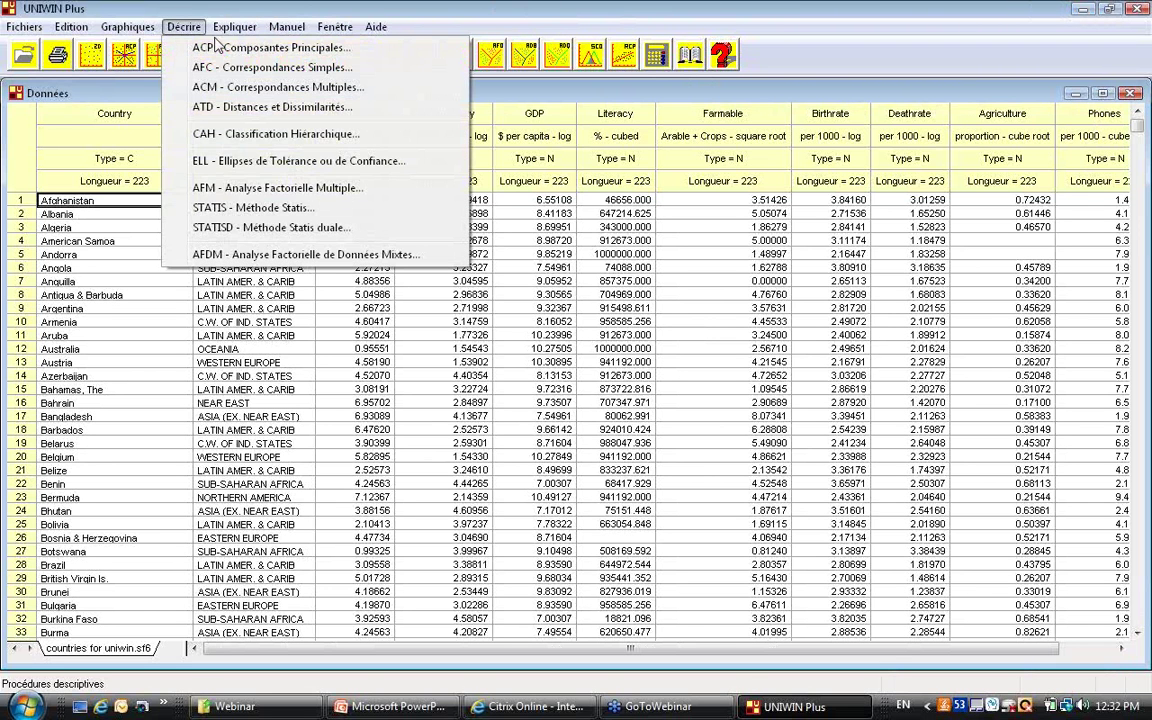
pyautogui.click(240, 49)
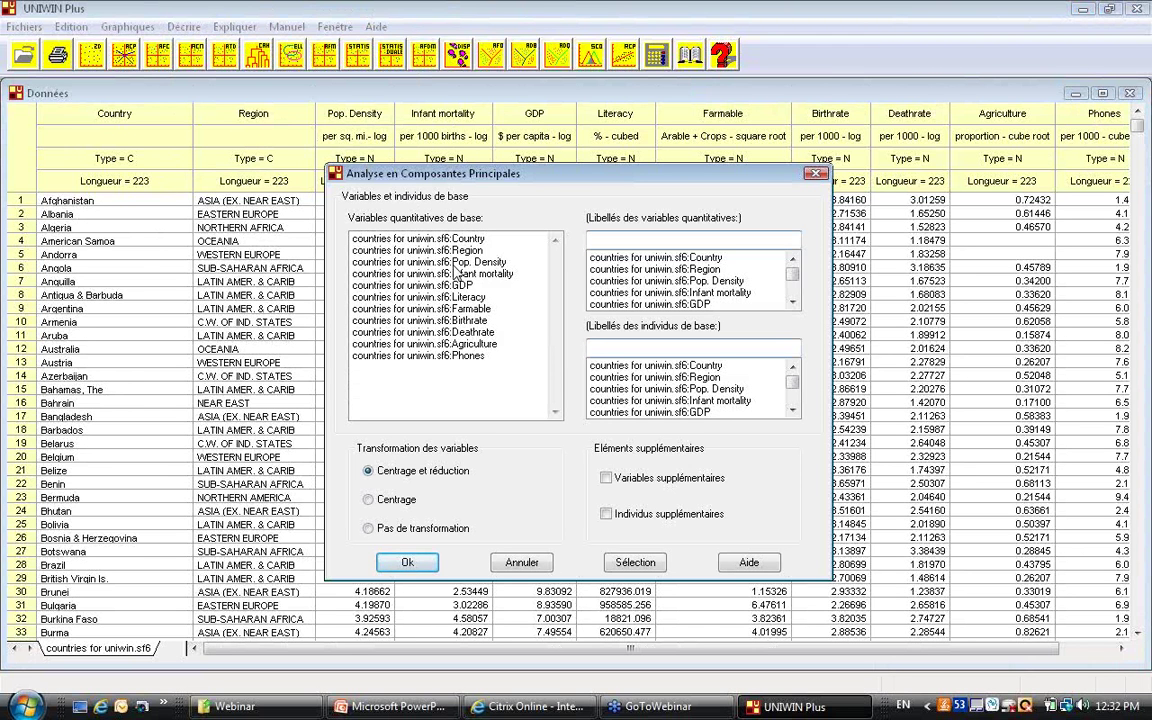
pyautogui.moveTo(460, 263); pyautogui.dragTo(474, 350)
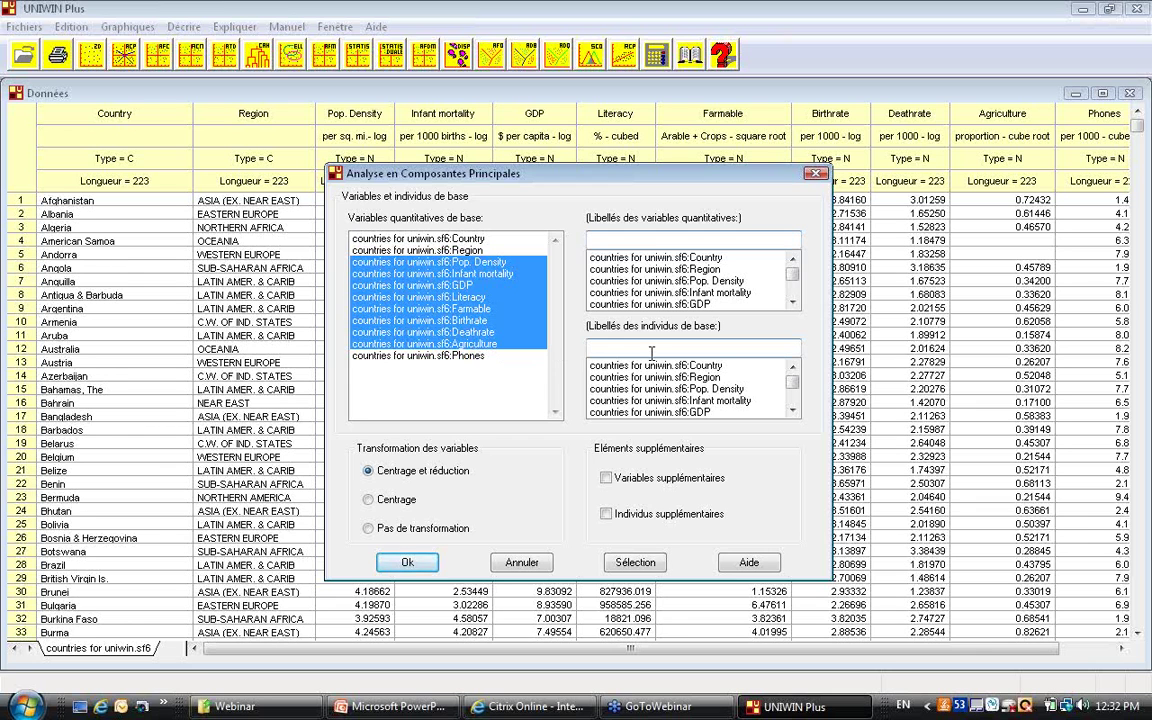
pyautogui.click(704, 366)
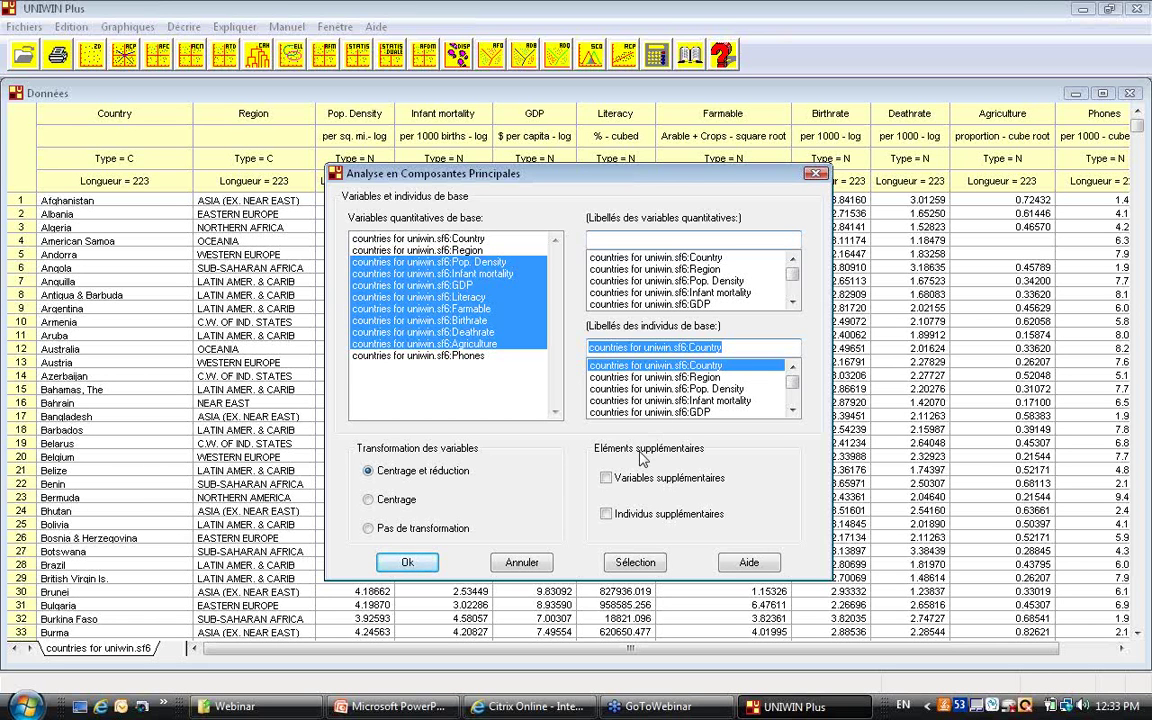
# Add Phones as a supplementary quantitative variable and run the analysis, replacing the results file ACP_countries for uniwin.SF6 in the Webinar folder.
pyautogui.click(607, 479)
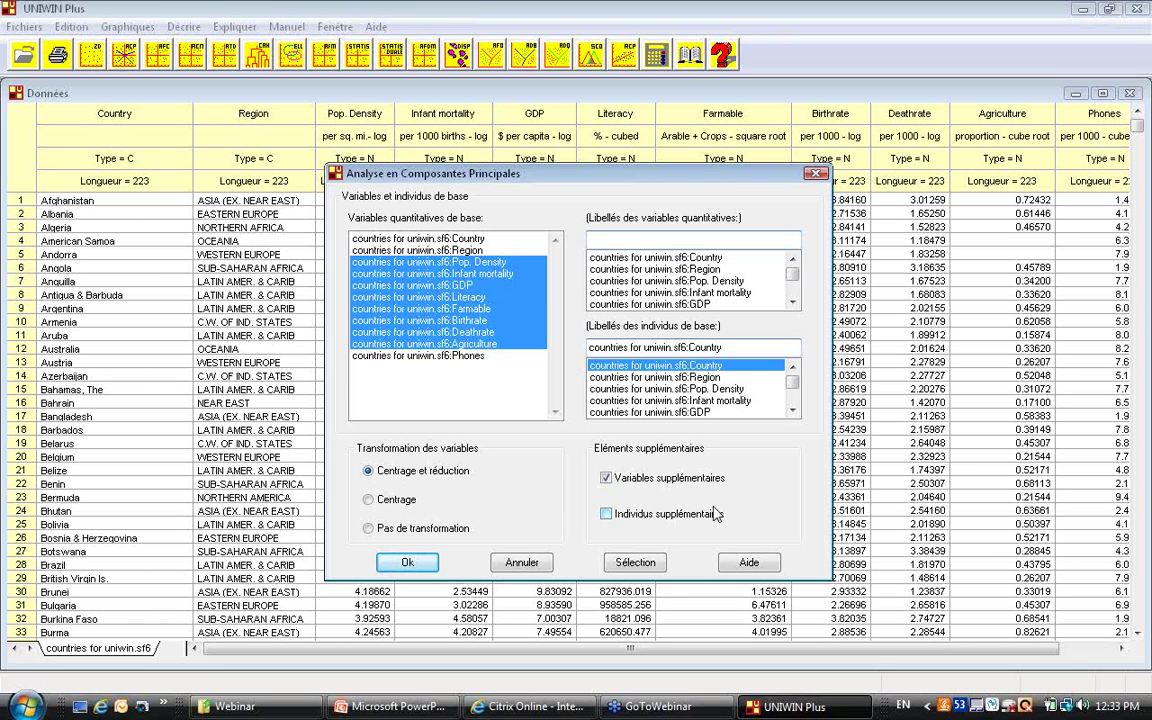
pyautogui.click(408, 563)
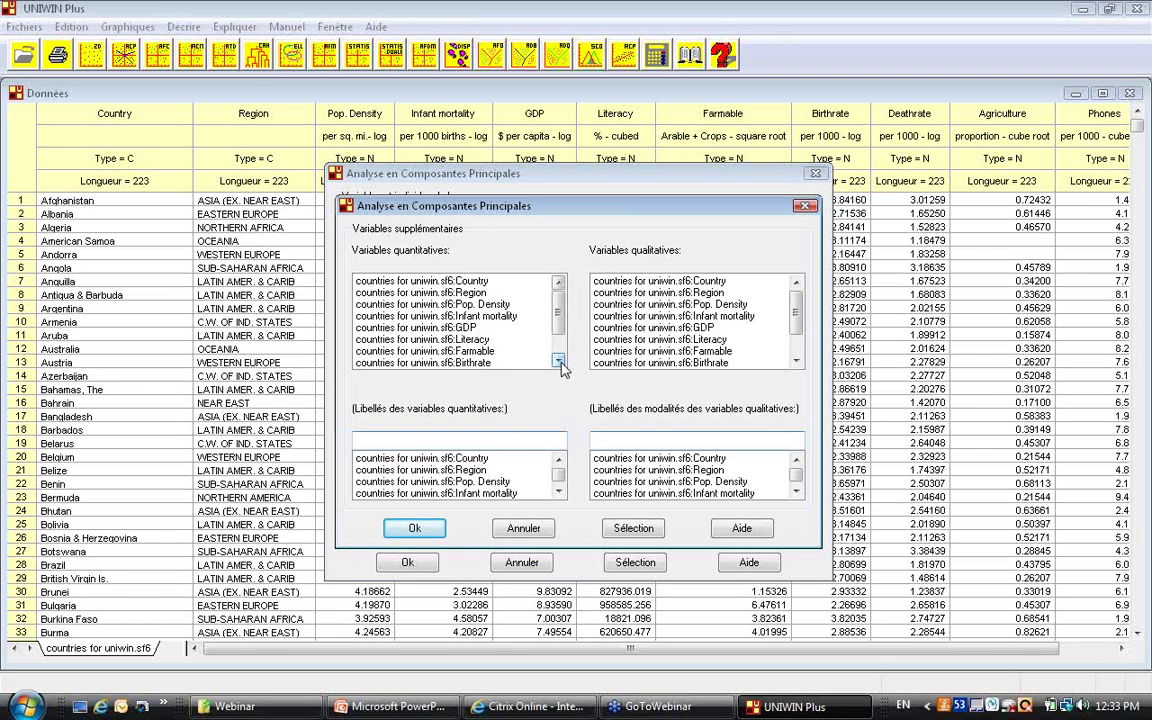
pyautogui.click(558, 362)
pyautogui.click(558, 362)
pyautogui.click(558, 362)
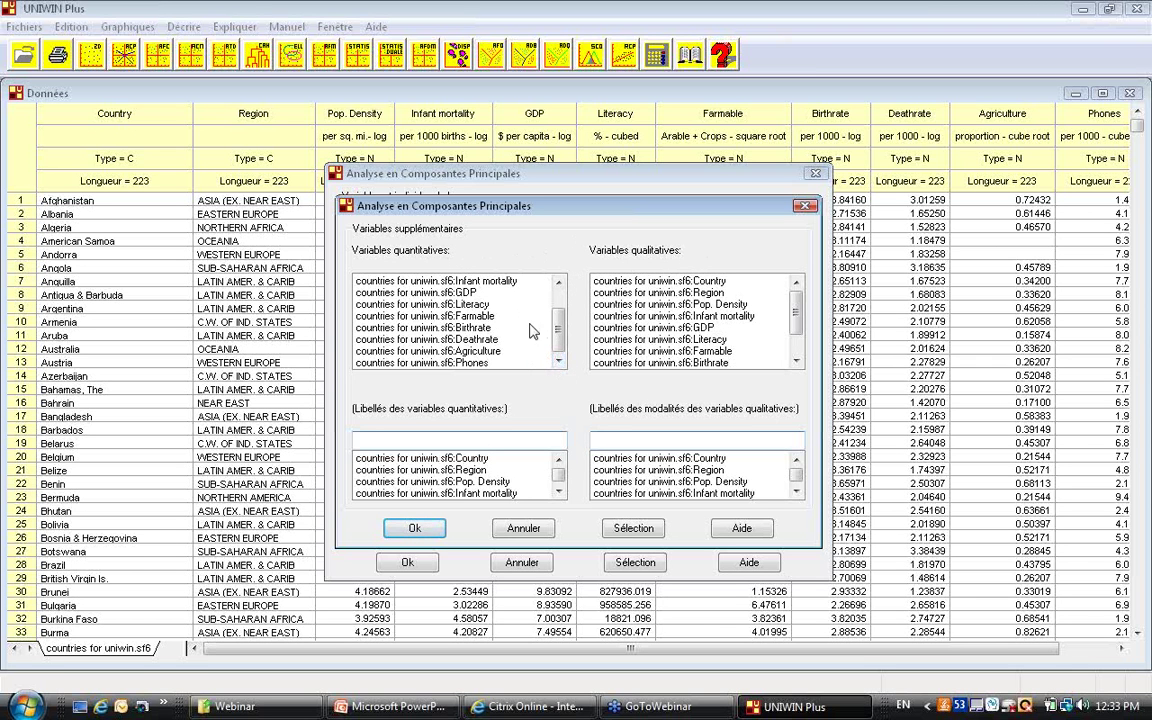
pyautogui.click(470, 363)
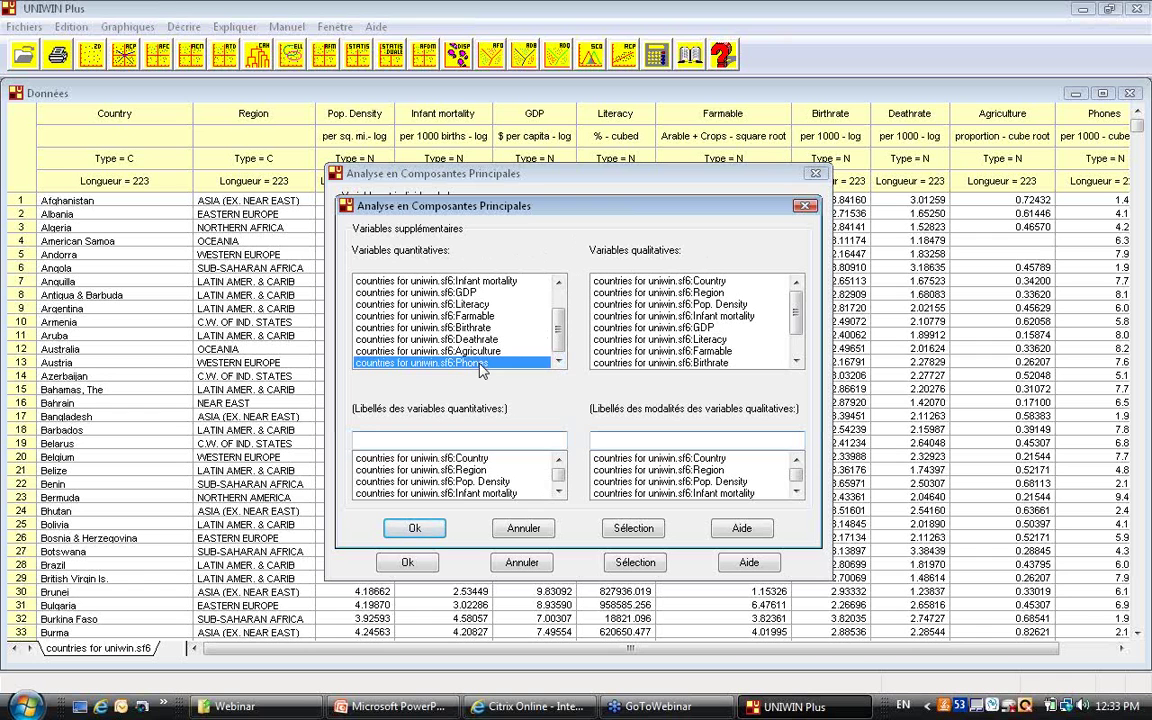
pyautogui.click(414, 528)
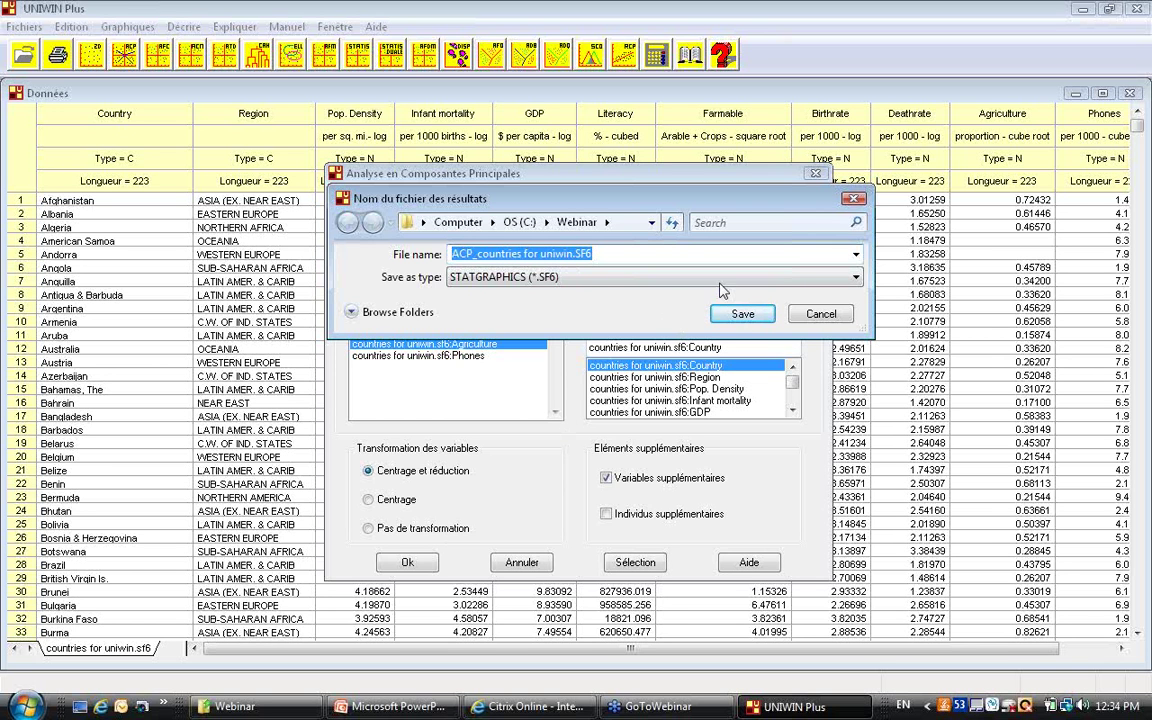
pyautogui.click(748, 313)
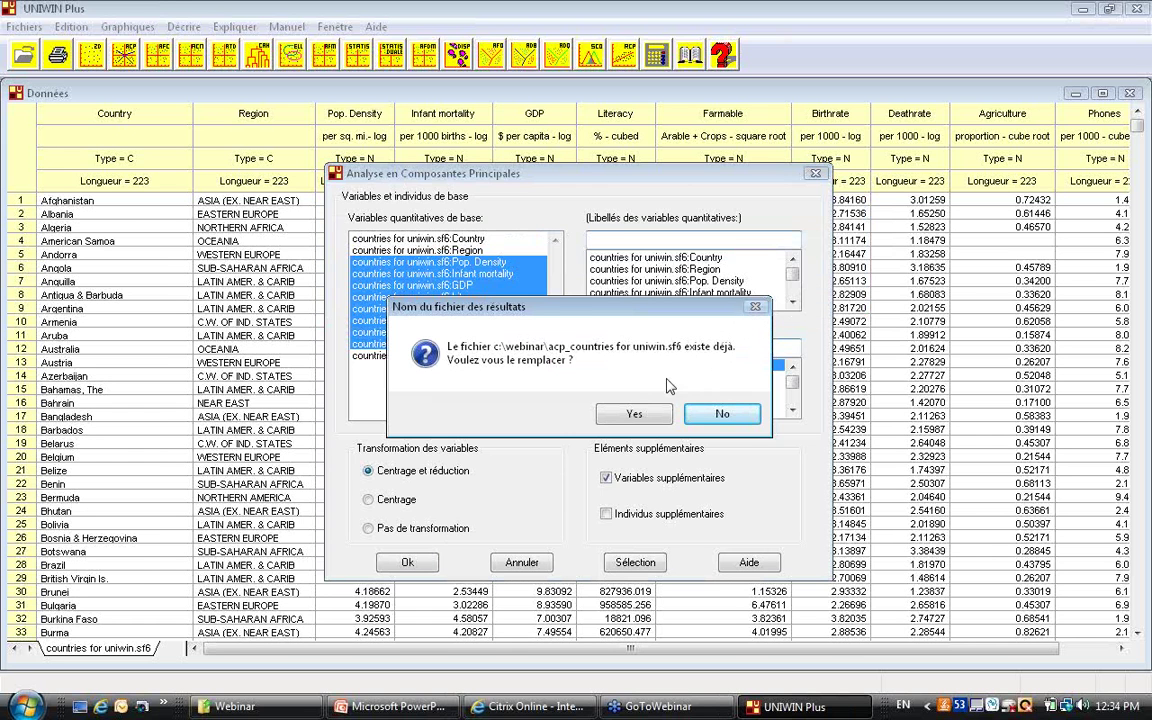
pyautogui.click(636, 414)
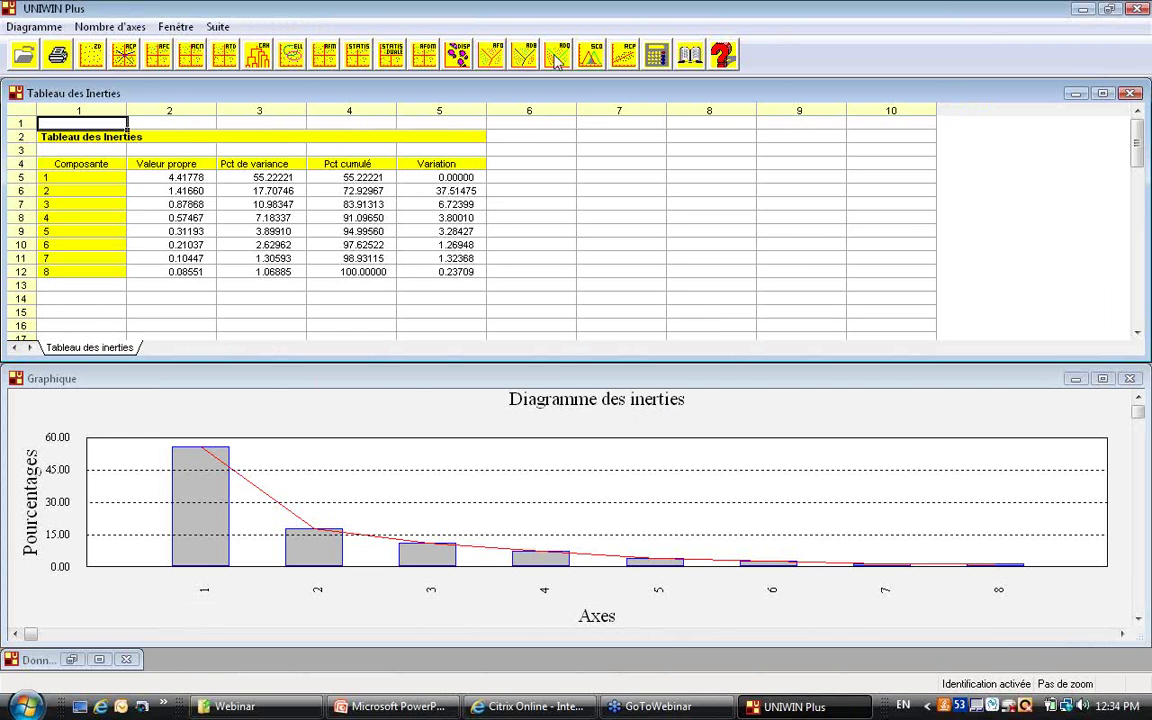
# Highlight the percentages of variance of all eight components in the inertia table, and continue to the reports and graphs.
pyautogui.click(274, 178)
pyautogui.moveTo(274, 178); pyautogui.dragTo(272, 272)
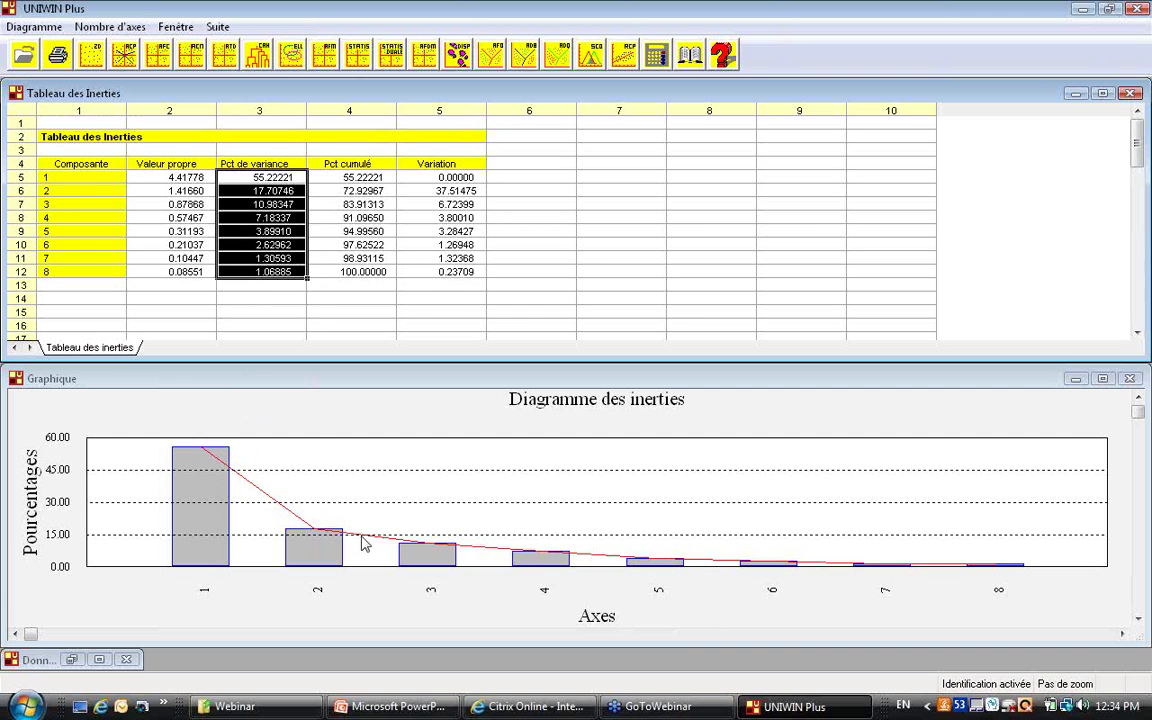
pyautogui.click(226, 28)
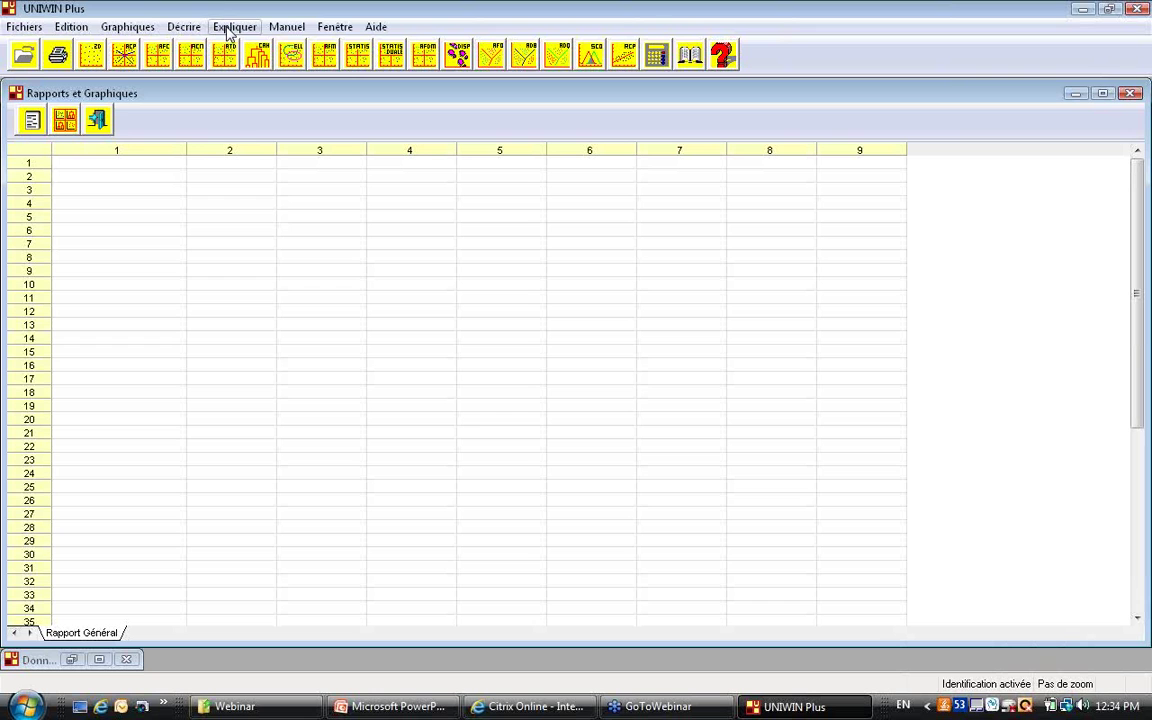
# Plot the correlation circle of base and supplementary variables with points and lines on axes 1 and 2, labelling both sets of quantitative variables.
pyautogui.click(64, 121)
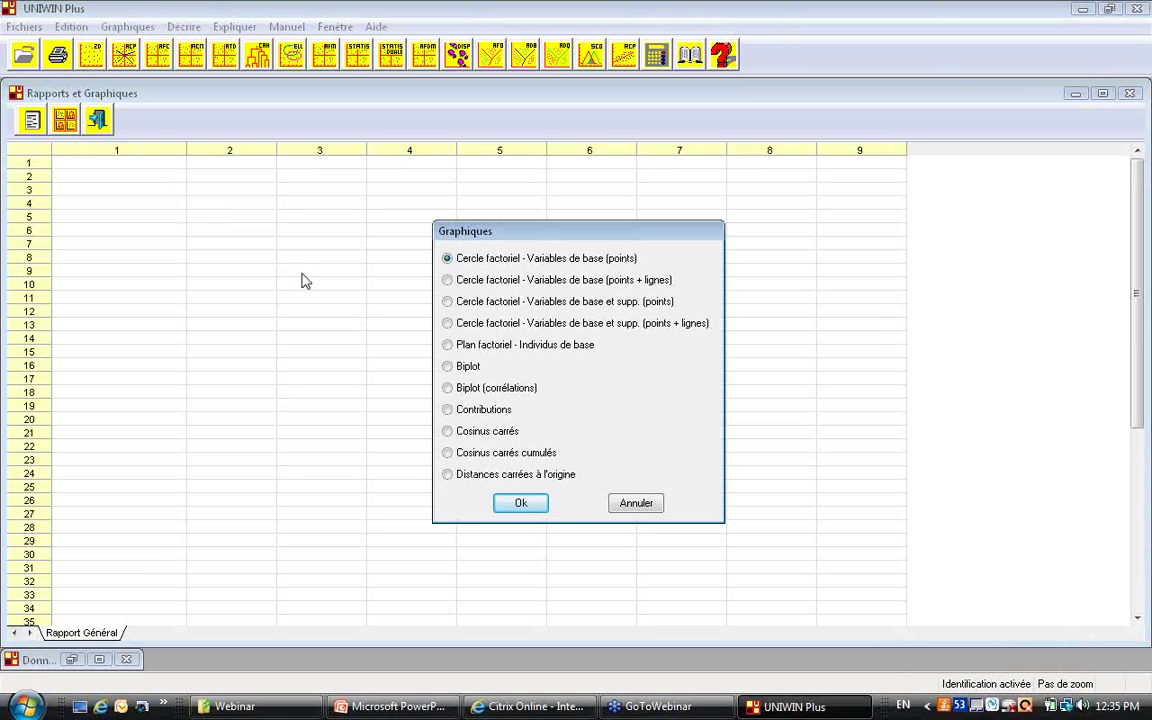
pyautogui.click(448, 325)
pyautogui.click(527, 503)
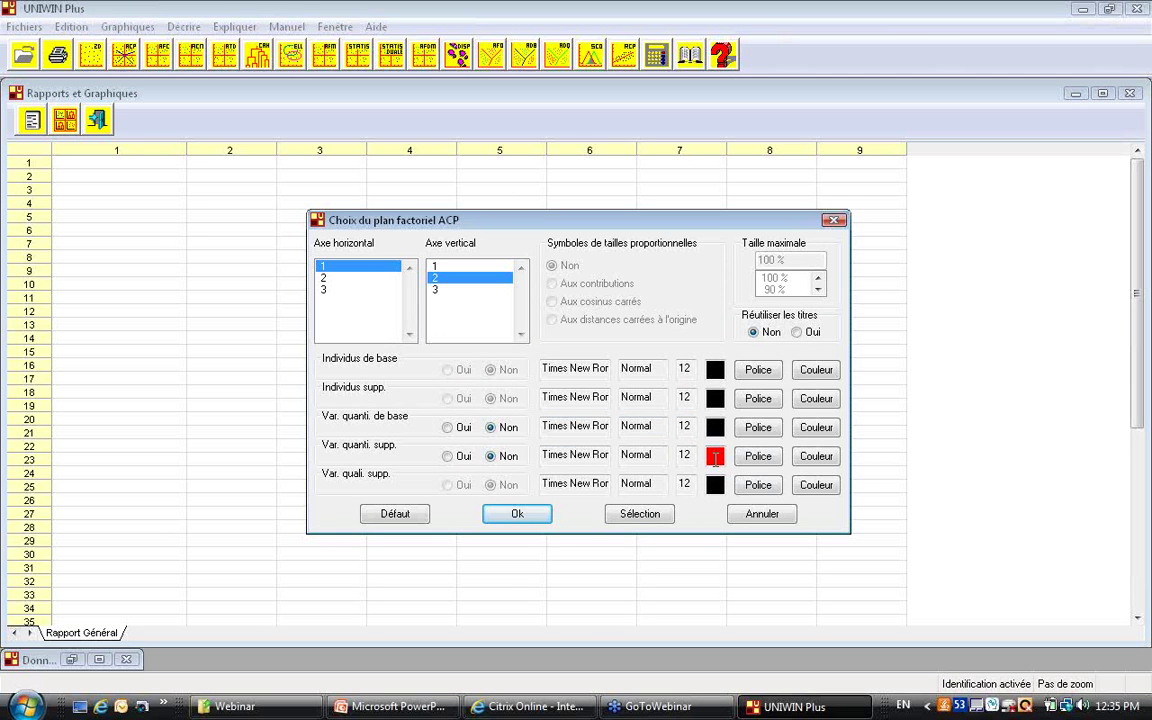
pyautogui.click(449, 428)
pyautogui.click(449, 456)
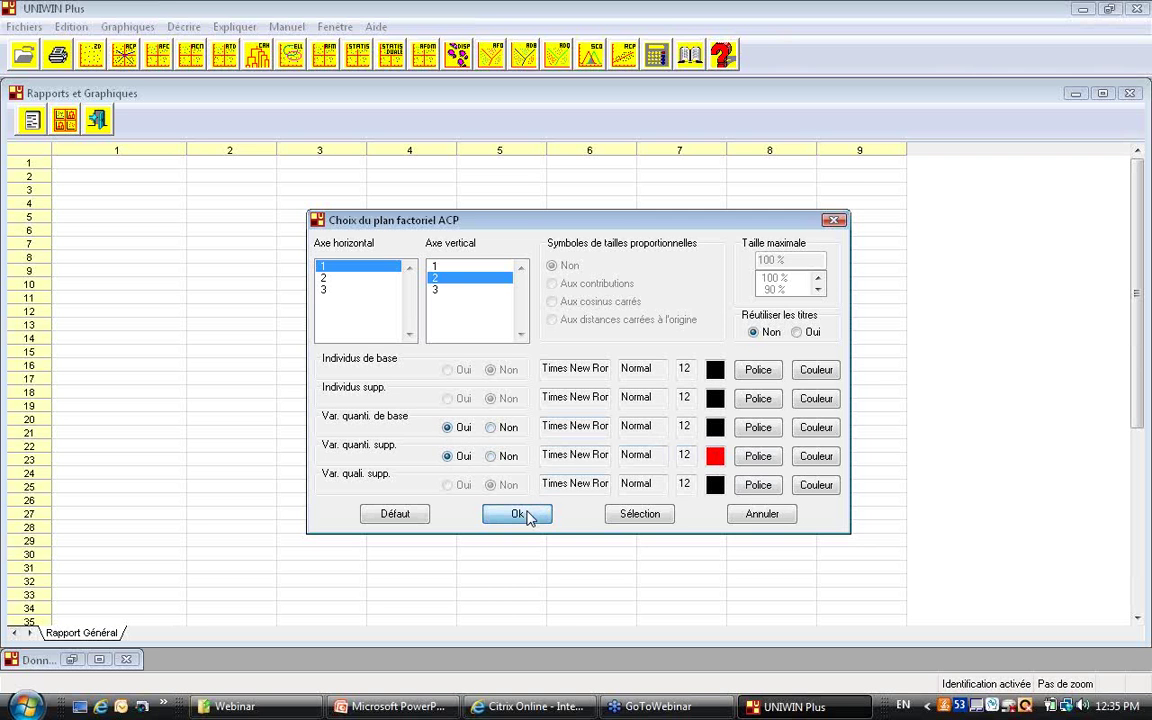
pyautogui.click(527, 515)
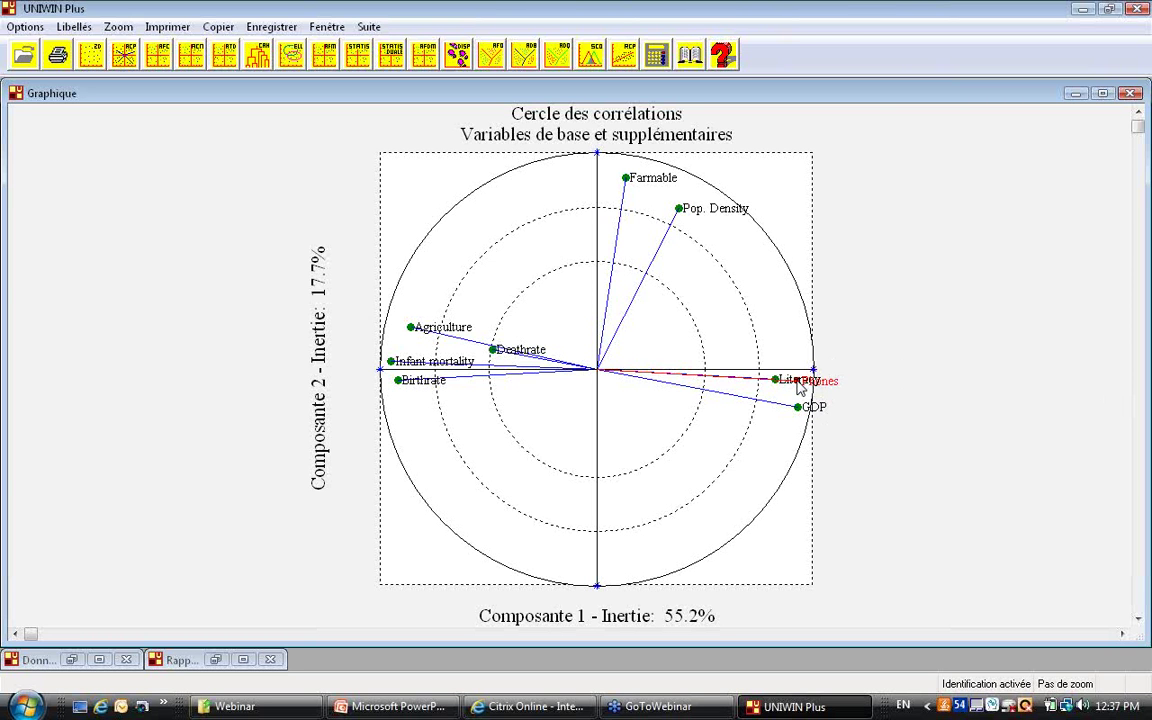
# Switch to PowerPoint and present the slides from Uniwin from Sigma Plus through the 2D scatterplot with symbols proportional to squared cosines.
pyautogui.click(449, 707)
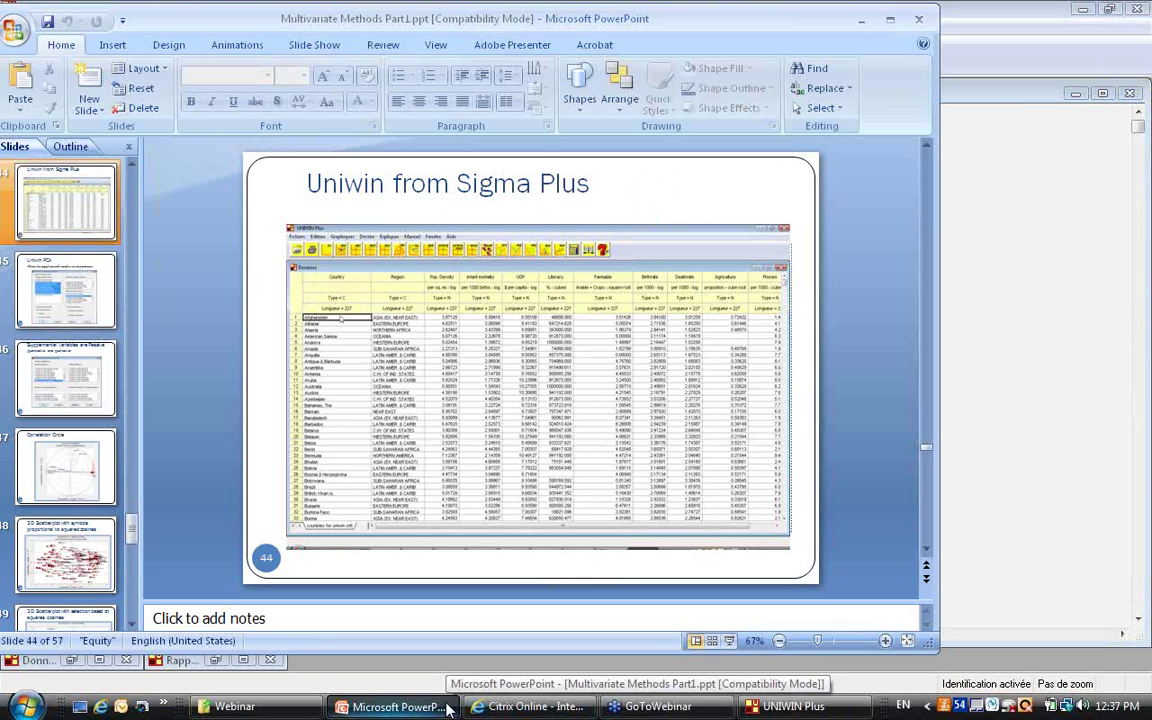
pyautogui.hotkey('shift', 'F5')
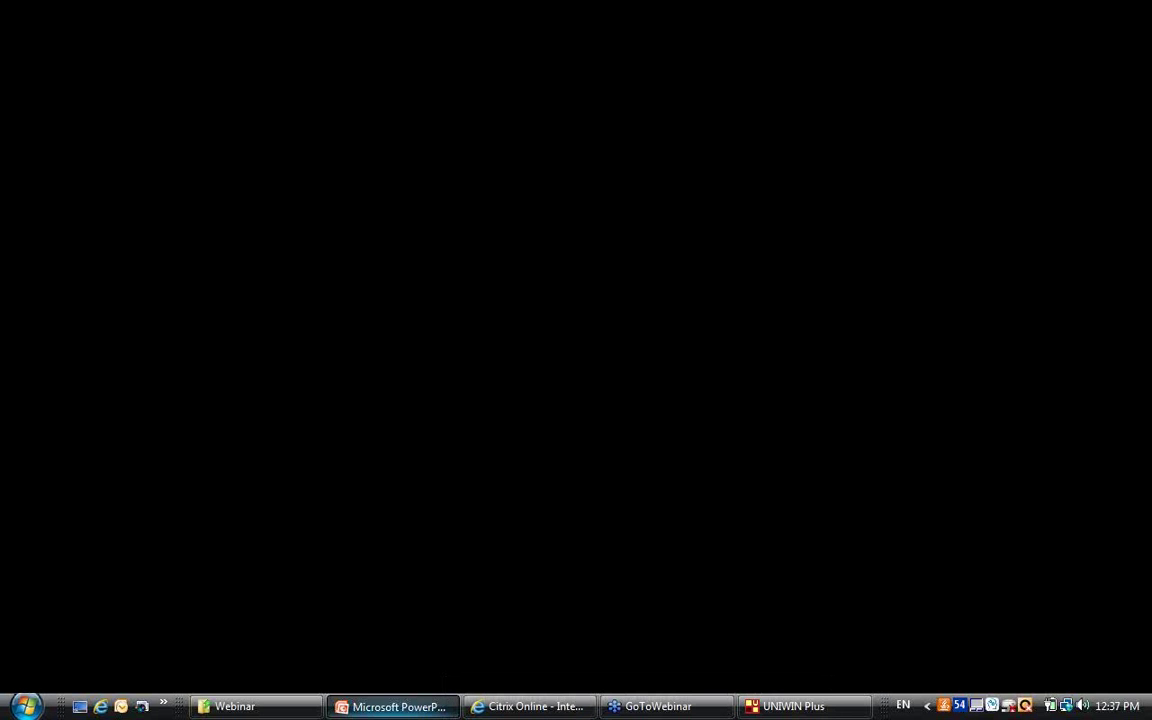
pyautogui.press('Right')
pyautogui.press('Right')
pyautogui.press('Right')
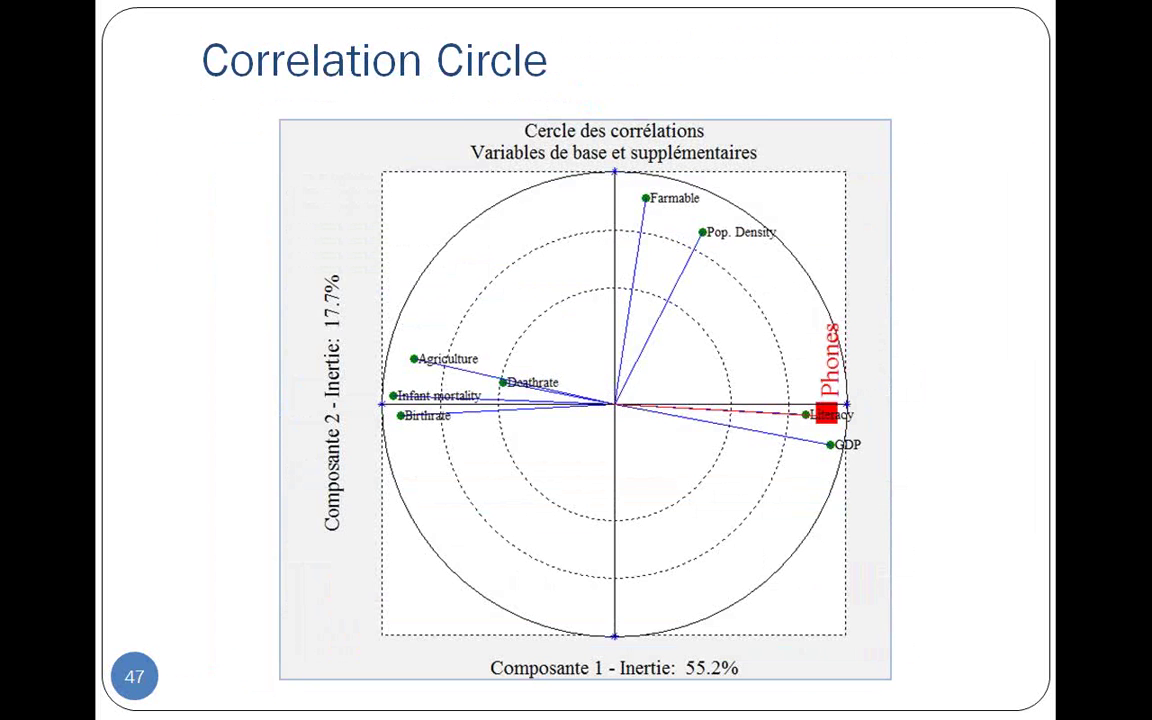
pyautogui.press('Right')
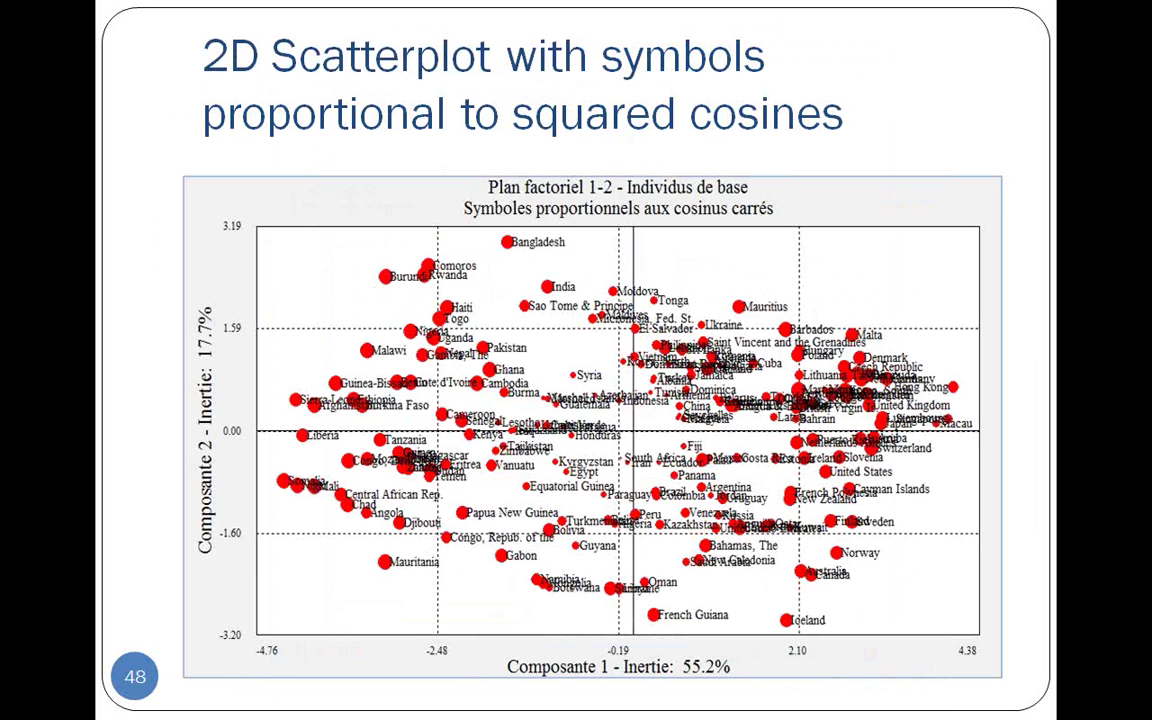
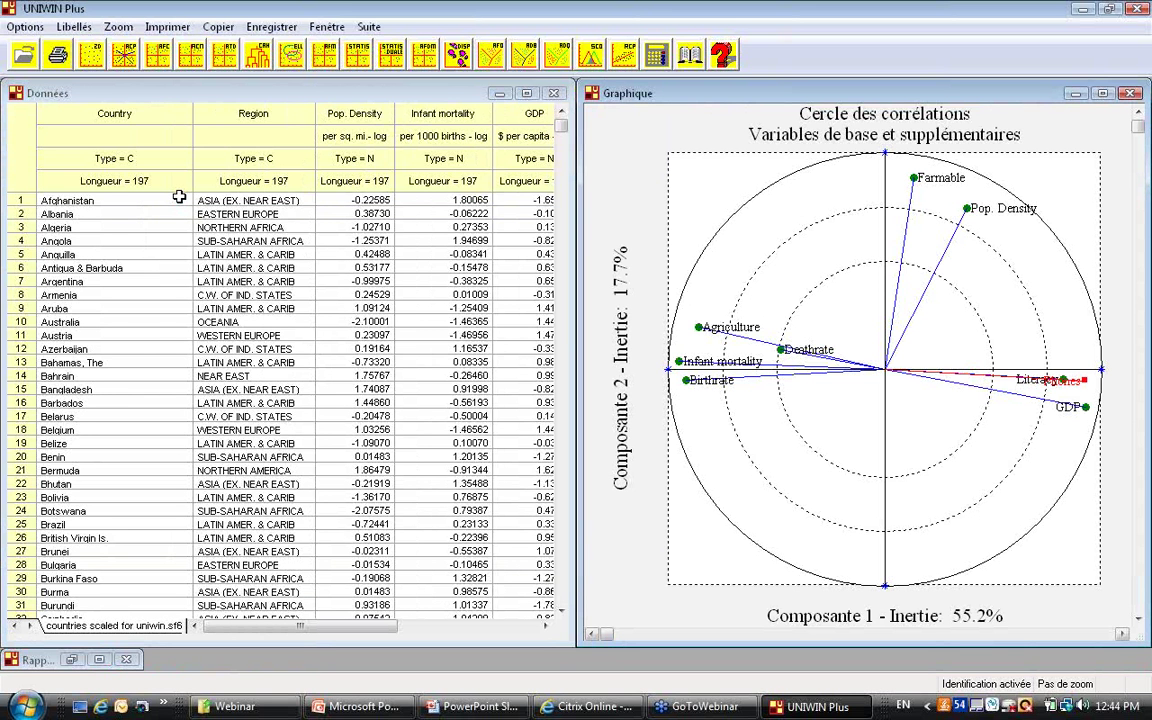
# Examine the scaled variables from Pop. Density through Agriculture in the countries scaled for uniwin.sf6 data table.
pyautogui.click(405, 293)
pyautogui.press('Right')
pyautogui.press('Right')
pyautogui.press('Right')
pyautogui.press('Right')
pyautogui.press('Right')
pyautogui.press('Right')
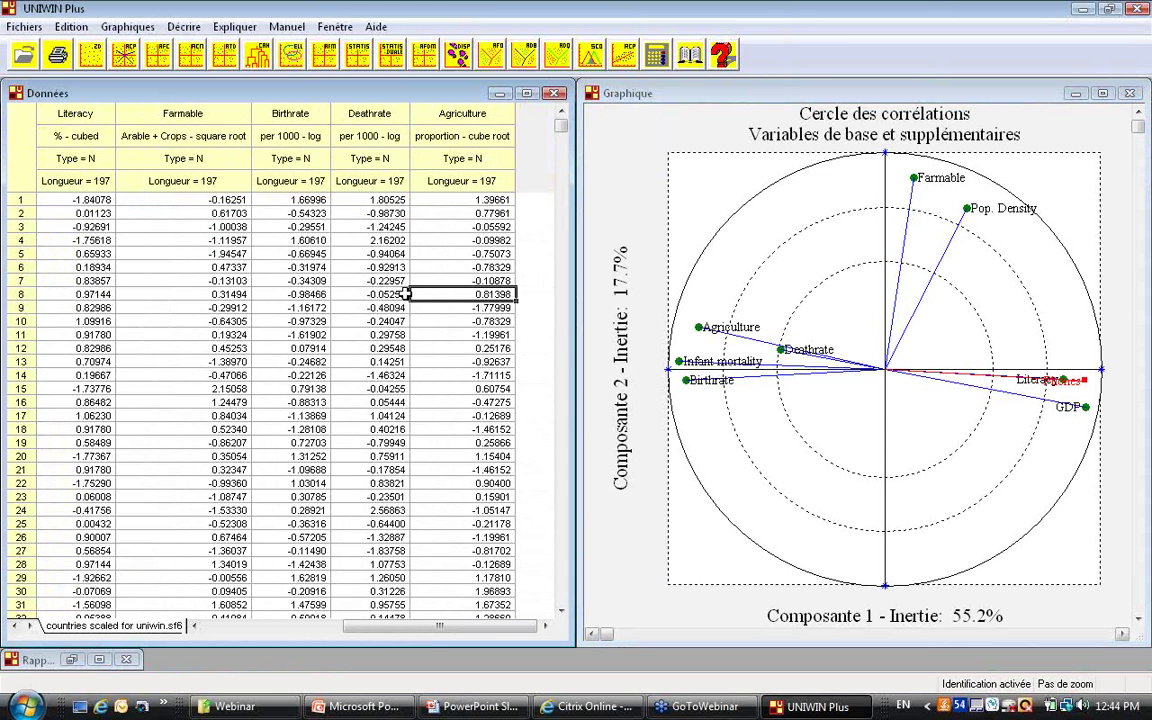
pyautogui.press('Left')
pyautogui.press('Left')
pyautogui.press('Left')
pyautogui.press('Left')
pyautogui.press('Left')
pyautogui.press('Left')
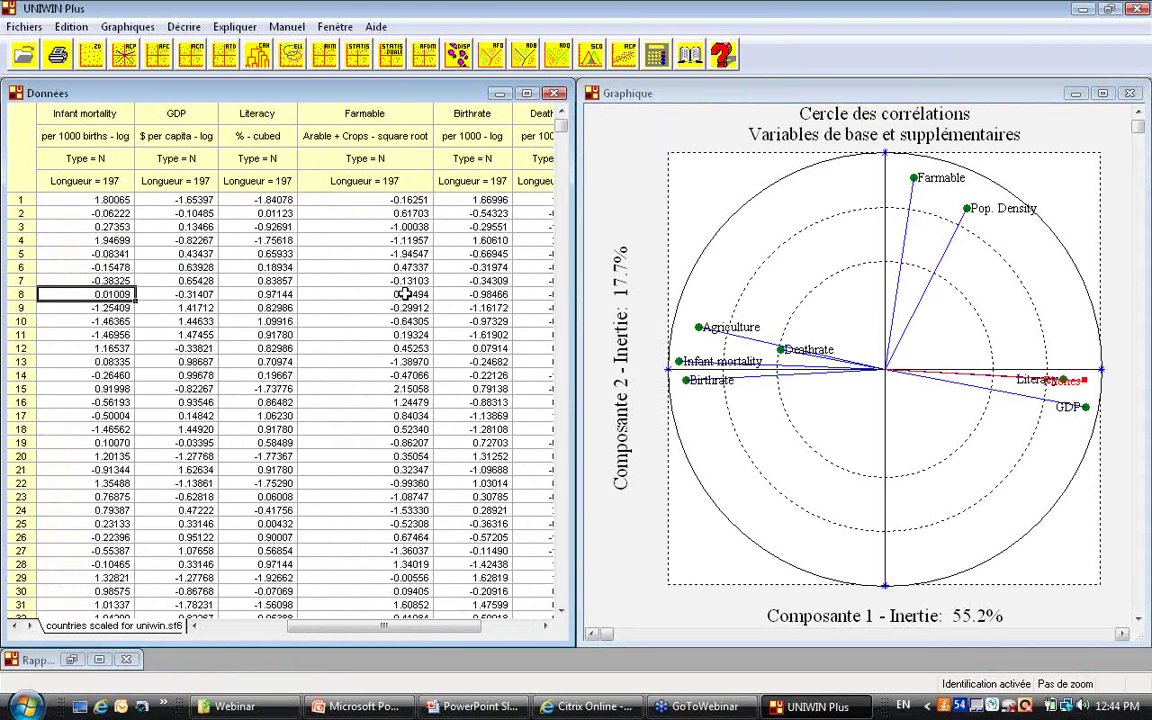
pyautogui.press('Left')
pyautogui.press('Left')
pyautogui.press('Right')
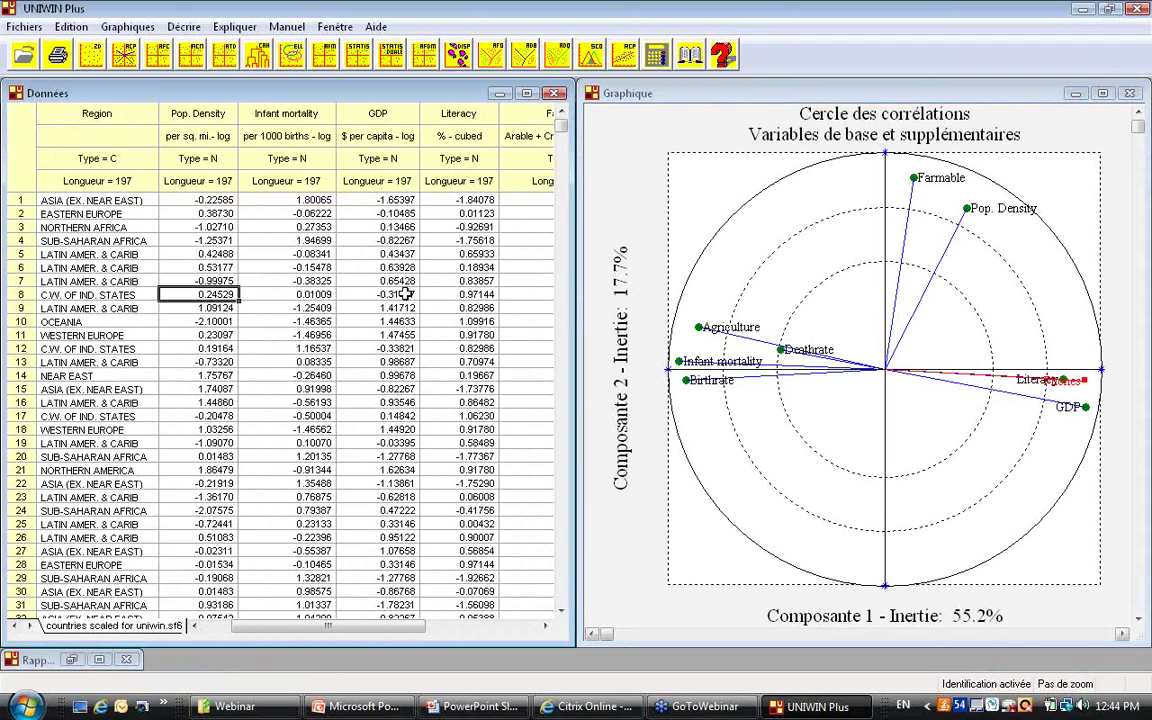
# Create a Euclidean distance table from the eight variables Pop. Density through Agriculture, saved as distance in countries scaled for uniwin.sf6.
pyautogui.click(73, 27)
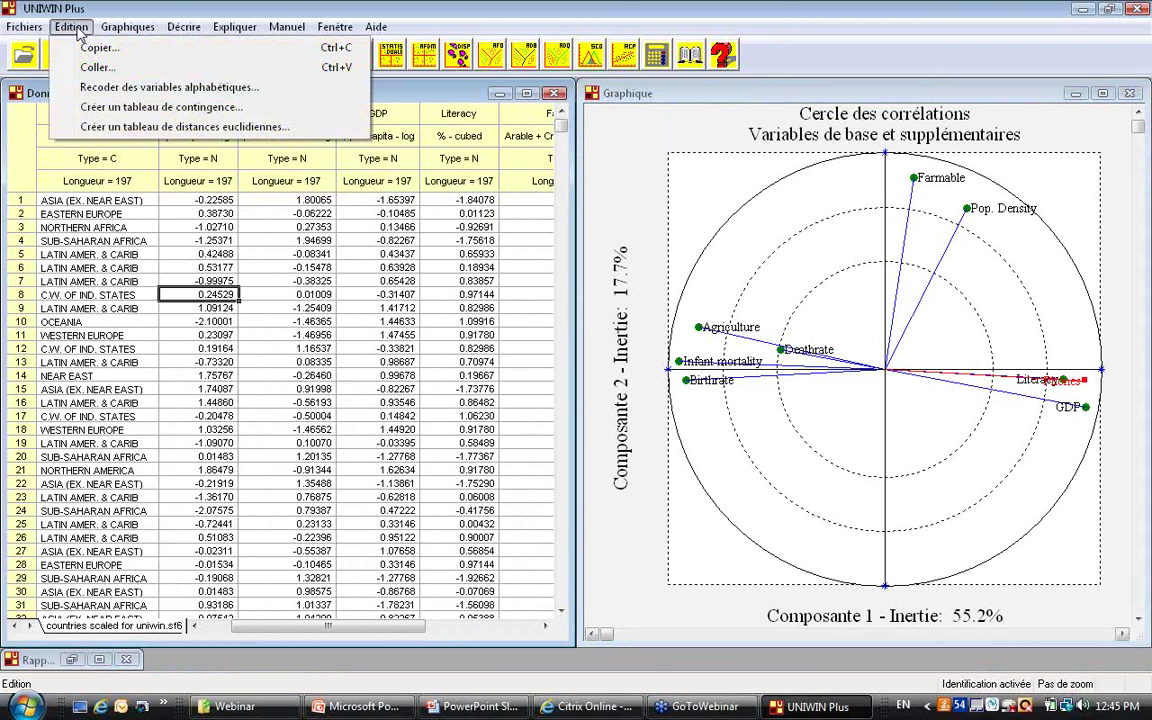
pyautogui.click(185, 128)
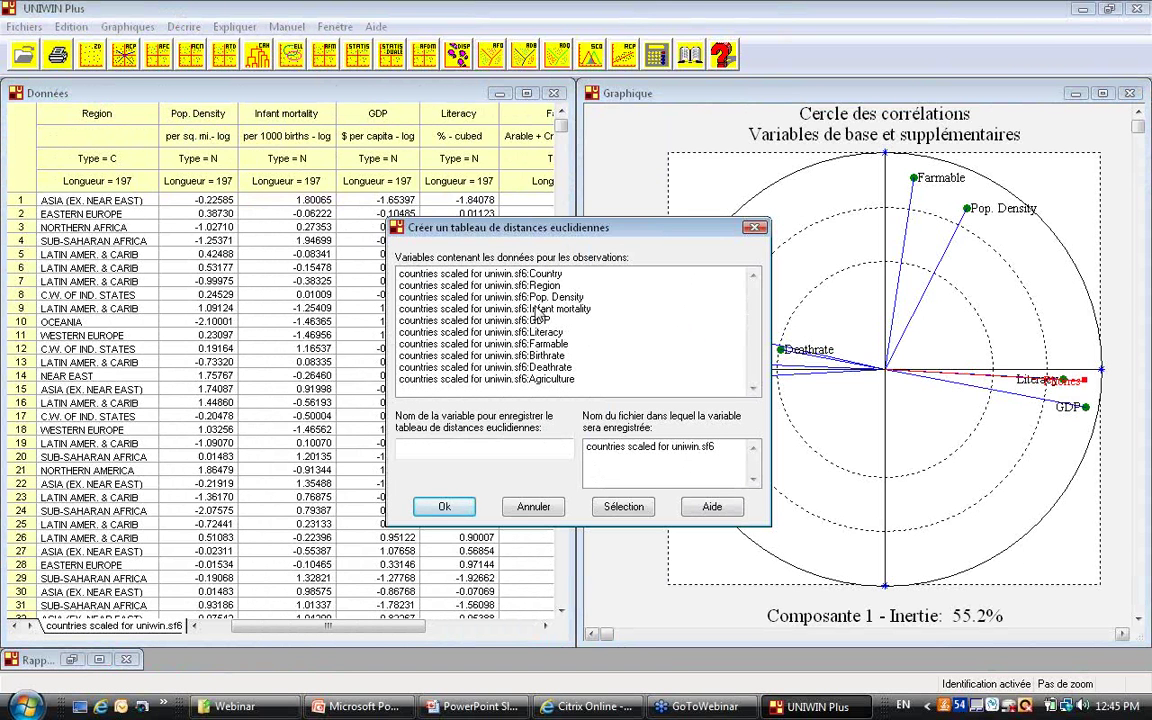
pyautogui.moveTo(536, 298); pyautogui.dragTo(543, 392)
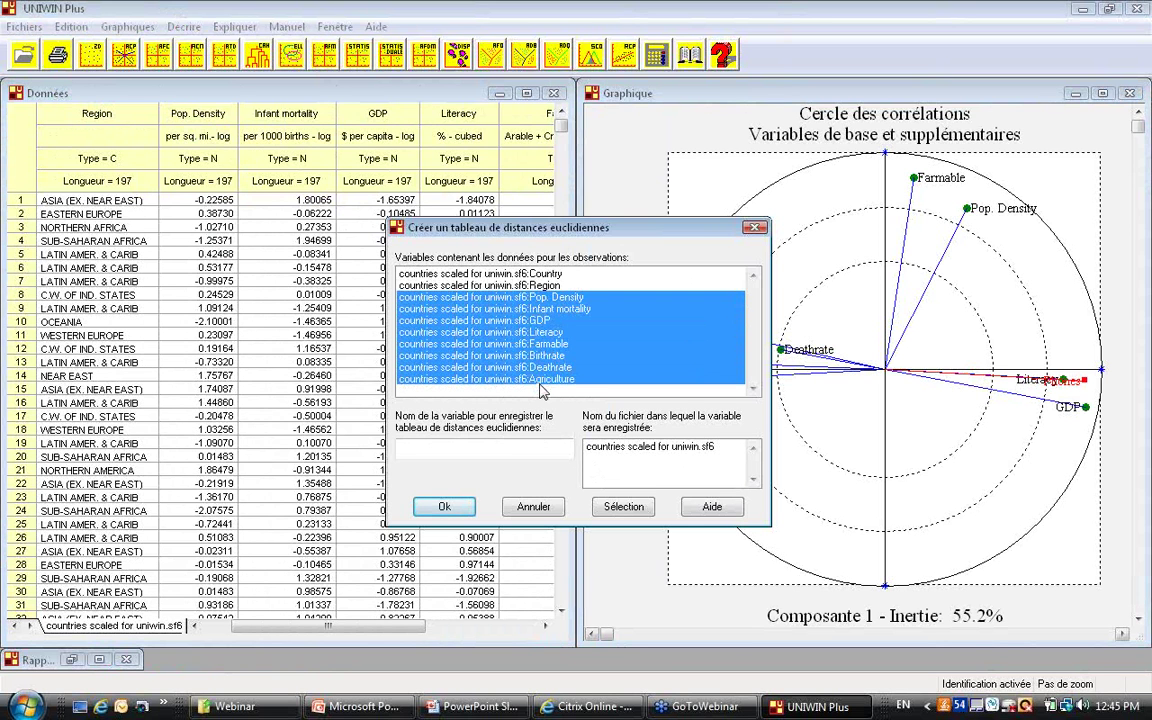
pyautogui.click(507, 449)
pyautogui.write('distance')
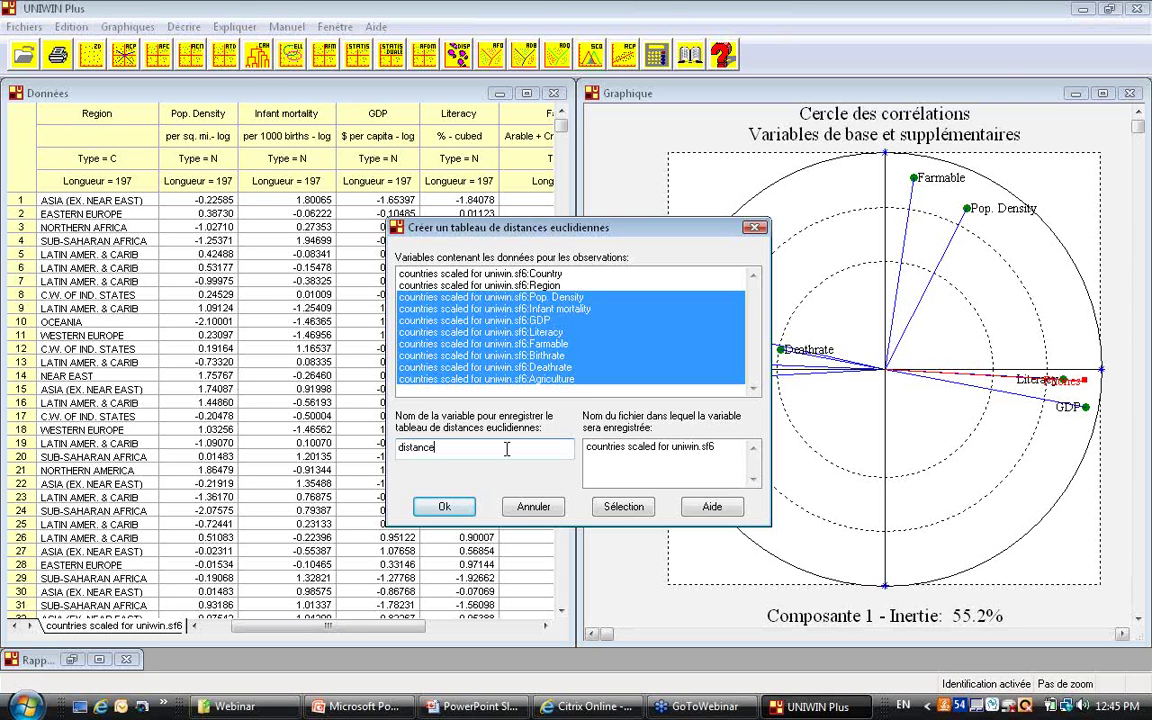
pyautogui.click(459, 509)
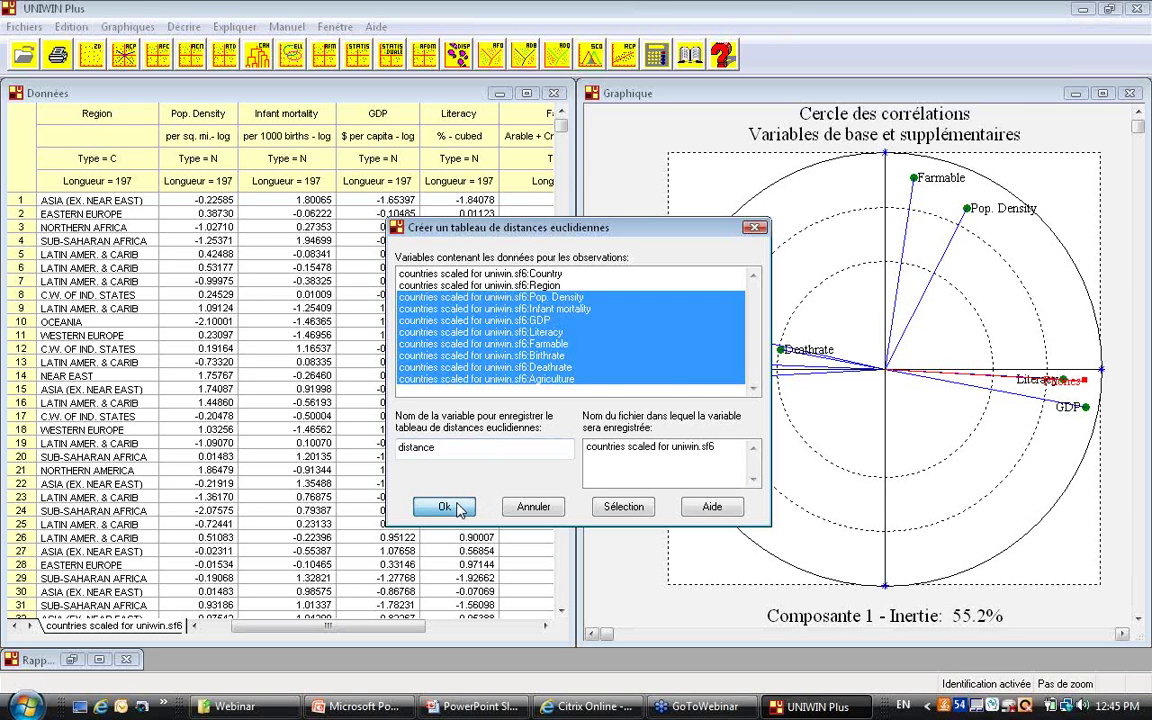
pyautogui.click(452, 507)
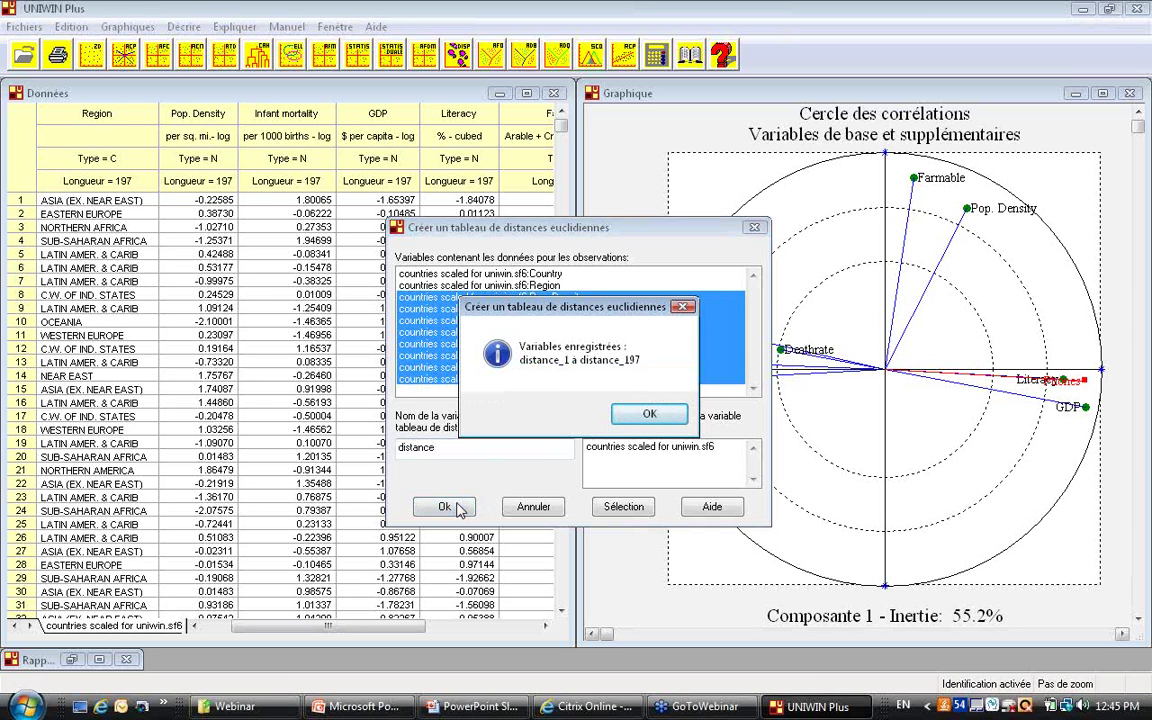
pyautogui.click(660, 415)
pyautogui.click(662, 415)
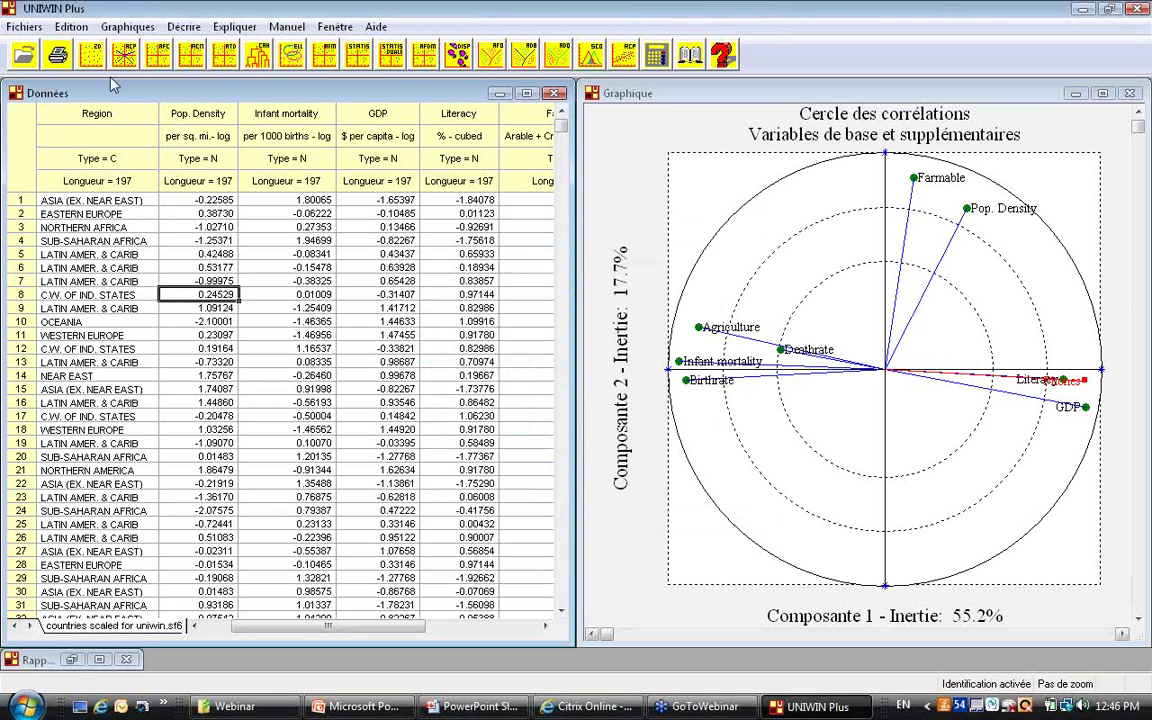
# Reopen countries scaled for uniwin.sf6, move the correlation circle window out of the way and widen the data window.
pyautogui.click(31, 31)
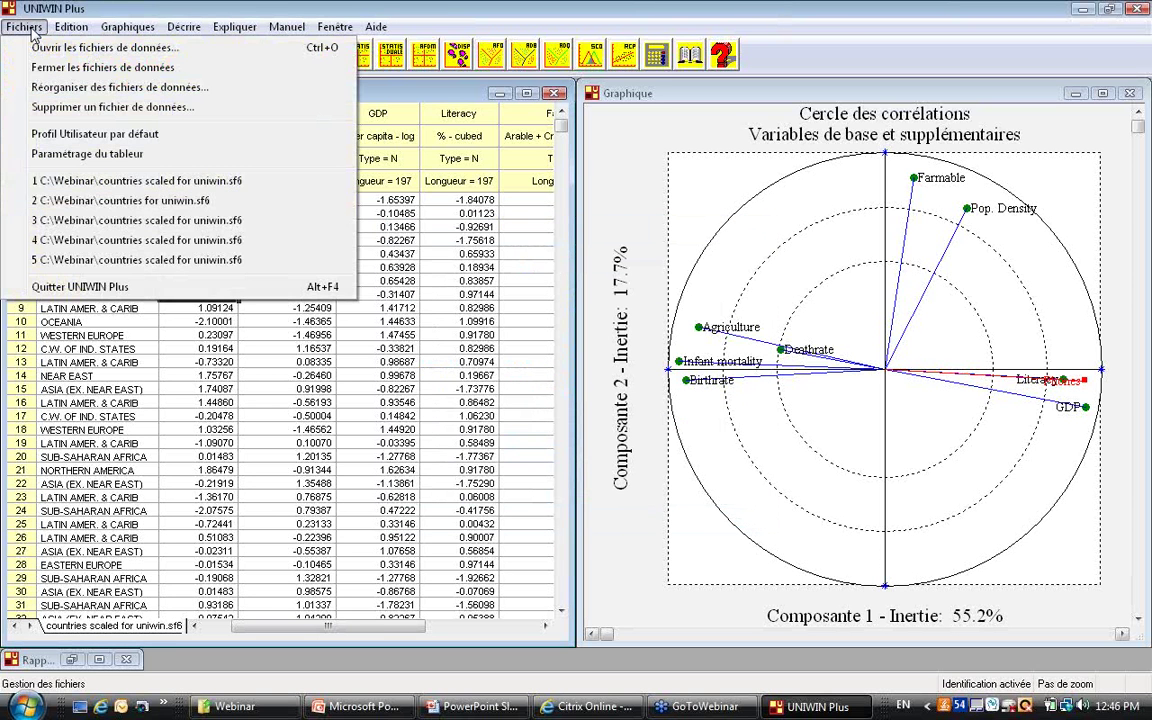
pyautogui.click(176, 181)
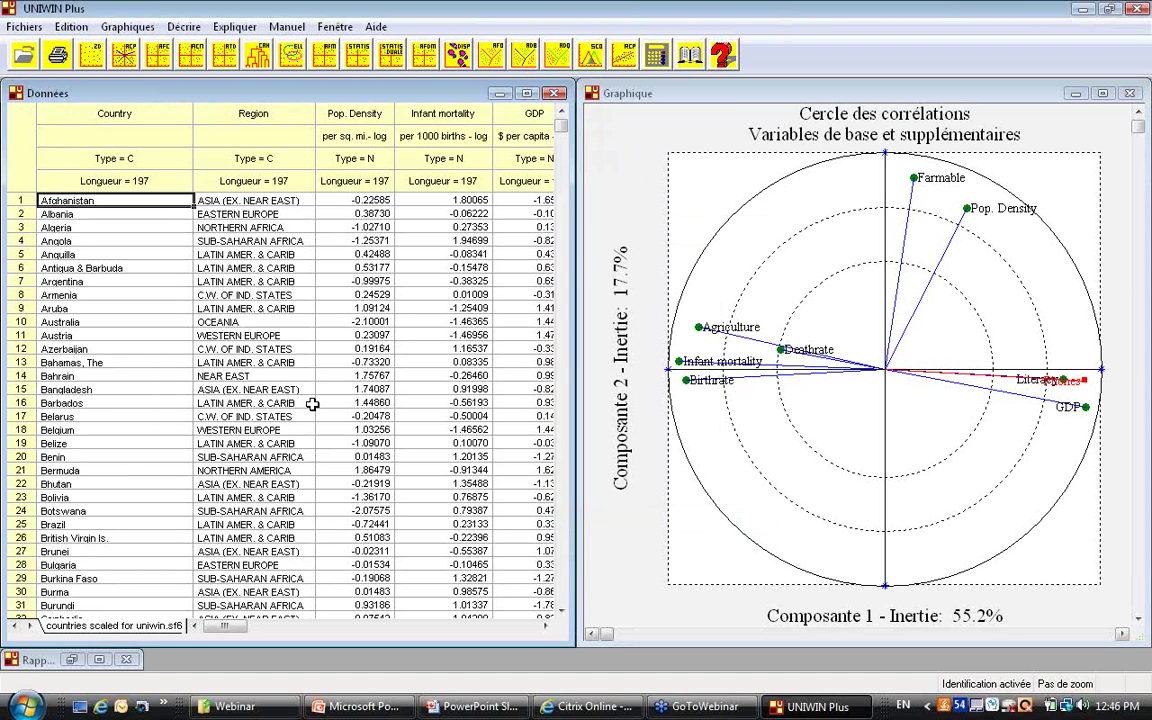
pyautogui.click(1027, 93)
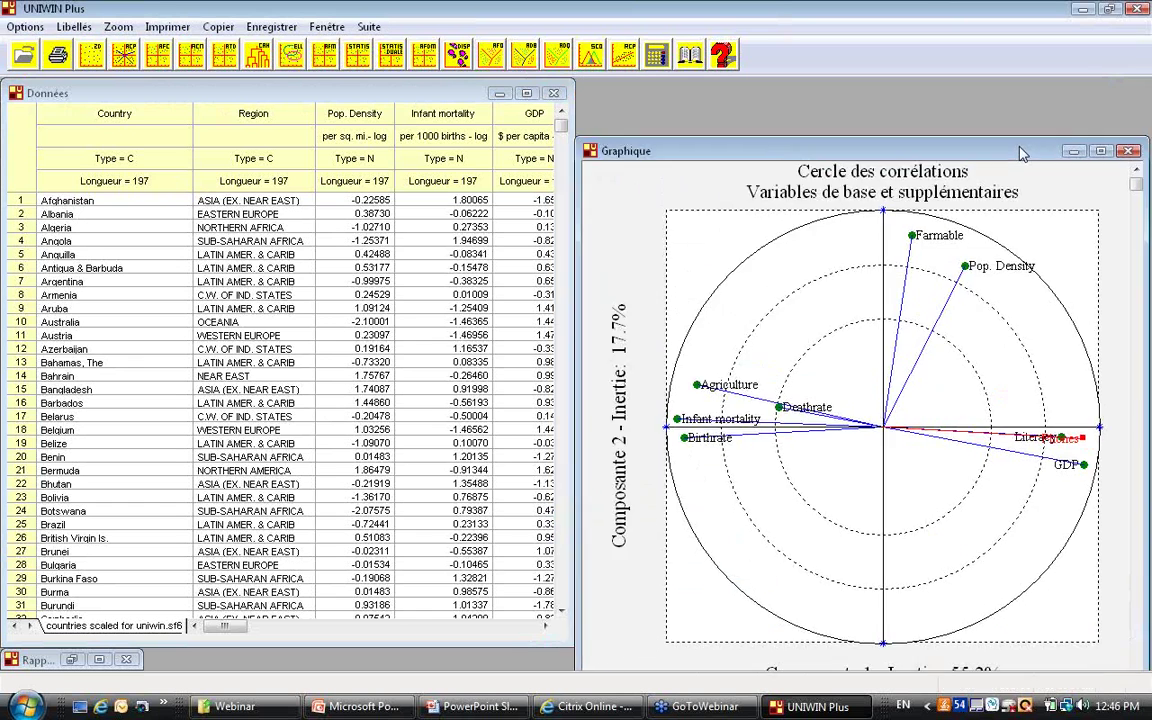
pyautogui.moveTo(575, 312); pyautogui.dragTo(958, 320)
# Examine the distance variables that follow Agriculture in the data table, from distance_1 through distance_9.
pyautogui.click(610, 333)
pyautogui.press('Right')
pyautogui.press('Right')
pyautogui.press('Right')
pyautogui.press('Right')
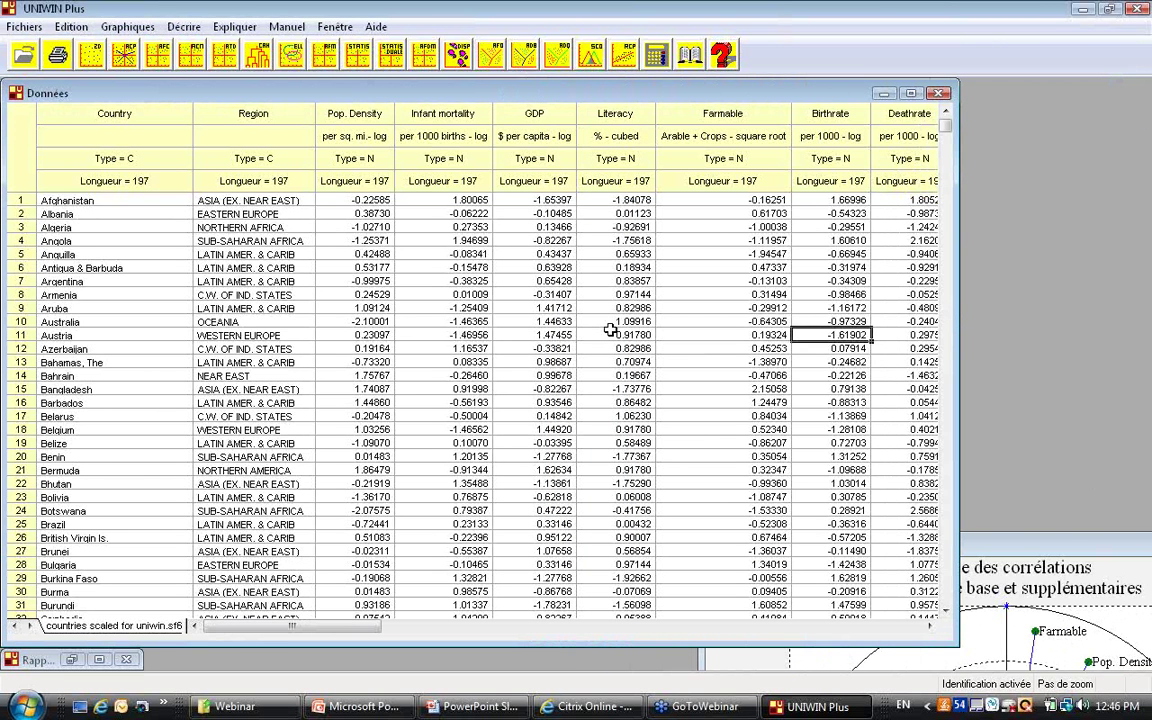
pyautogui.press('Right')
pyautogui.press('Right')
pyautogui.press('Right')
pyautogui.press('Right')
pyautogui.press('Right')
pyautogui.press('Right')
pyautogui.press('Right')
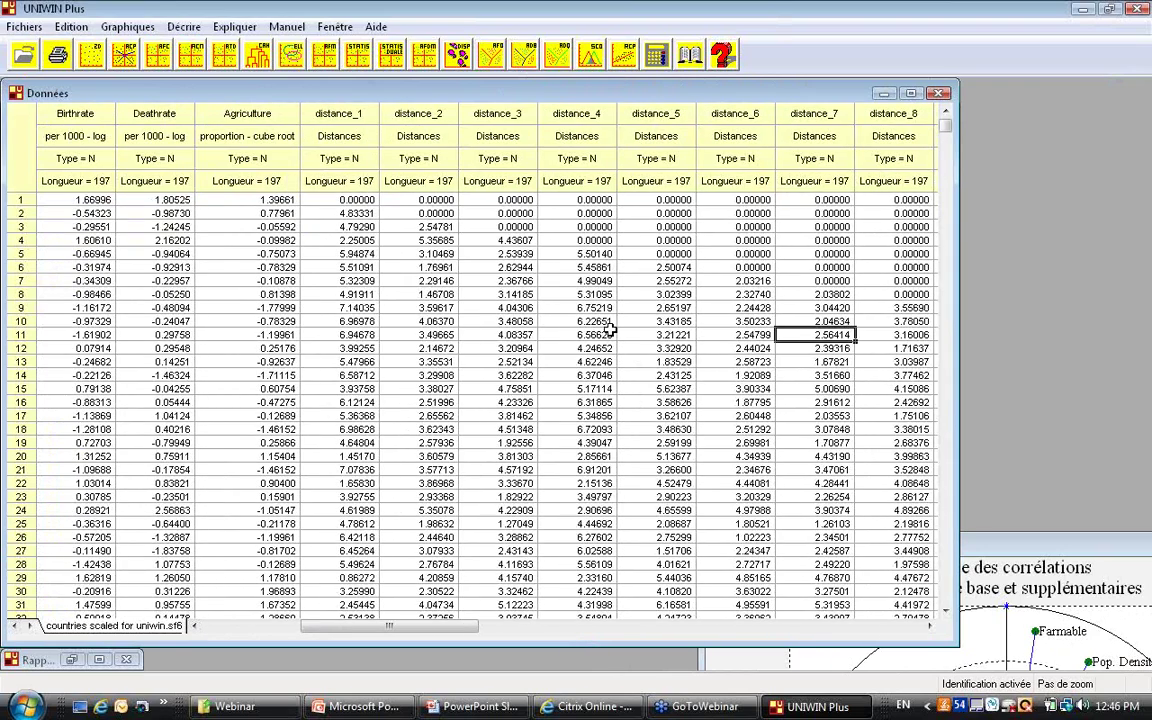
pyautogui.press('Right')
pyautogui.press('Right')
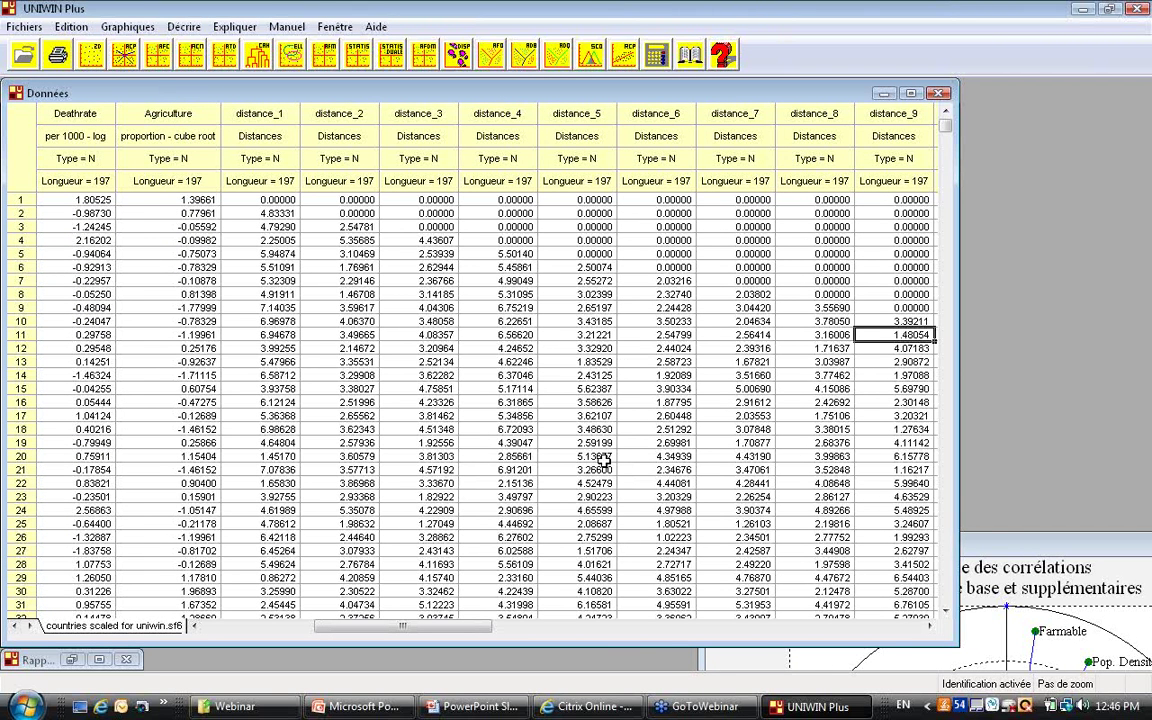
# Run a distance table analysis (ATD) on distance_1 through distance_197 labelled by Country, overwriting the results file ATD_countries scaled for uniwin.SF6.
pyautogui.click(190, 28)
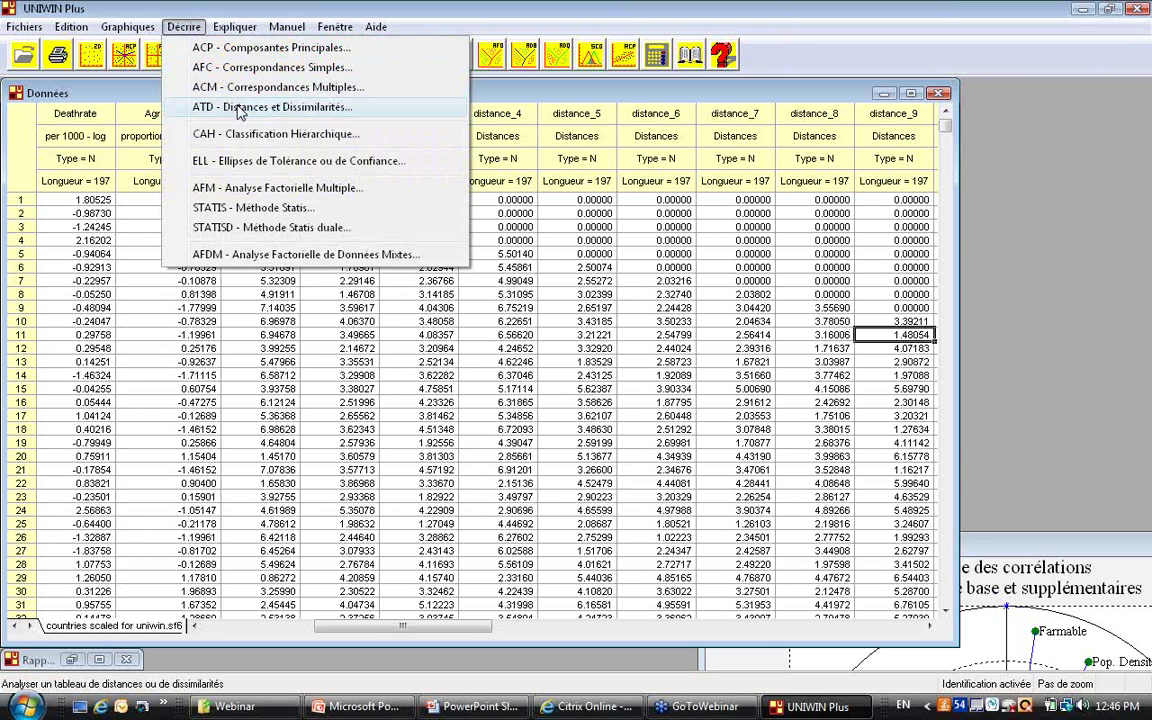
pyautogui.click(240, 110)
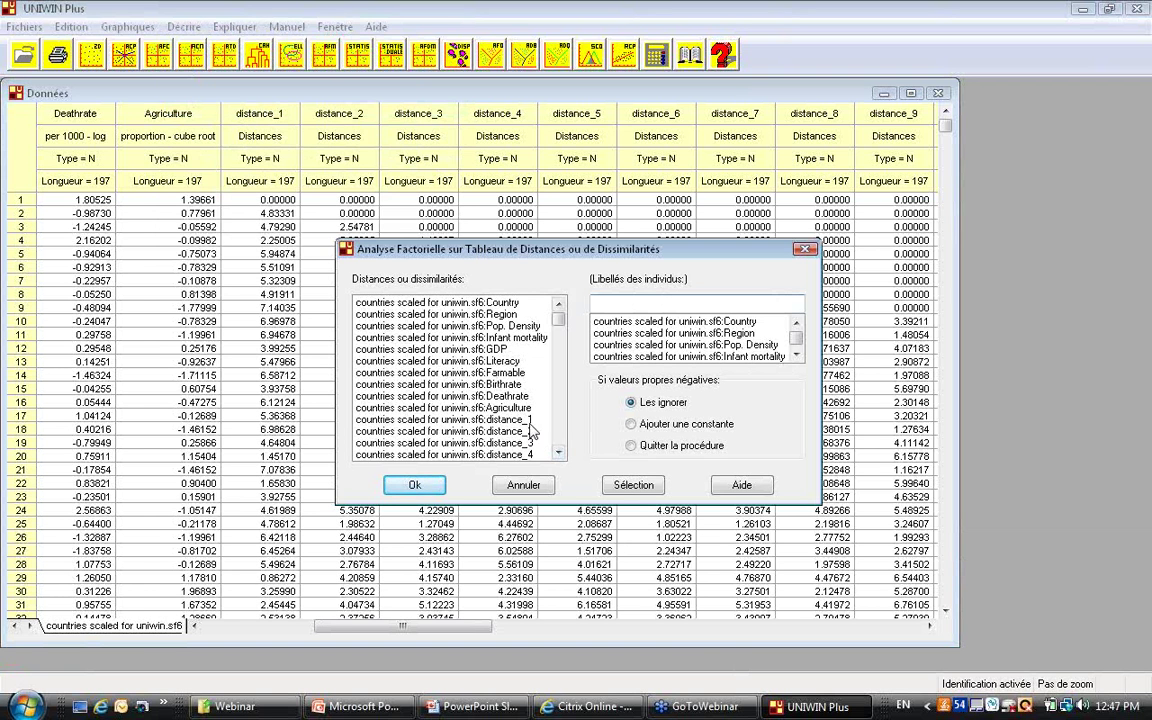
pyautogui.moveTo(530, 419); pyautogui.dragTo(457, 468)
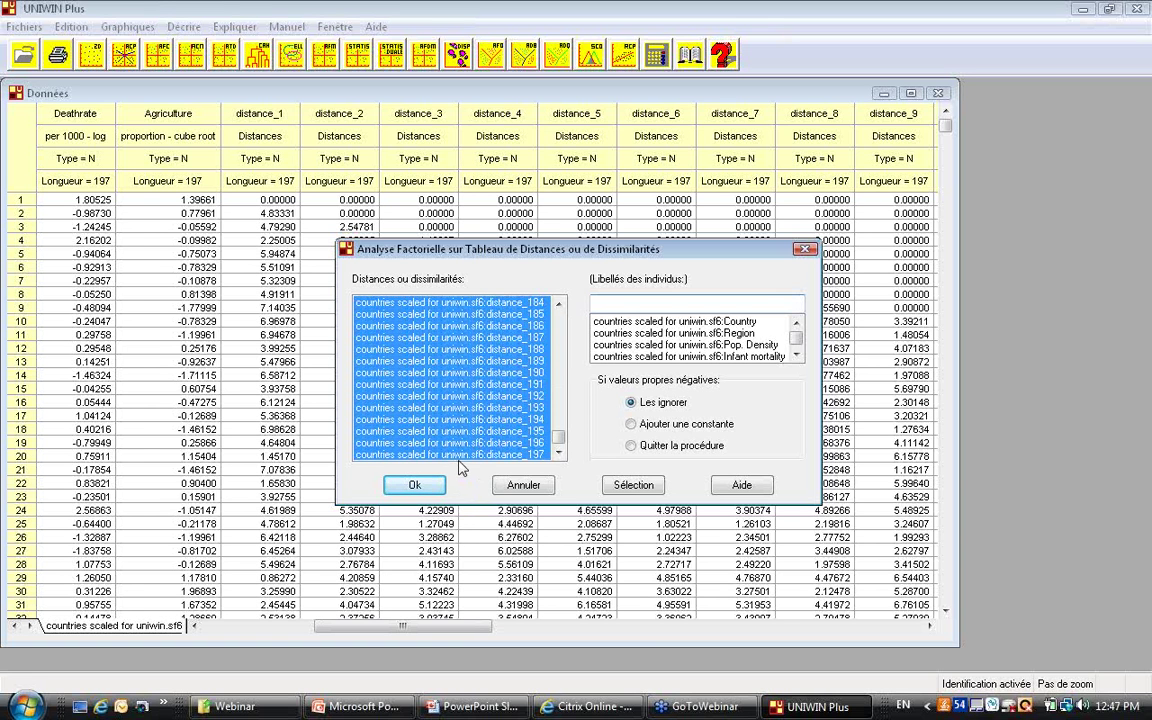
pyautogui.click(750, 322)
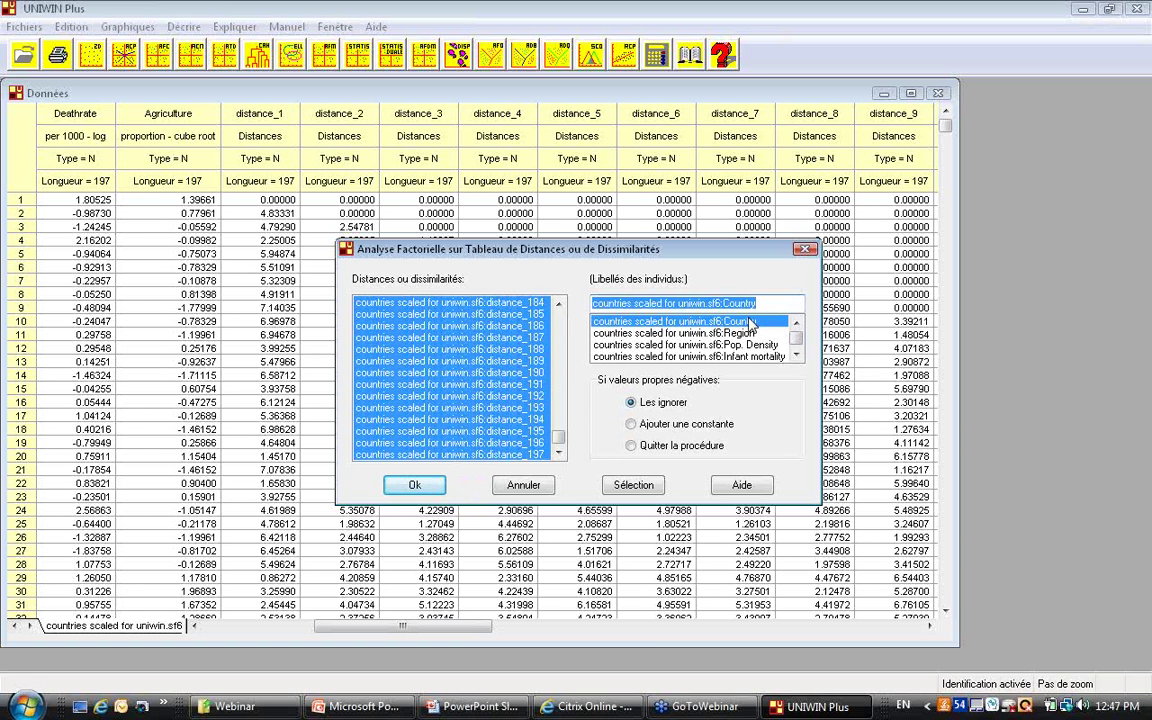
pyautogui.click(412, 490)
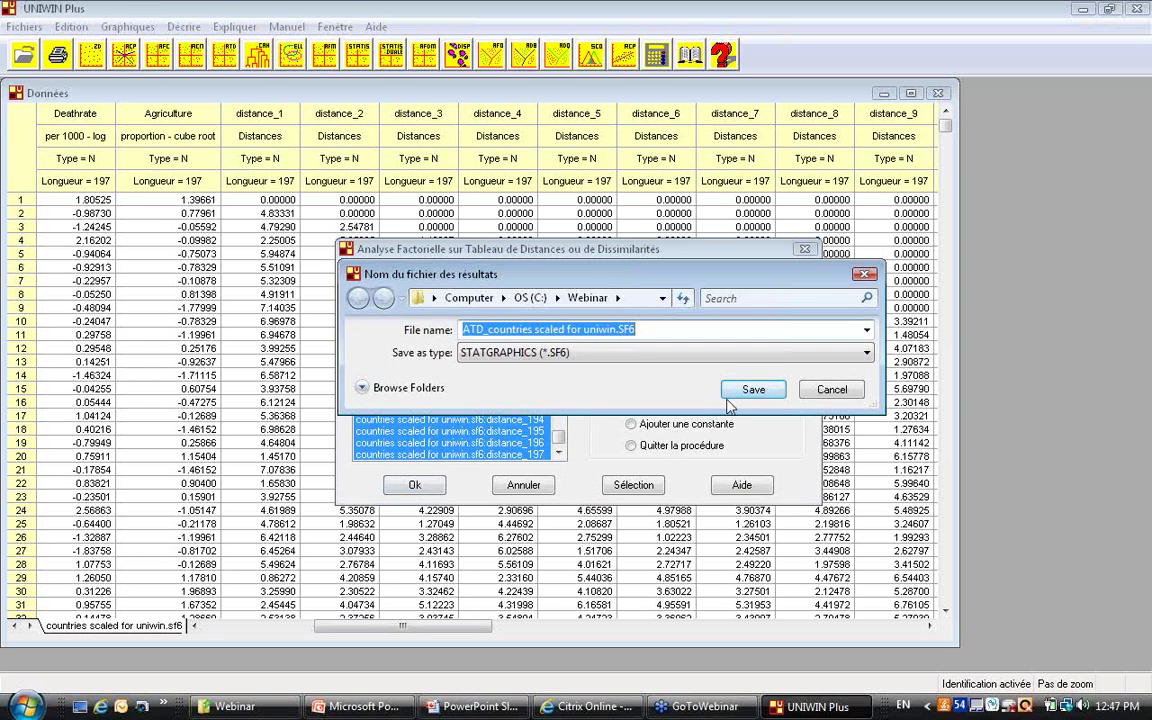
pyautogui.click(752, 389)
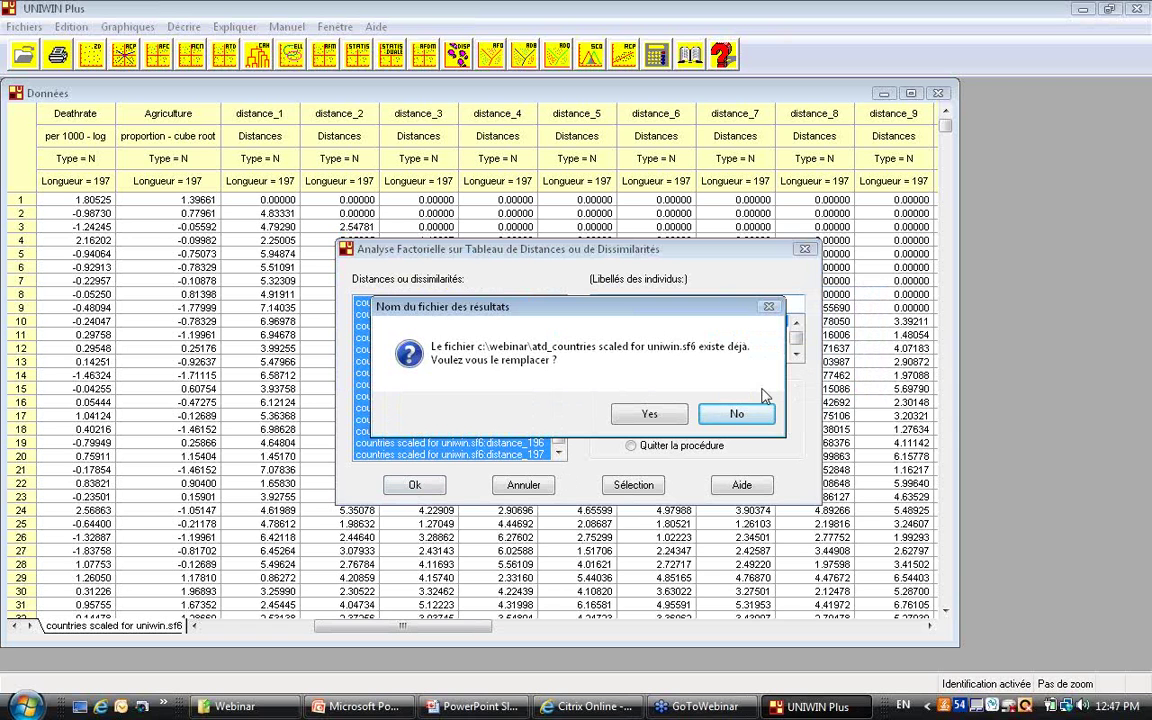
pyautogui.click(664, 419)
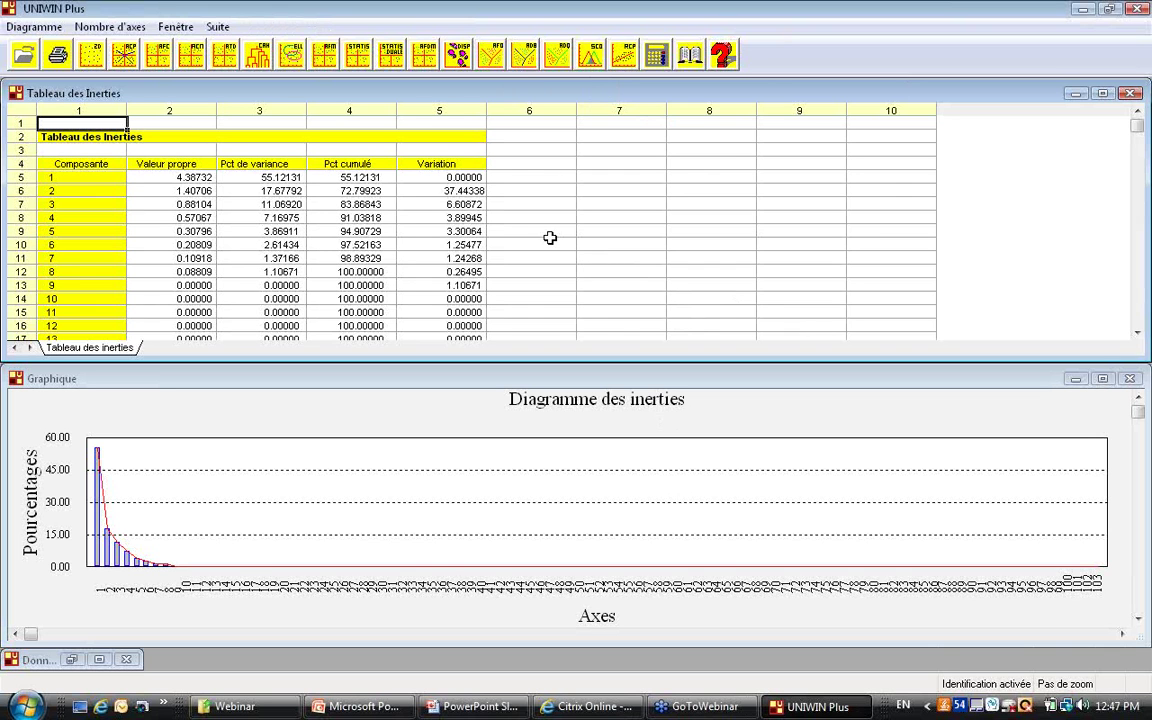
# Review the variance percentages of the first eight components, then plot the factorial plane of individuals on axes 1 and 2 with labels.
pyautogui.moveTo(238, 176); pyautogui.dragTo(257, 271)
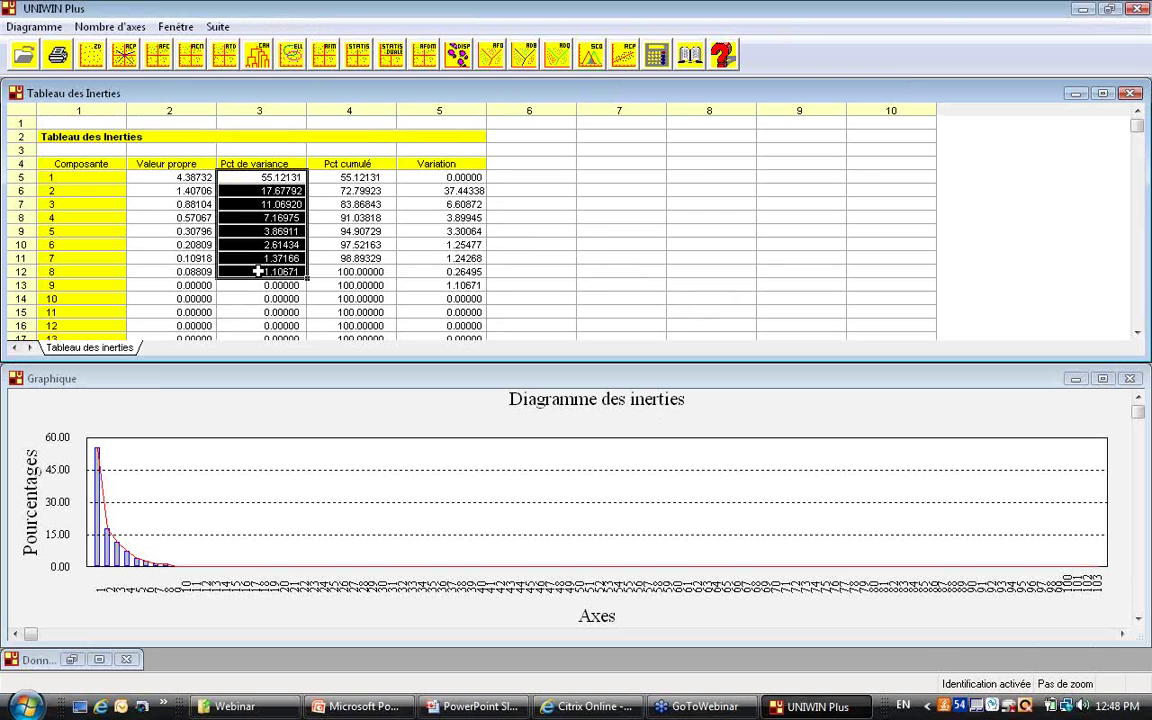
pyautogui.click(217, 29)
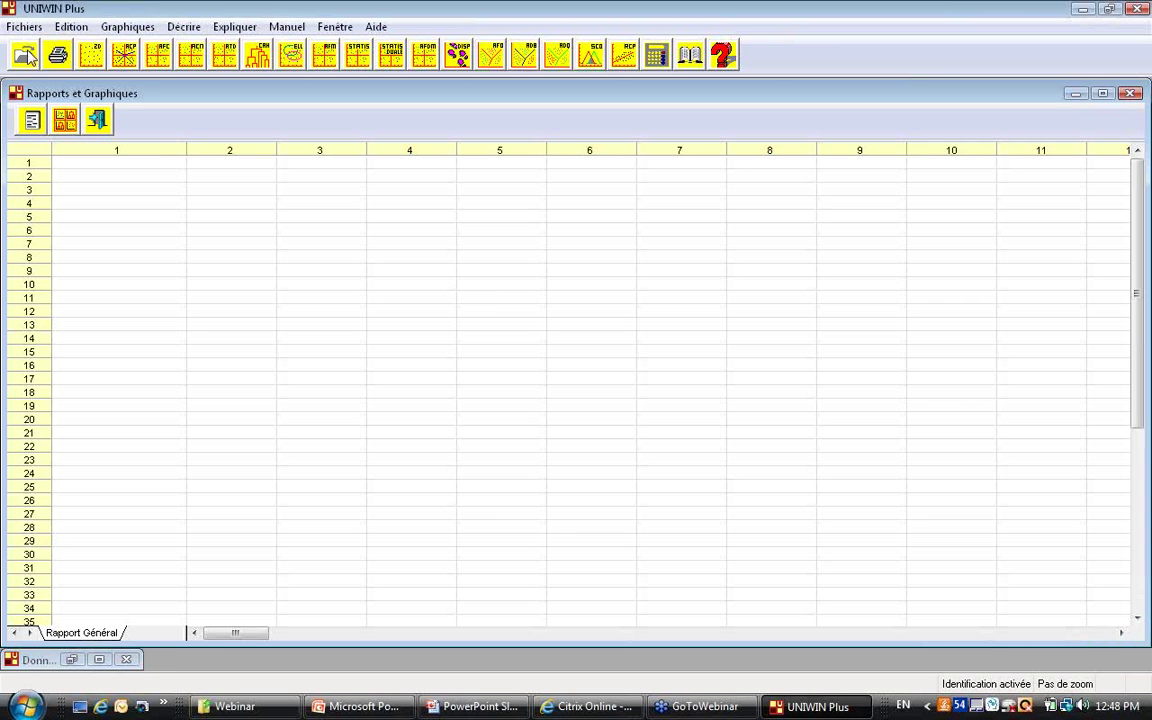
pyautogui.click(65, 120)
pyautogui.click(505, 409)
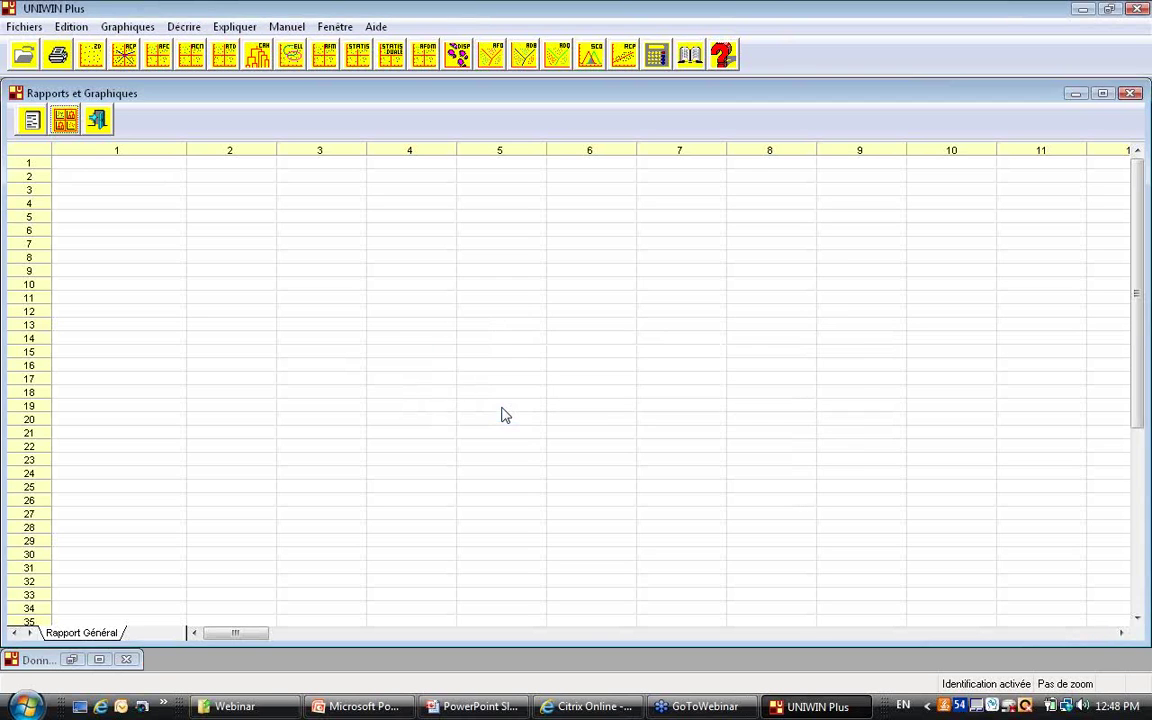
pyautogui.click(449, 421)
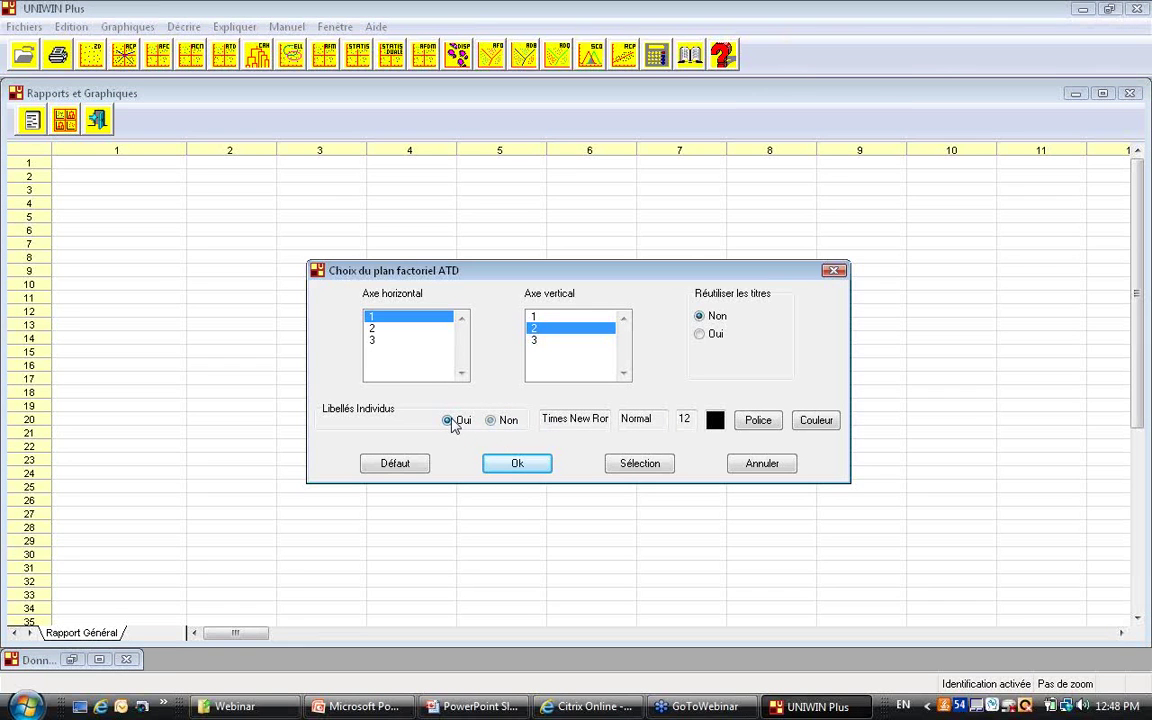
pyautogui.click(501, 465)
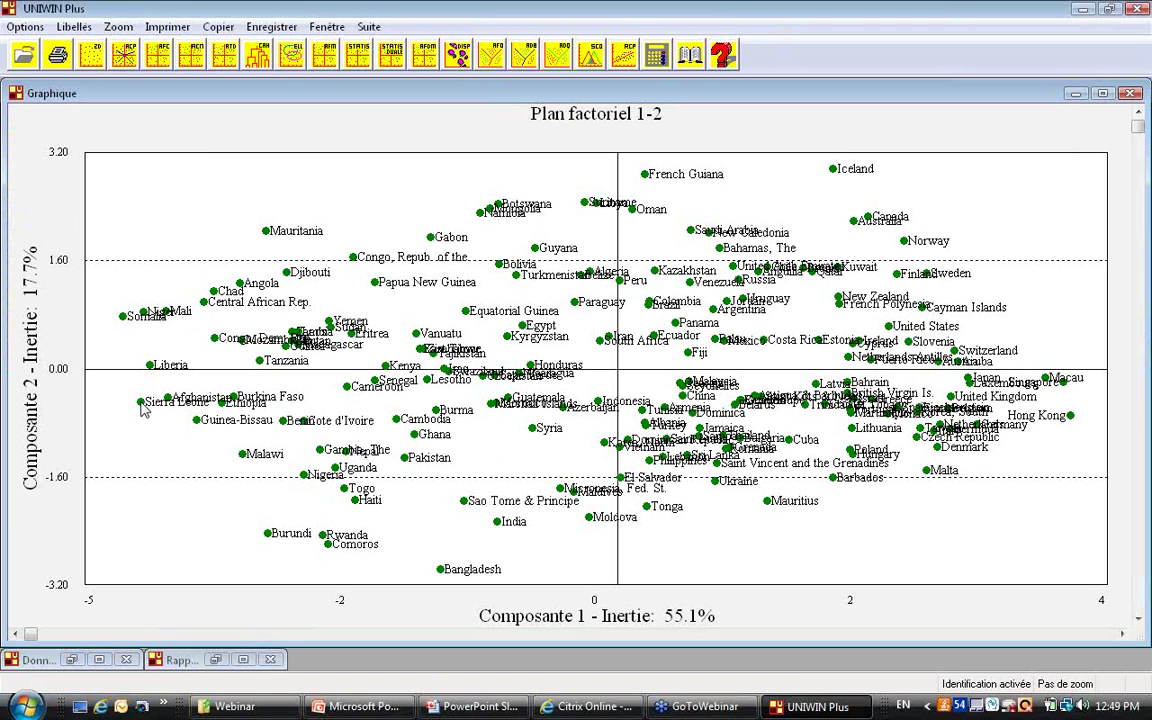
# Plot the observed against calculated distances and identify the lowest outlying point near observed distance 4.
pyautogui.click(370, 27)
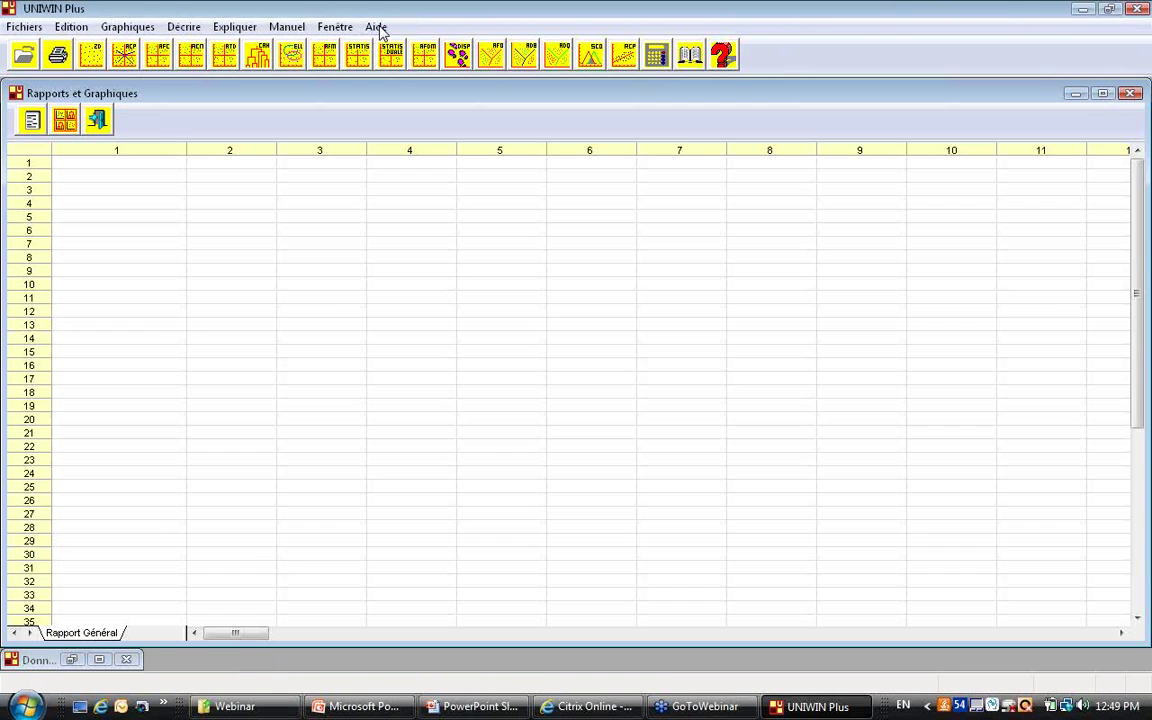
pyautogui.click(65, 120)
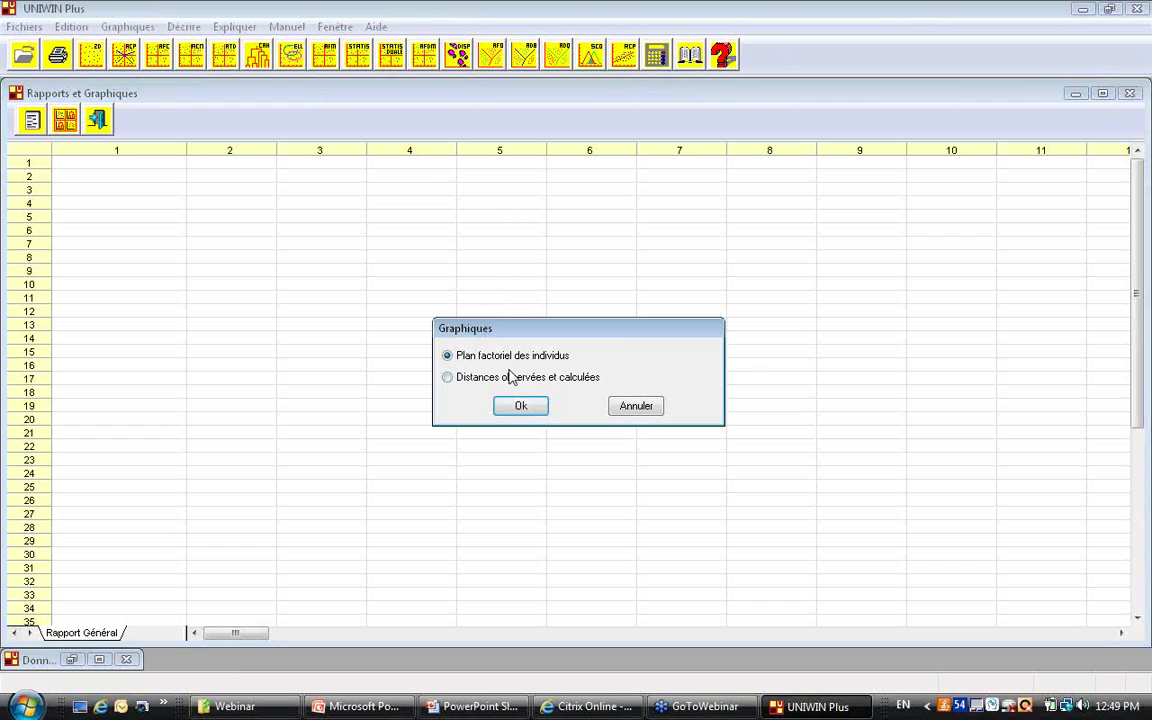
pyautogui.click(510, 378)
pyautogui.click(518, 407)
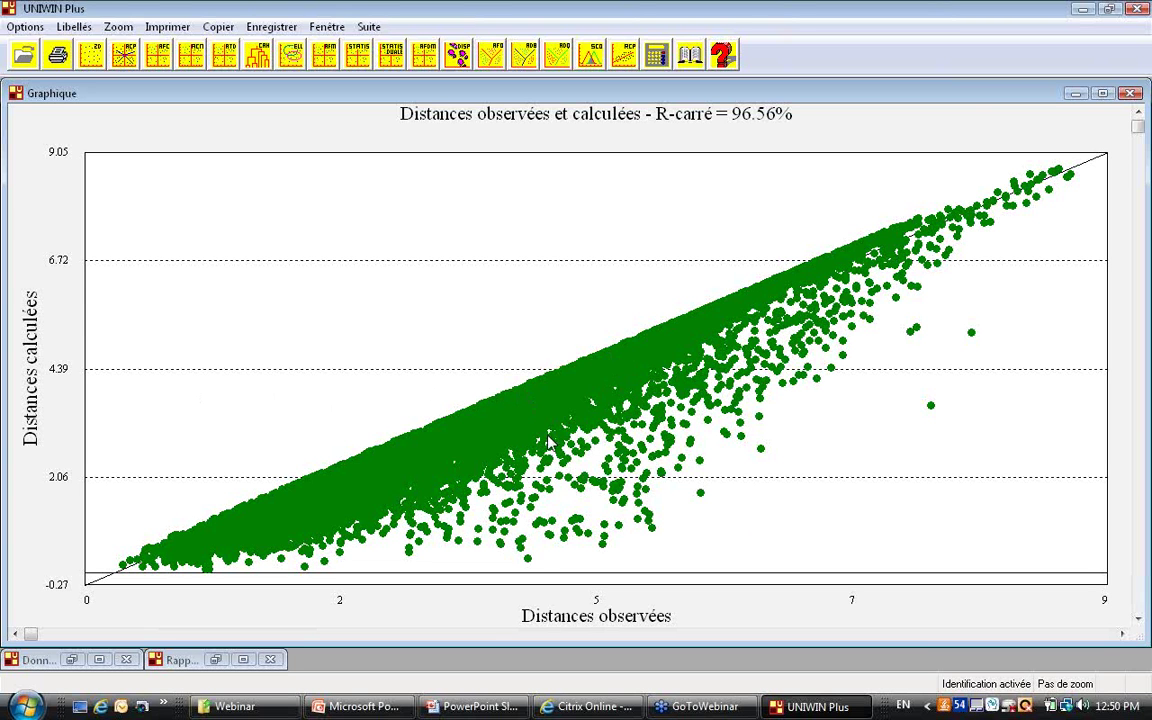
pyautogui.click(530, 562)
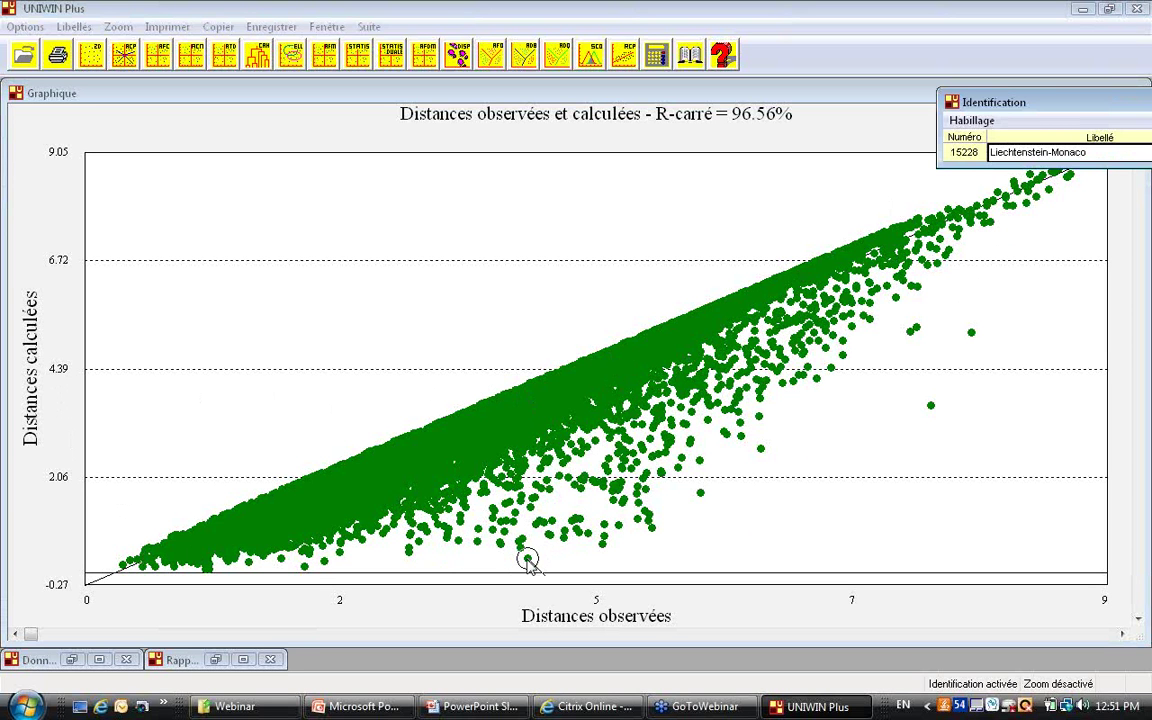
pyautogui.click(480, 707)
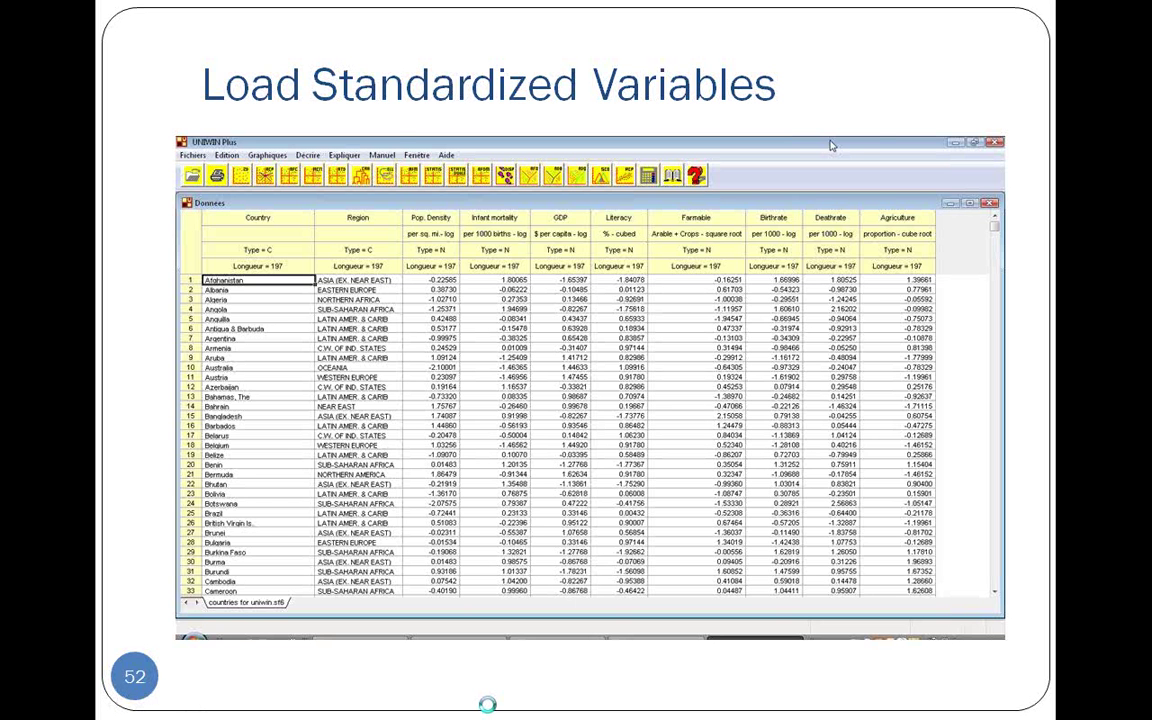
pyautogui.click(487, 705)
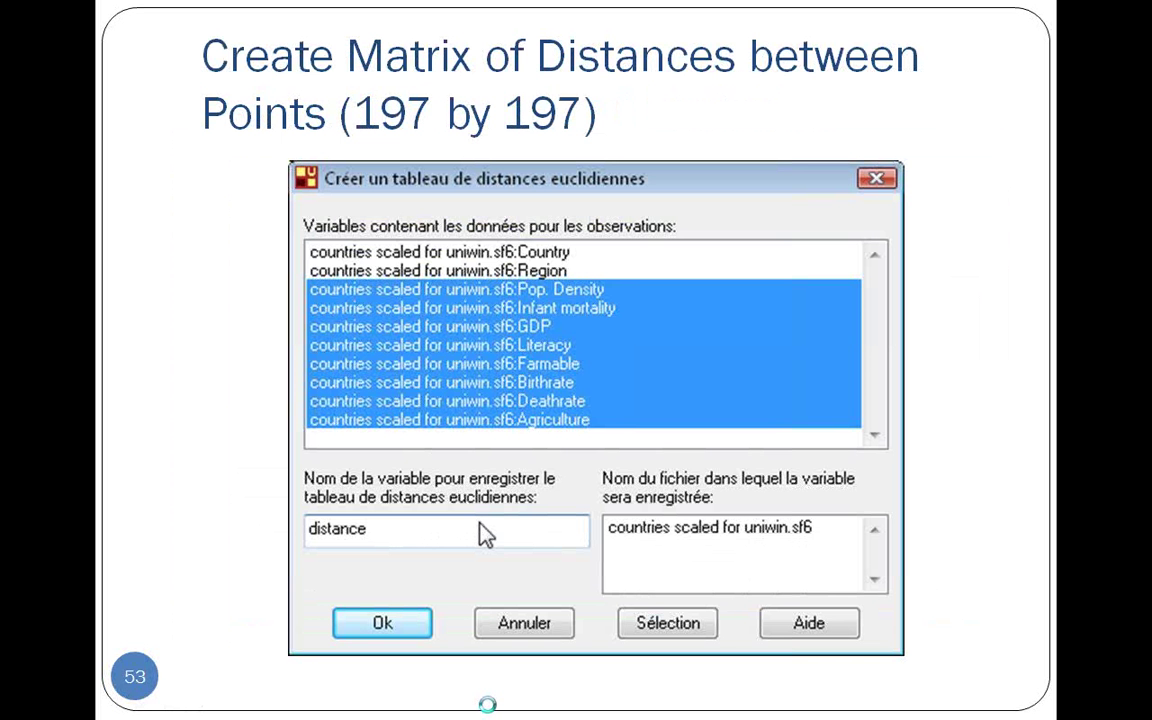
pyautogui.click(487, 705)
pyautogui.click(487, 705)
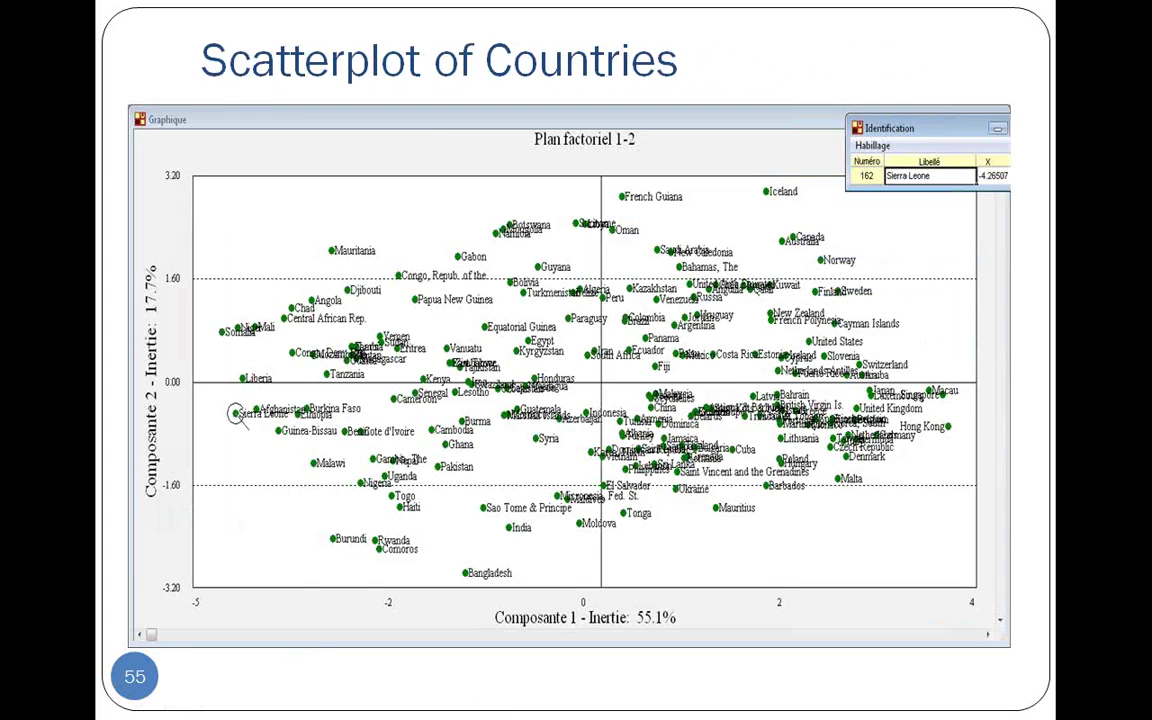
pyautogui.click(487, 705)
pyautogui.click(487, 705)
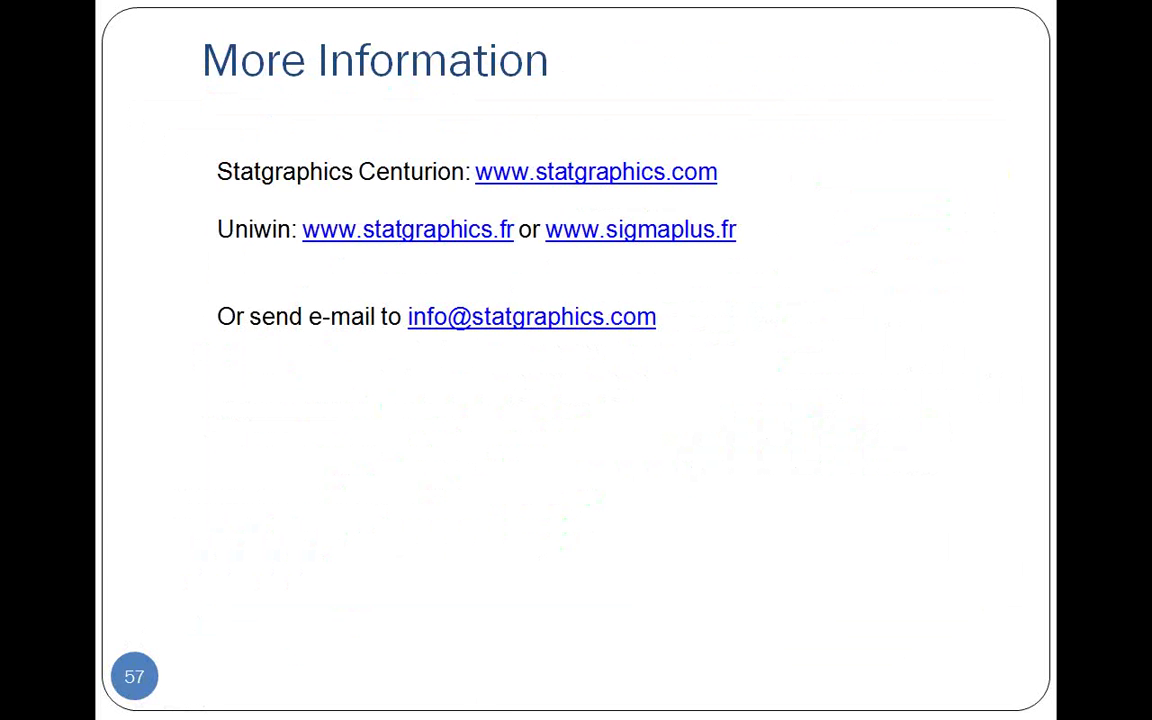
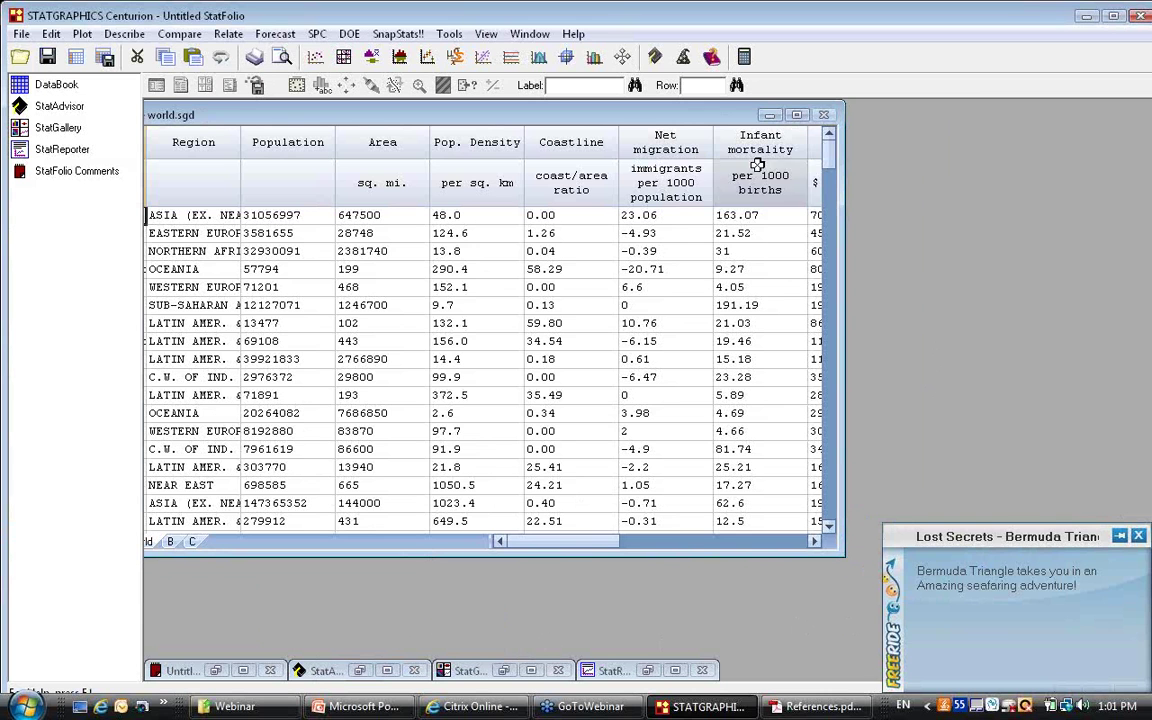
# In STATGRAPHICS Centurion, bring the Country column of countries of the world.sgd into view.
pyautogui.click(760, 213)
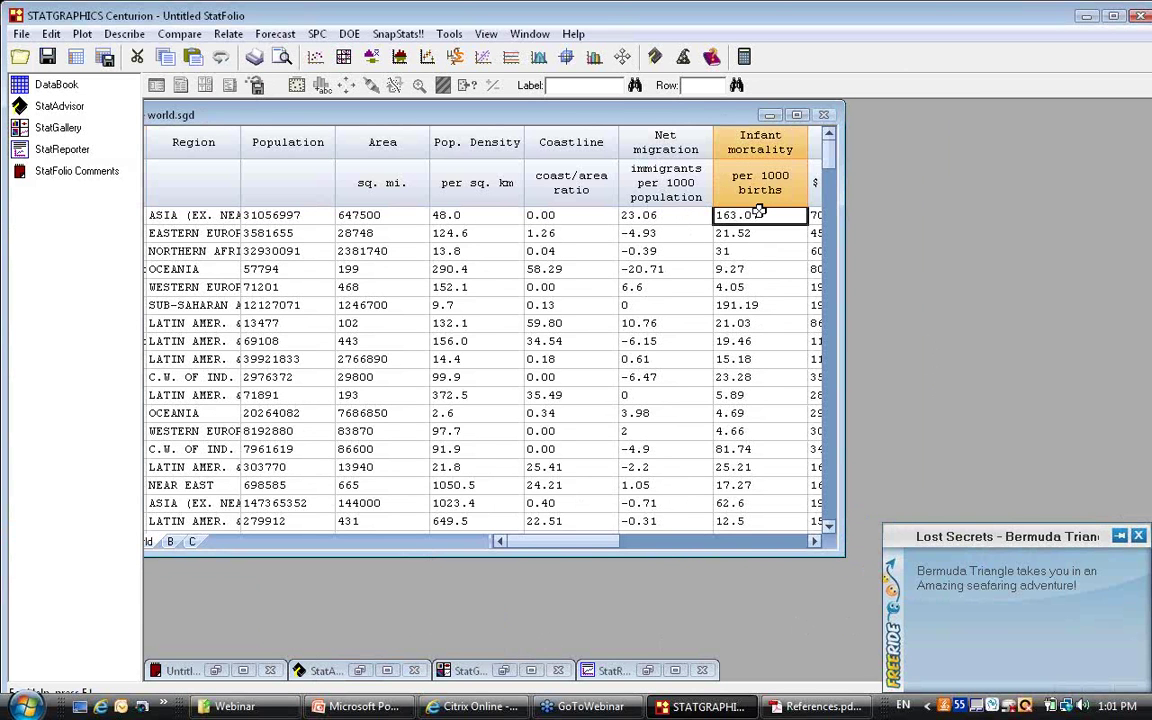
pyautogui.press('Left')
pyautogui.press('Left')
pyautogui.press('Left')
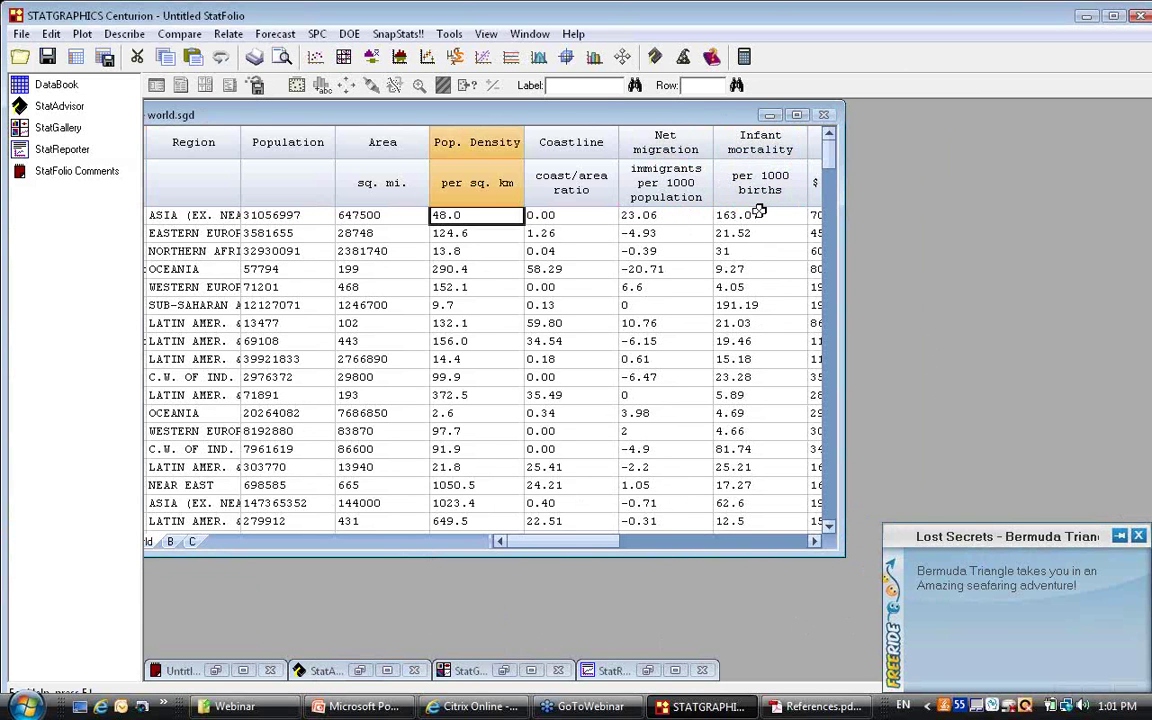
pyautogui.press('Left')
pyautogui.press('Left')
pyautogui.press('Left')
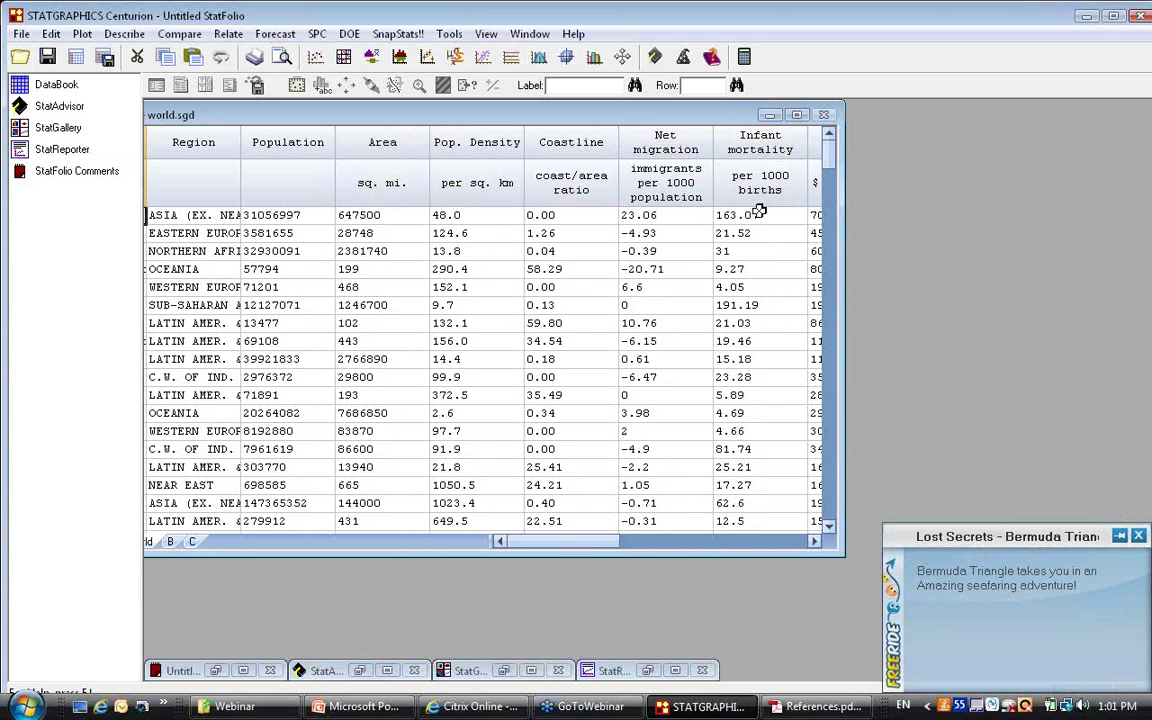
pyautogui.press('Left')
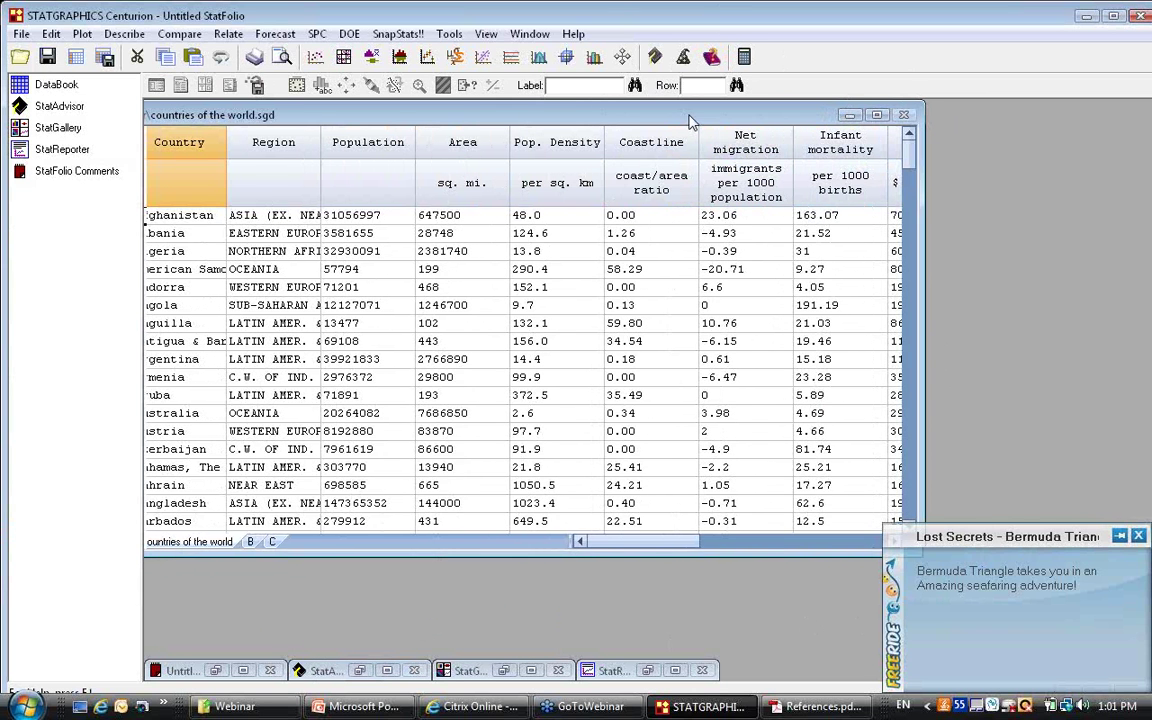
# Examine the Infant mortality values country by country, from Afghanistan down to Australia.
pyautogui.click(771, 215)
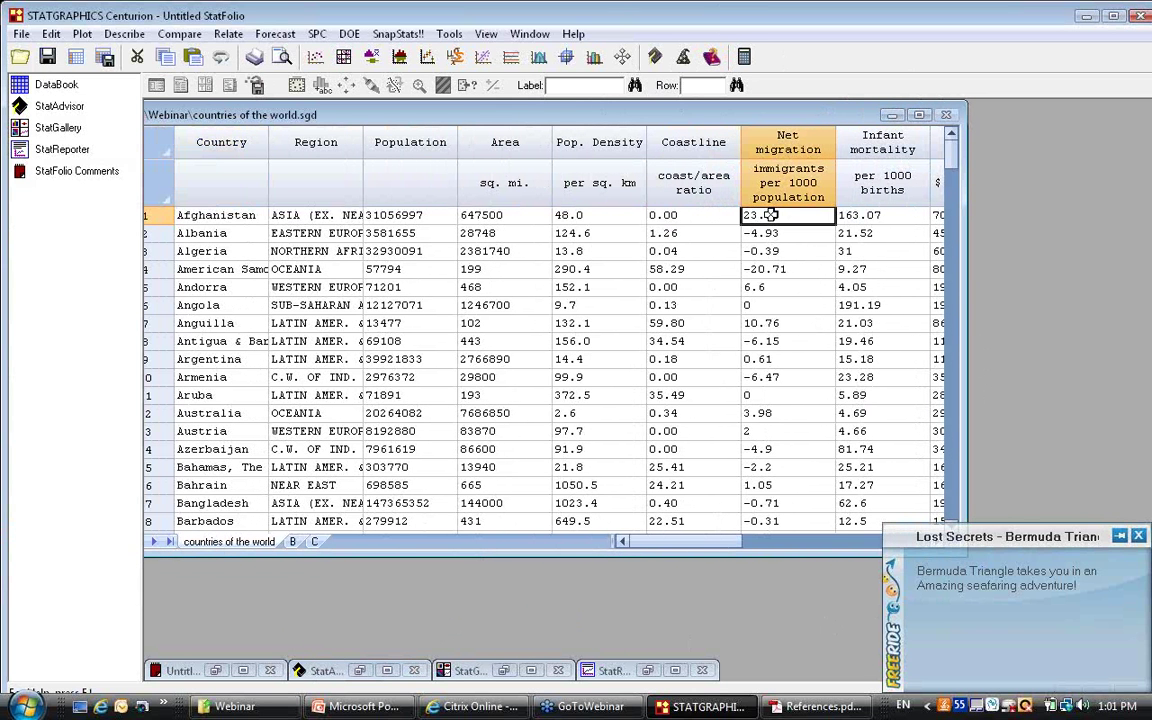
pyautogui.press('Right')
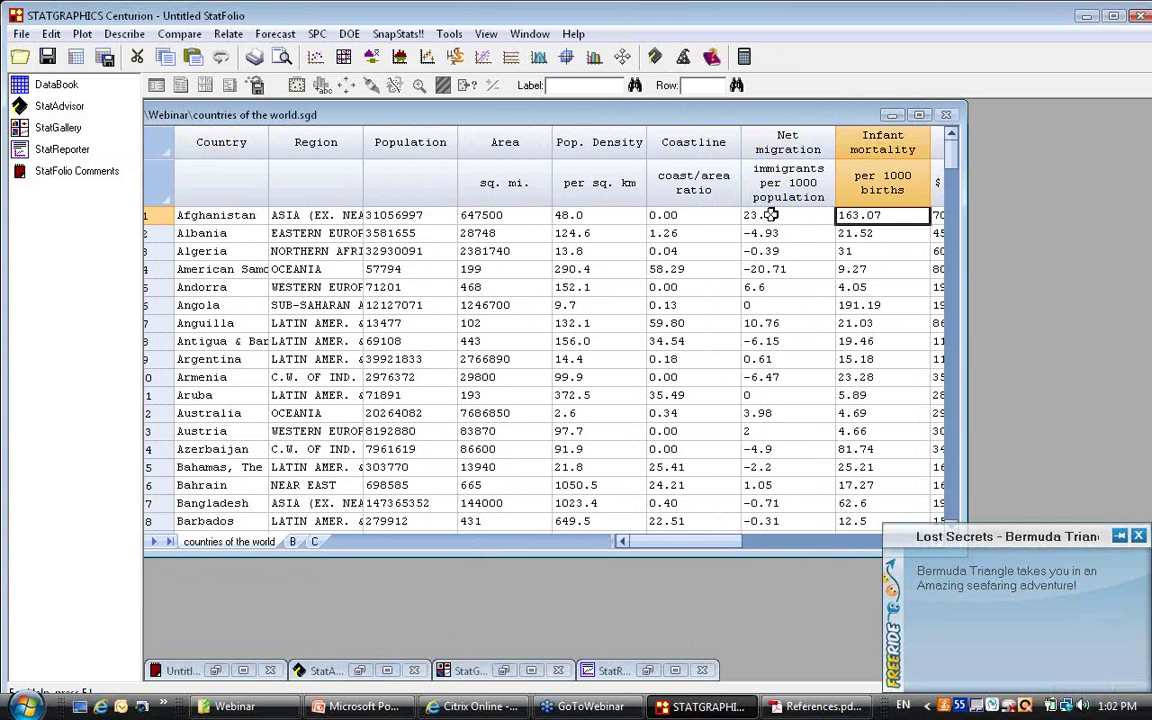
pyautogui.press('Down')
pyautogui.press('Down')
pyautogui.press('Down')
pyautogui.press('Down')
pyautogui.press('Down')
pyautogui.press('Down')
pyautogui.press('Down')
pyautogui.press('Down')
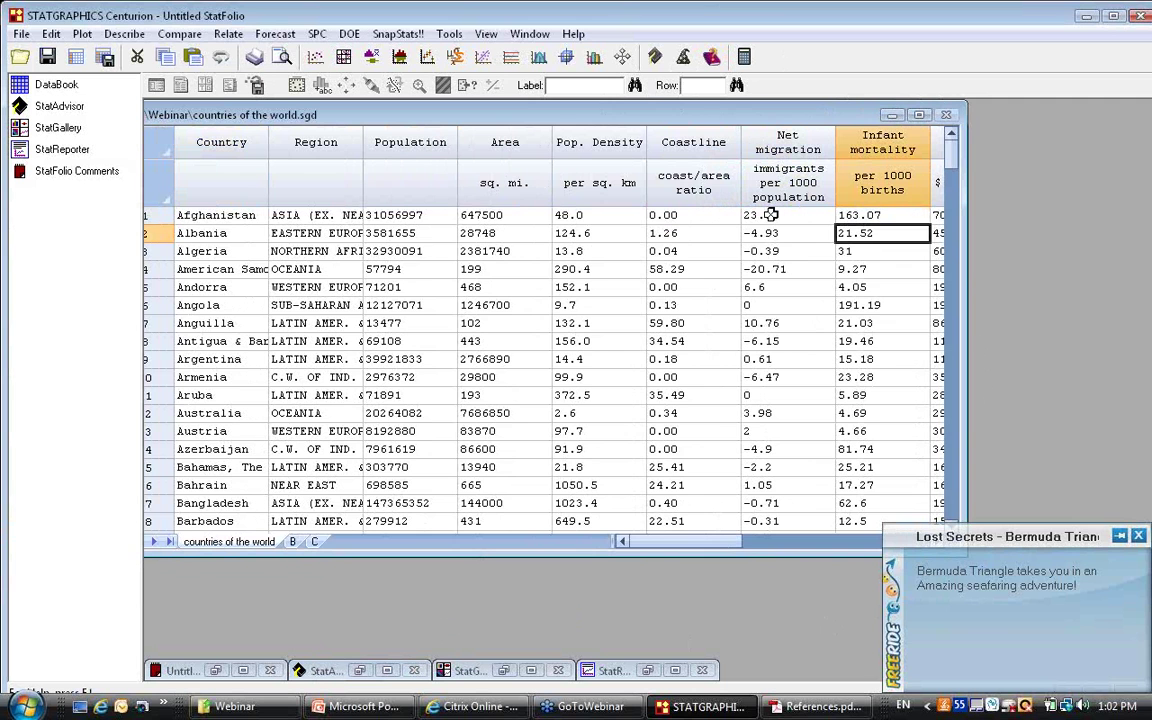
pyautogui.press('Down')
pyautogui.press('Down')
pyautogui.press('Down')
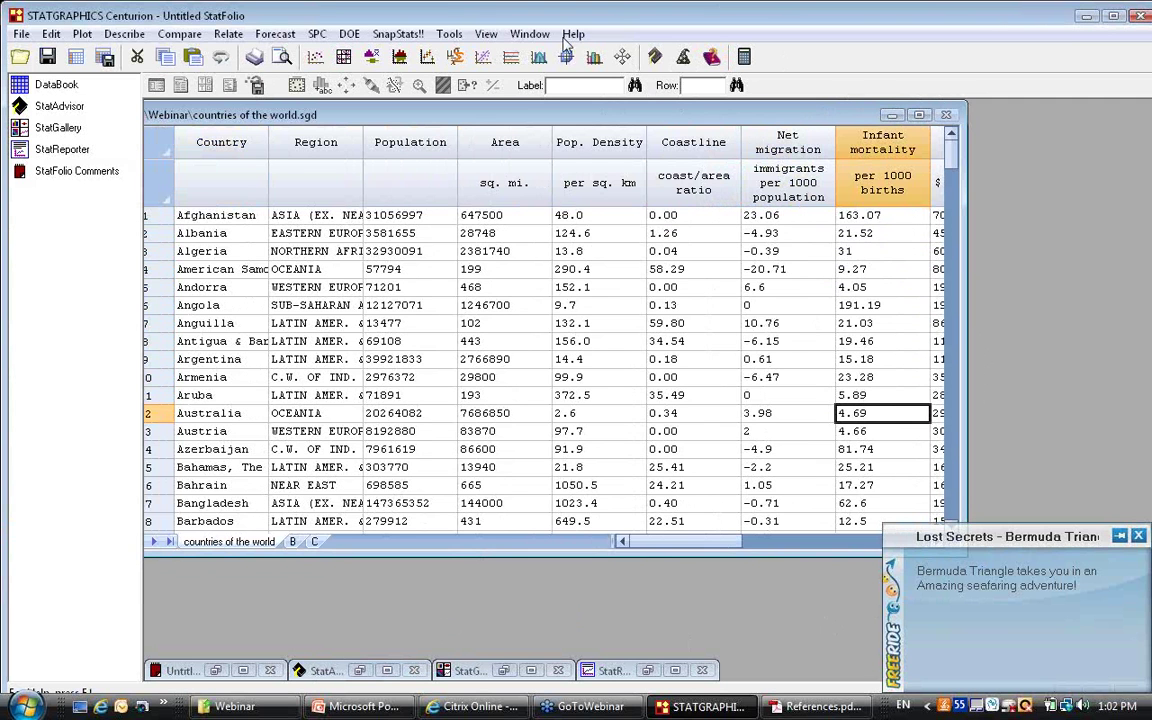
# Create a frequency histogram of Infant mortality with the analysis summary and frequency table, and enlarge the histogram pane.
pyautogui.click(89, 35)
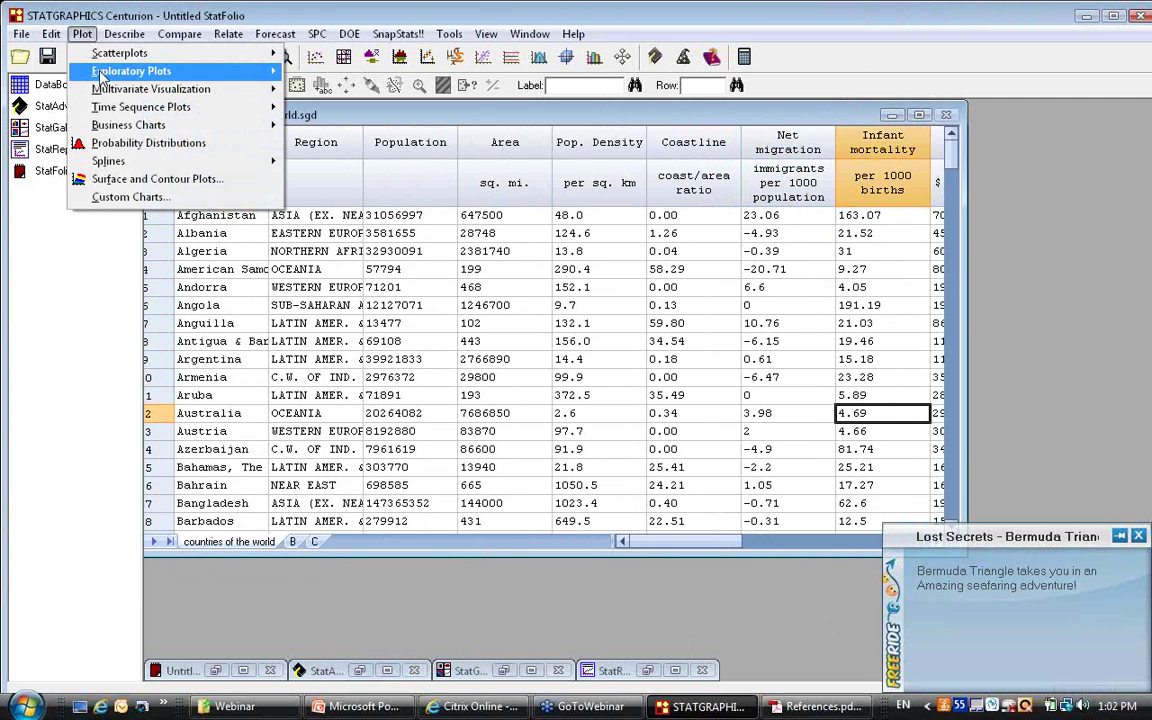
pyautogui.click(350, 107)
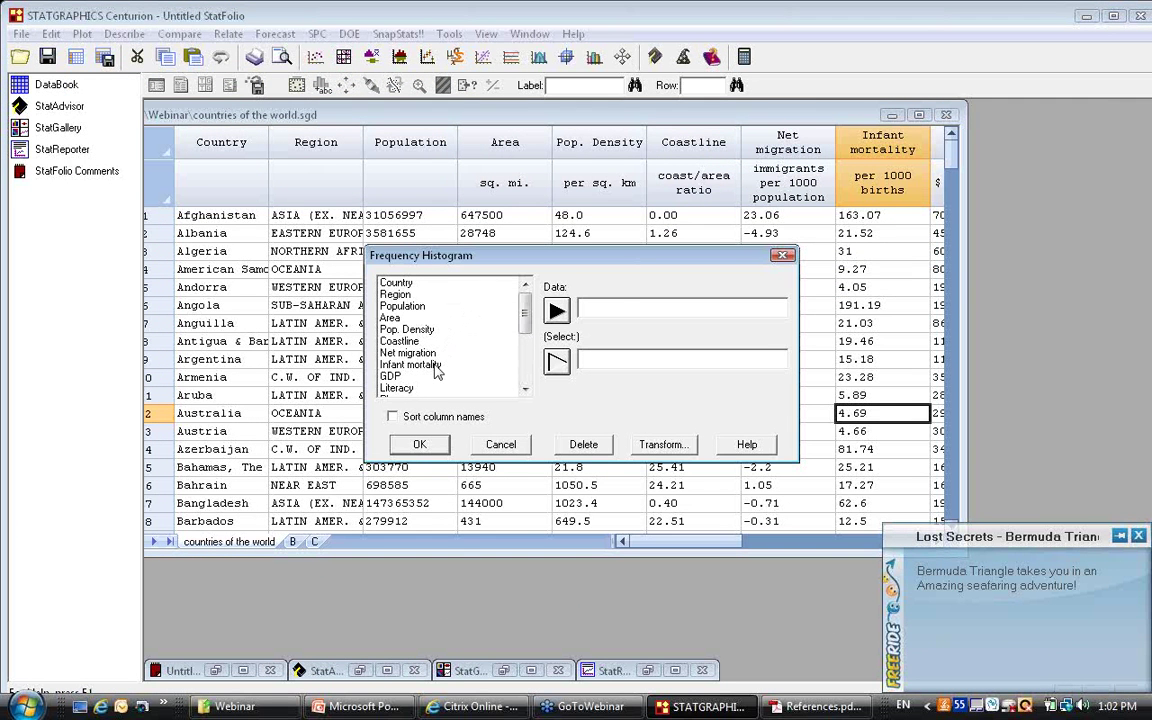
pyautogui.click(440, 365)
pyautogui.click(557, 311)
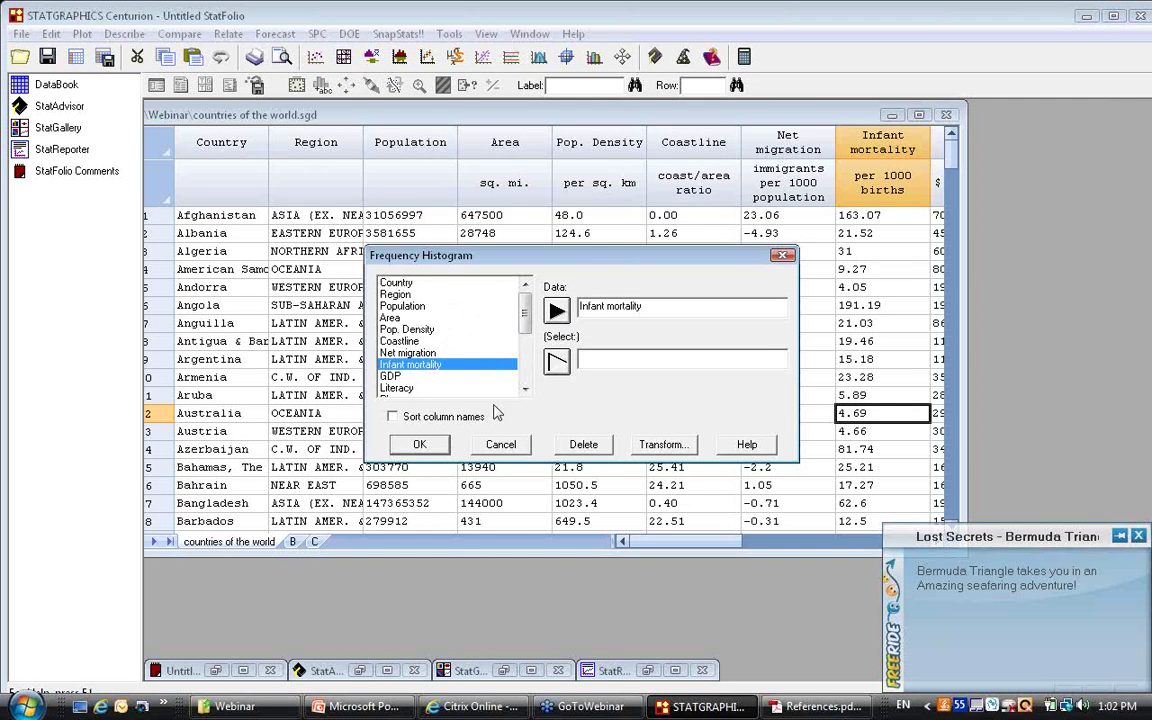
pyautogui.click(420, 444)
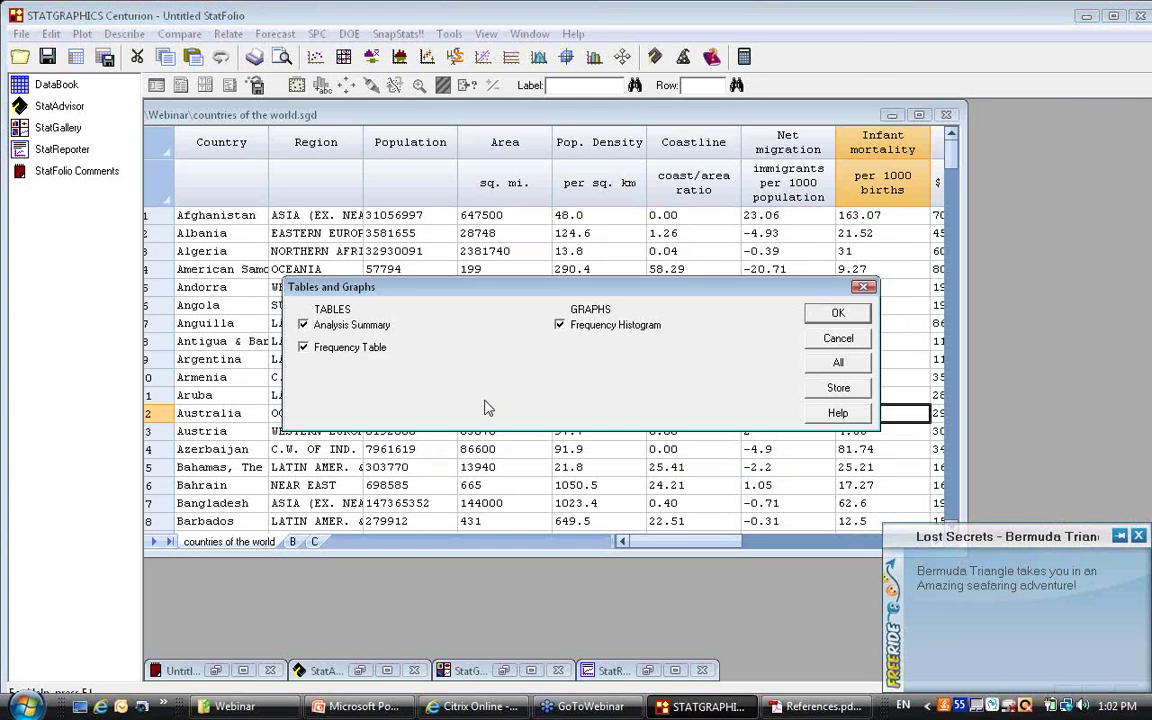
pyautogui.click(843, 313)
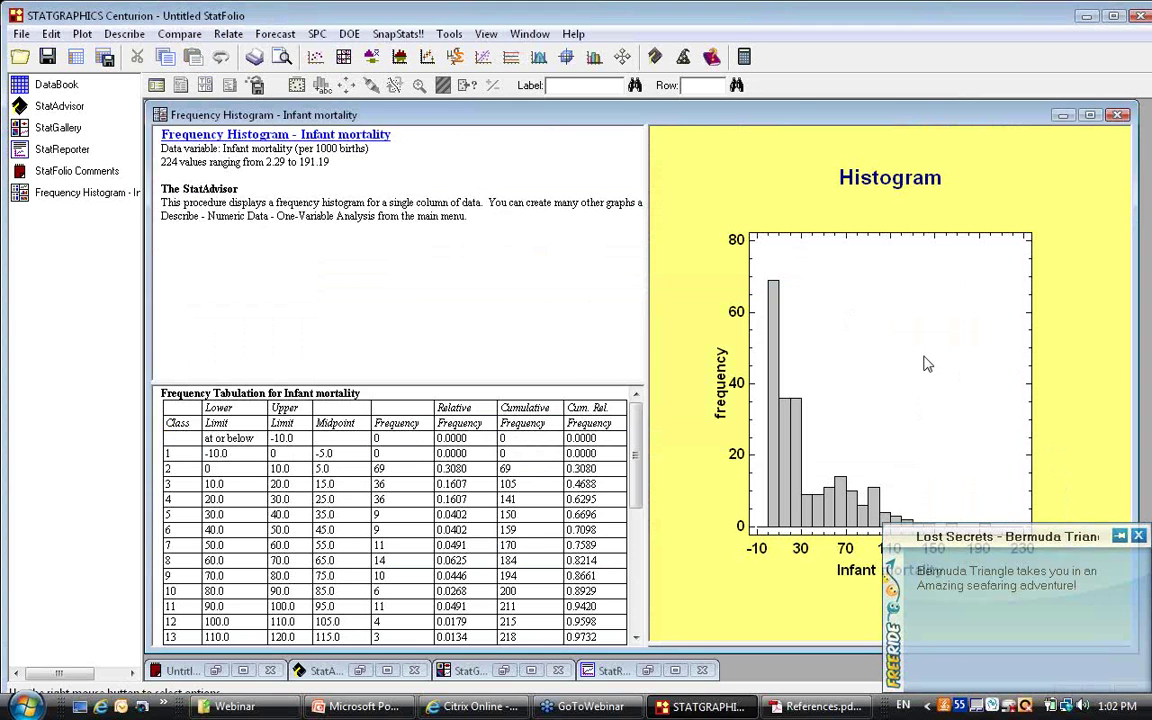
pyautogui.doubleClick(925, 364)
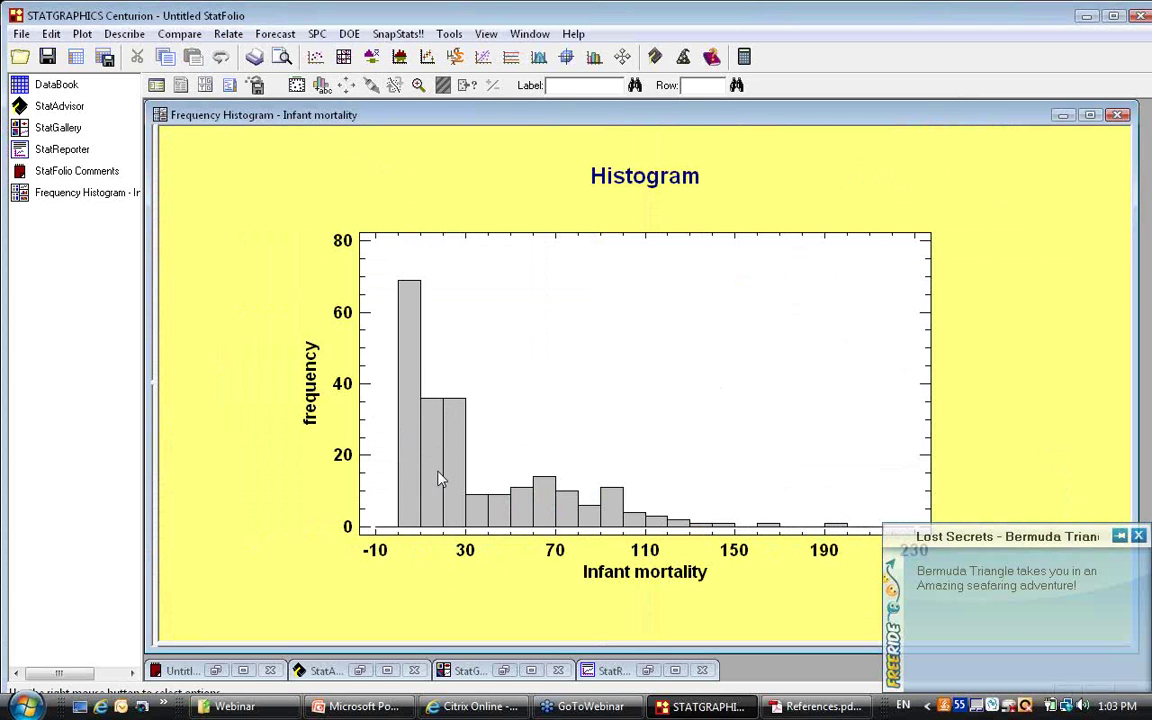
# Change the frequency histogram's data variable to GDP and redraw the plot.
pyautogui.click(158, 88)
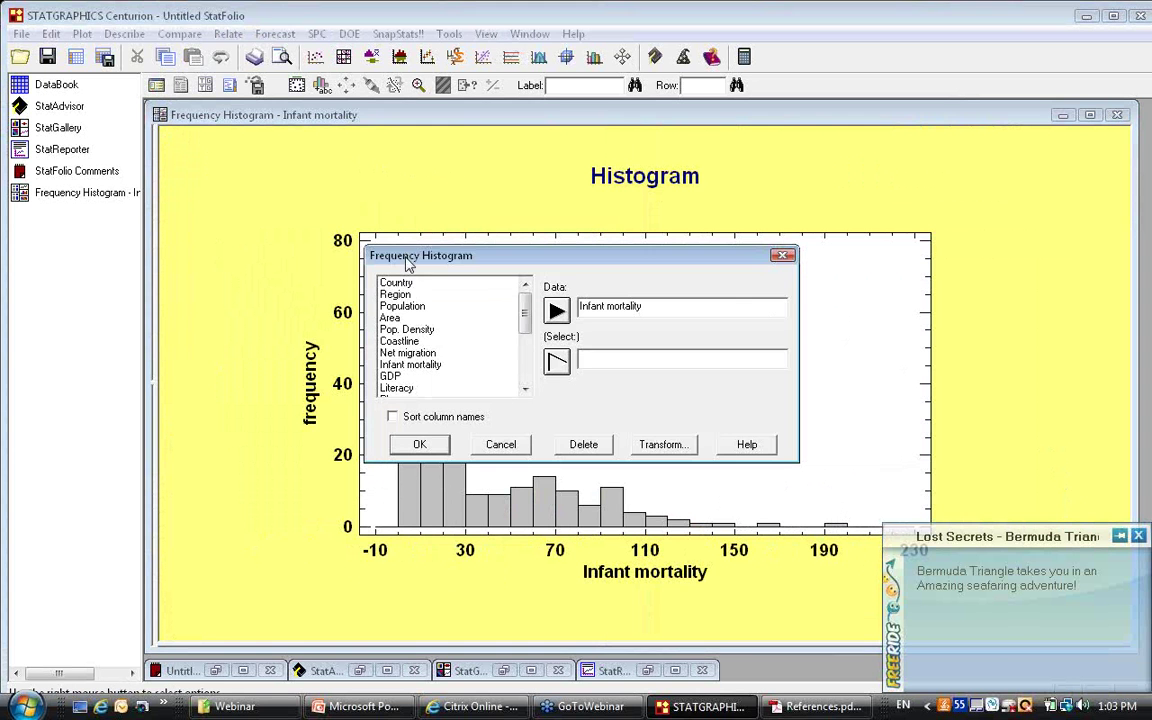
pyautogui.click(412, 377)
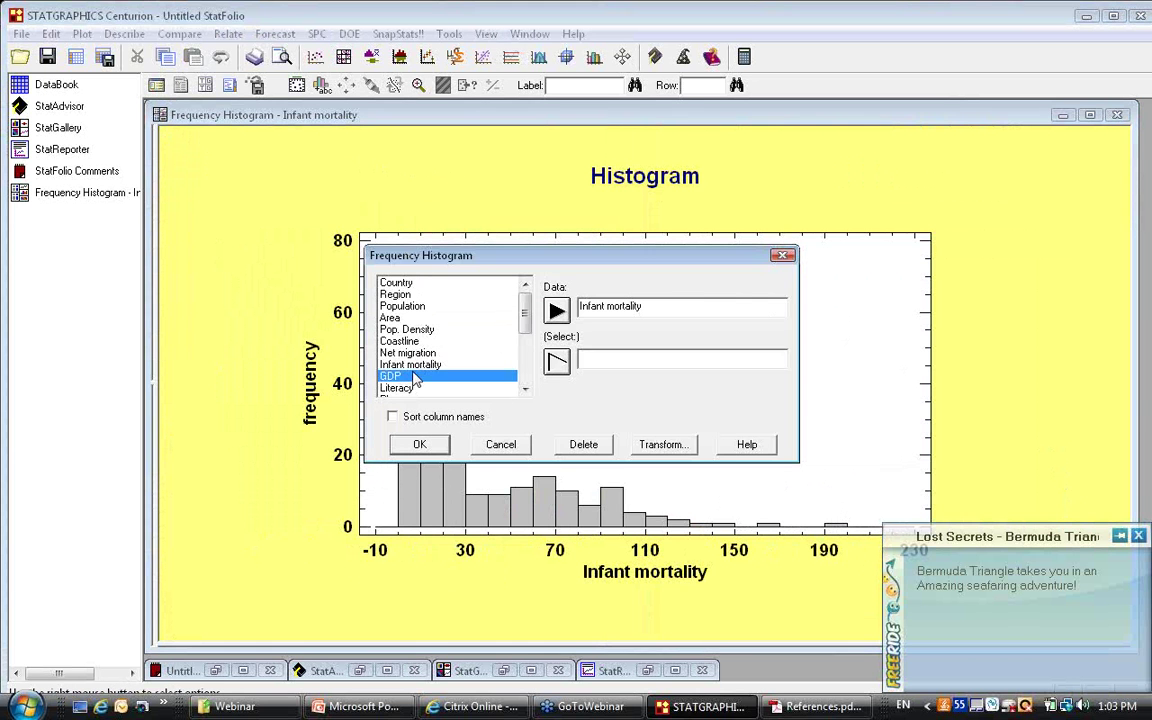
pyautogui.click(556, 310)
pyautogui.click(421, 445)
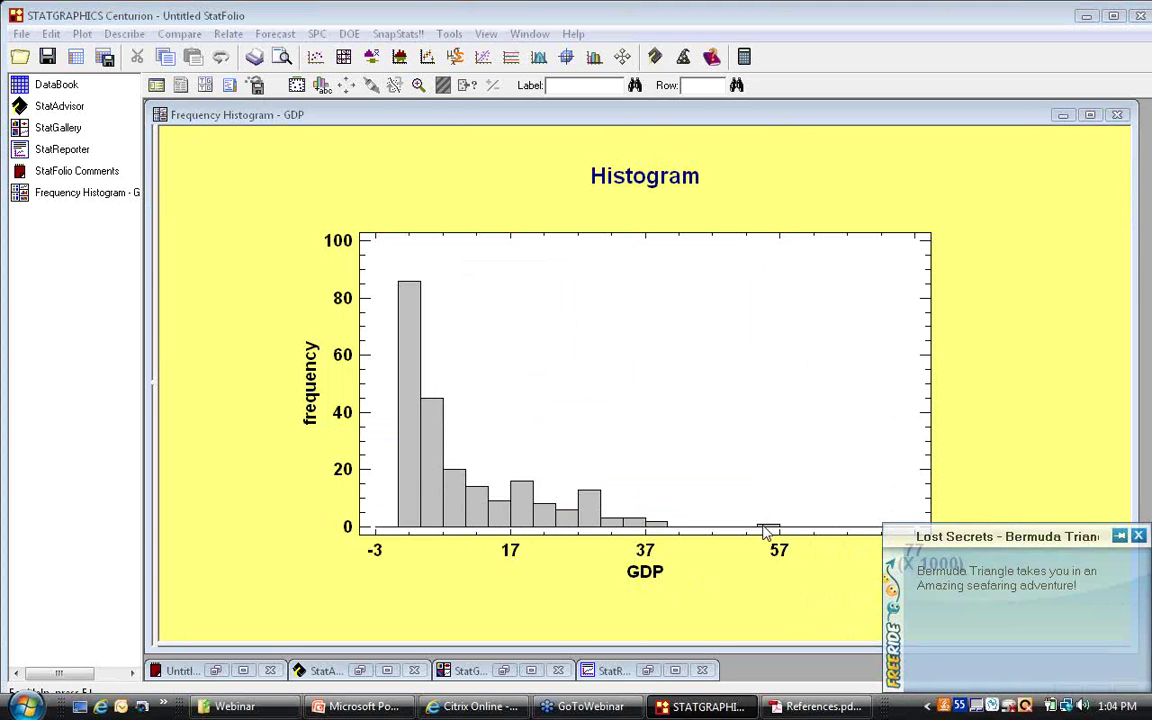
# Apply a log transformation to the histogram's data by setting the expression to LOG(GDP).
pyautogui.click(156, 86)
pyautogui.click(580, 307)
pyautogui.write('LOG(GDP')
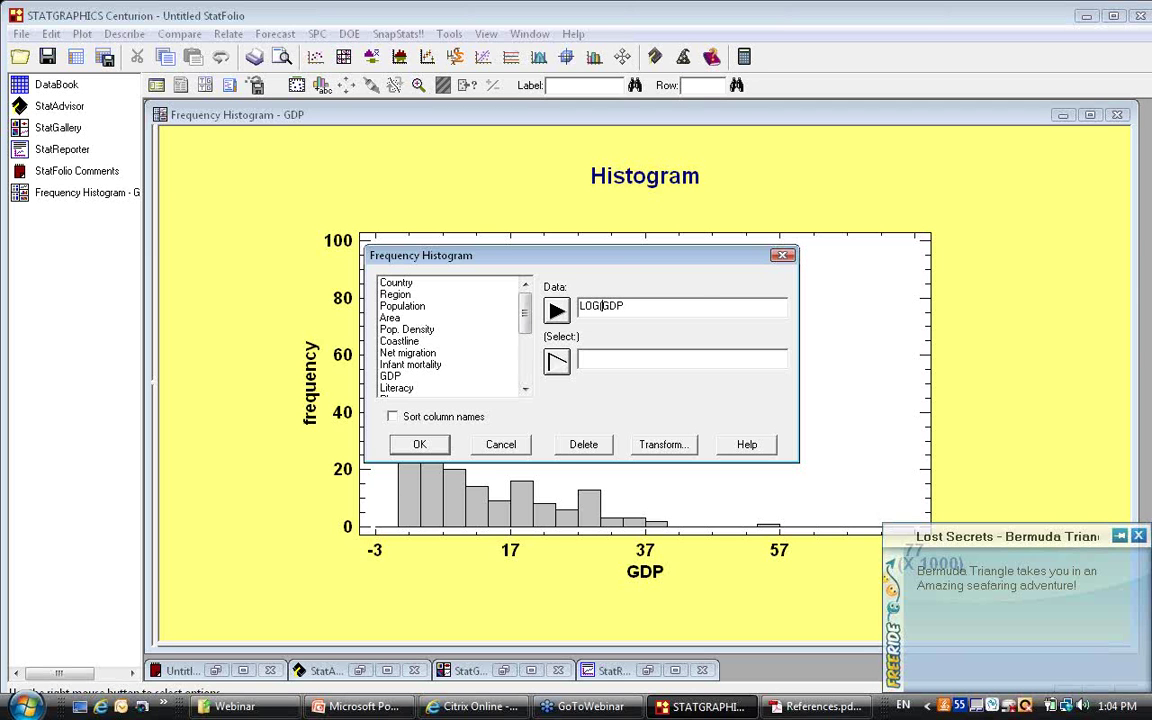
pyautogui.click(684, 305)
pyautogui.write(')')
pyautogui.click(420, 446)
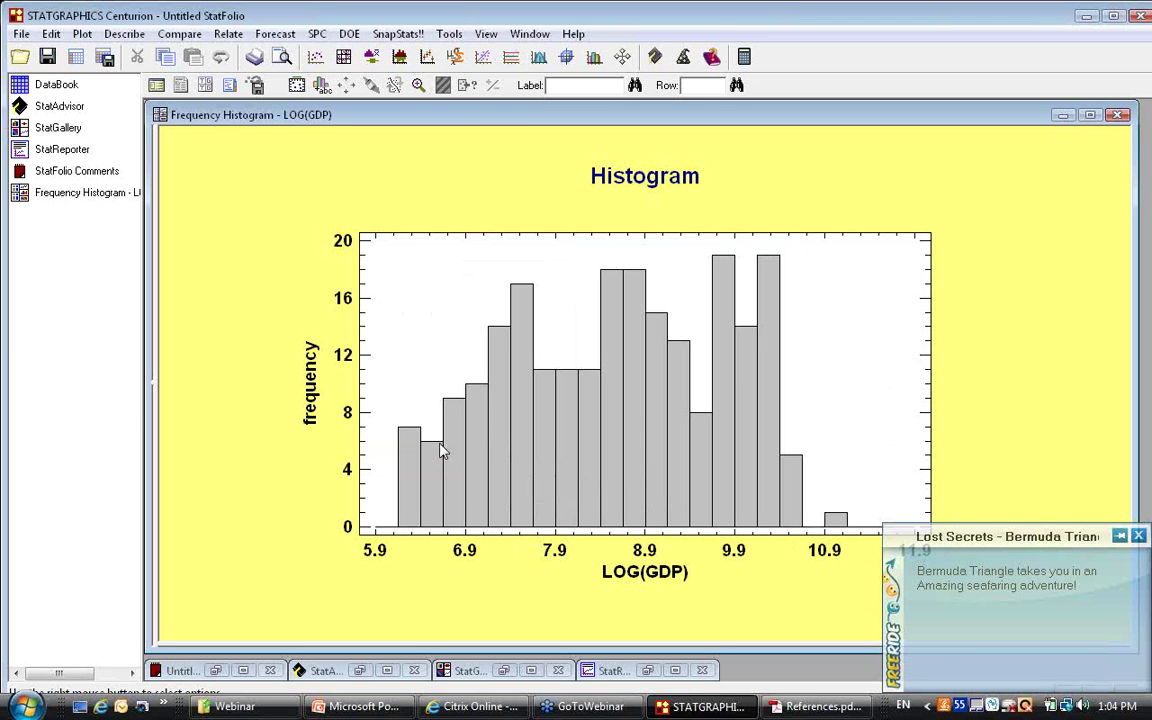
# Replace the histogram's data expression with LOG(Infant Mortality) and redraw the plot.
pyautogui.click(156, 85)
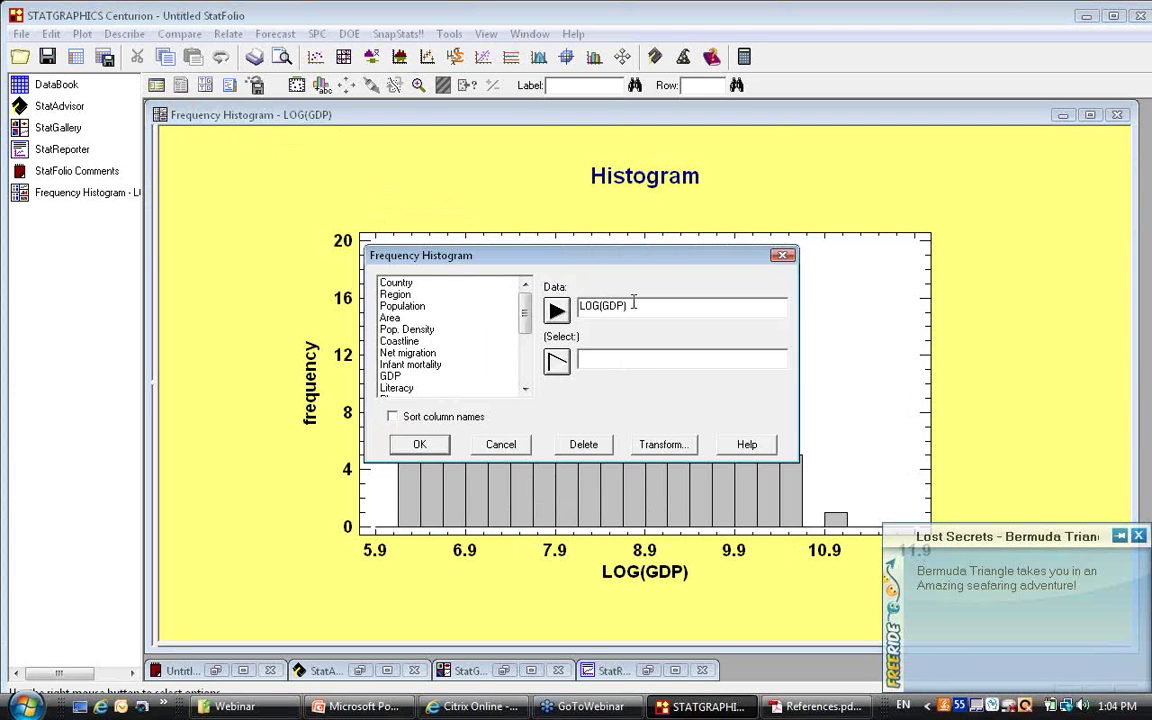
pyautogui.moveTo(629, 305); pyautogui.dragTo(502, 272)
pyautogui.write('LOG(INfant')
pyautogui.press('BackSpace')
pyautogui.press('BackSpace')
pyautogui.press('BackSpace')
pyautogui.press('BackSpace')
pyautogui.press('BackSpace')
pyautogui.write('nfant Mortality)')
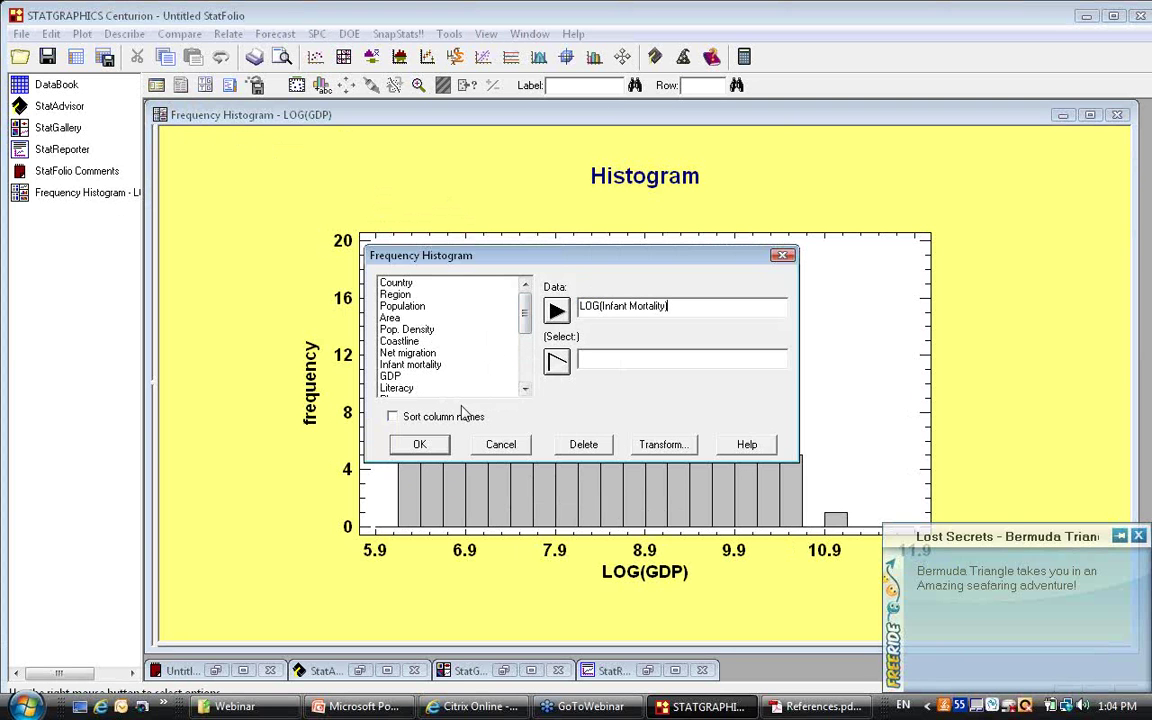
pyautogui.click(437, 443)
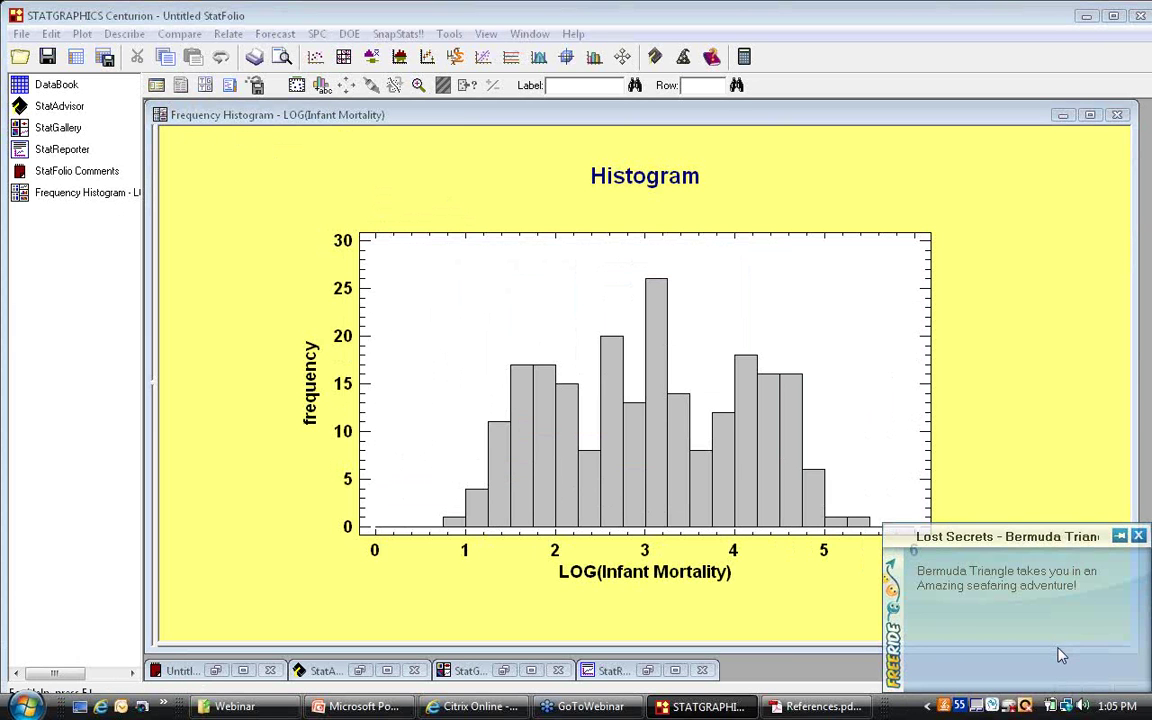
# Standardize the log-transformed infant mortality in the histogram using the data expression STANDARDIZE(LOG(Infant Mortality)).
pyautogui.click(157, 86)
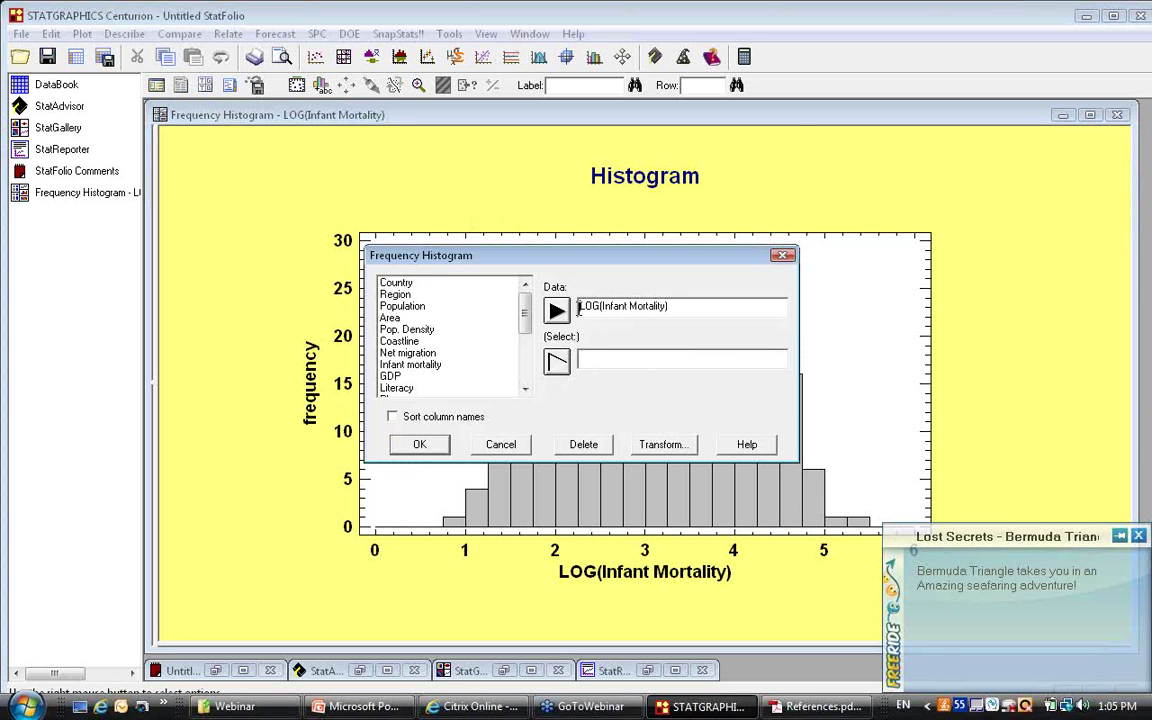
pyautogui.click(578, 308)
pyautogui.write('STANDARDIZE')
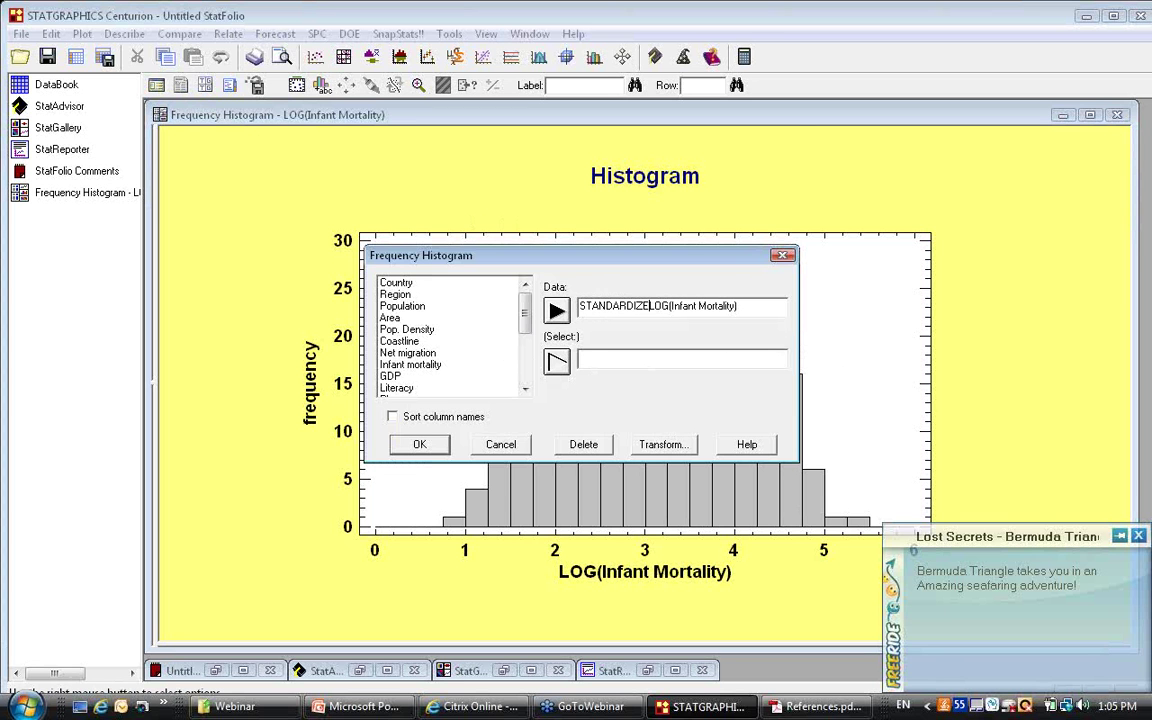
pyautogui.write('(')
pyautogui.click(743, 307)
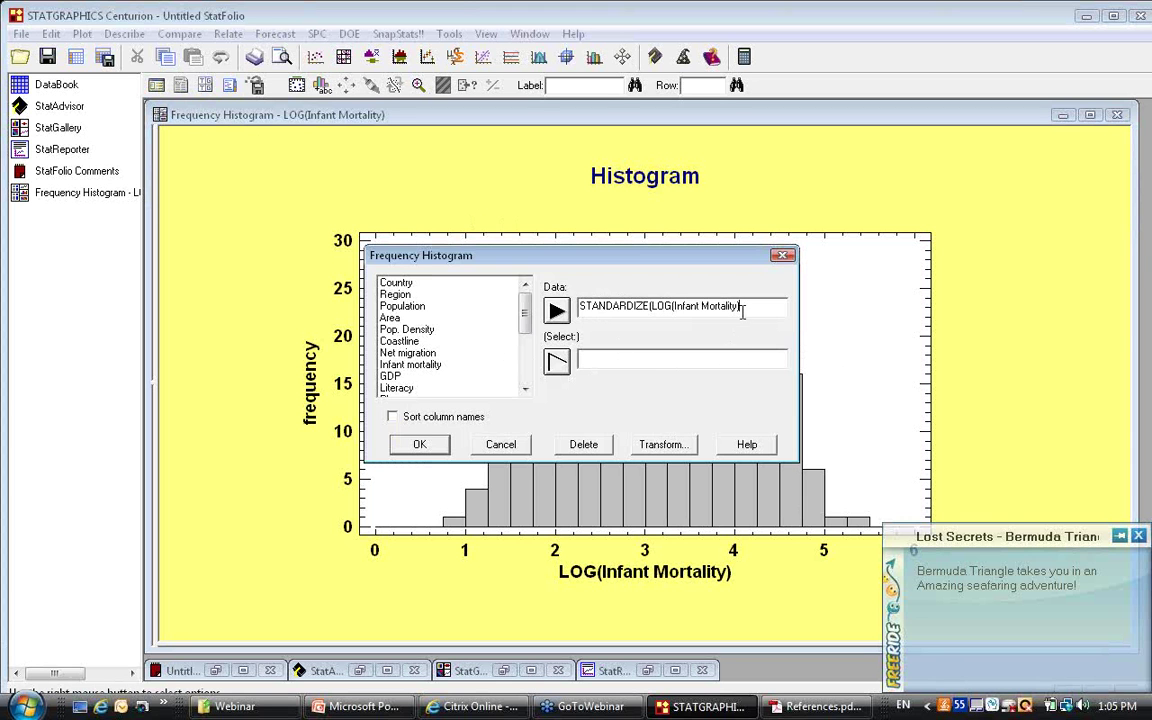
pyautogui.write(')')
pyautogui.click(413, 443)
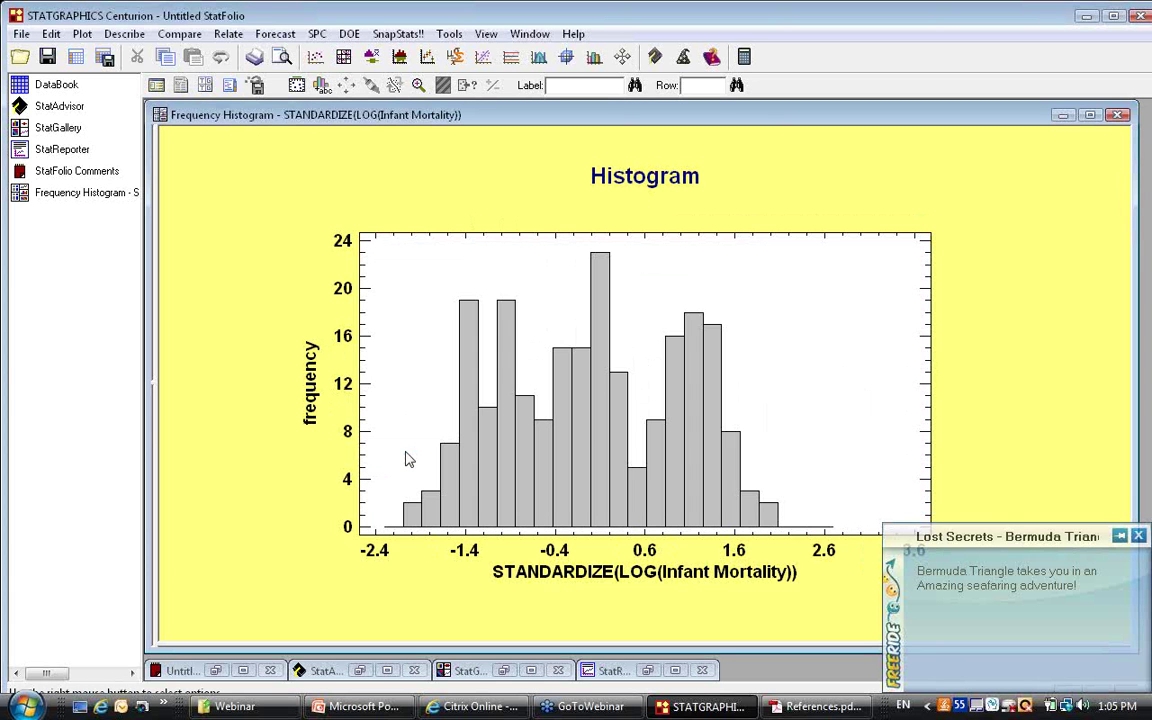